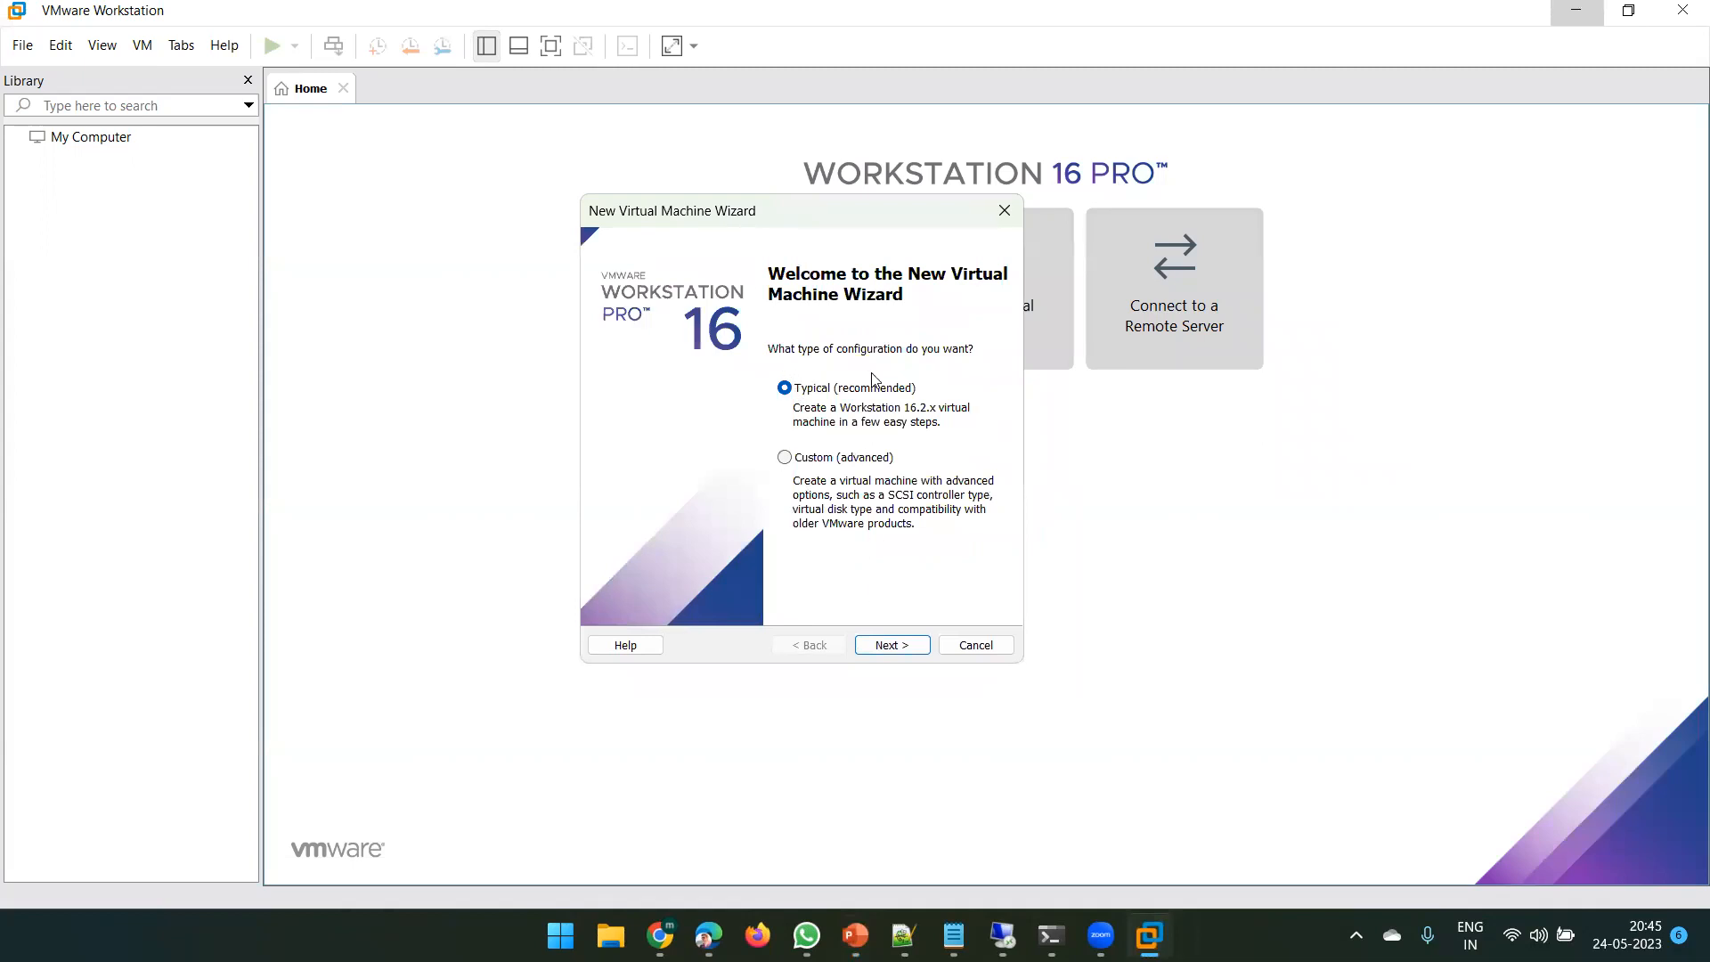
# - Choose to install the OS later and set the guest OS to Linux, Other Linux 5.x kernel 64-bit
pyautogui.click(883, 643)
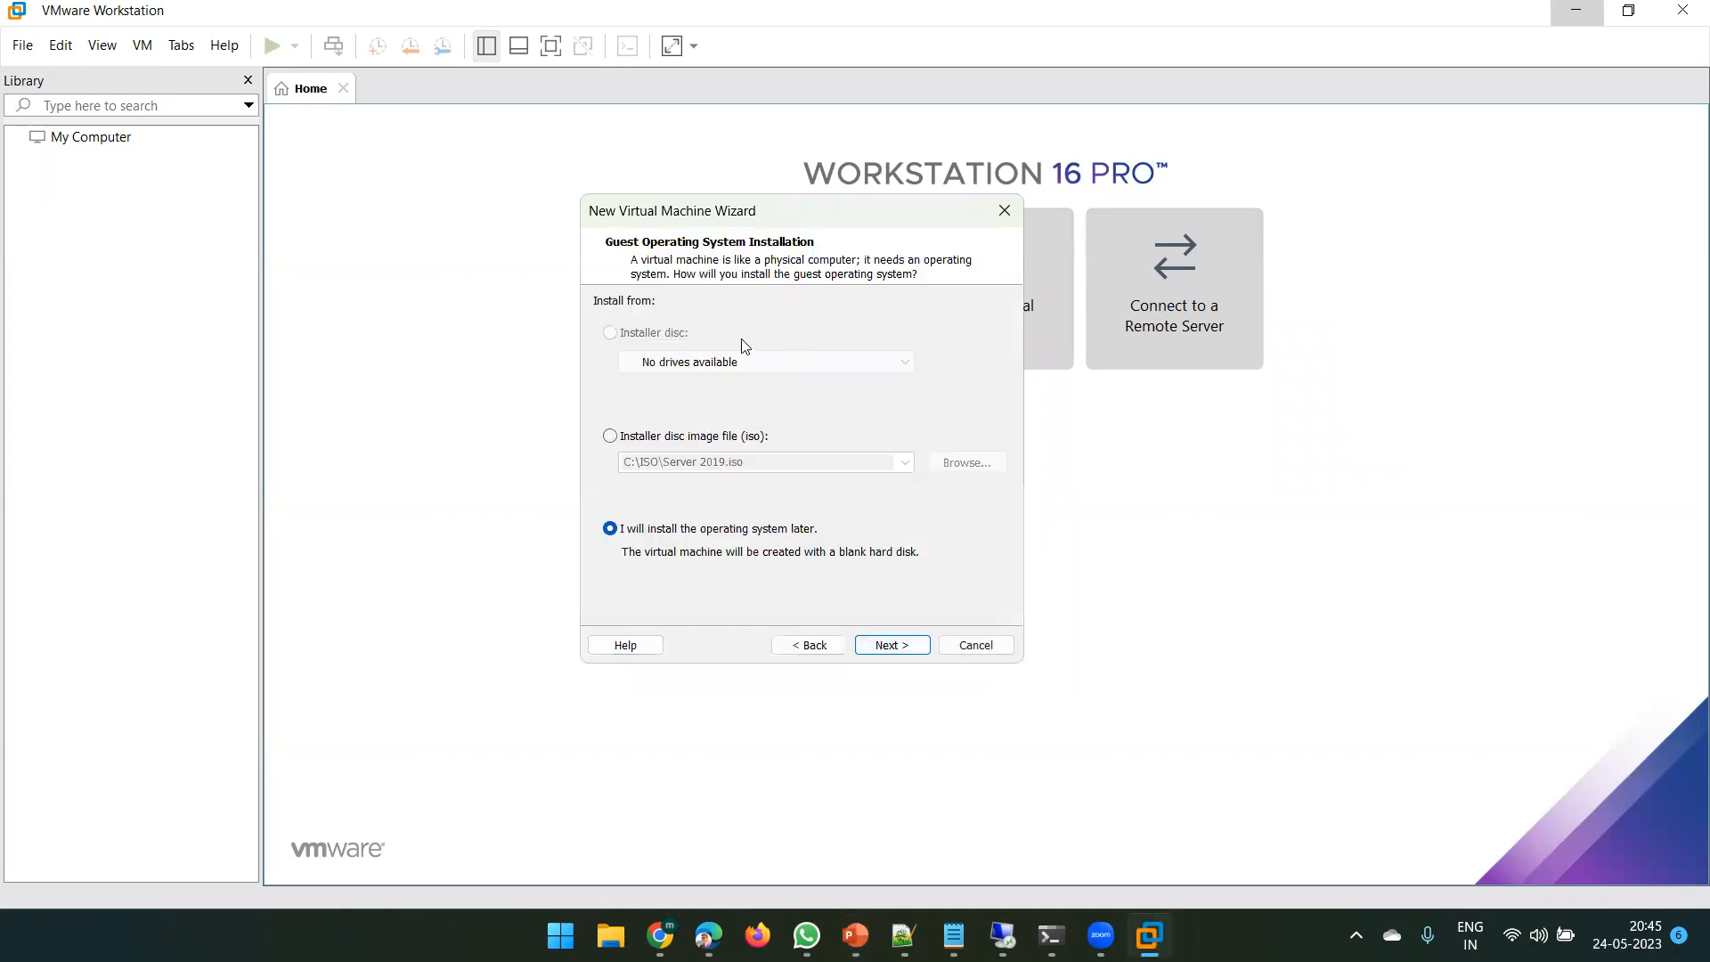
pyautogui.click(877, 647)
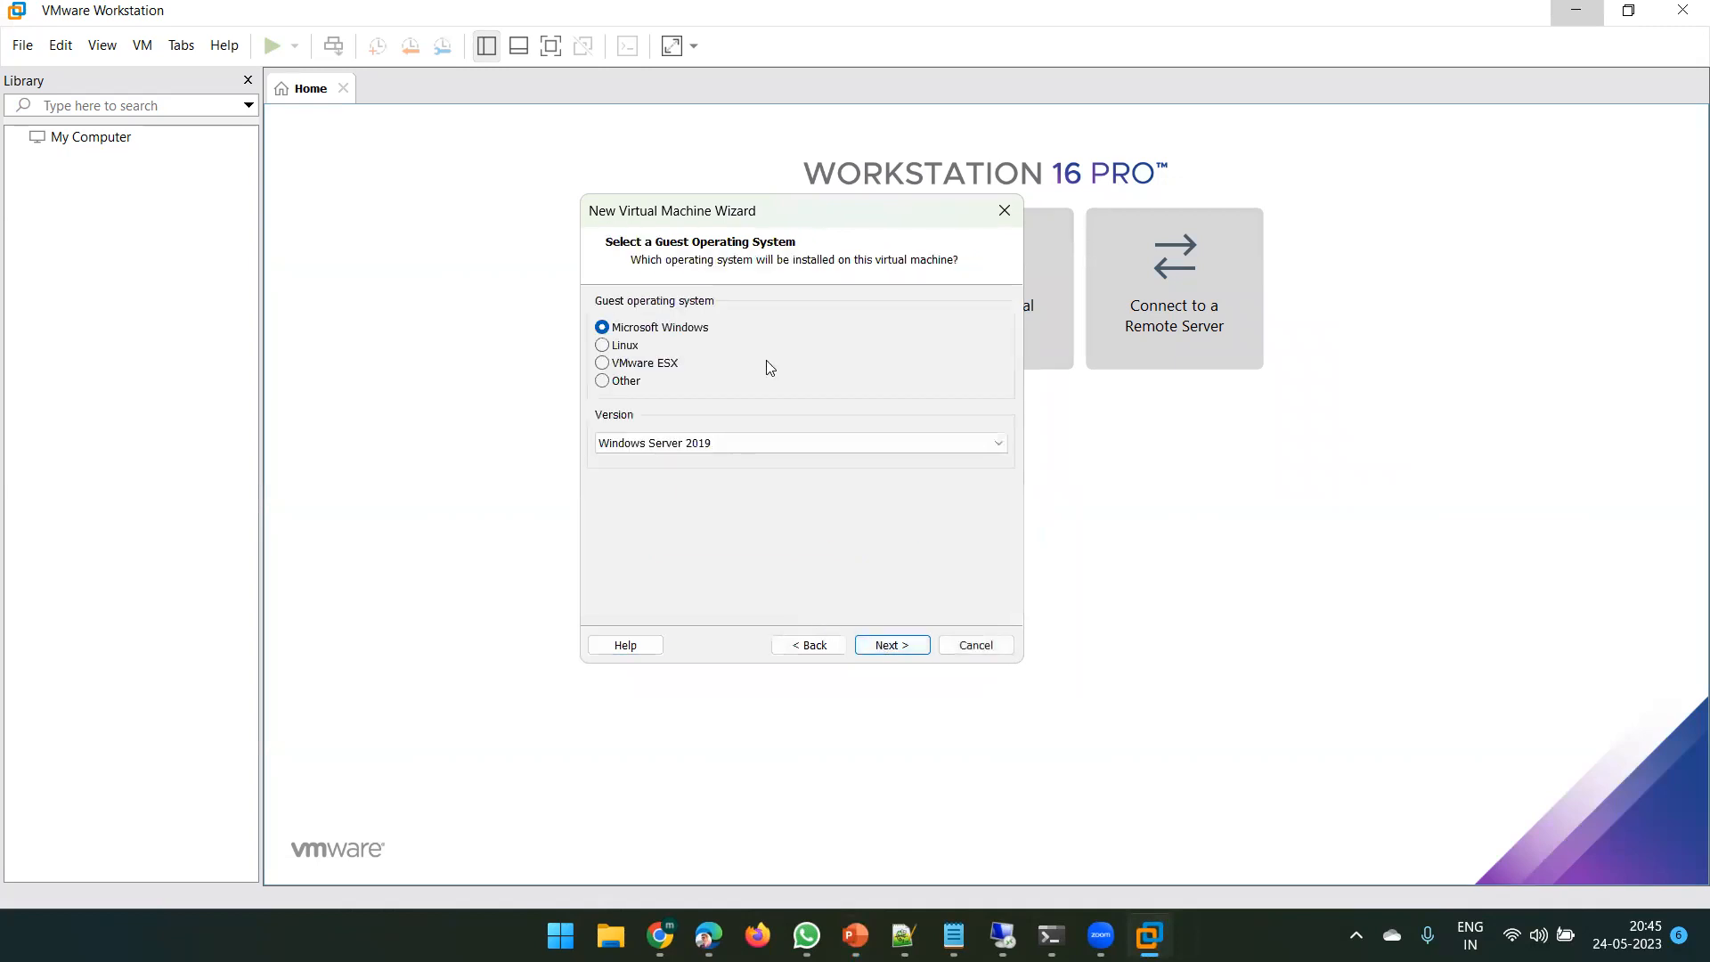
pyautogui.click(604, 346)
pyautogui.click(603, 363)
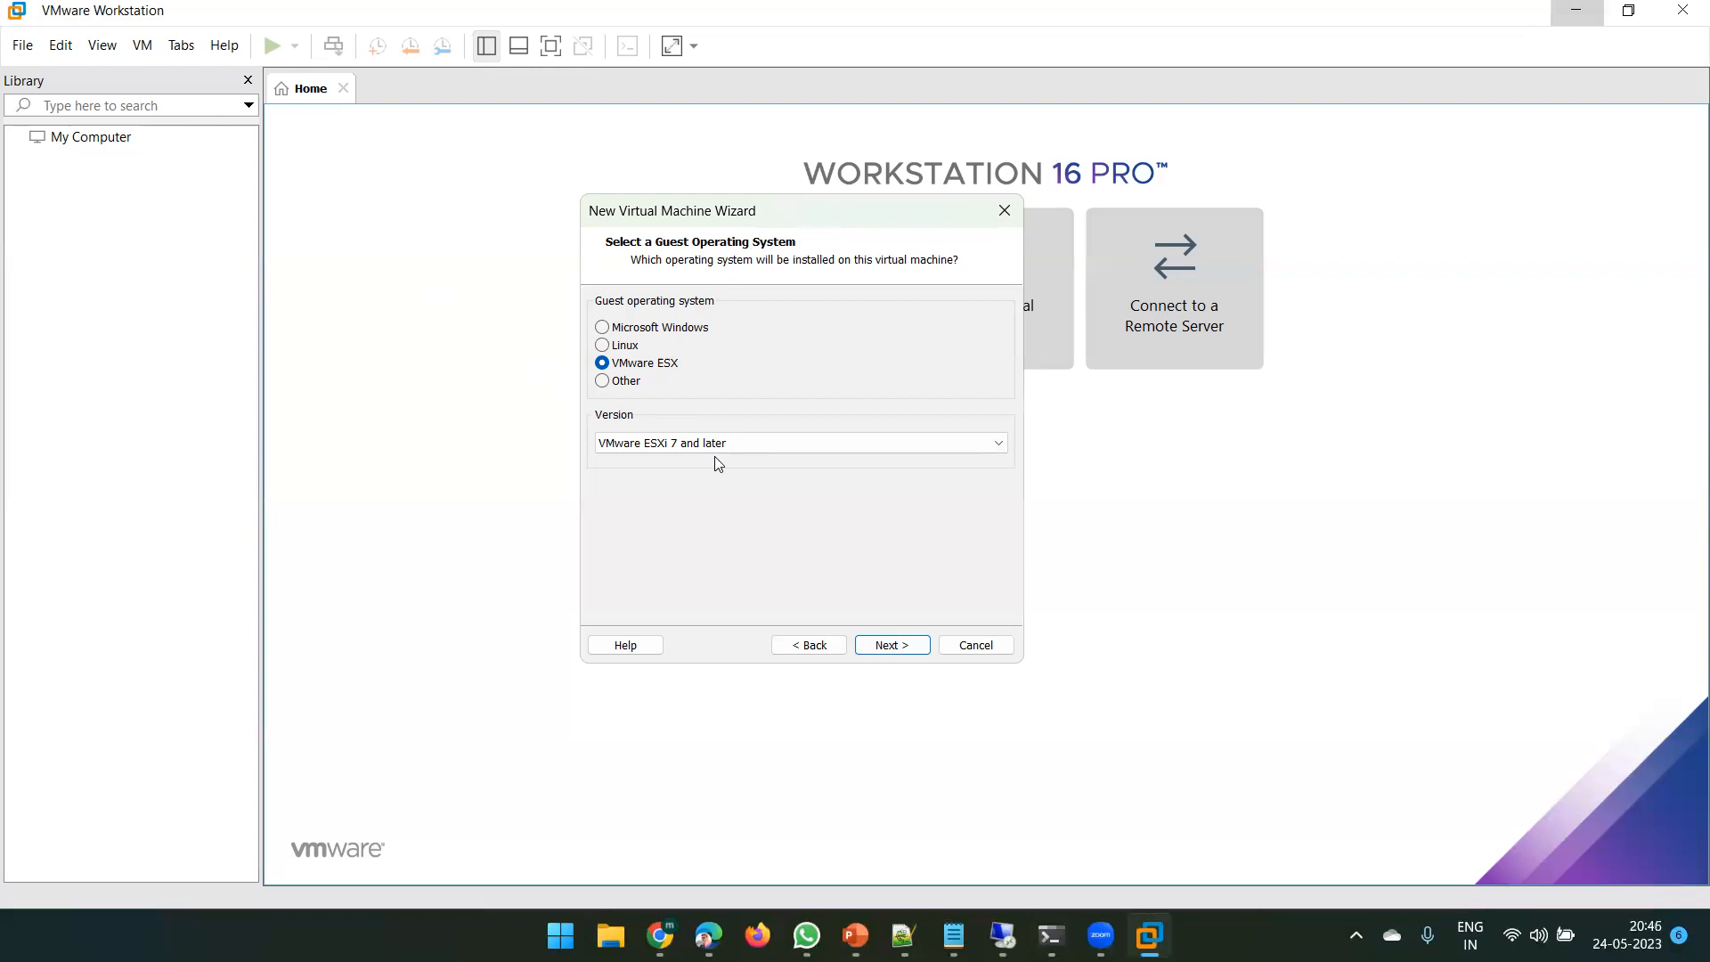
pyautogui.click(603, 346)
pyautogui.click(699, 448)
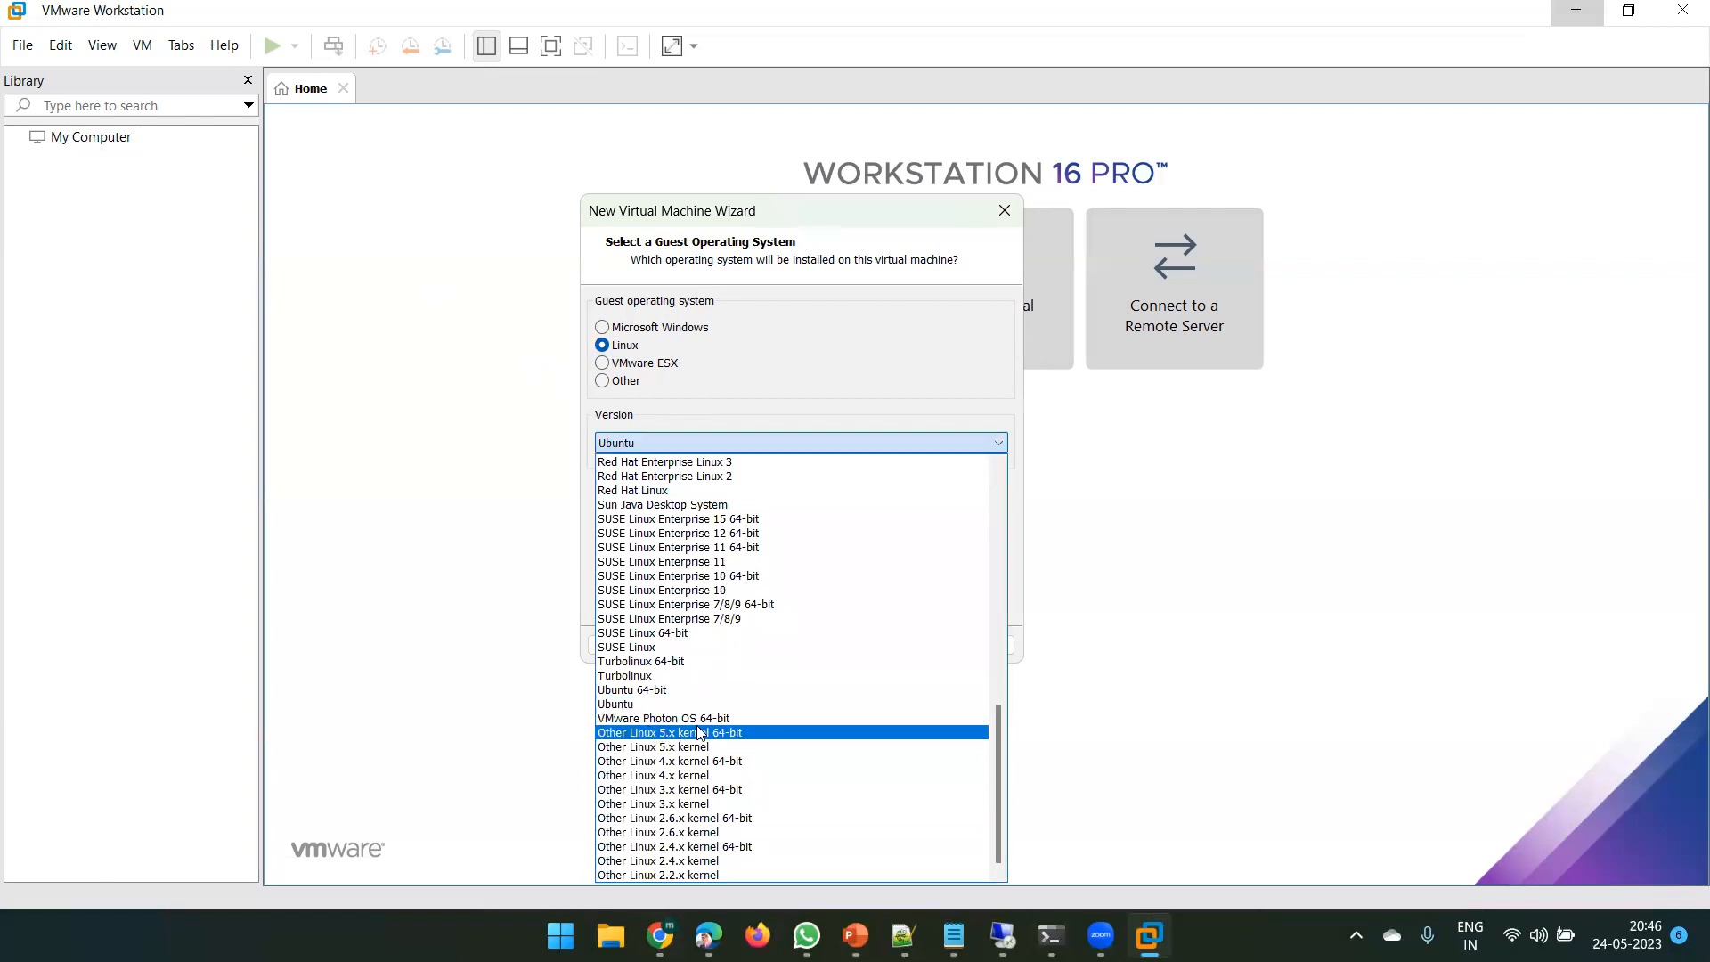
pyautogui.click(685, 733)
pyautogui.click(891, 645)
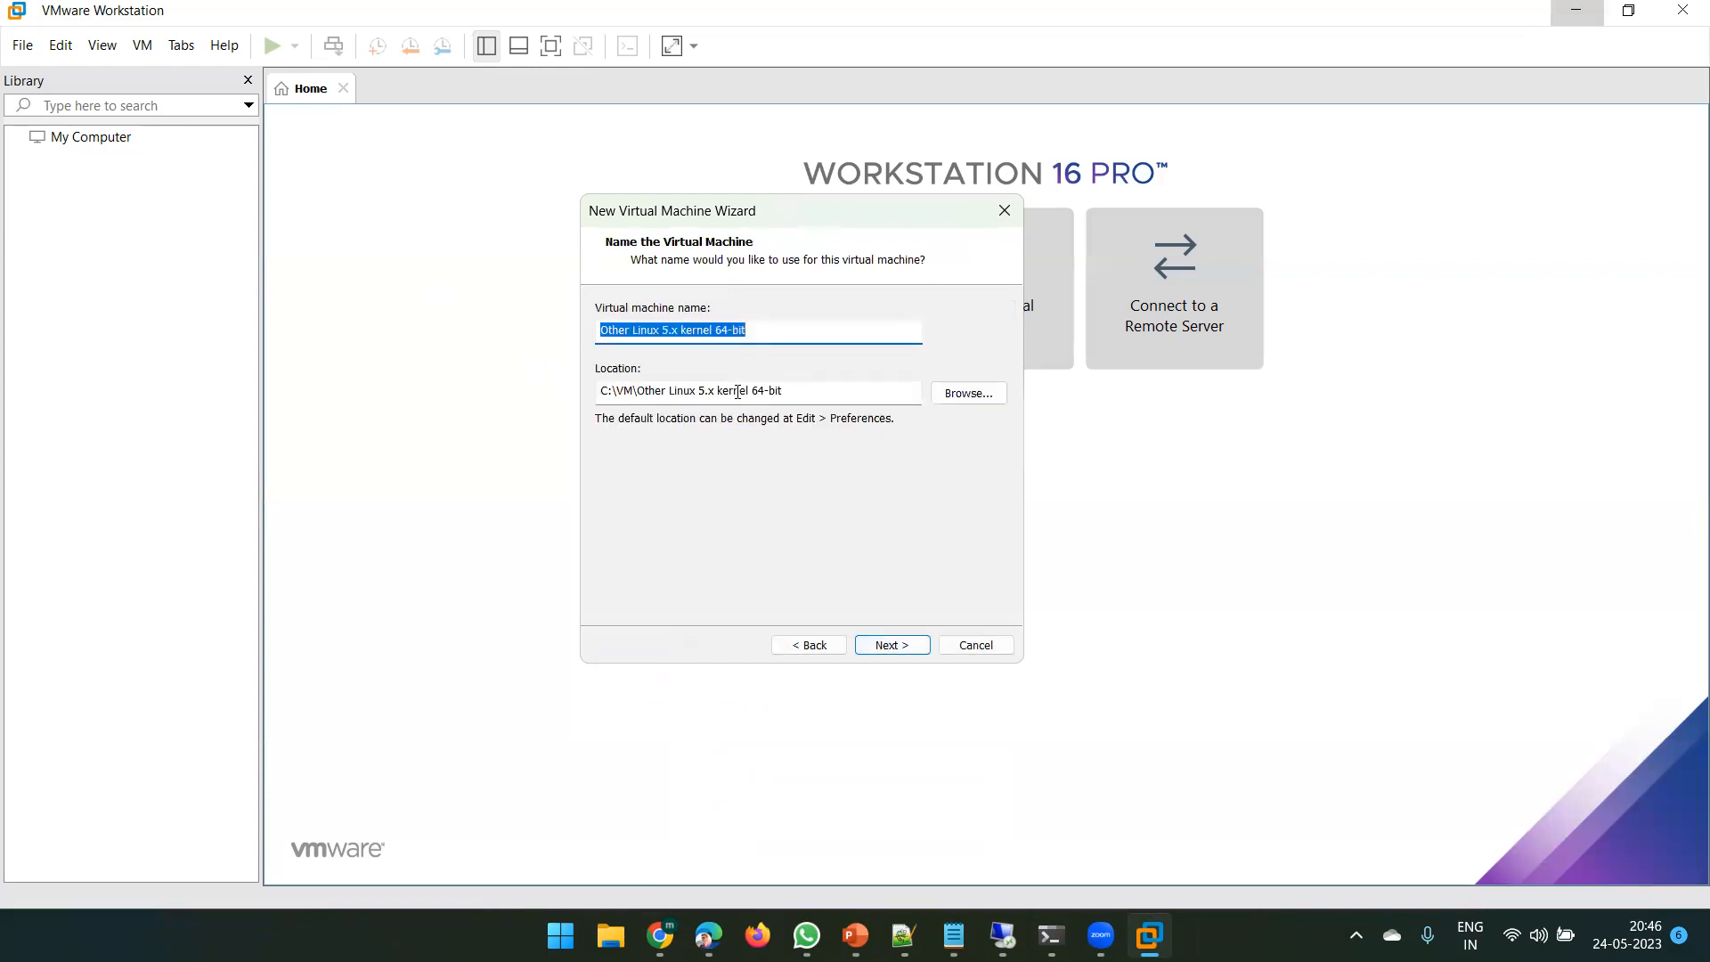
# - Name the new virtual machine 'Citrix Hypervisor', correcting the typo
pyautogui.write('Citr')
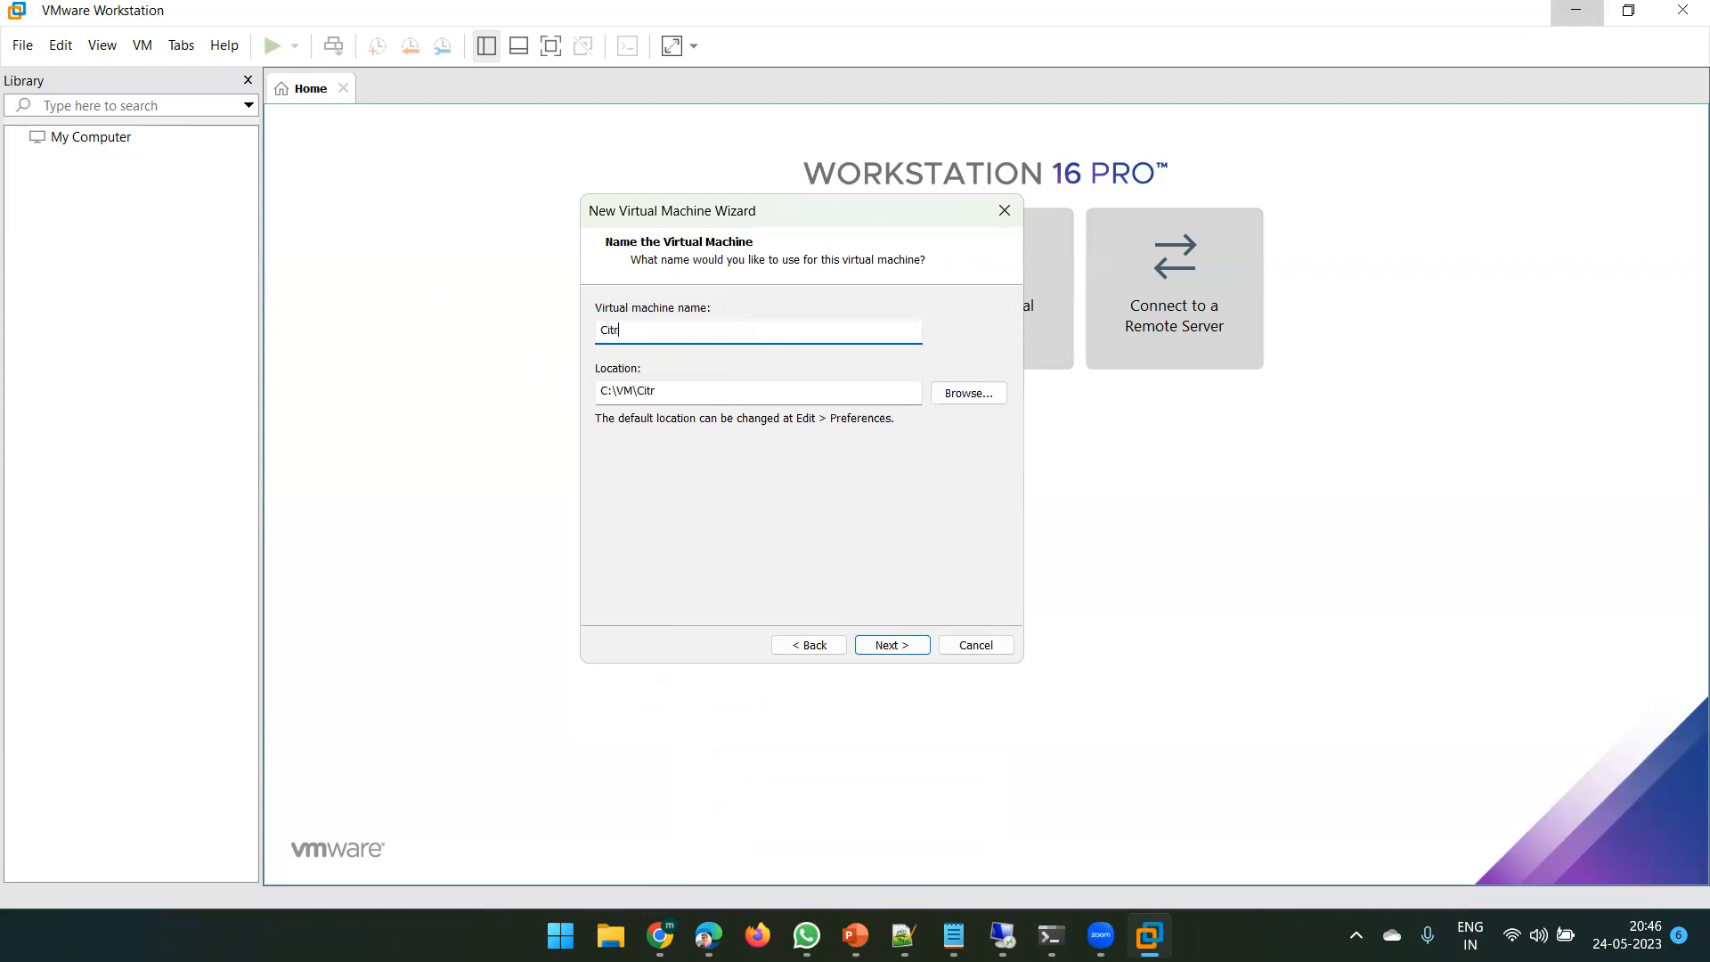
pyautogui.write('ix Hypervisior')
pyautogui.press('BackSpace')
pyautogui.press('BackSpace')
pyautogui.write('or')
pyautogui.click(890, 643)
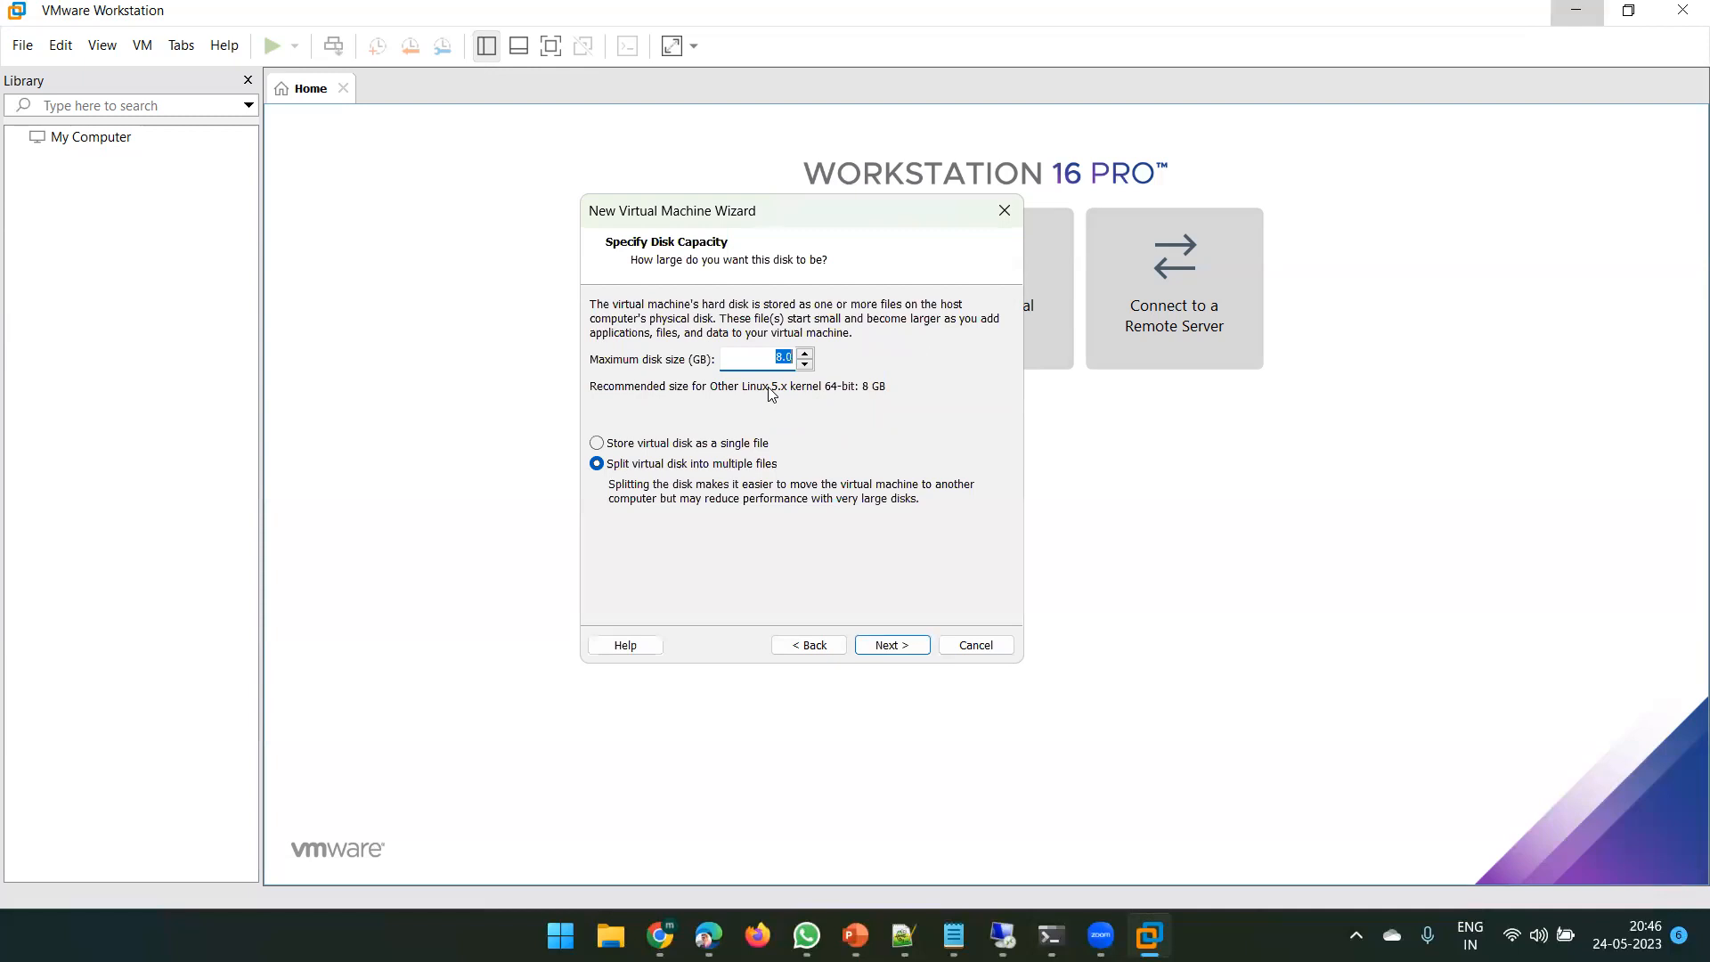
# - Set the maximum disk size to 200 GB and open the hardware customization
pyautogui.write('200')
pyautogui.click(891, 645)
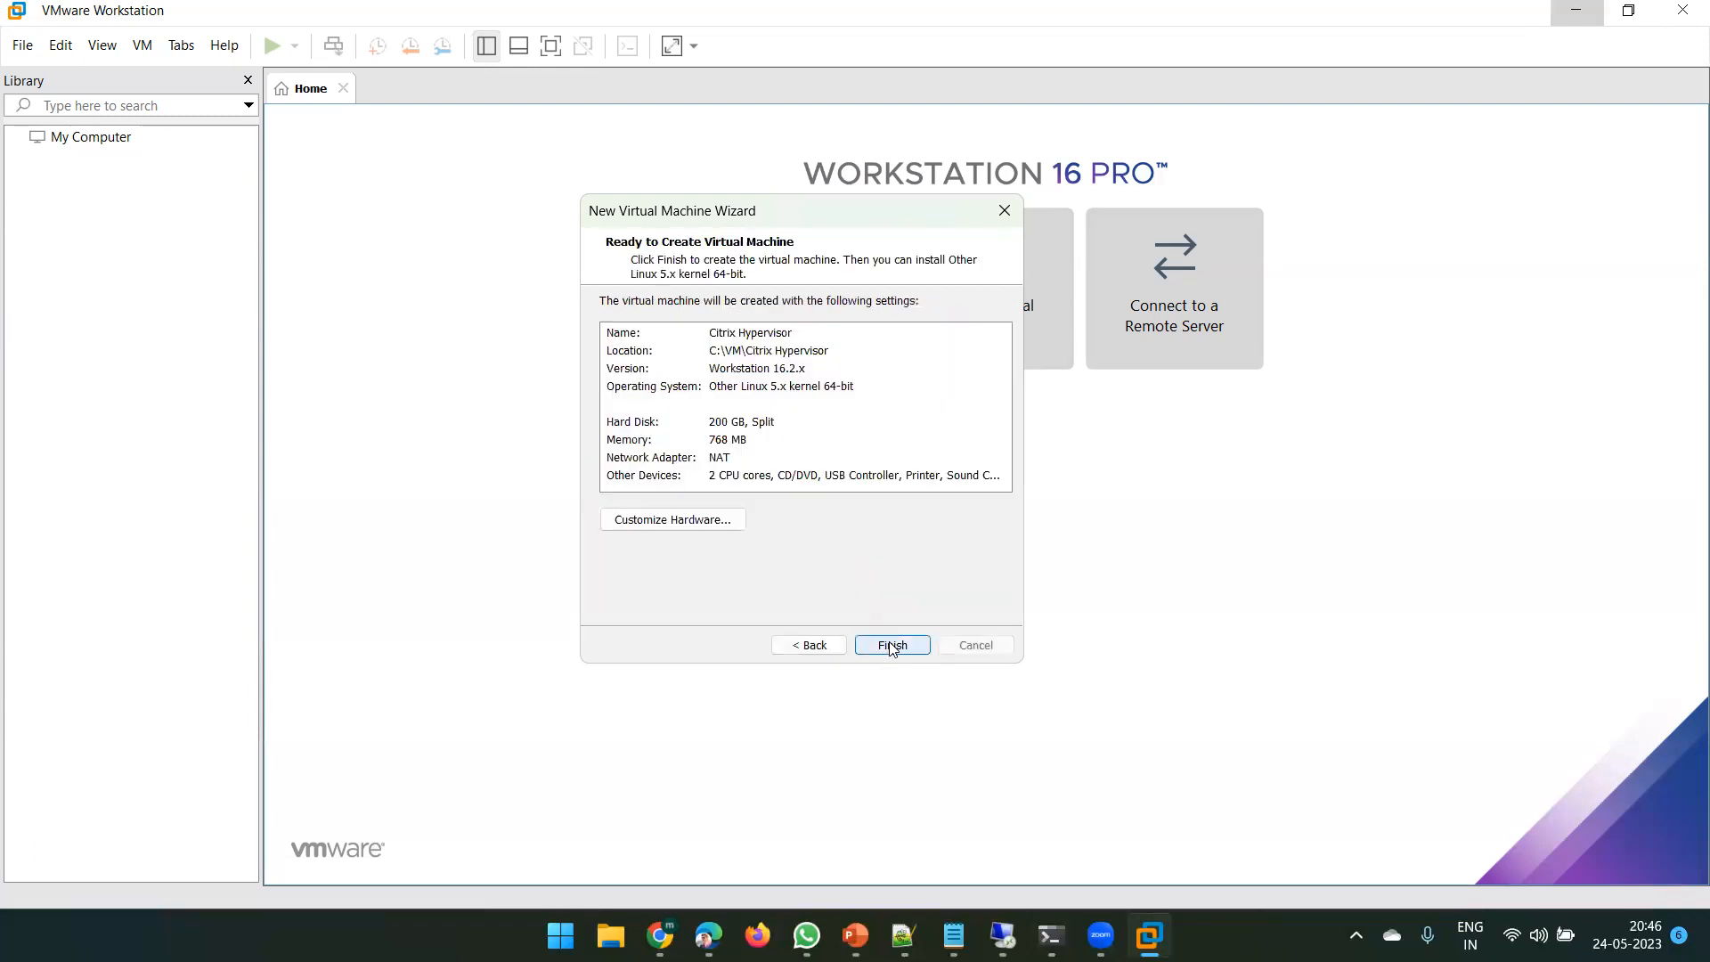
pyautogui.click(654, 530)
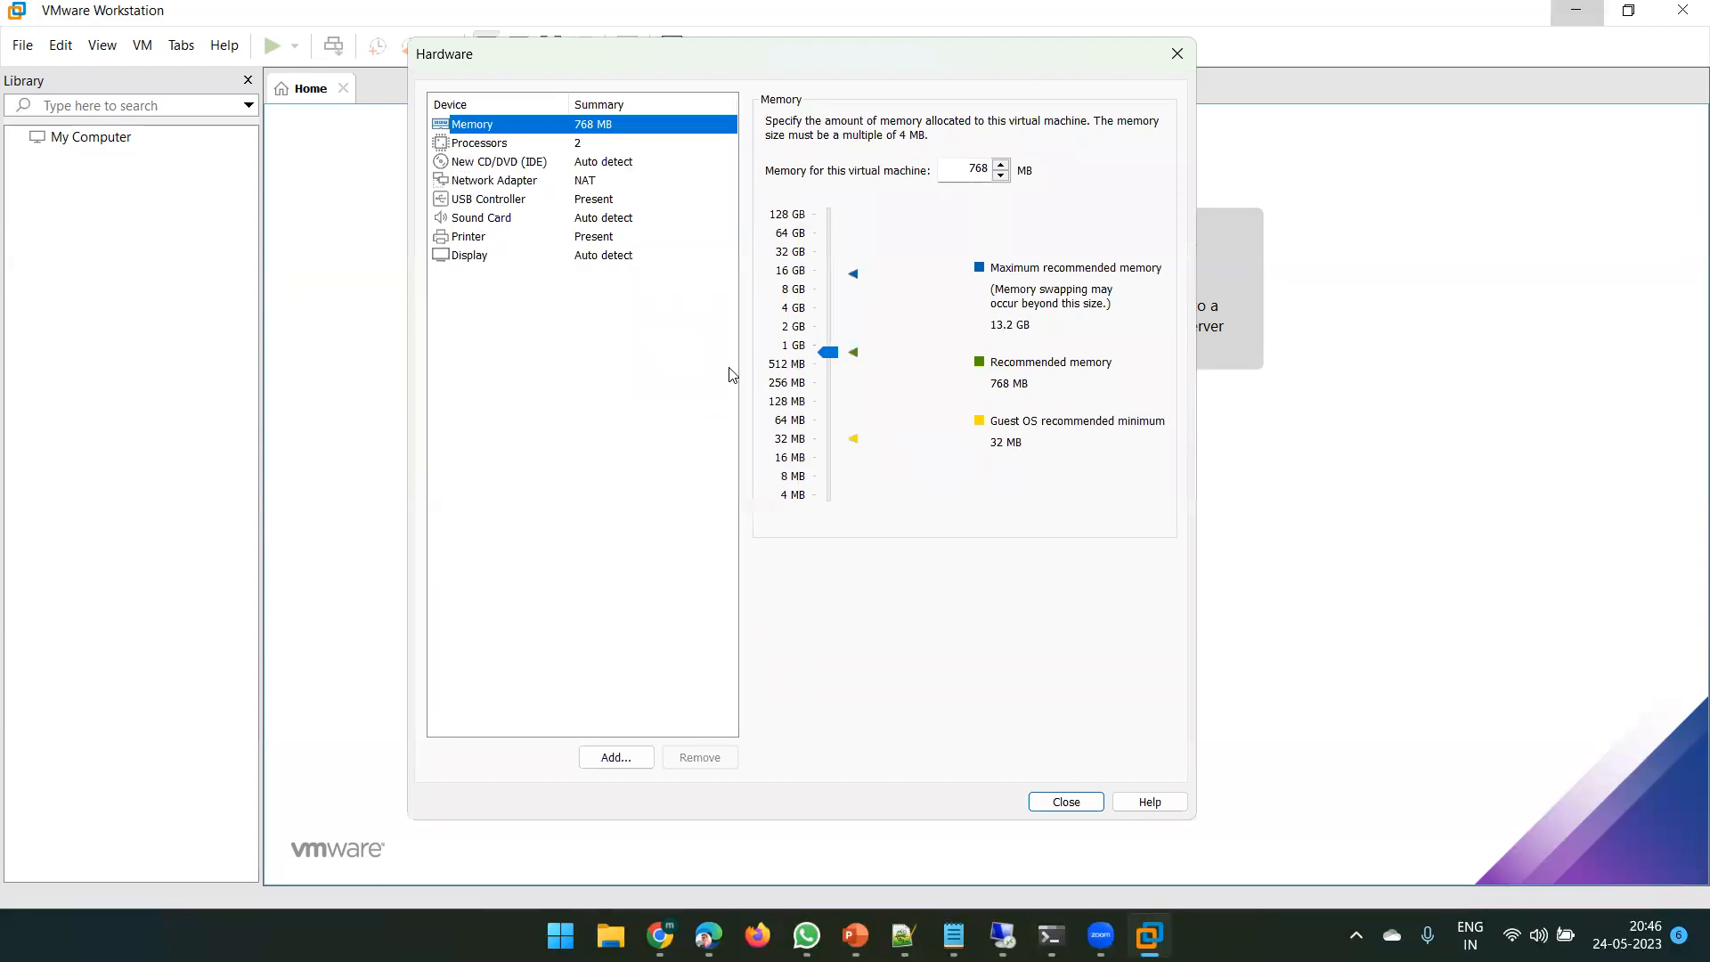
# - Give the VM 4 GB memory and attach CitrixHypervisor-8.0.0-install-cd.iso to its CD/DVD drive
pyautogui.click(792, 311)
pyautogui.click(493, 161)
pyautogui.click(800, 257)
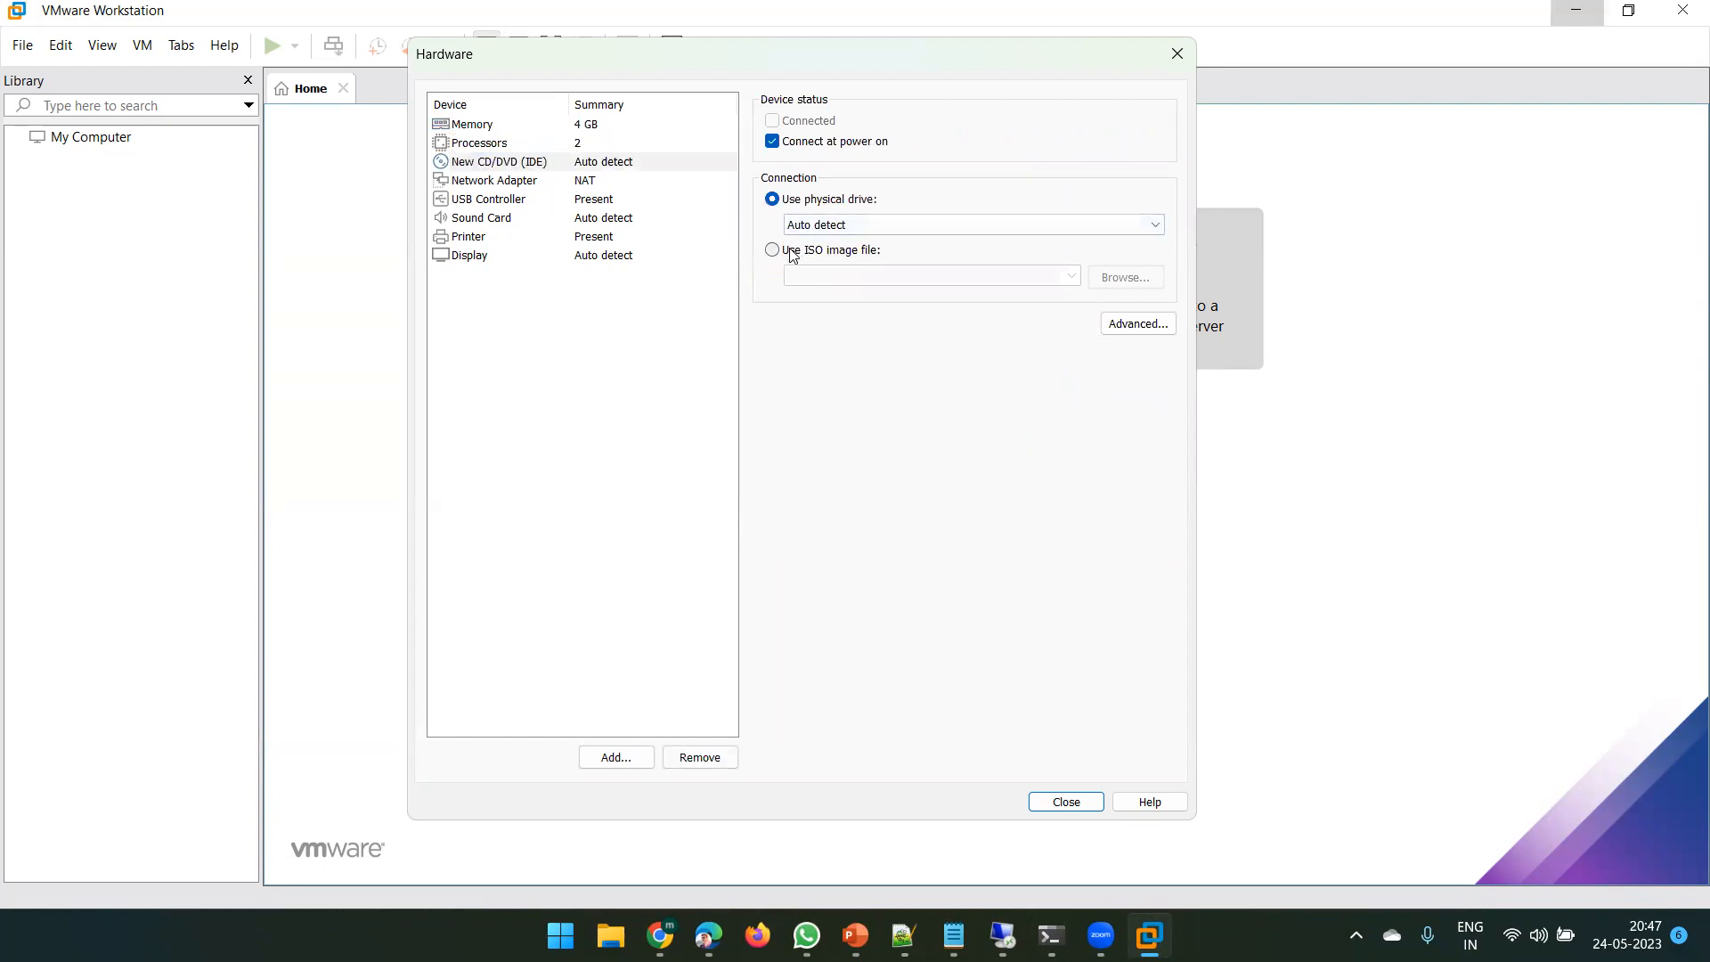
pyautogui.click(1120, 284)
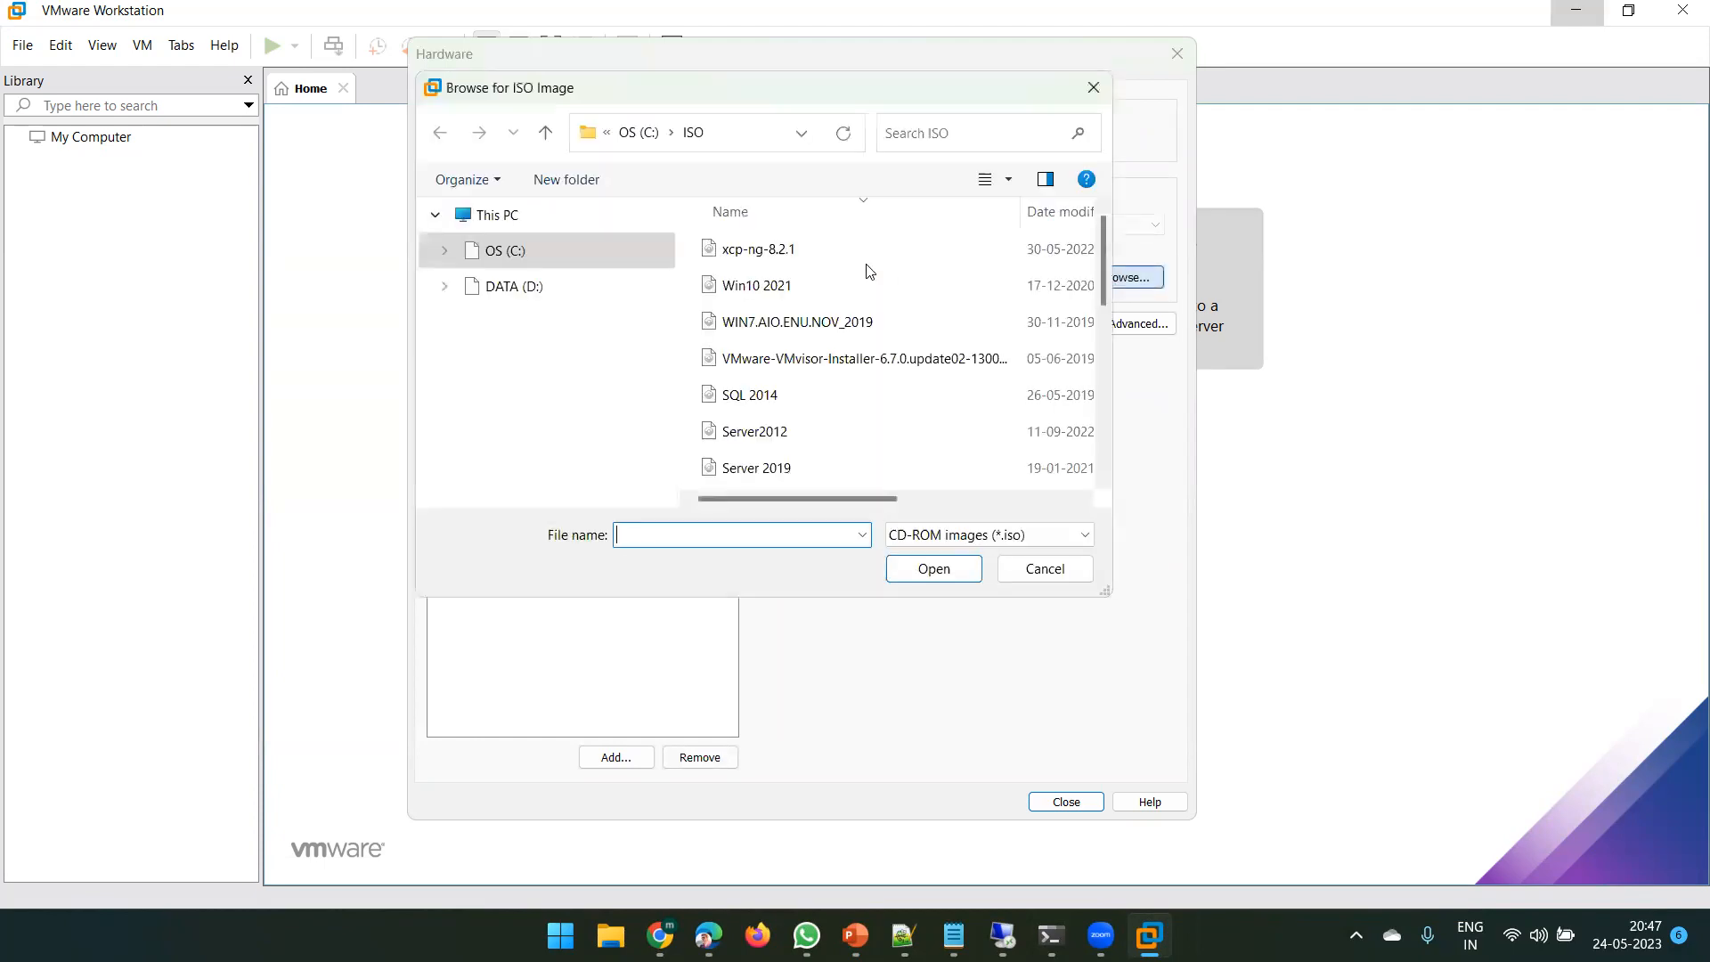
pyautogui.scroll(-5, 738, 372)
pyautogui.scroll(-4, 737, 375)
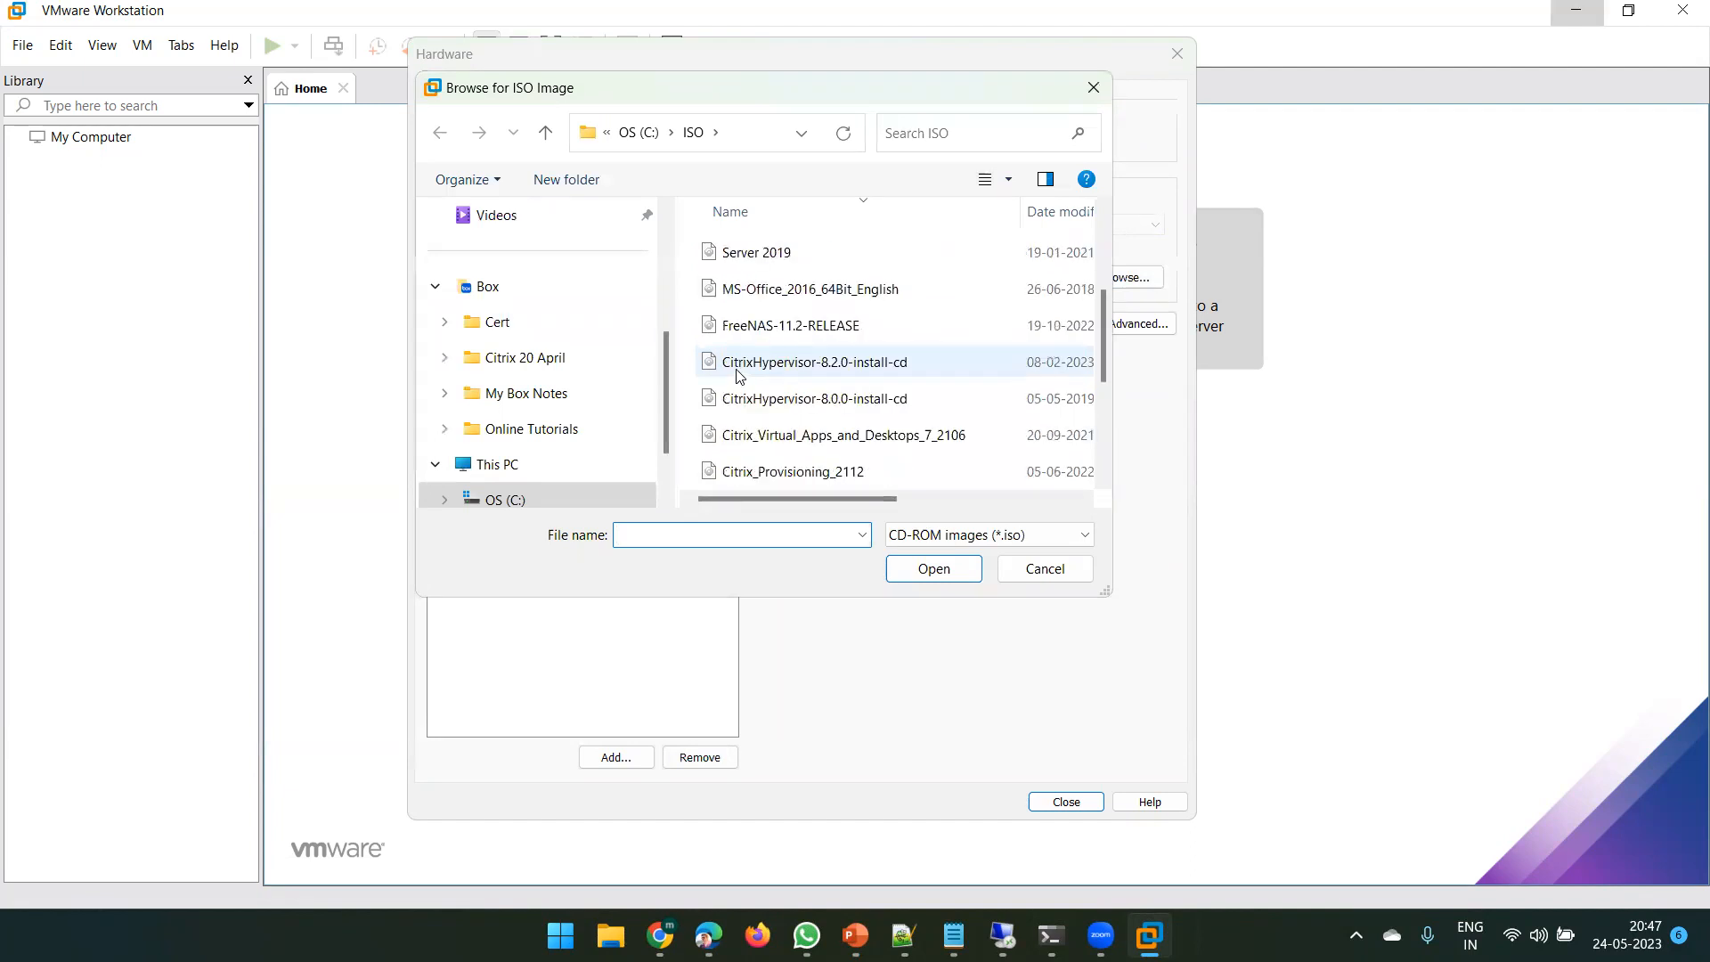
pyautogui.click(789, 399)
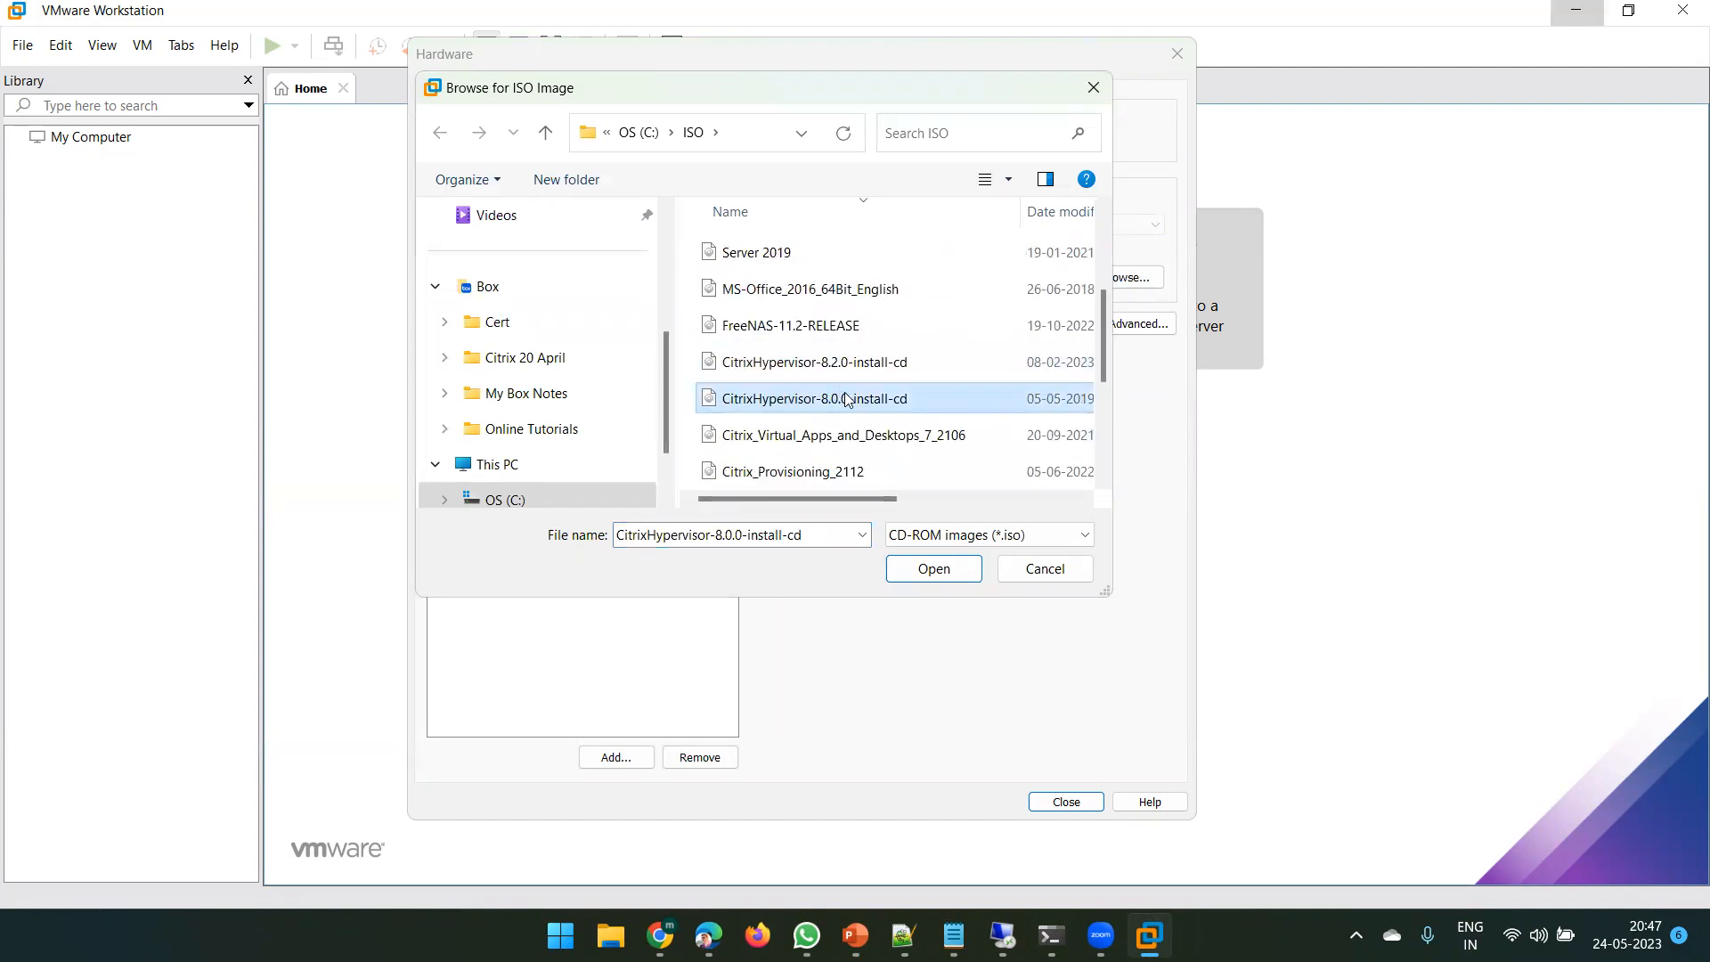
pyautogui.click(819, 363)
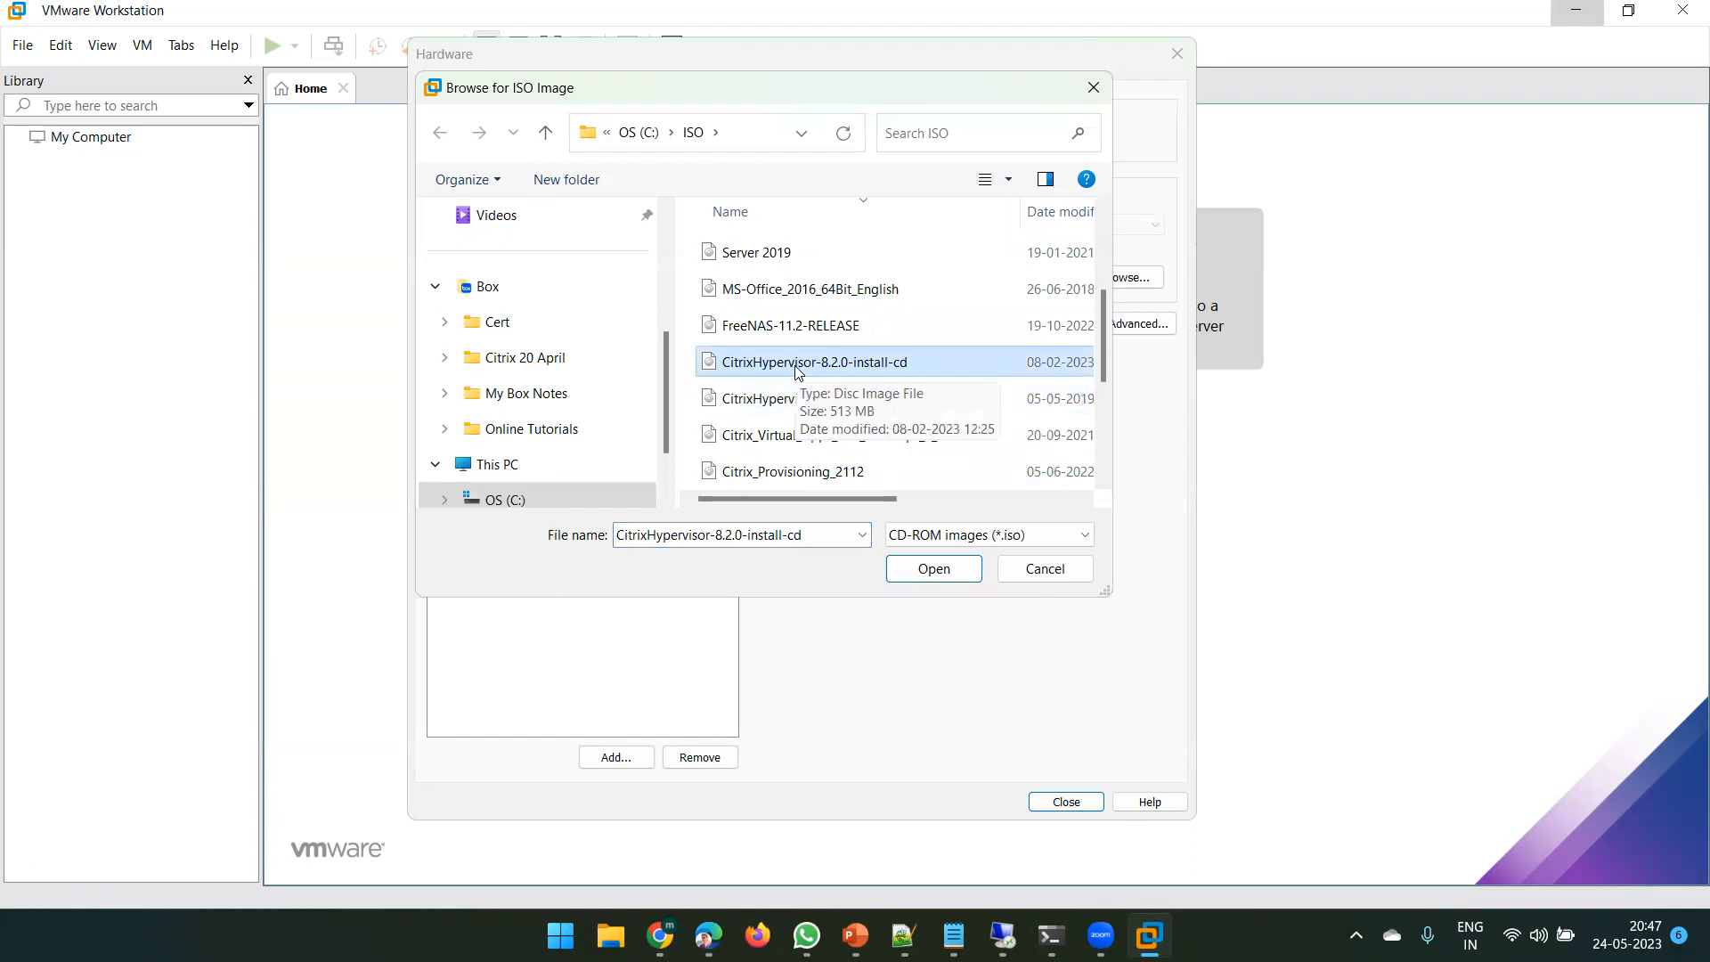
pyautogui.click(805, 401)
pyautogui.doubleClick(805, 409)
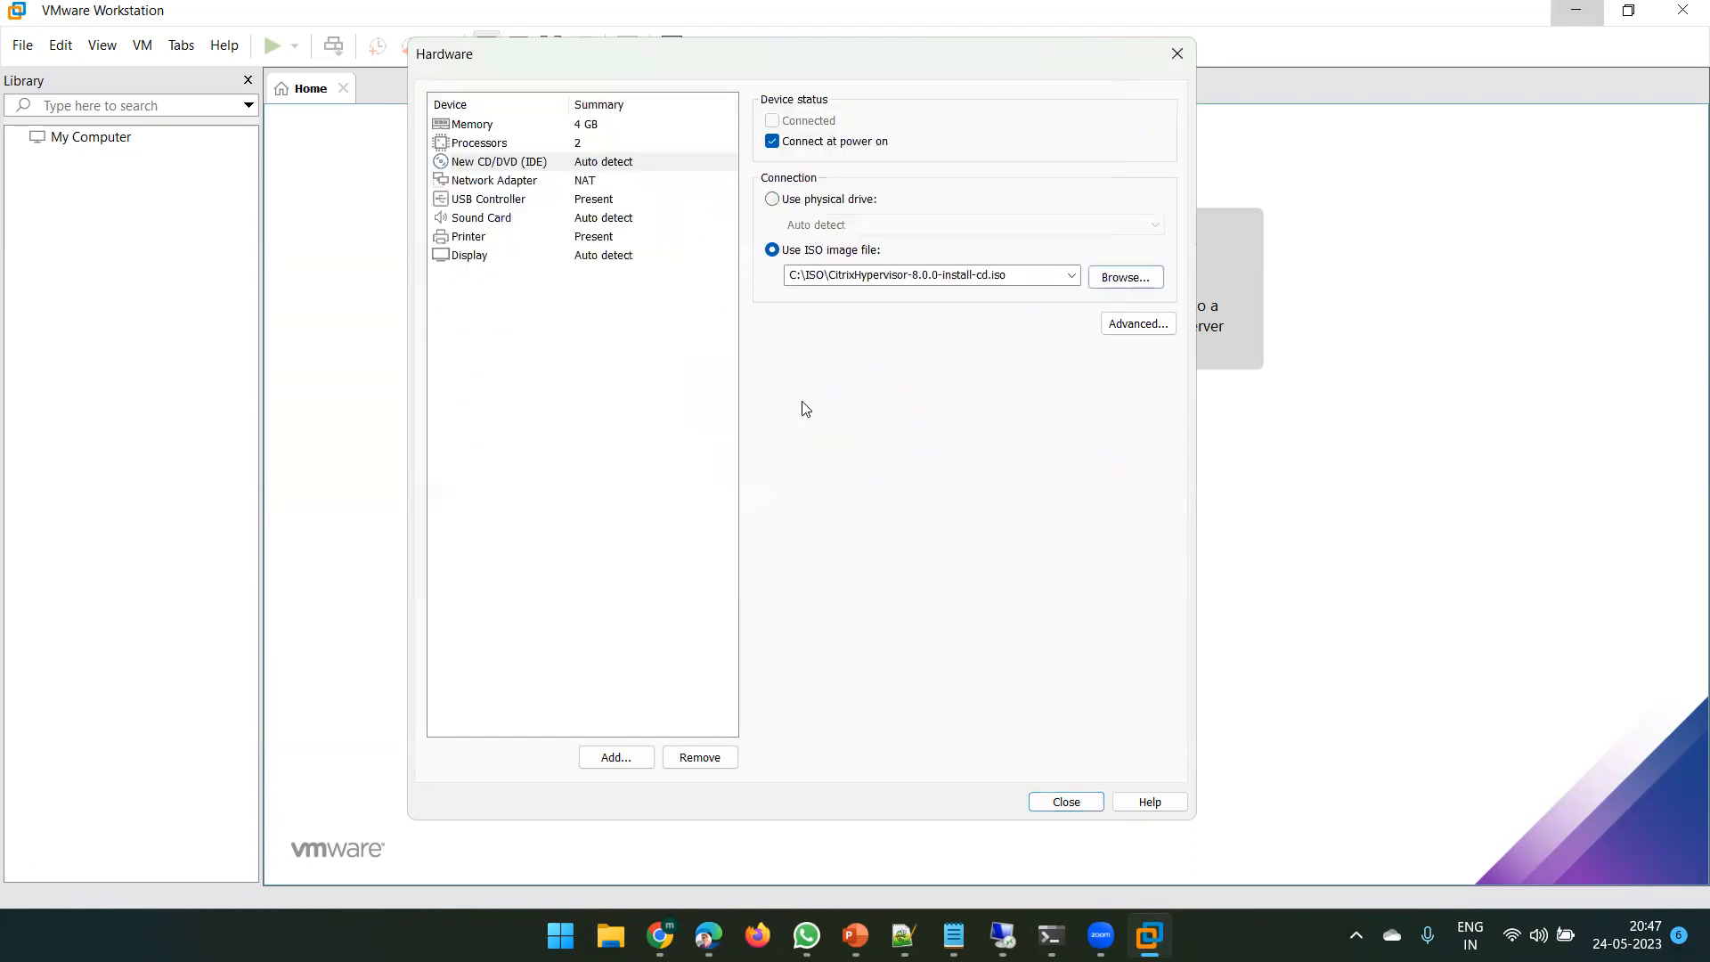
pyautogui.click(1068, 802)
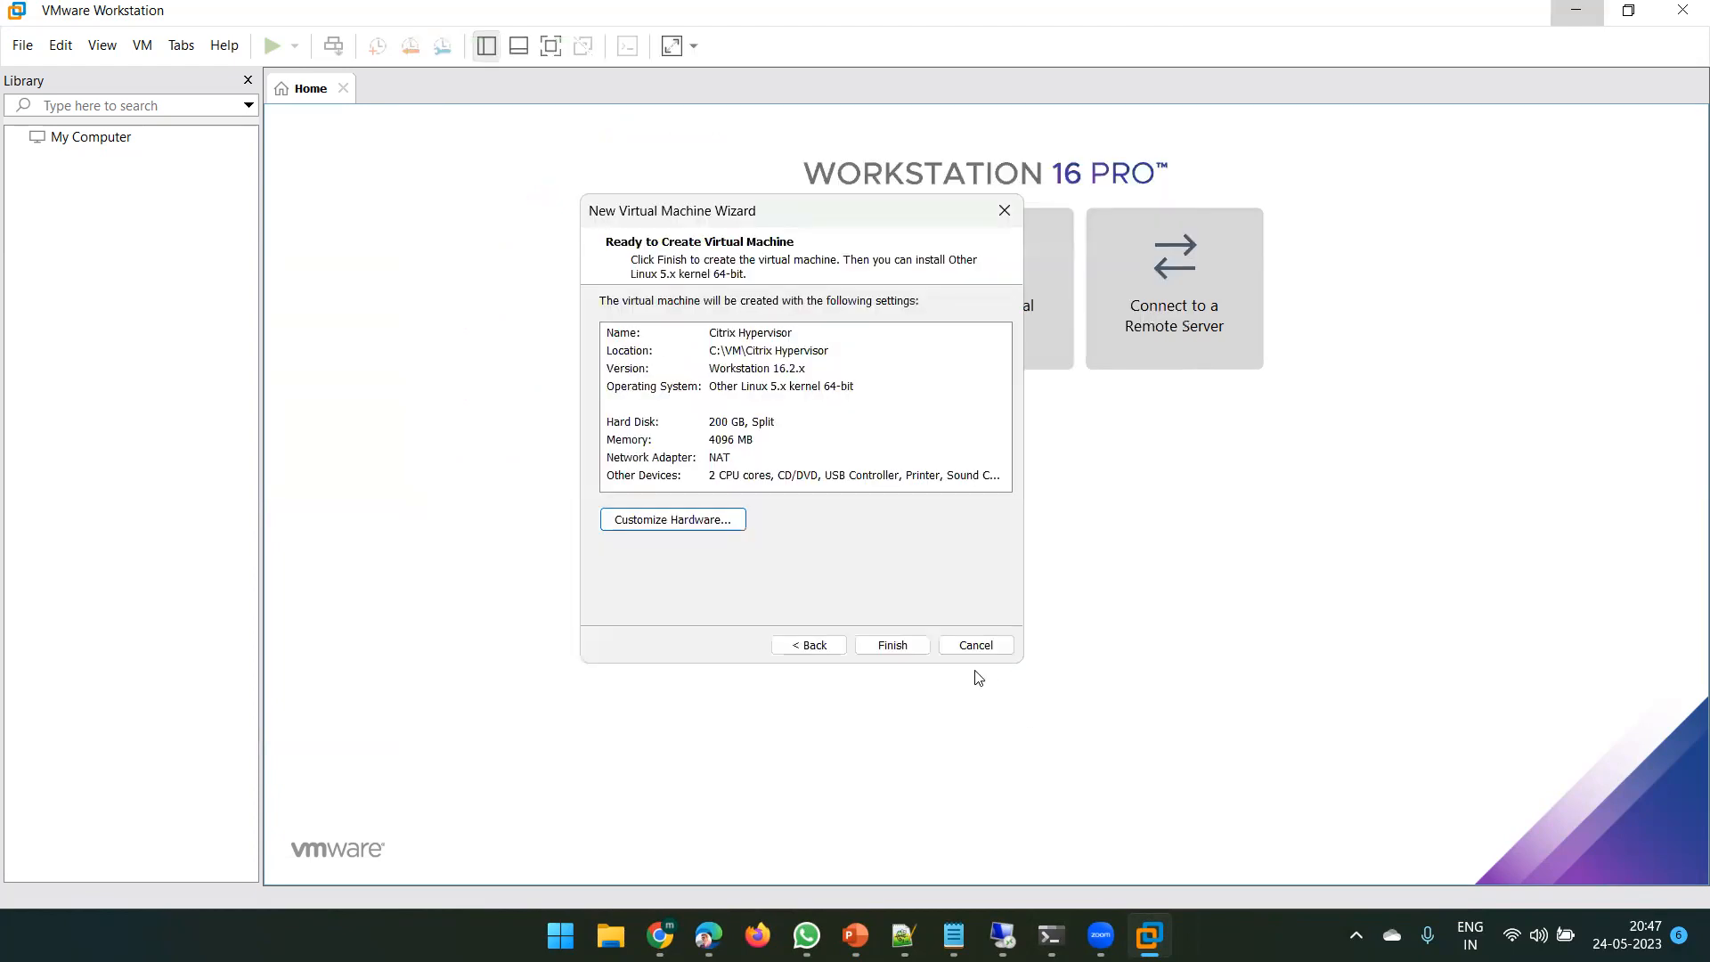
# - Finish creating the Citrix Hypervisor VM, power it on, and show it full screen
pyautogui.click(886, 643)
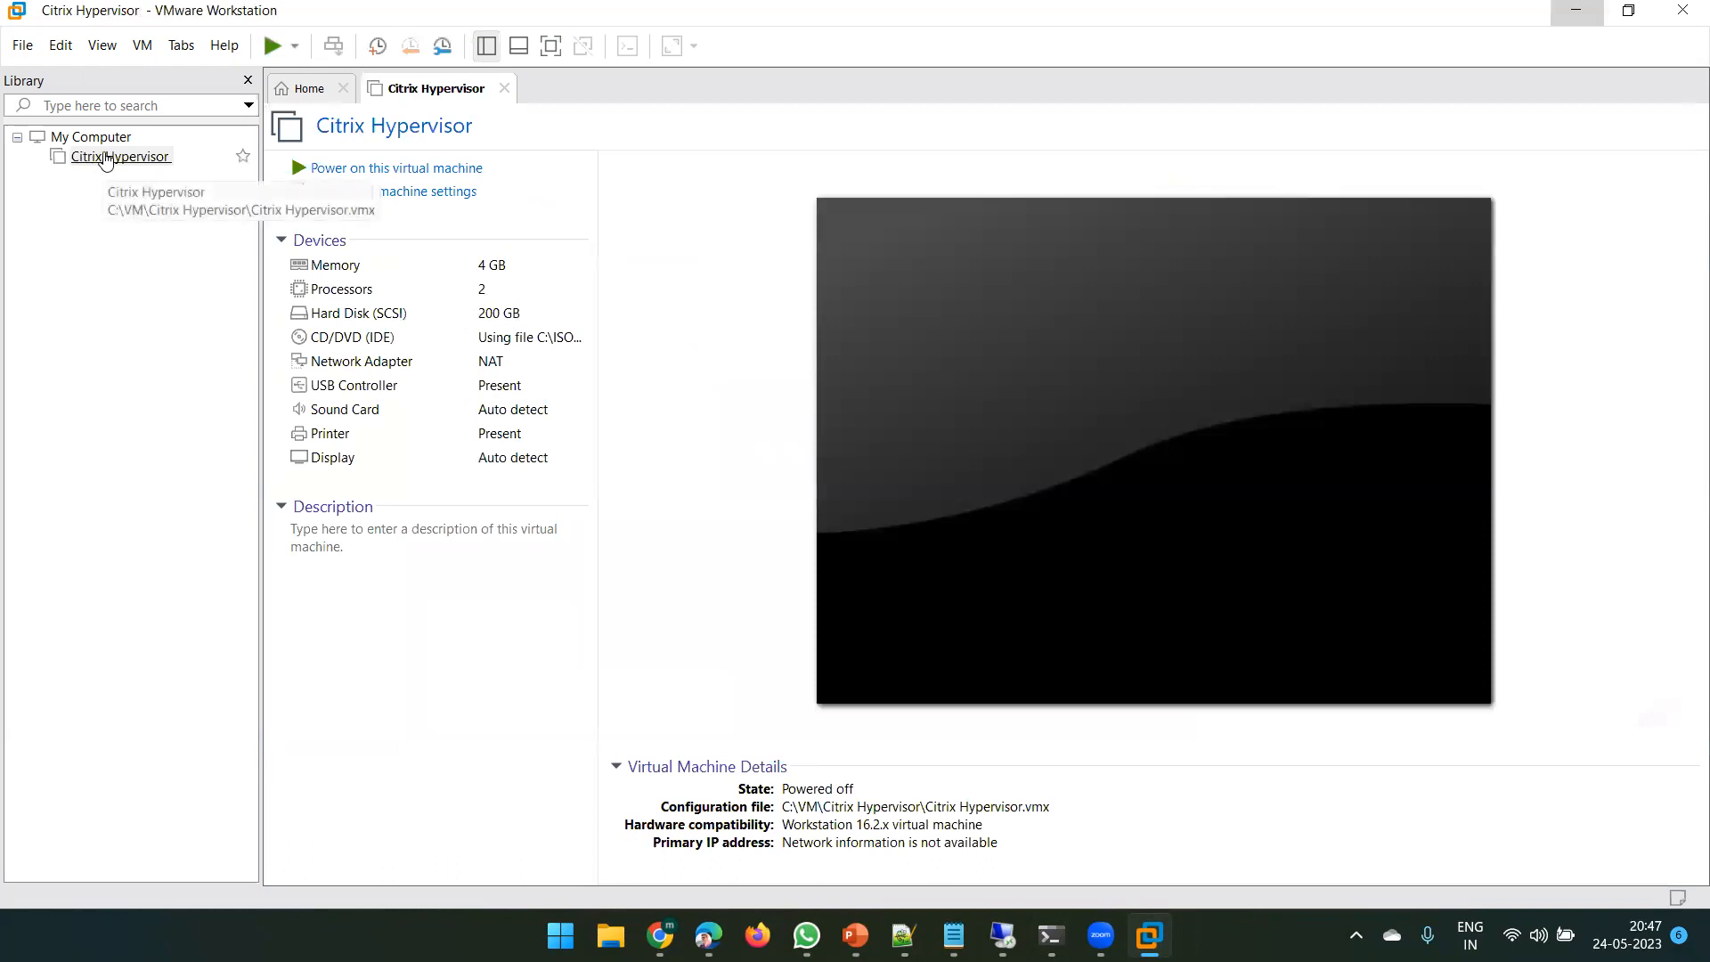
pyautogui.click(112, 159)
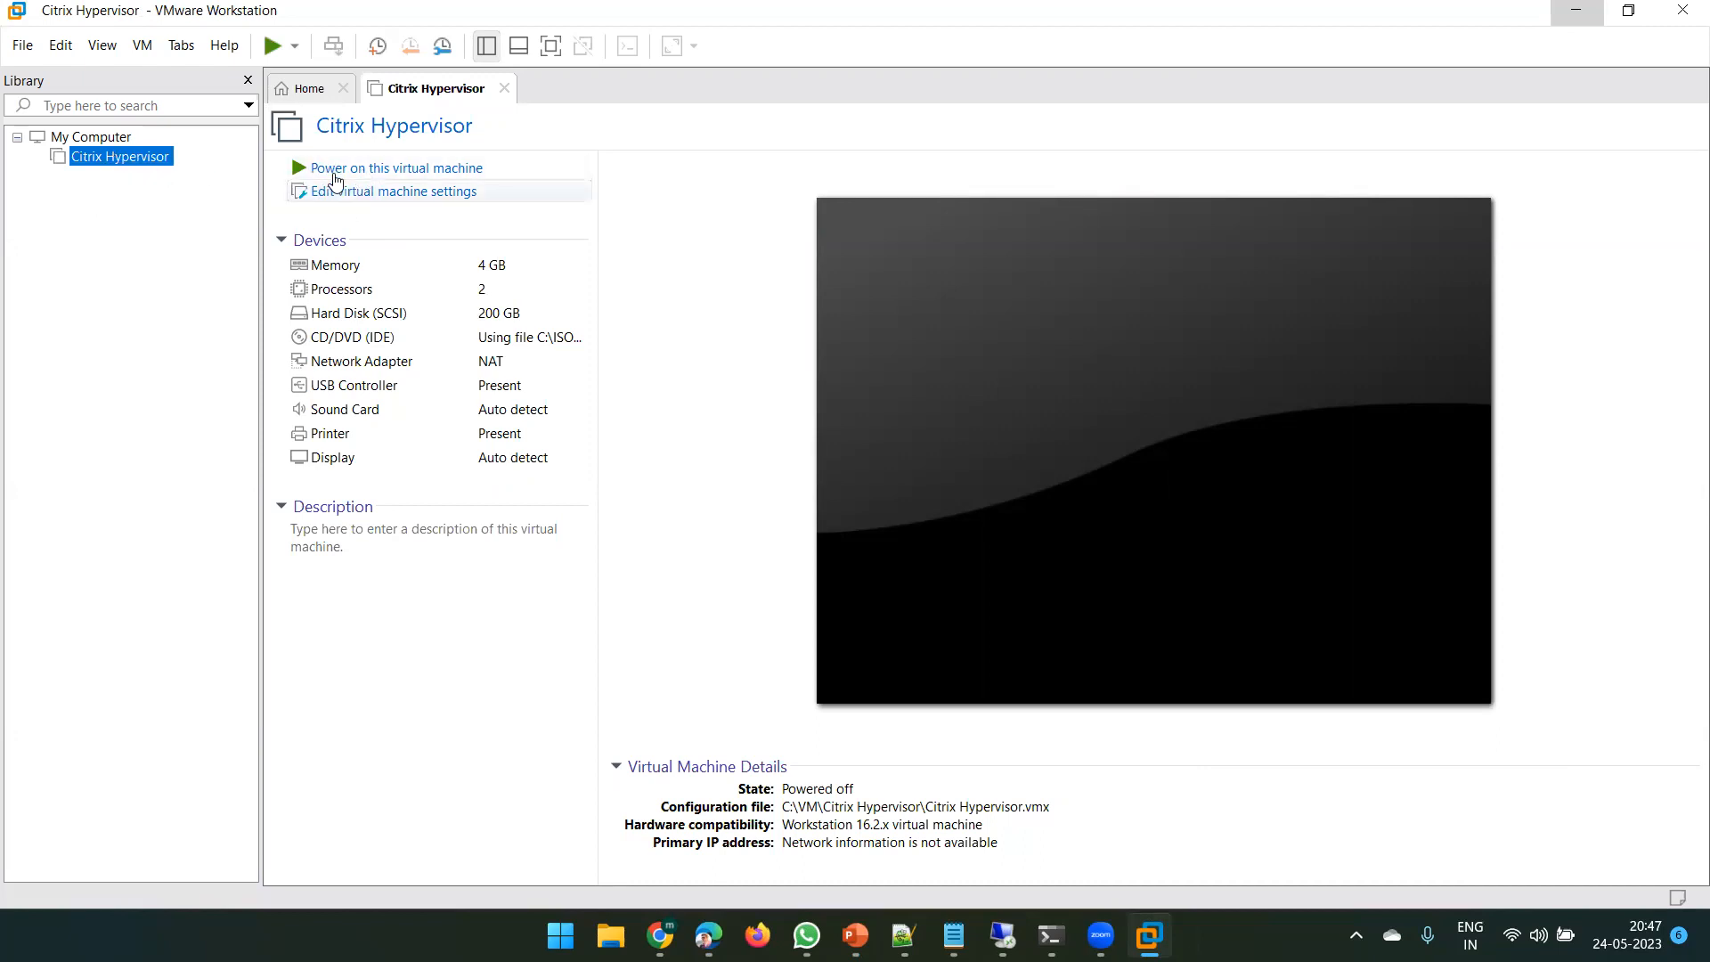
pyautogui.click(390, 169)
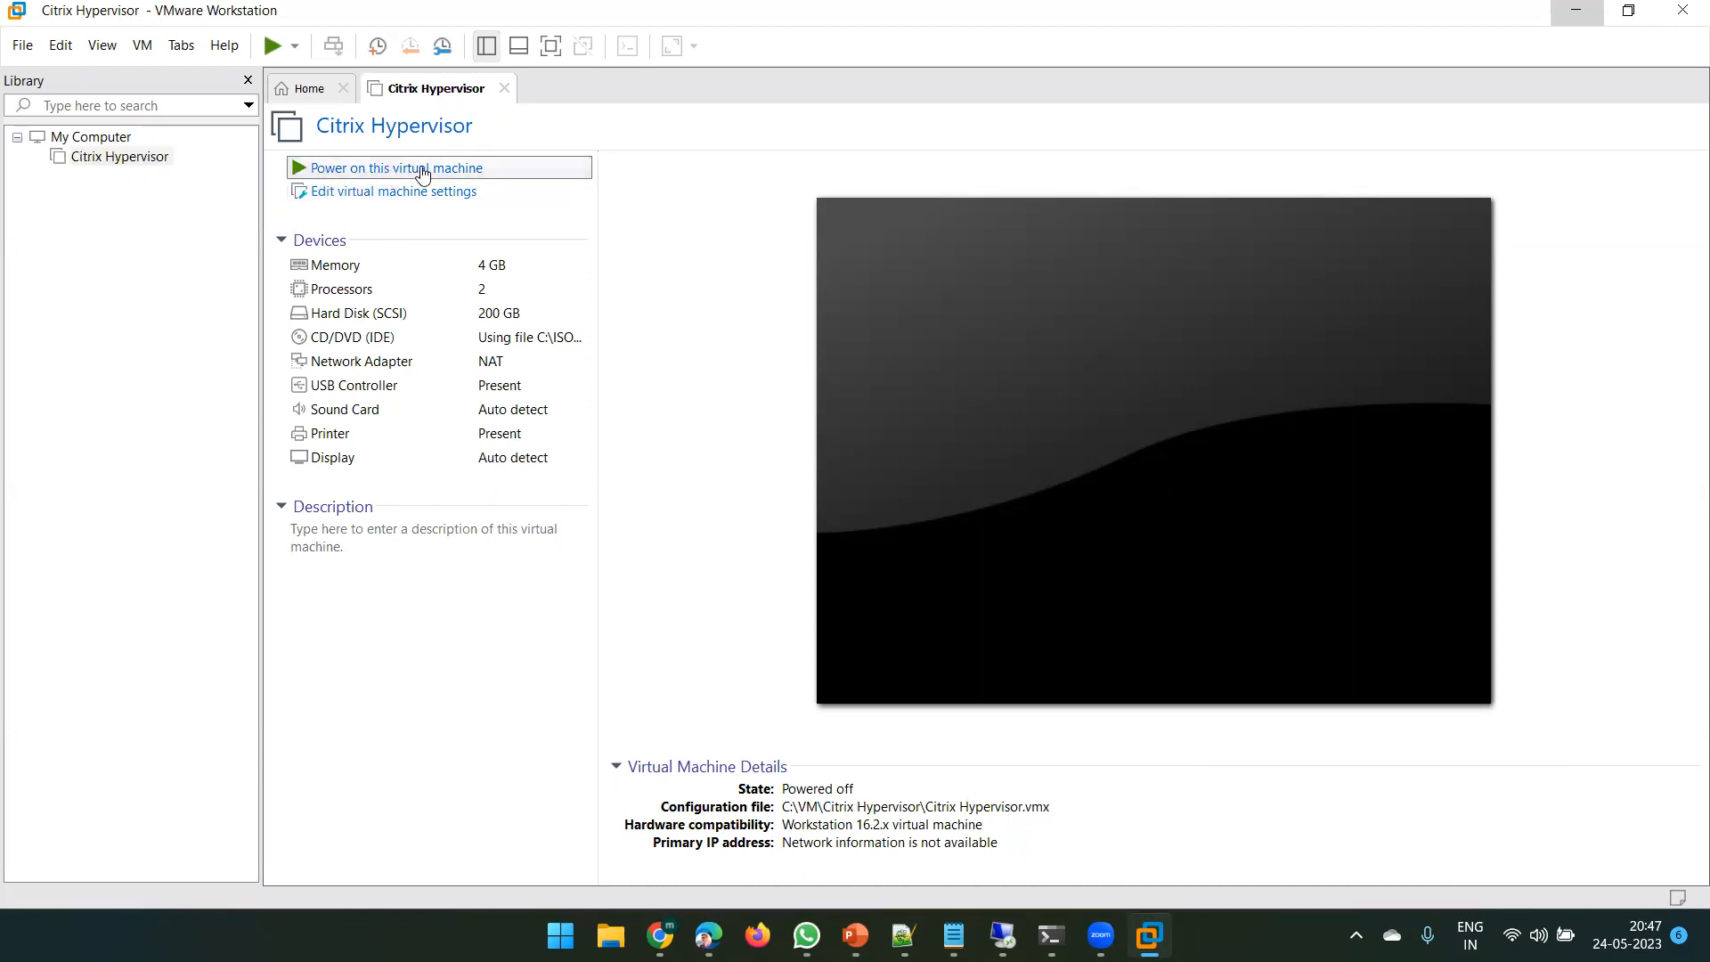
pyautogui.click(552, 46)
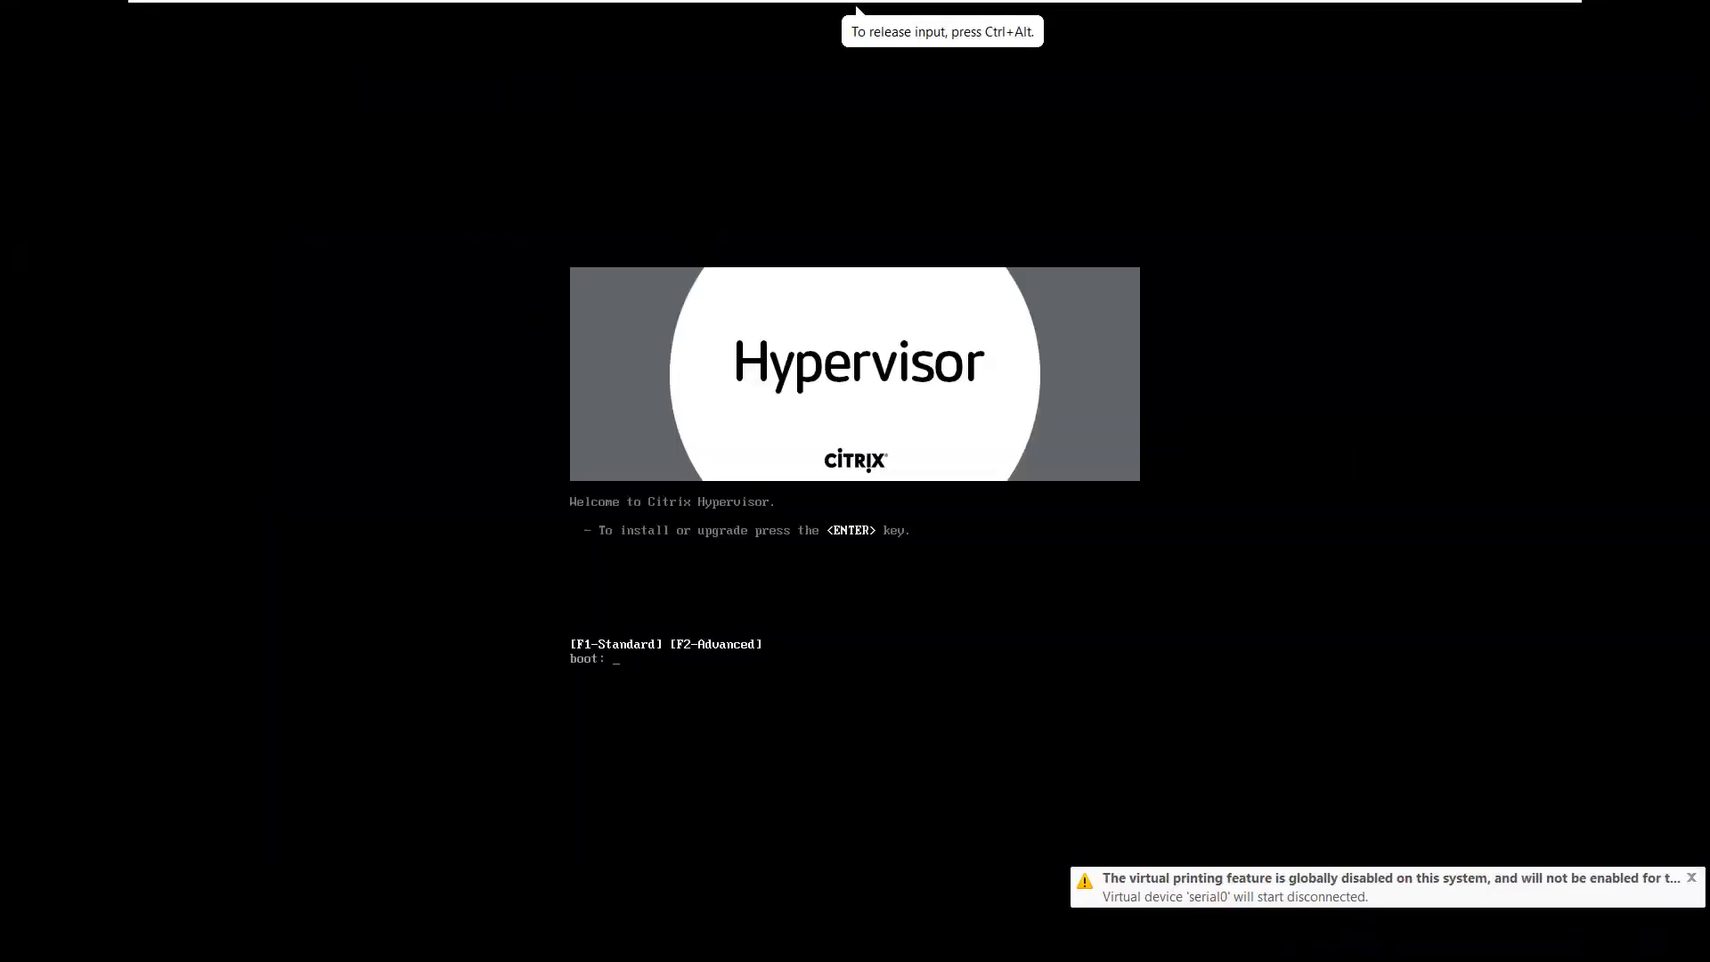
# - Start the standard install from the boot prompt and accept the [qwerty] us keymap
pyautogui.press('Return')
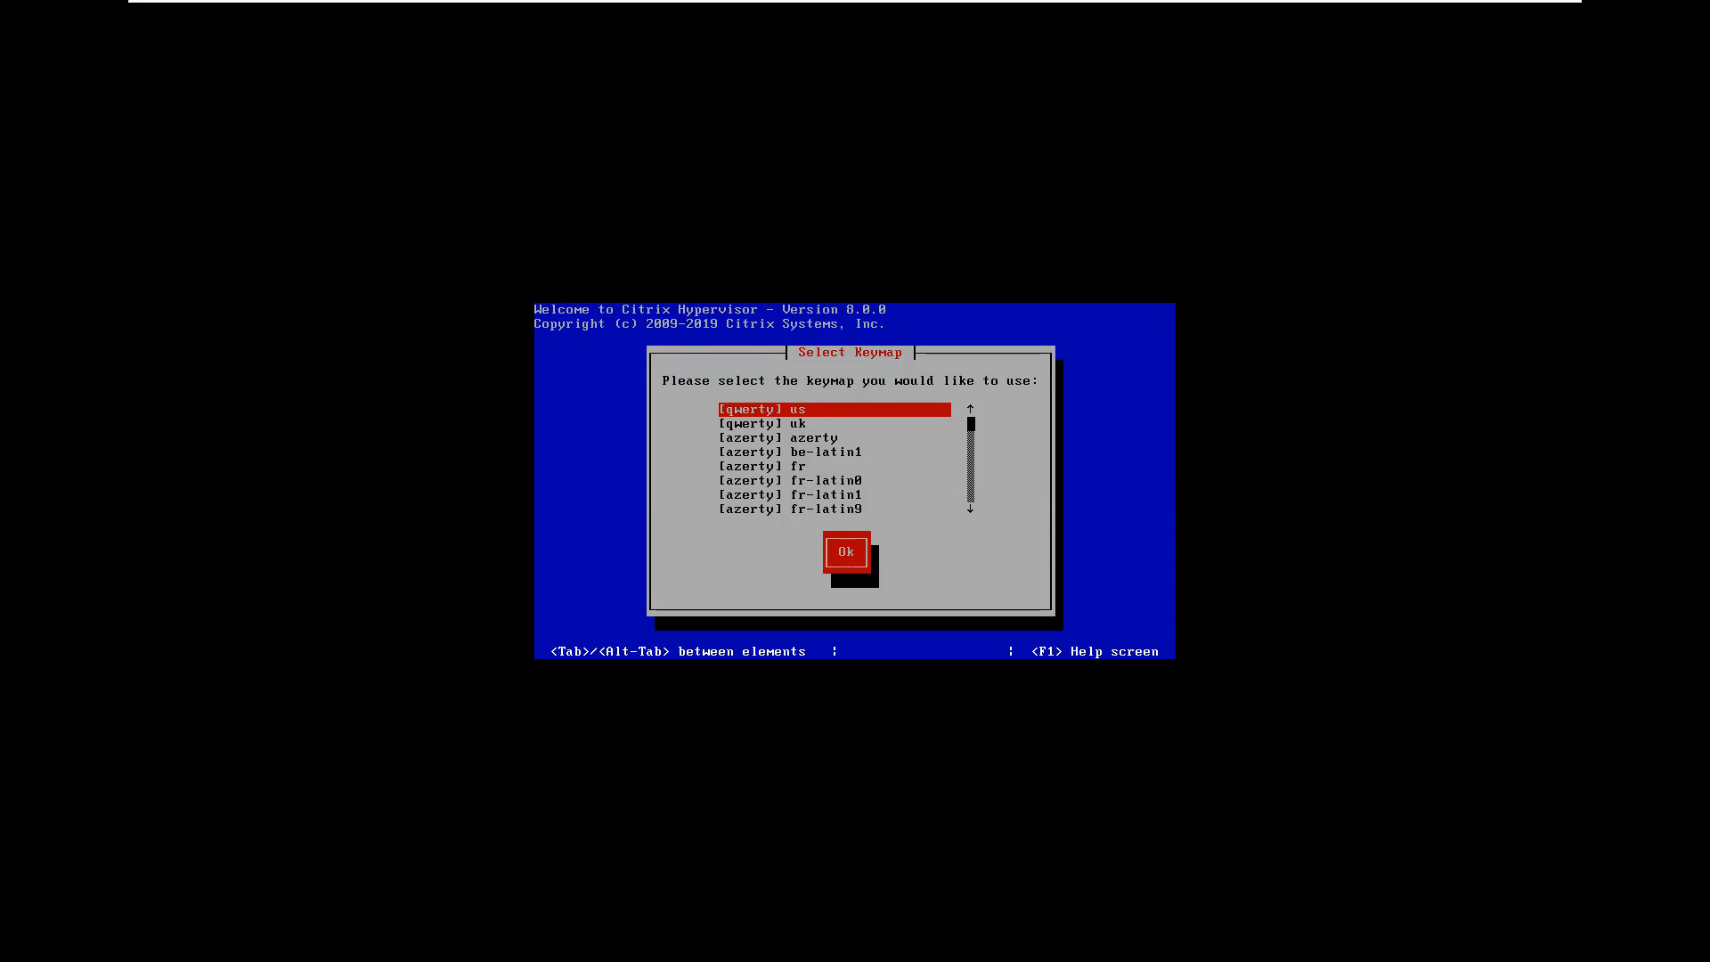
pyautogui.press('Tab')
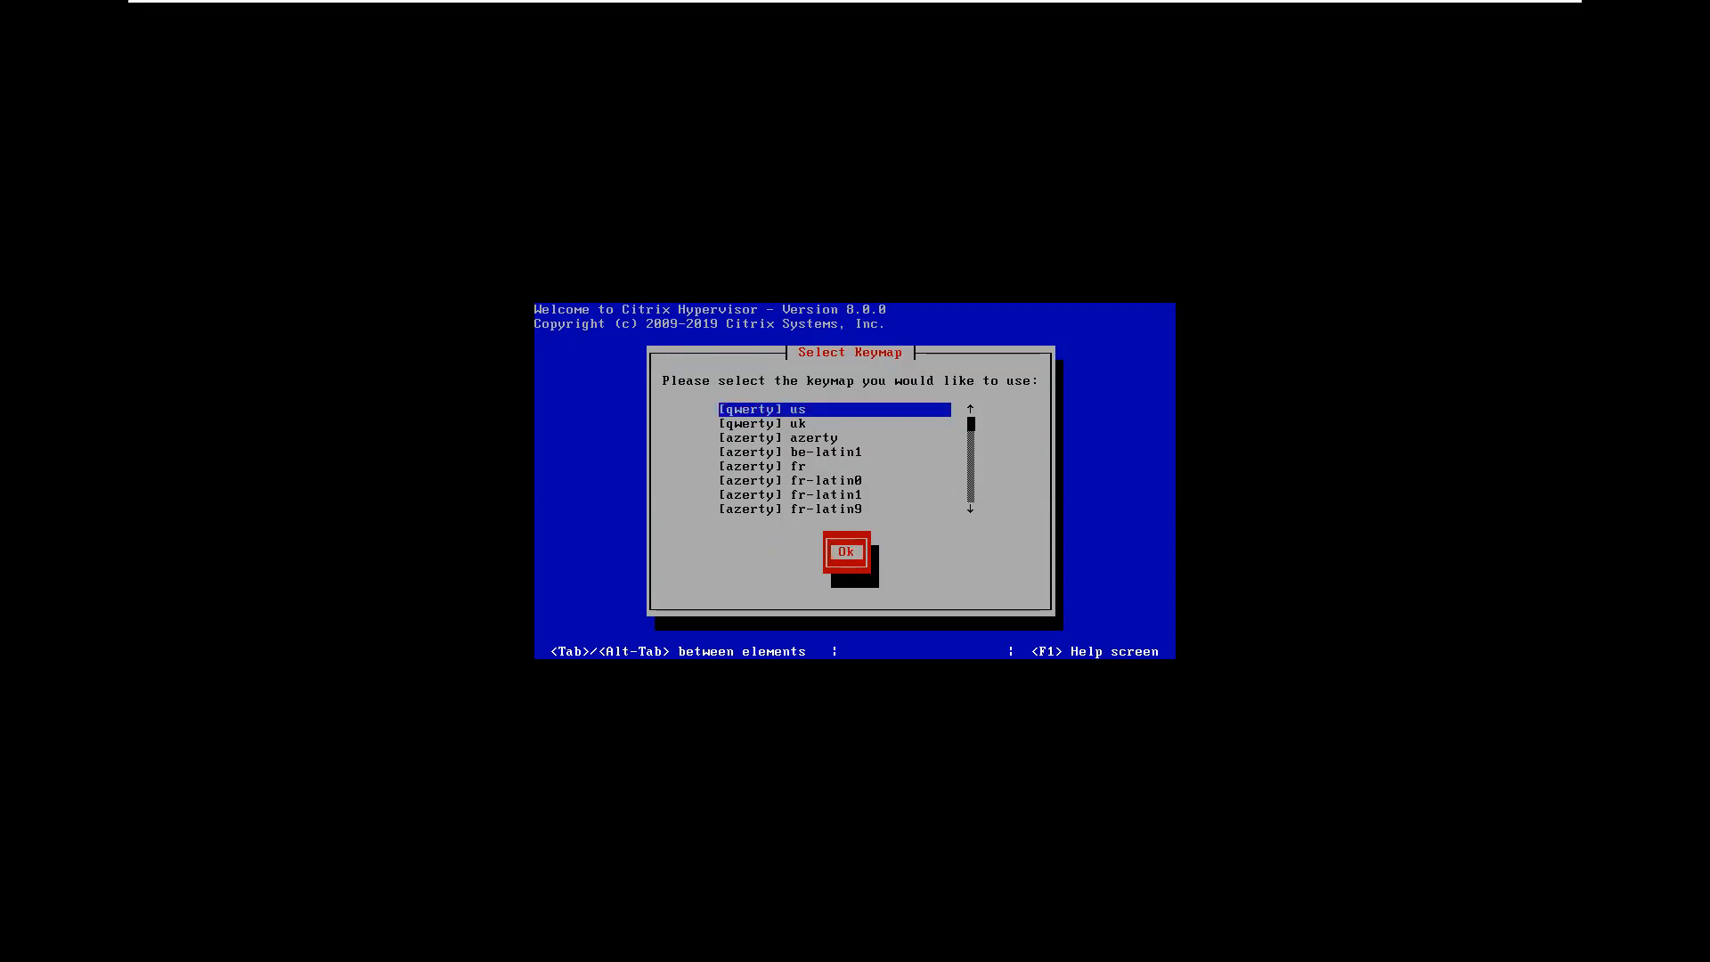
pyautogui.press('Return')
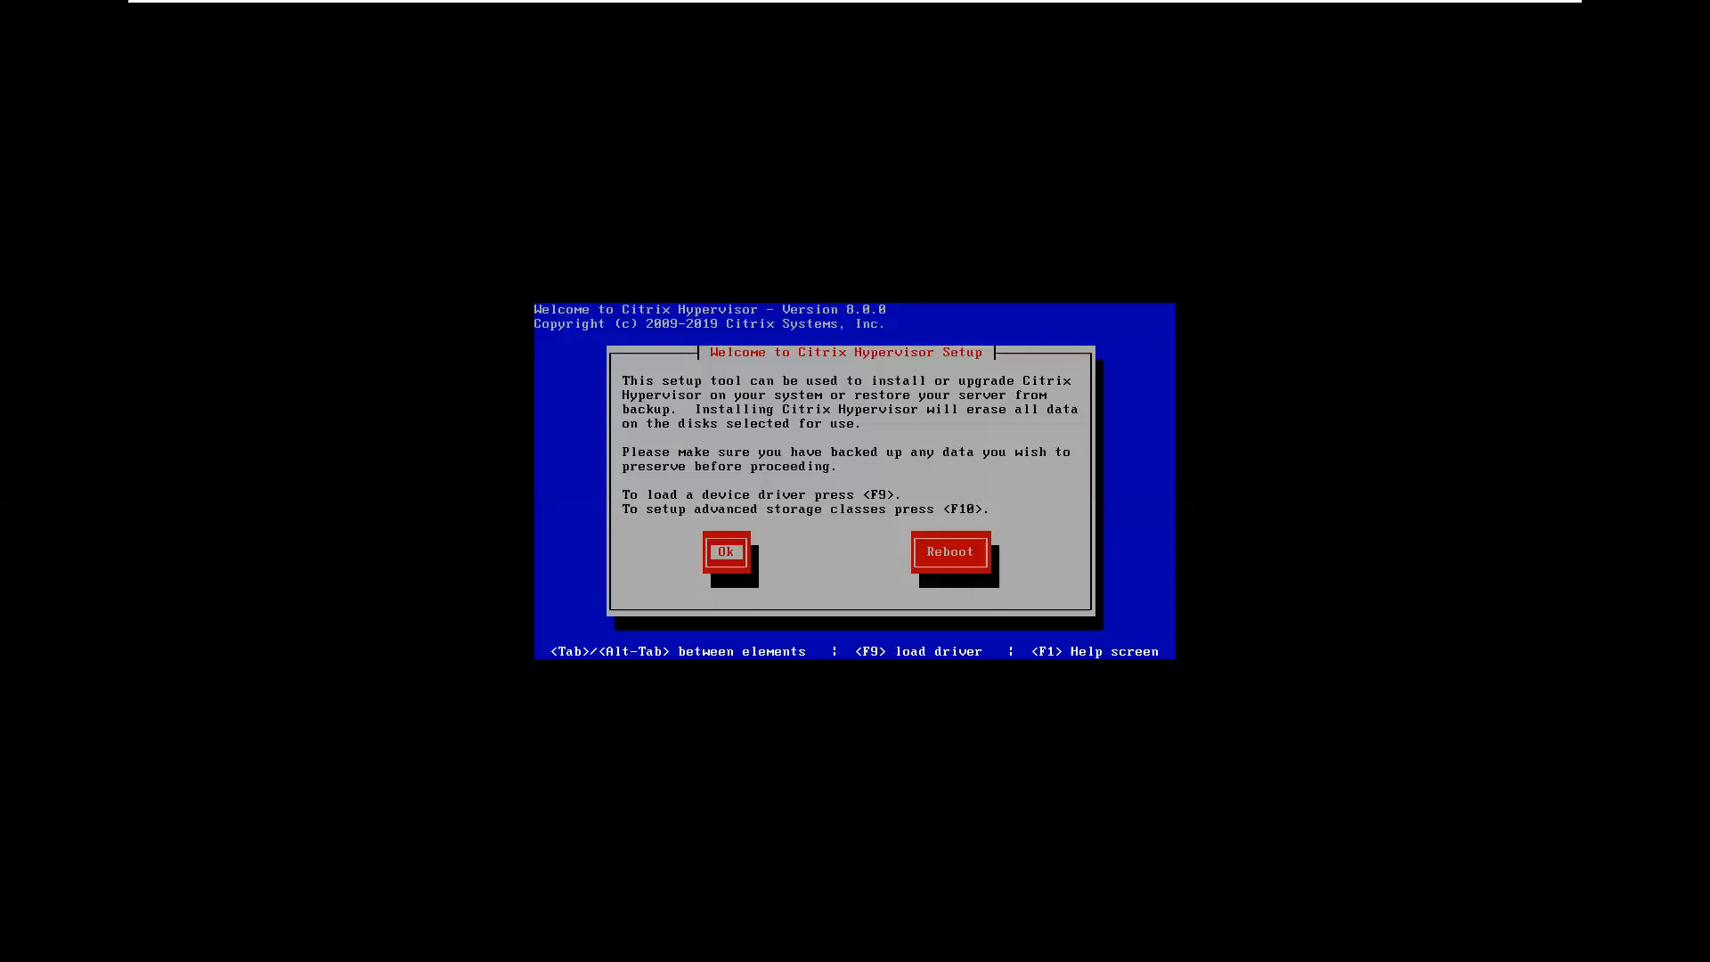
# - Pass the welcome screen, accept the license agreement, and dismiss the hardware virtualization warning
pyautogui.press('Return')
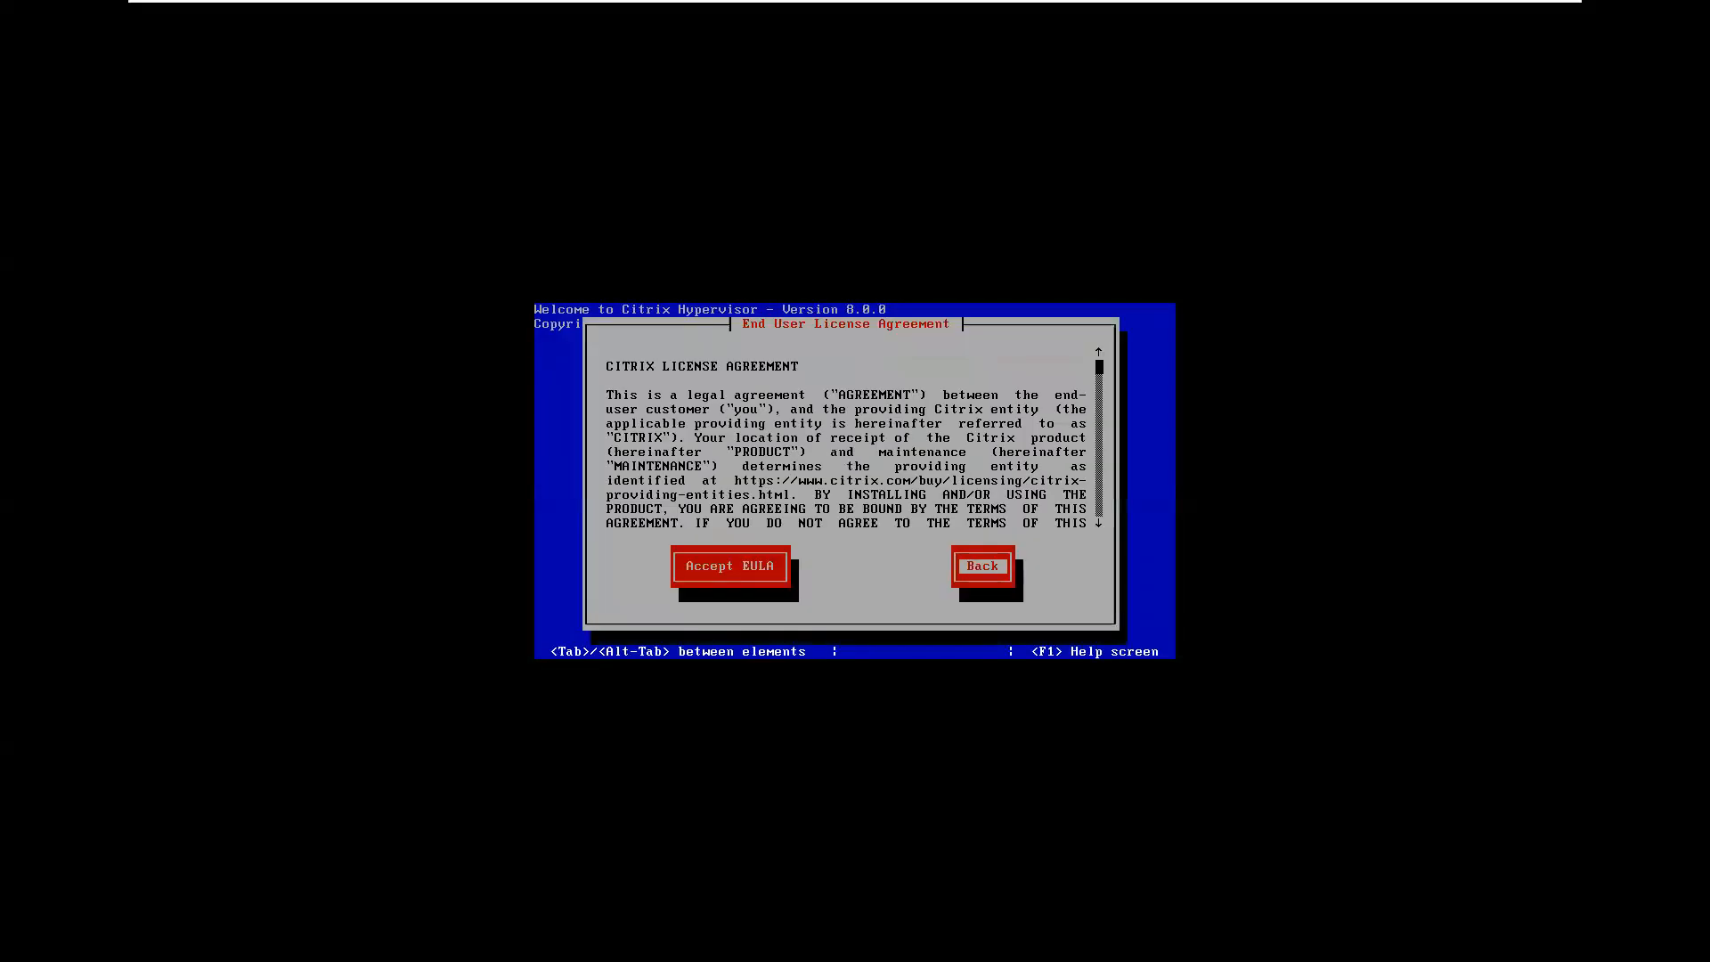
pyautogui.press('Tab')
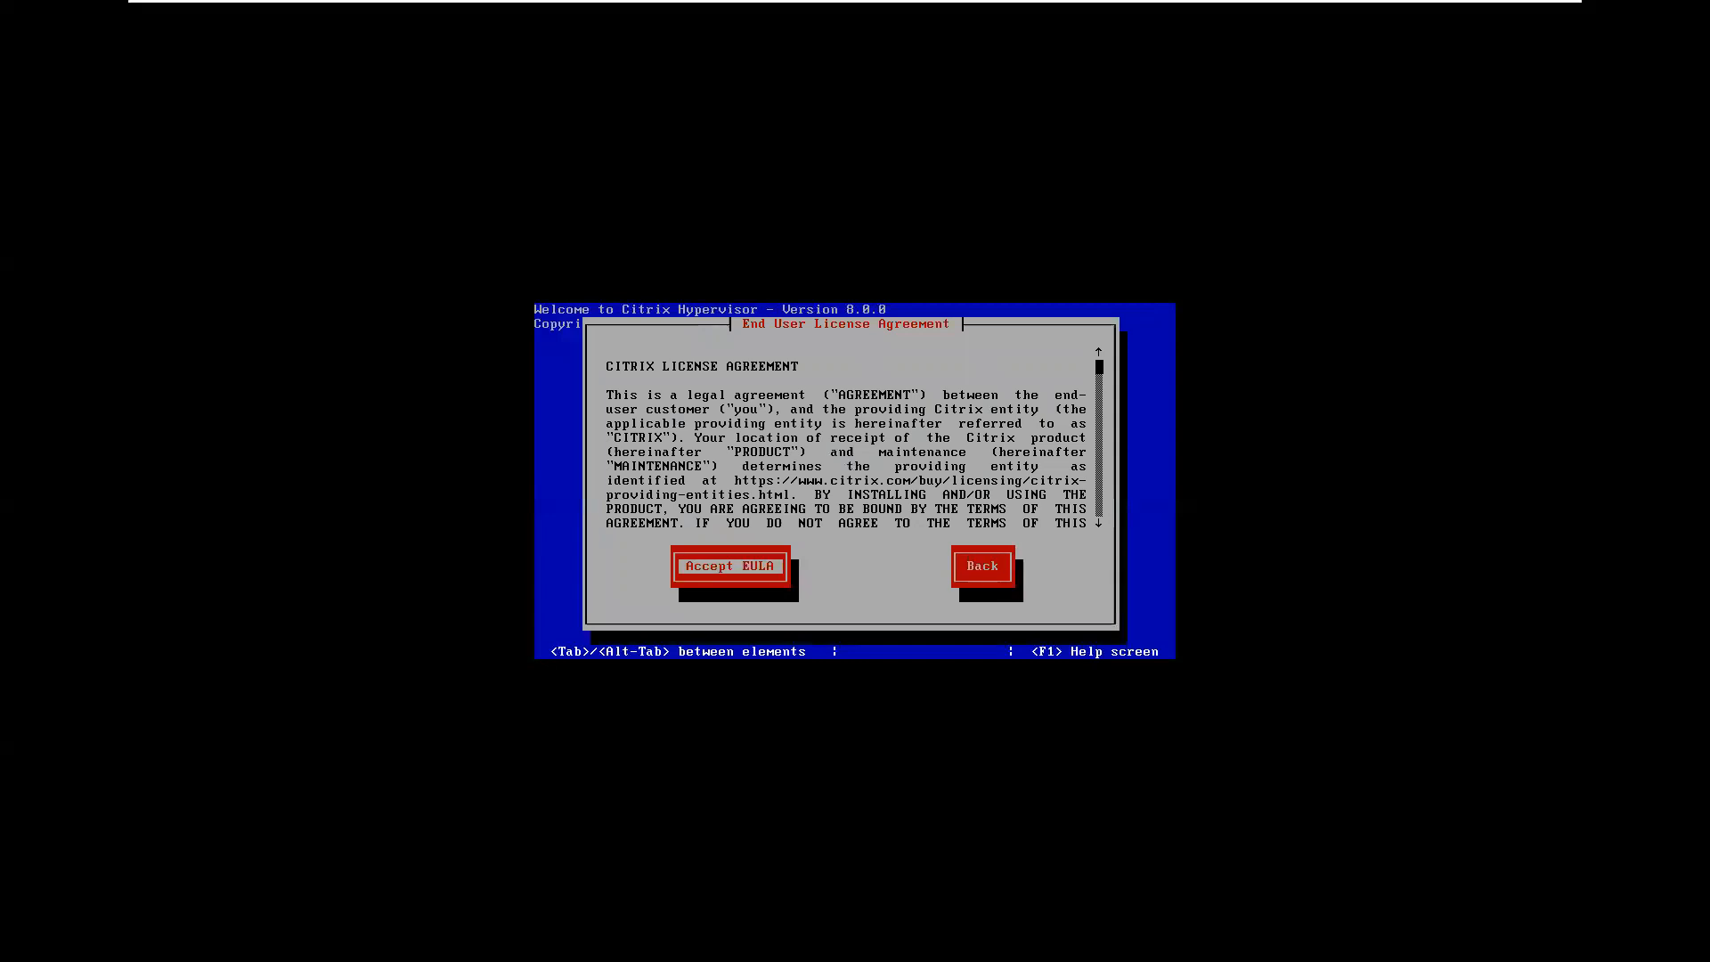
pyautogui.press('Return')
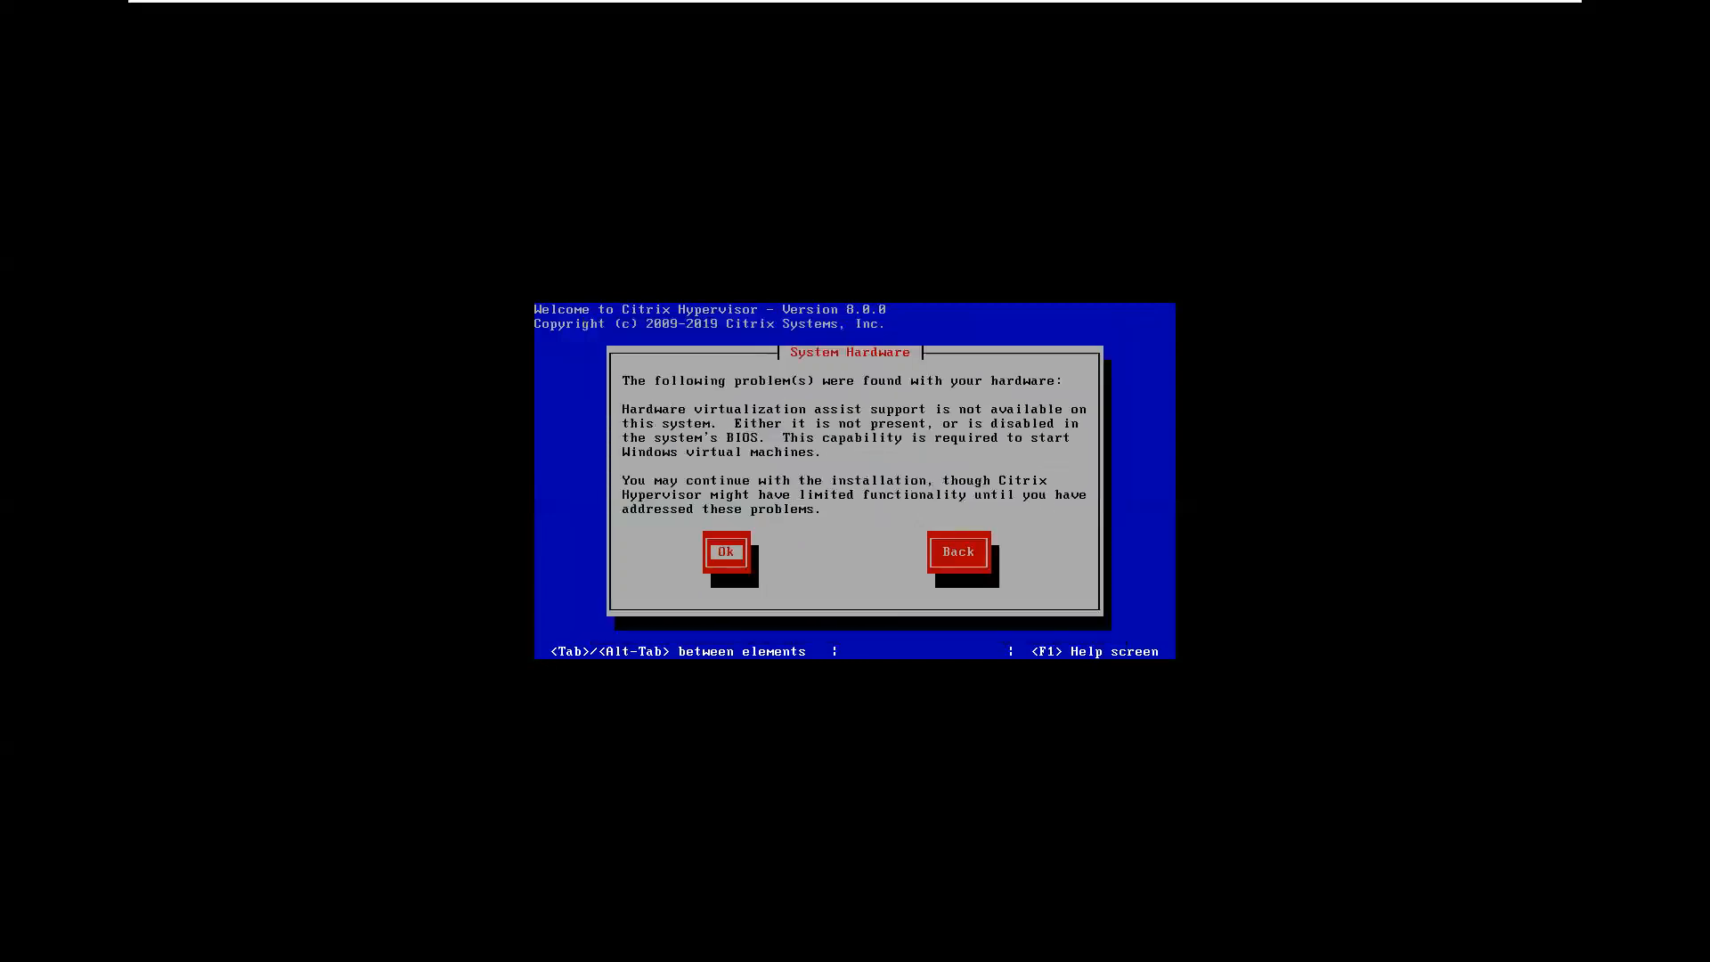
pyautogui.press('Return')
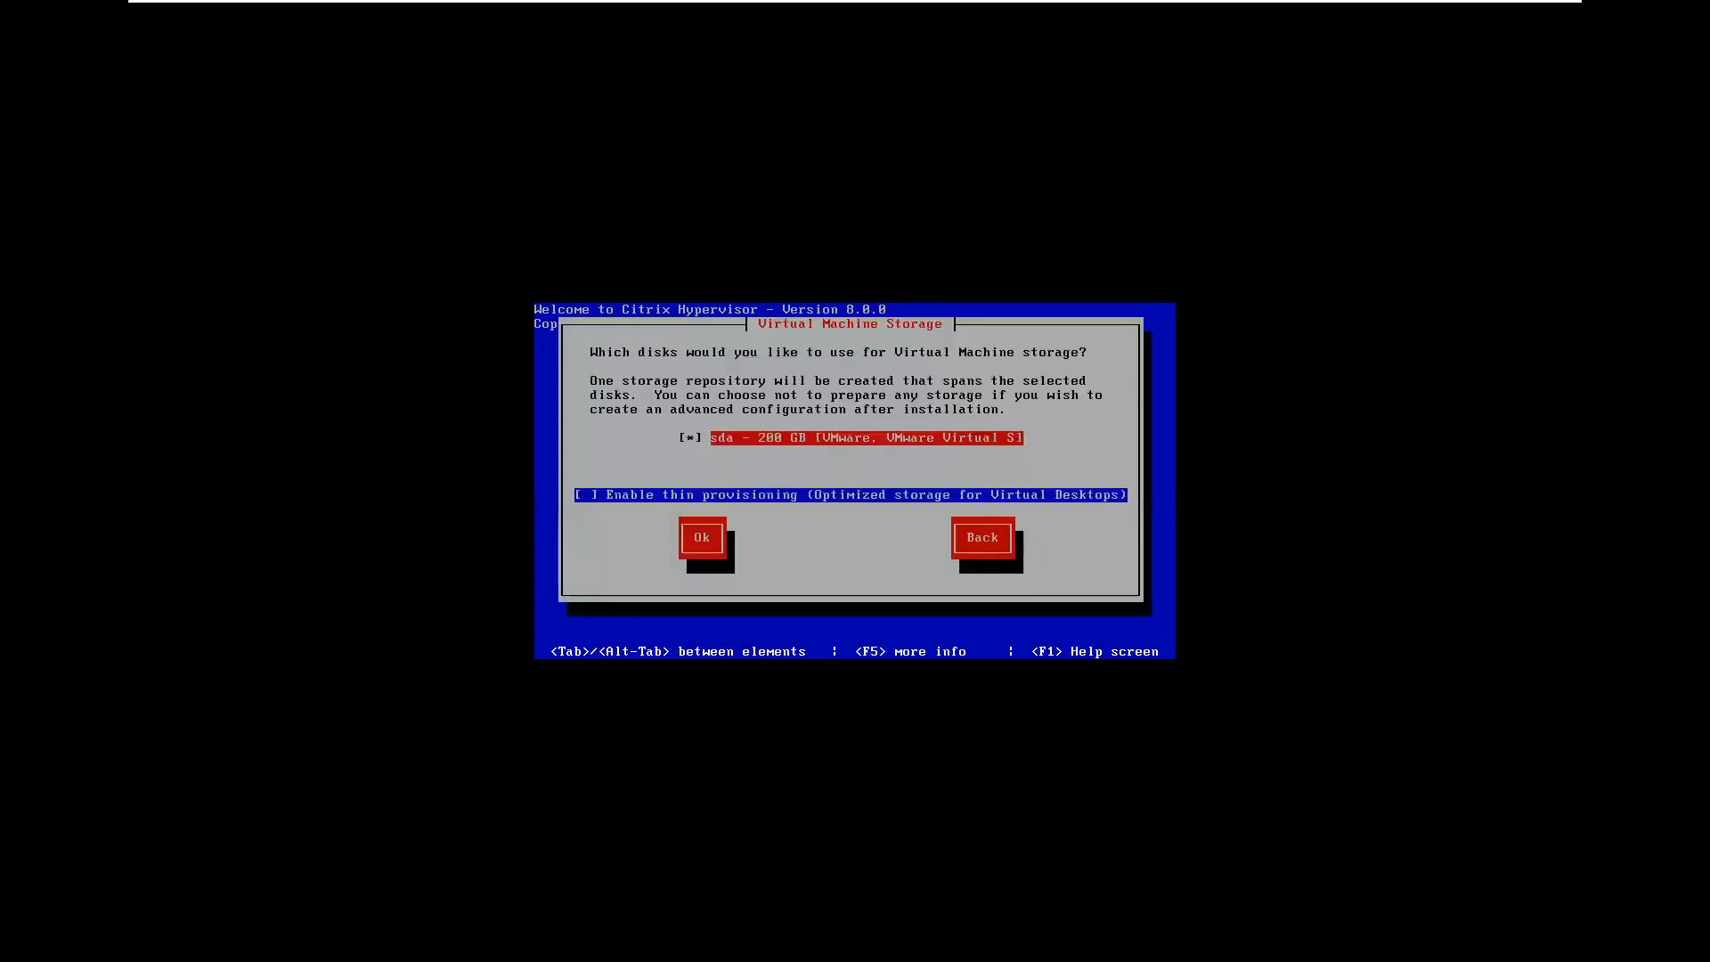
# - Use the 200 GB sda disk for VM storage, install from local media, and skip verification
pyautogui.press('Tab')
pyautogui.press('Tab')
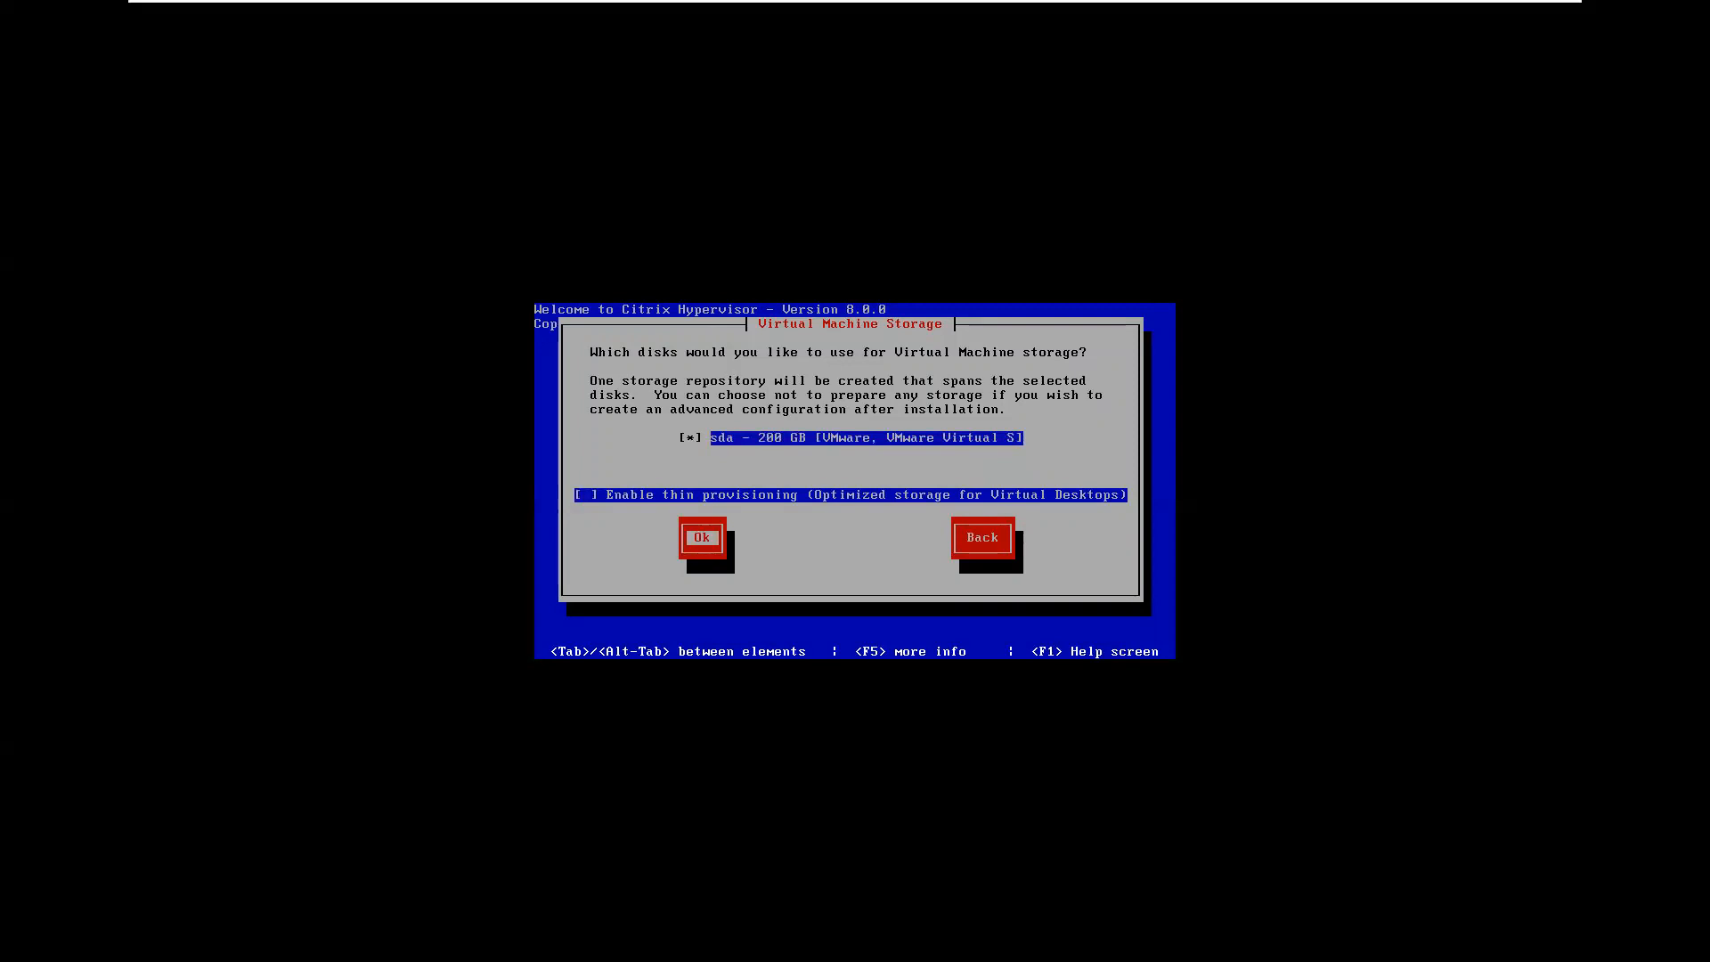
pyautogui.press('Return')
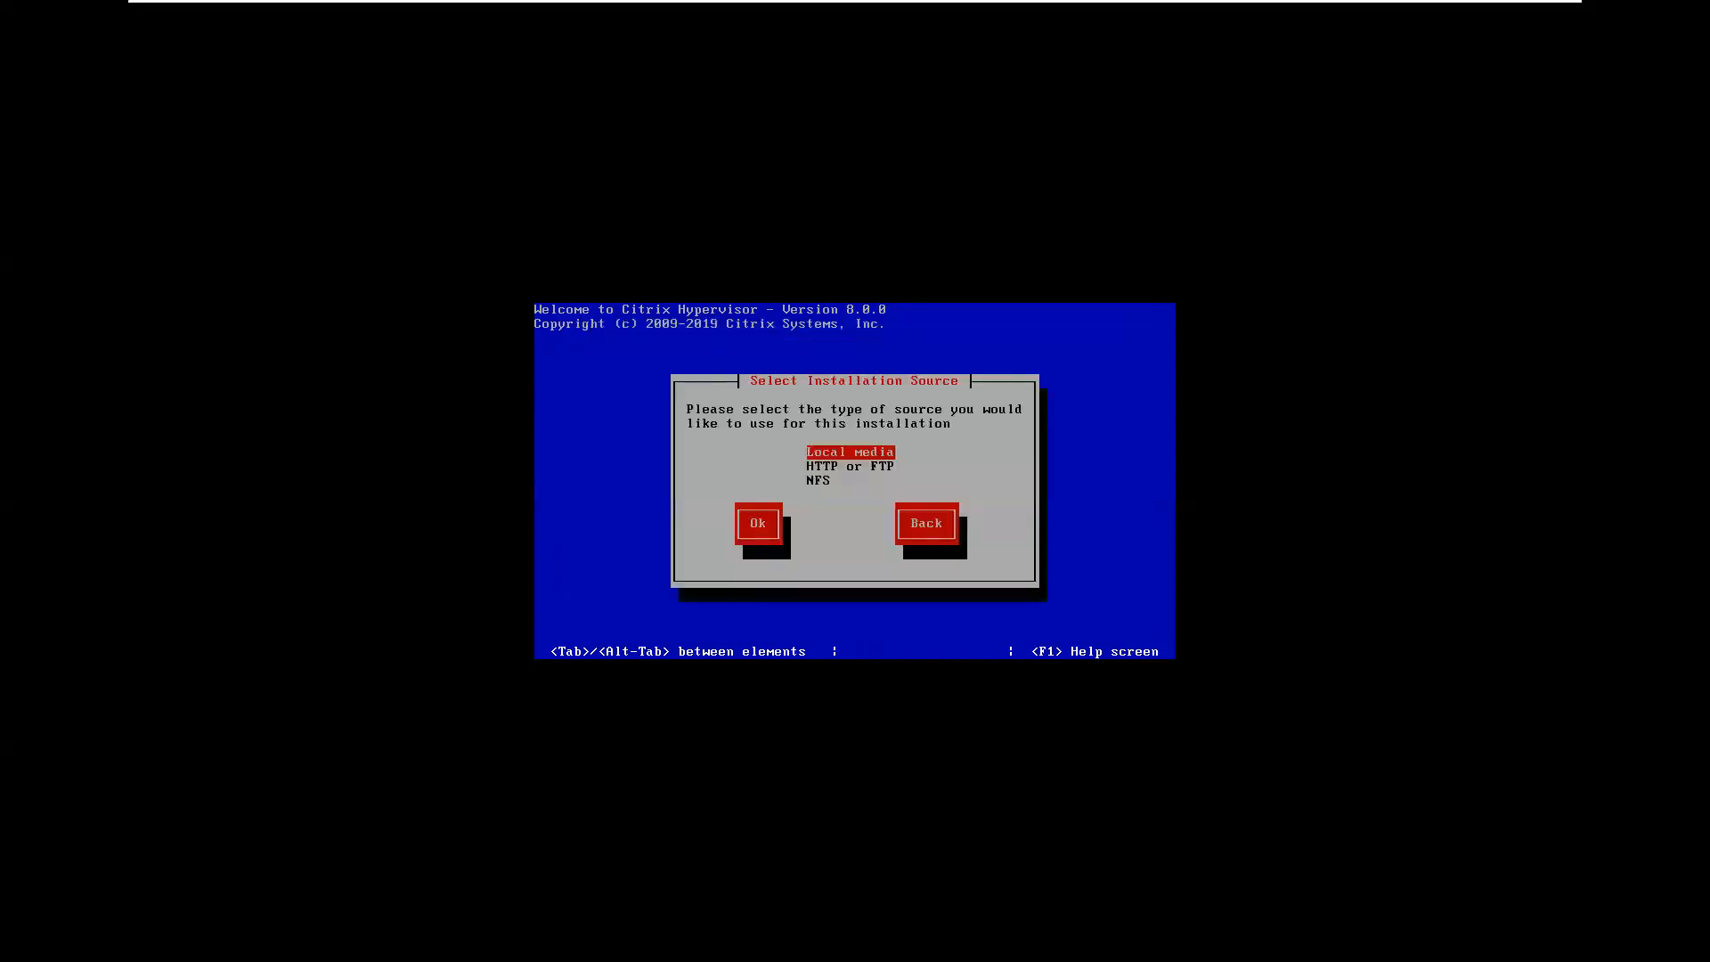
pyautogui.press('Tab')
pyautogui.press('Return')
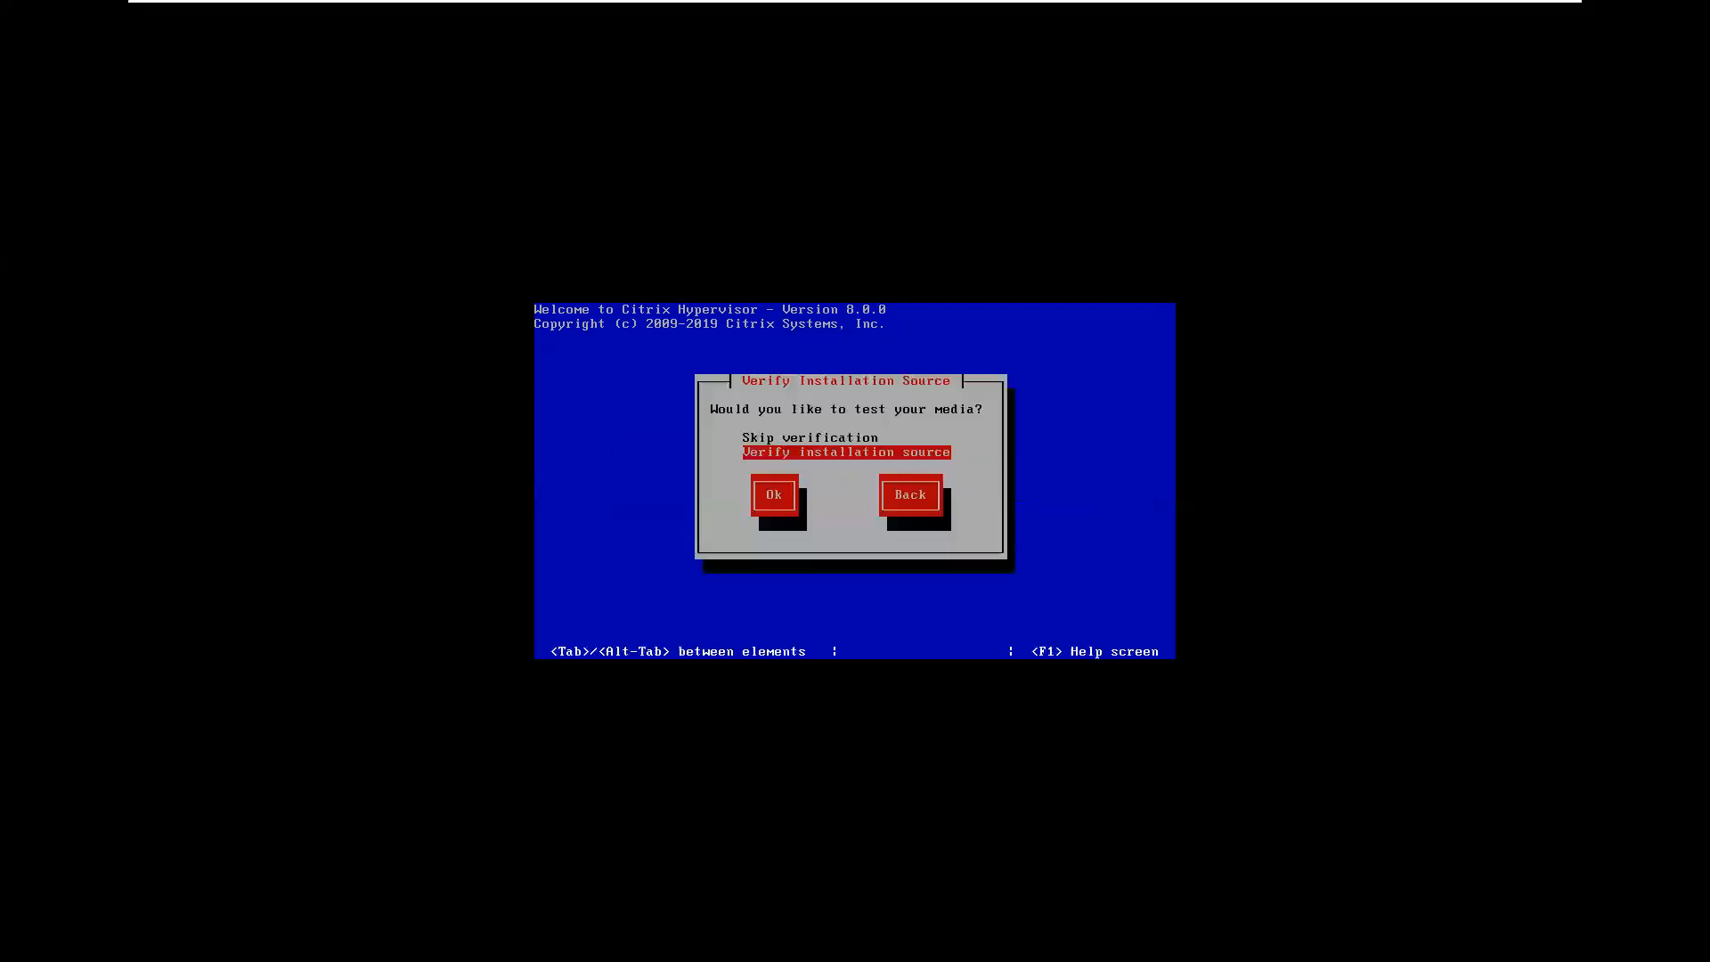
pyautogui.press('Up')
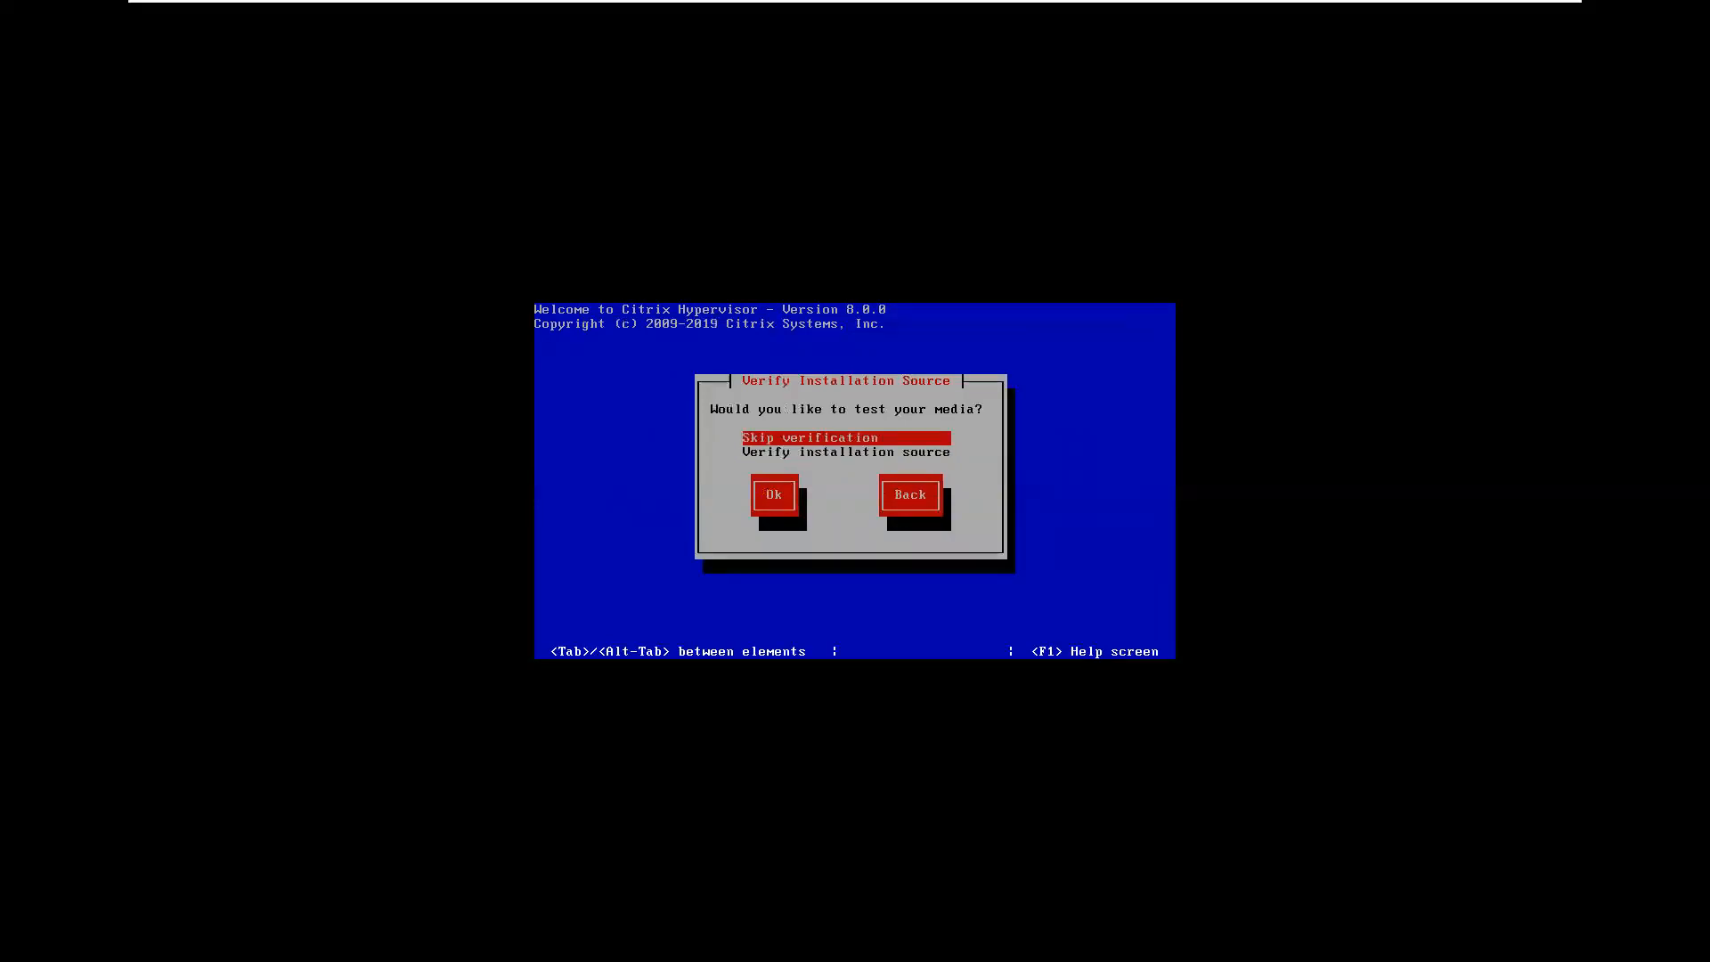
pyautogui.press('Tab')
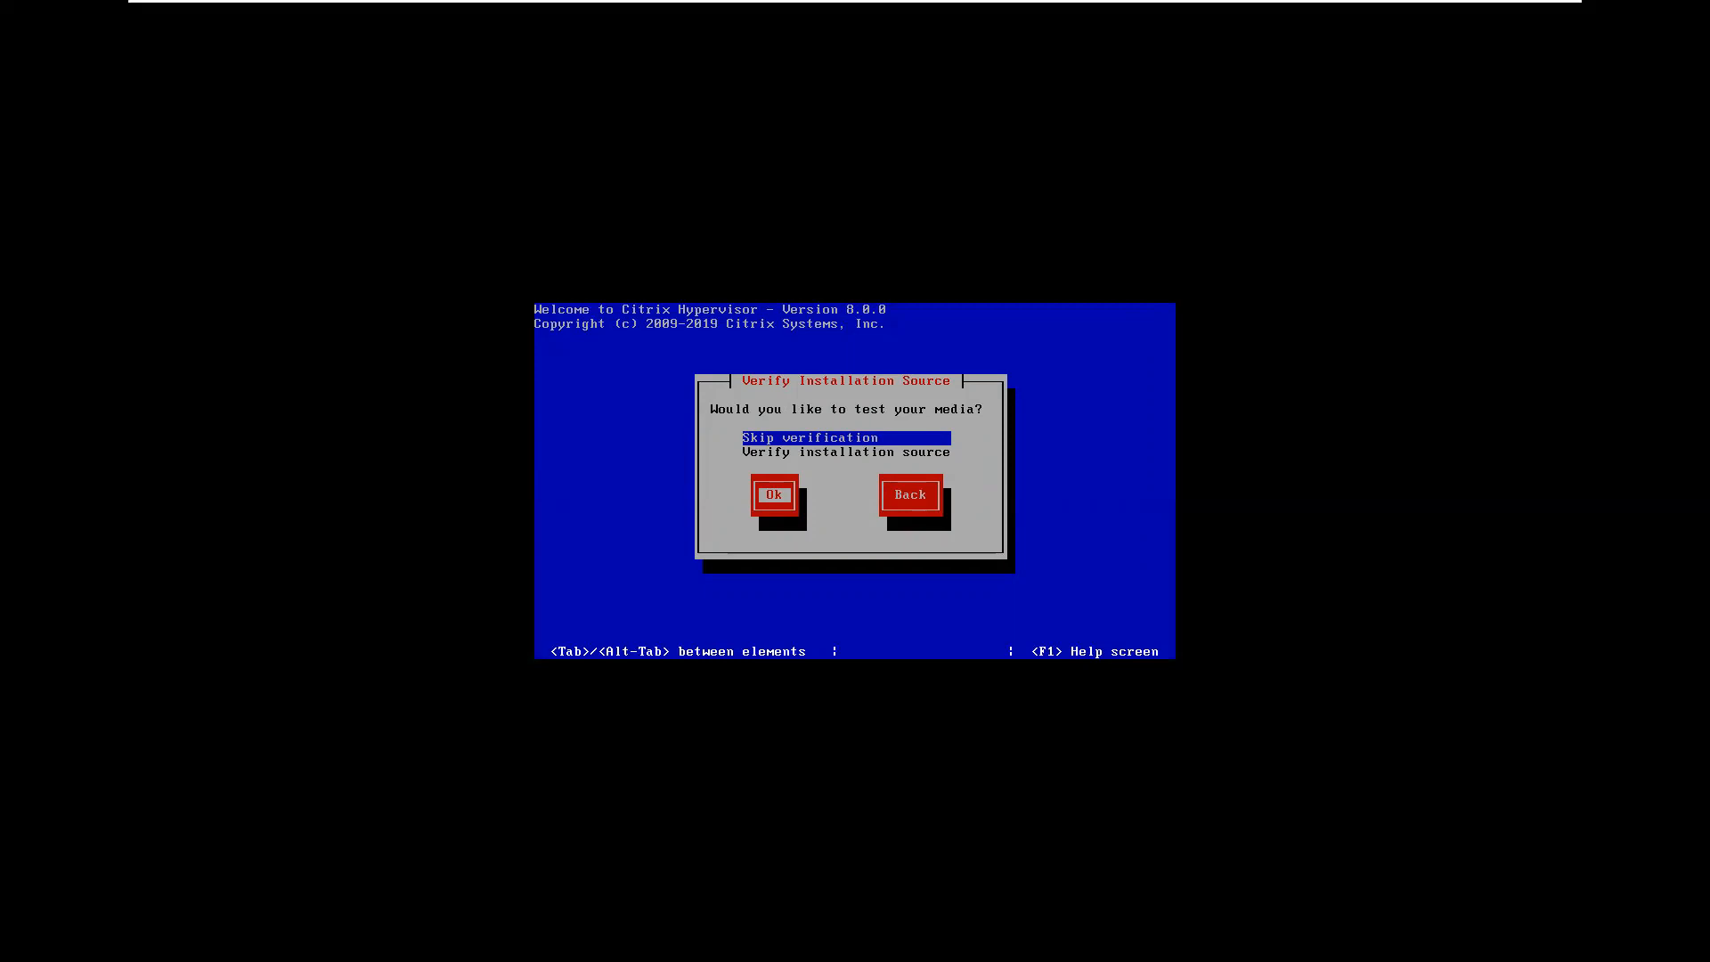
pyautogui.press('Return')
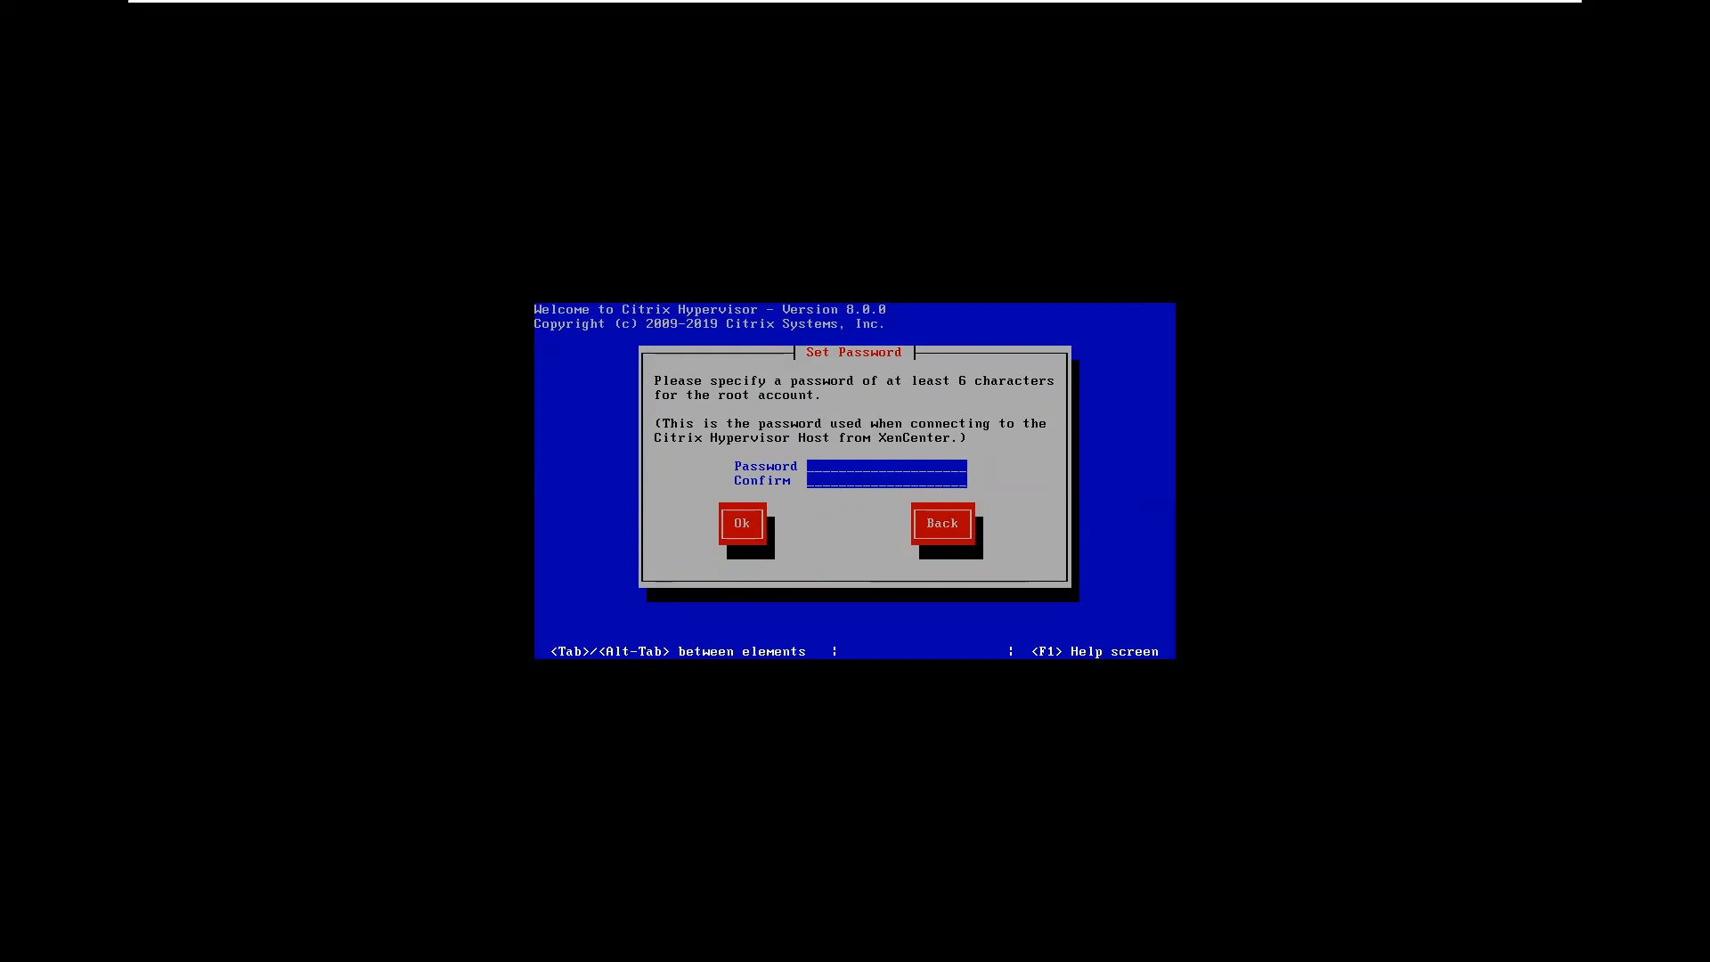
# - Enter and confirm the root account password
pyautogui.write('********')
pyautogui.press('Tab')
pyautogui.write('*********')
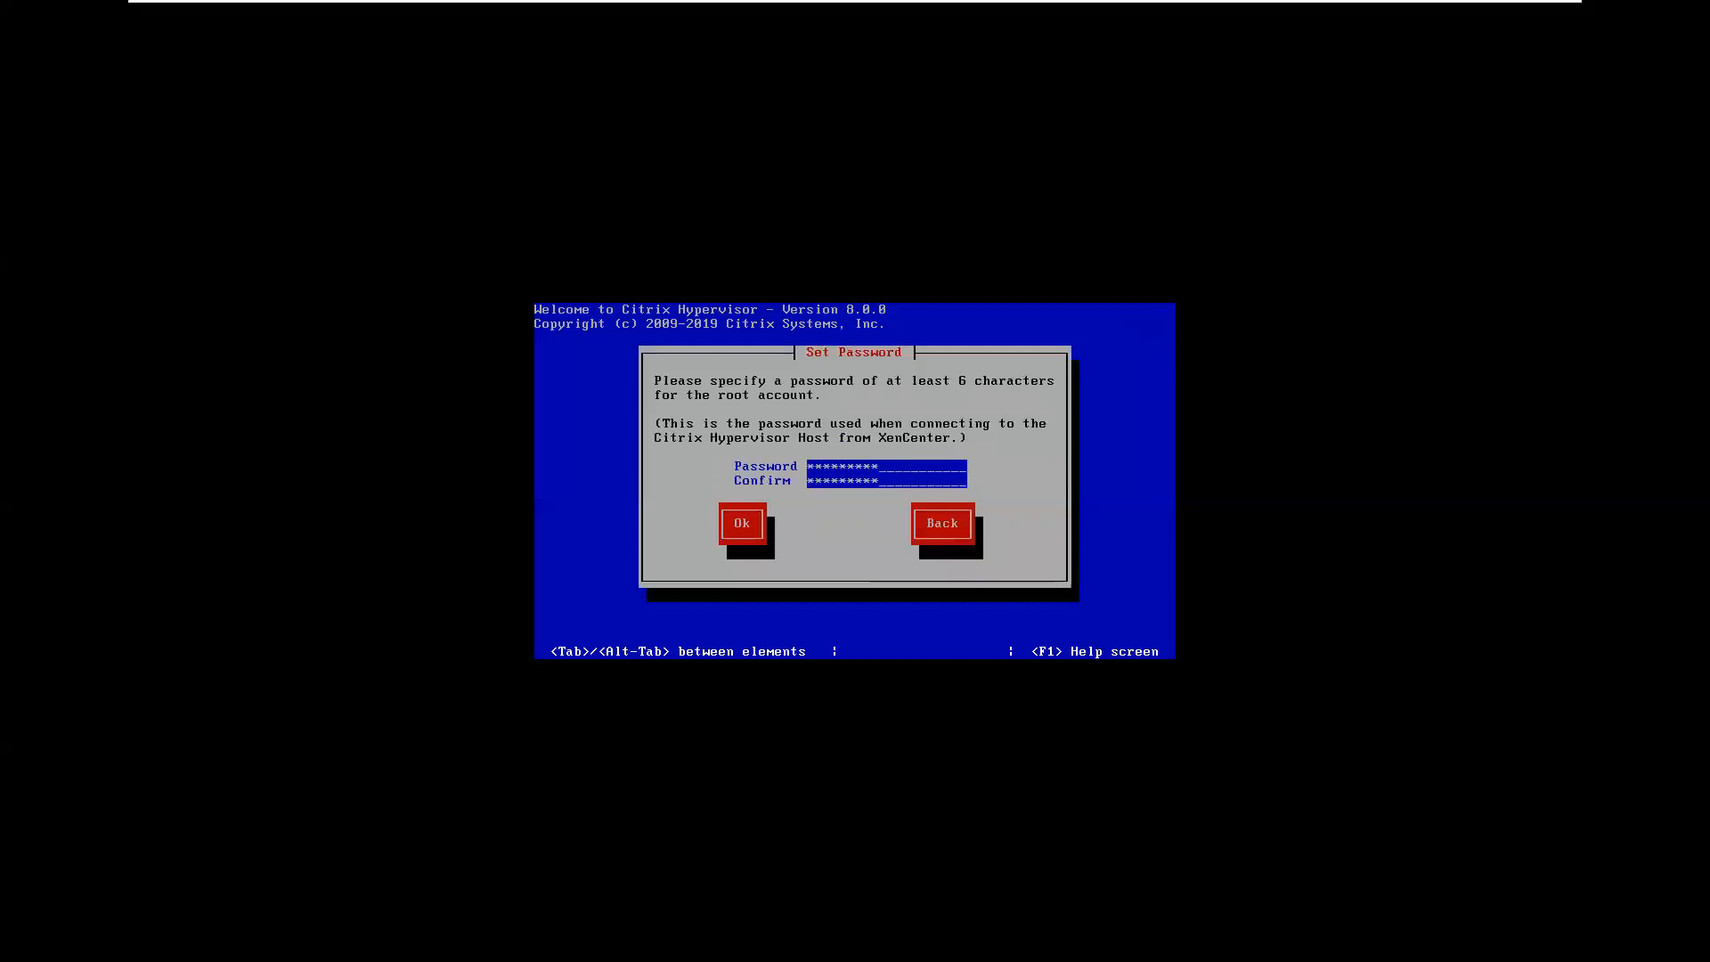
pyautogui.press('Tab')
pyautogui.press('Return')
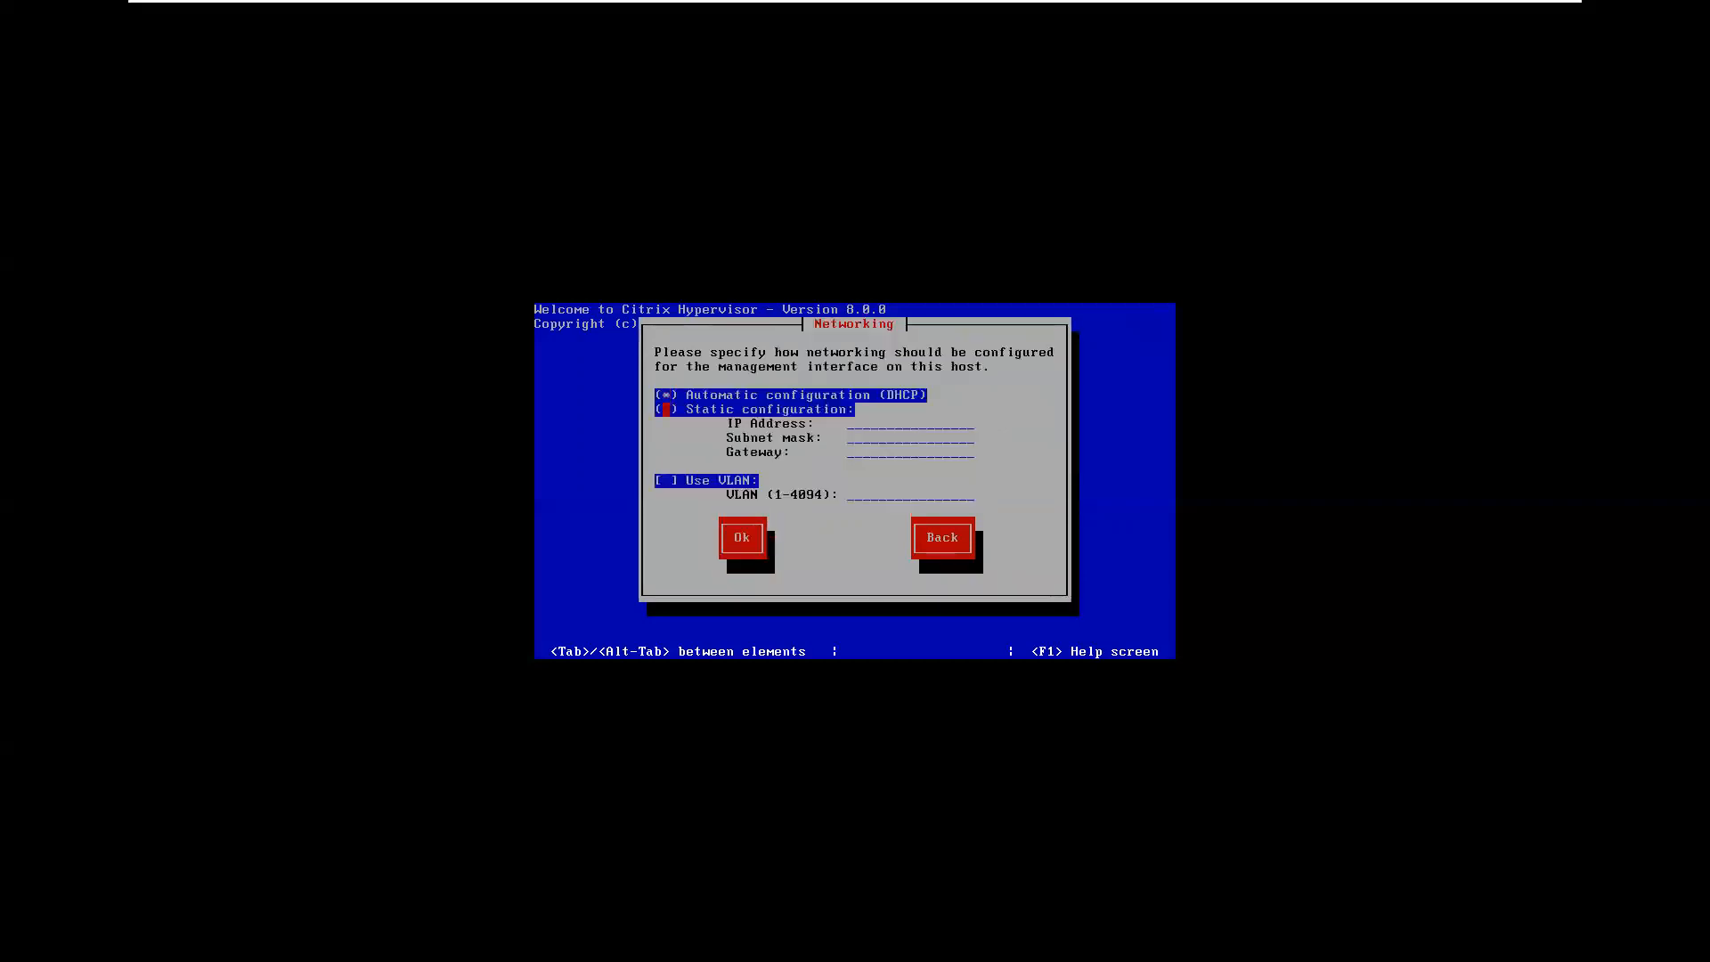
# - Keep networking on automatic DHCP configuration
pyautogui.press('Tab')
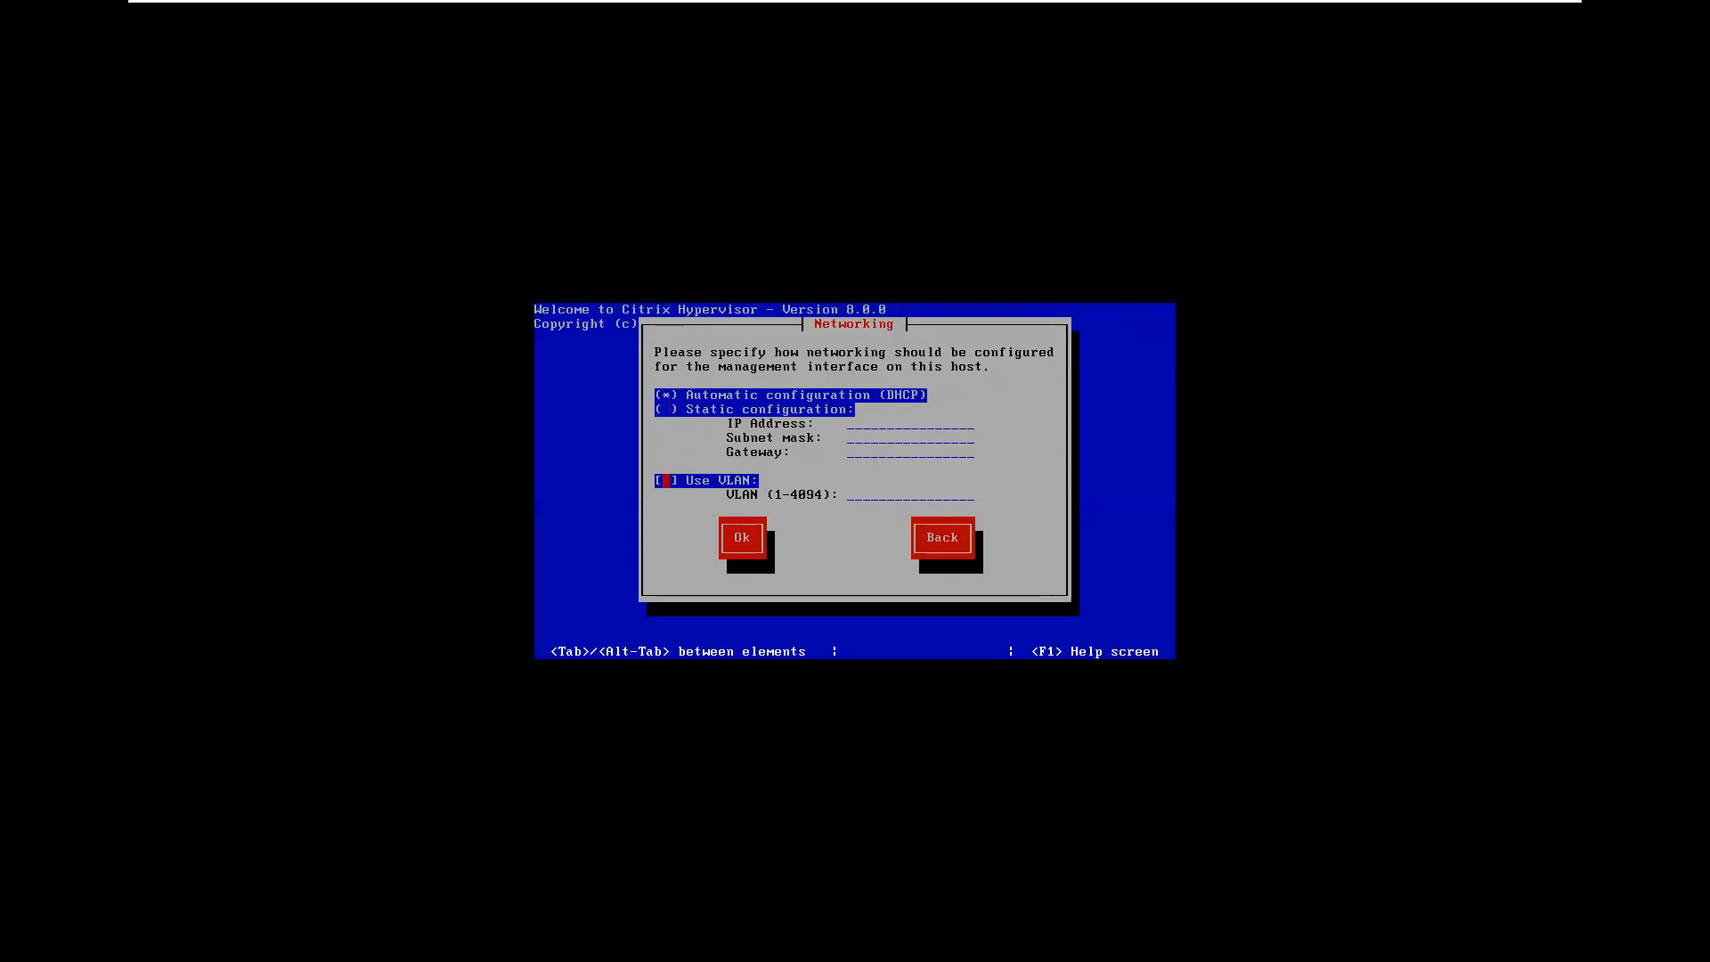
pyautogui.press('Tab')
pyautogui.press('Return')
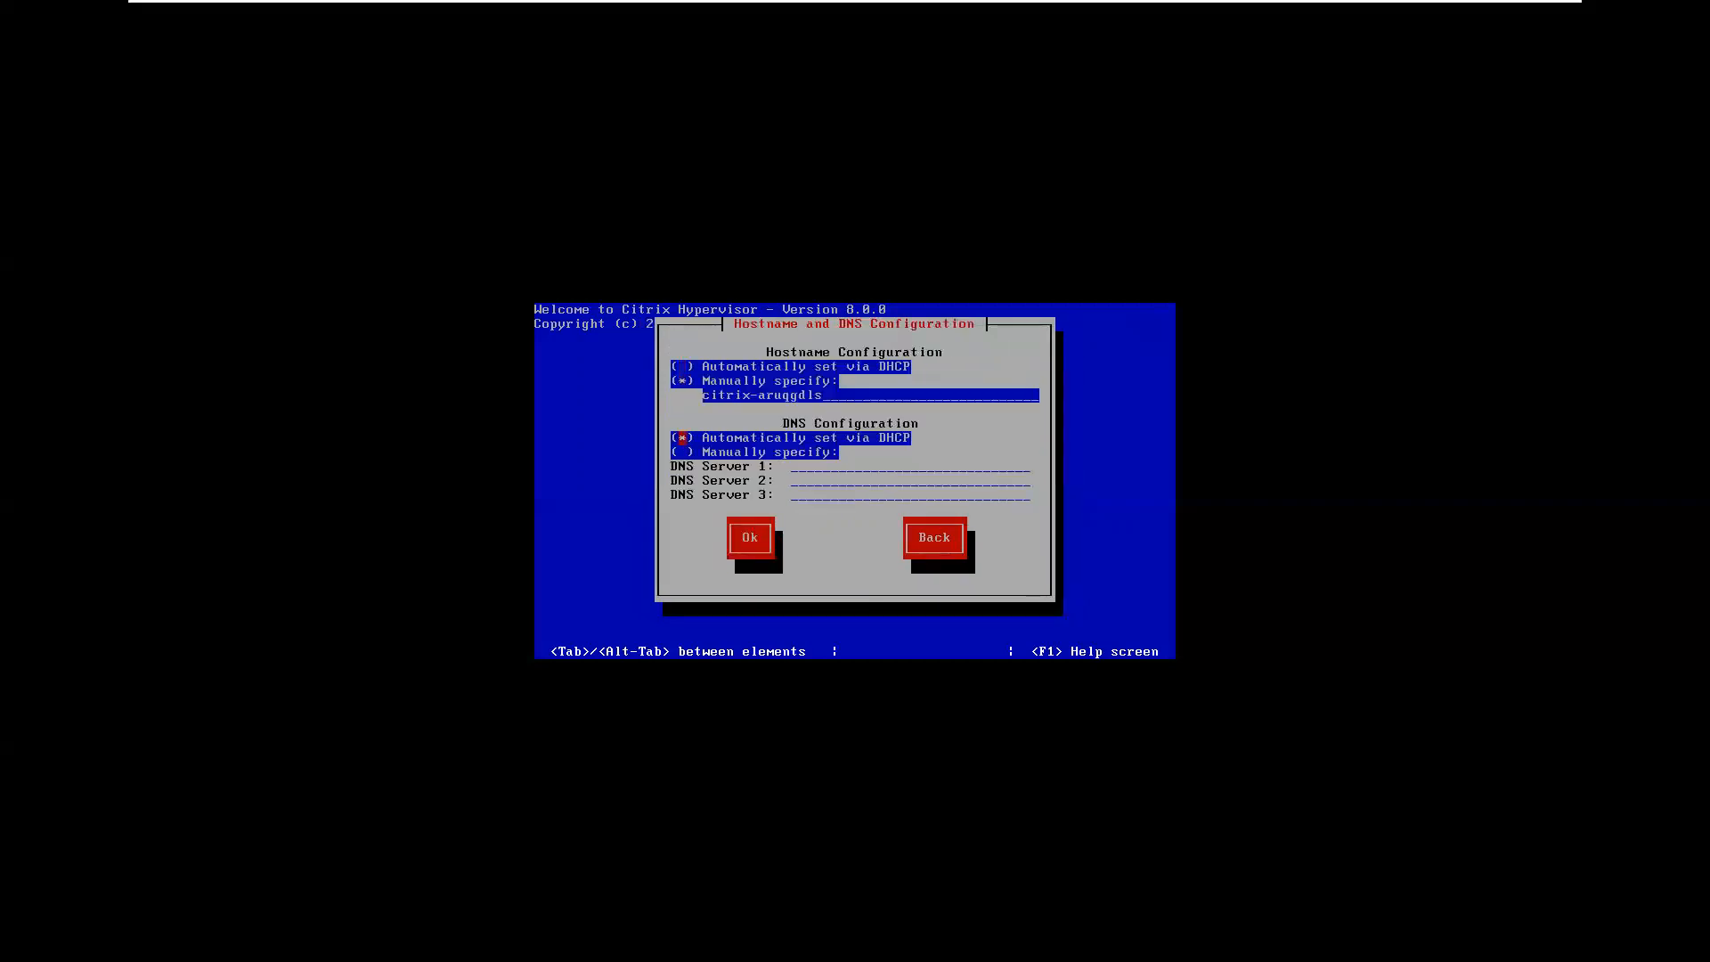
# - Keep the default hostname and DNS settings and set the time zone to Asia/Kolkata
pyautogui.press('Tab')
pyautogui.press('Return')
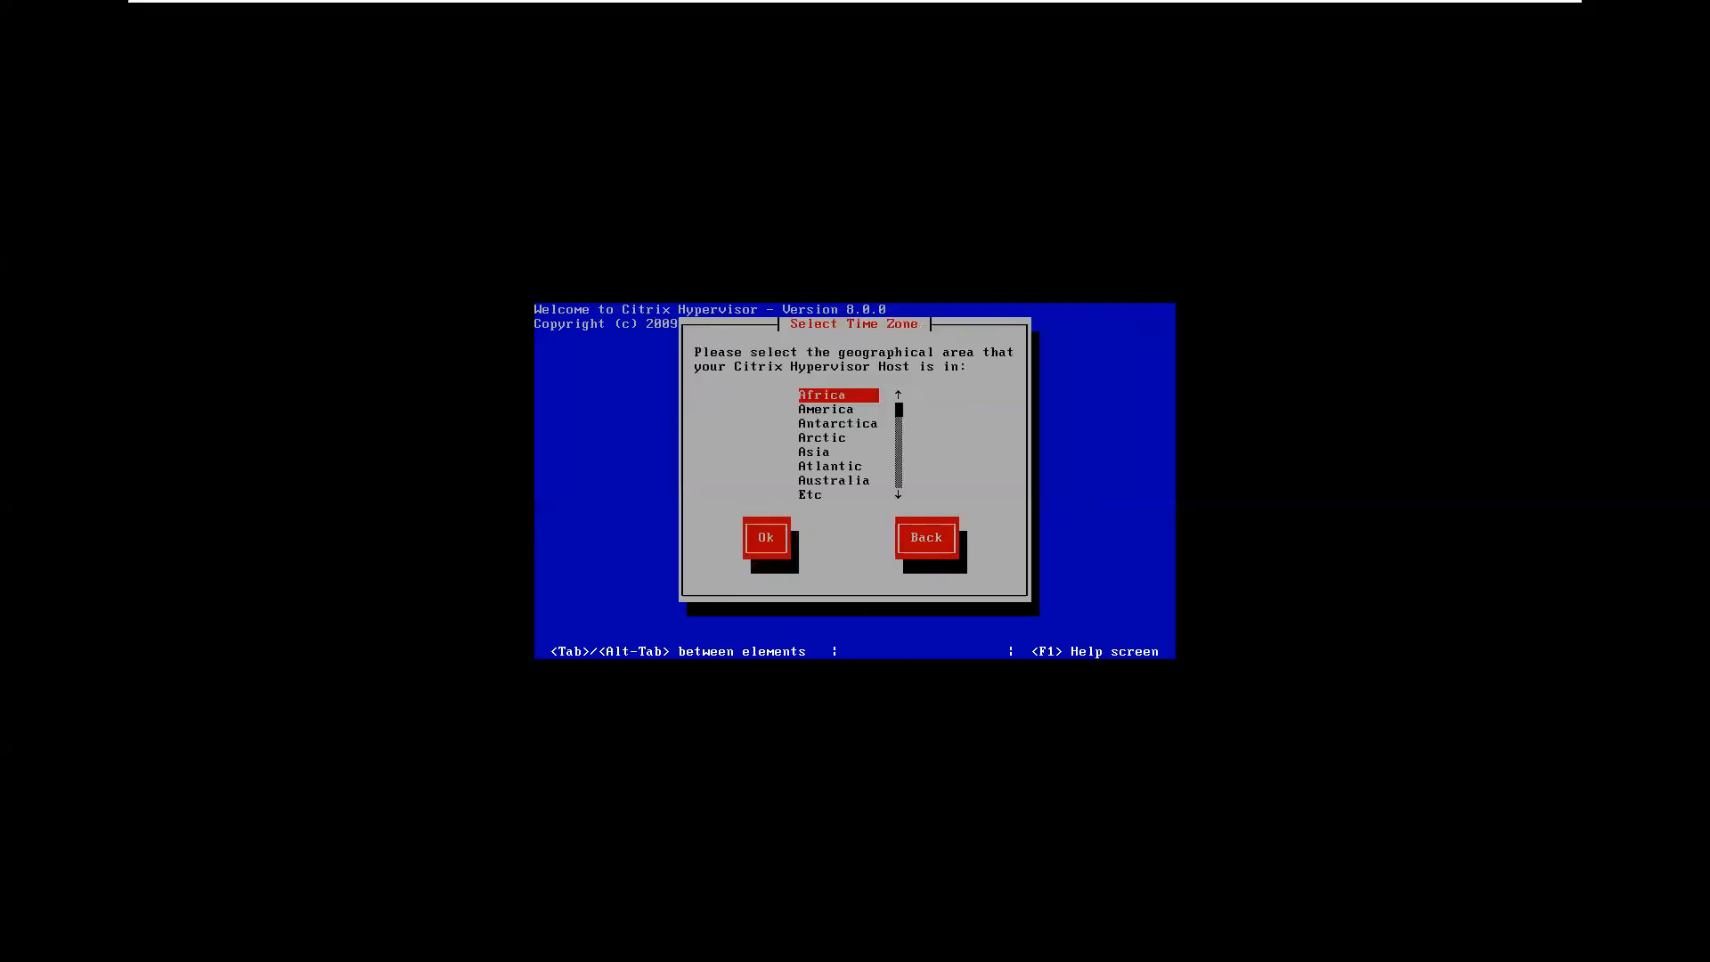
pyautogui.press('Down')
pyautogui.press('Down')
pyautogui.press('Down')
pyautogui.press('Down')
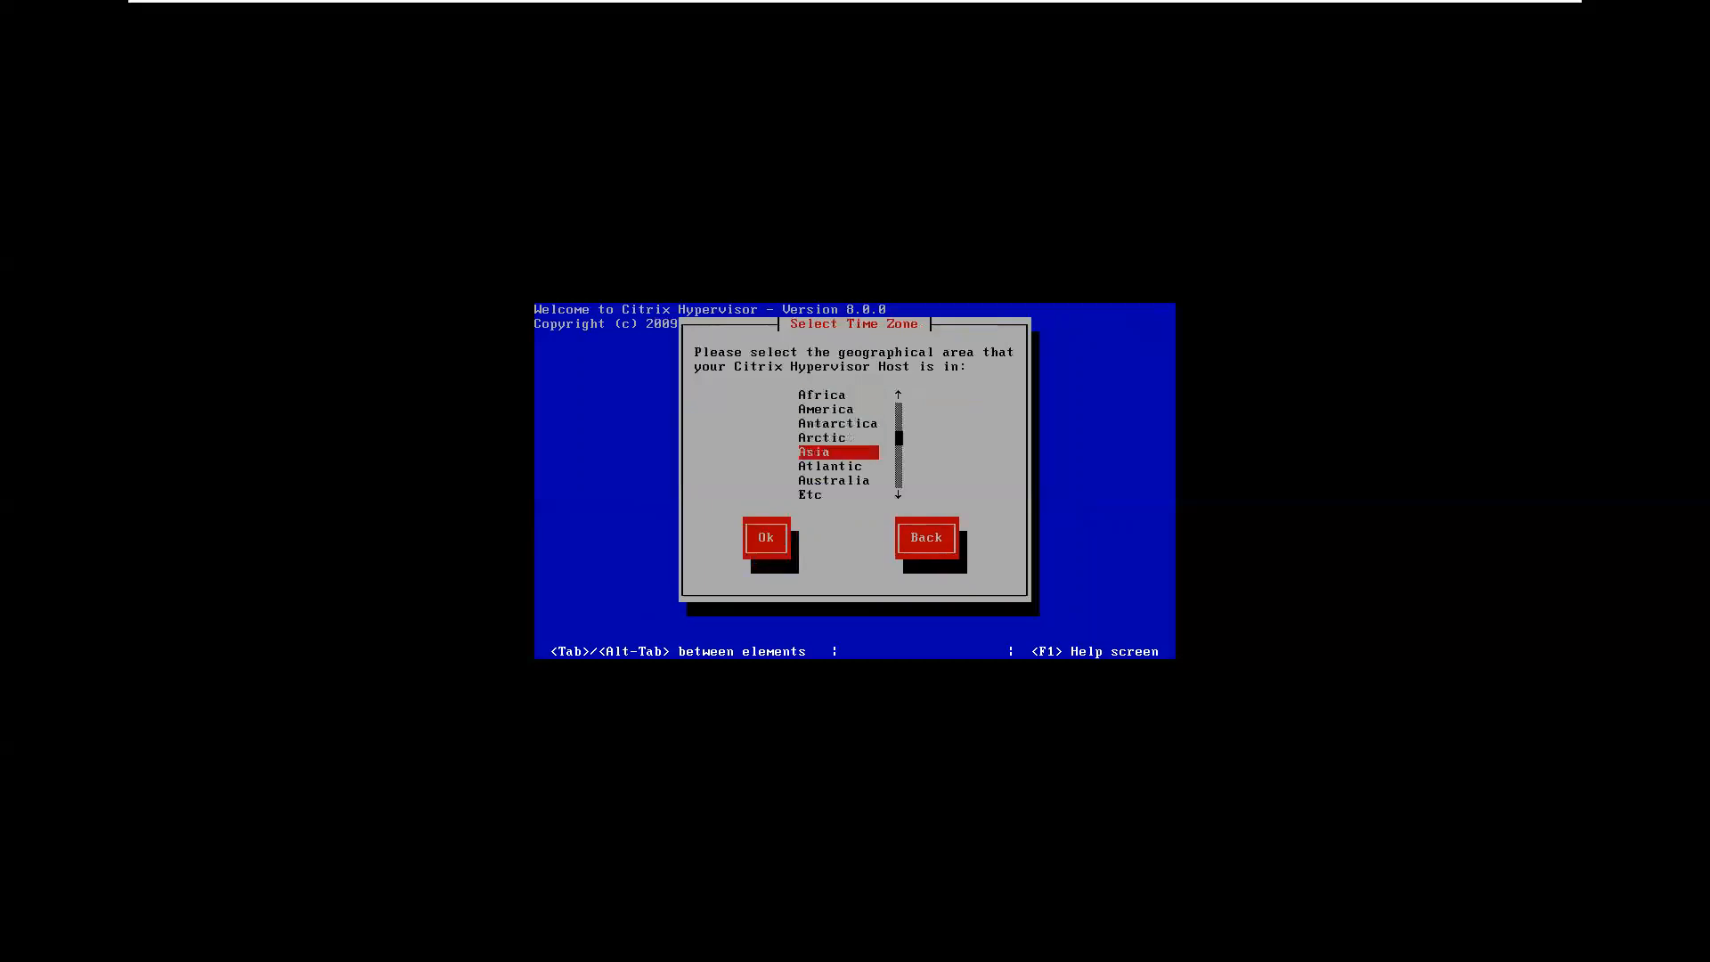
pyautogui.press('Return')
pyautogui.press('Down')
pyautogui.press('Down')
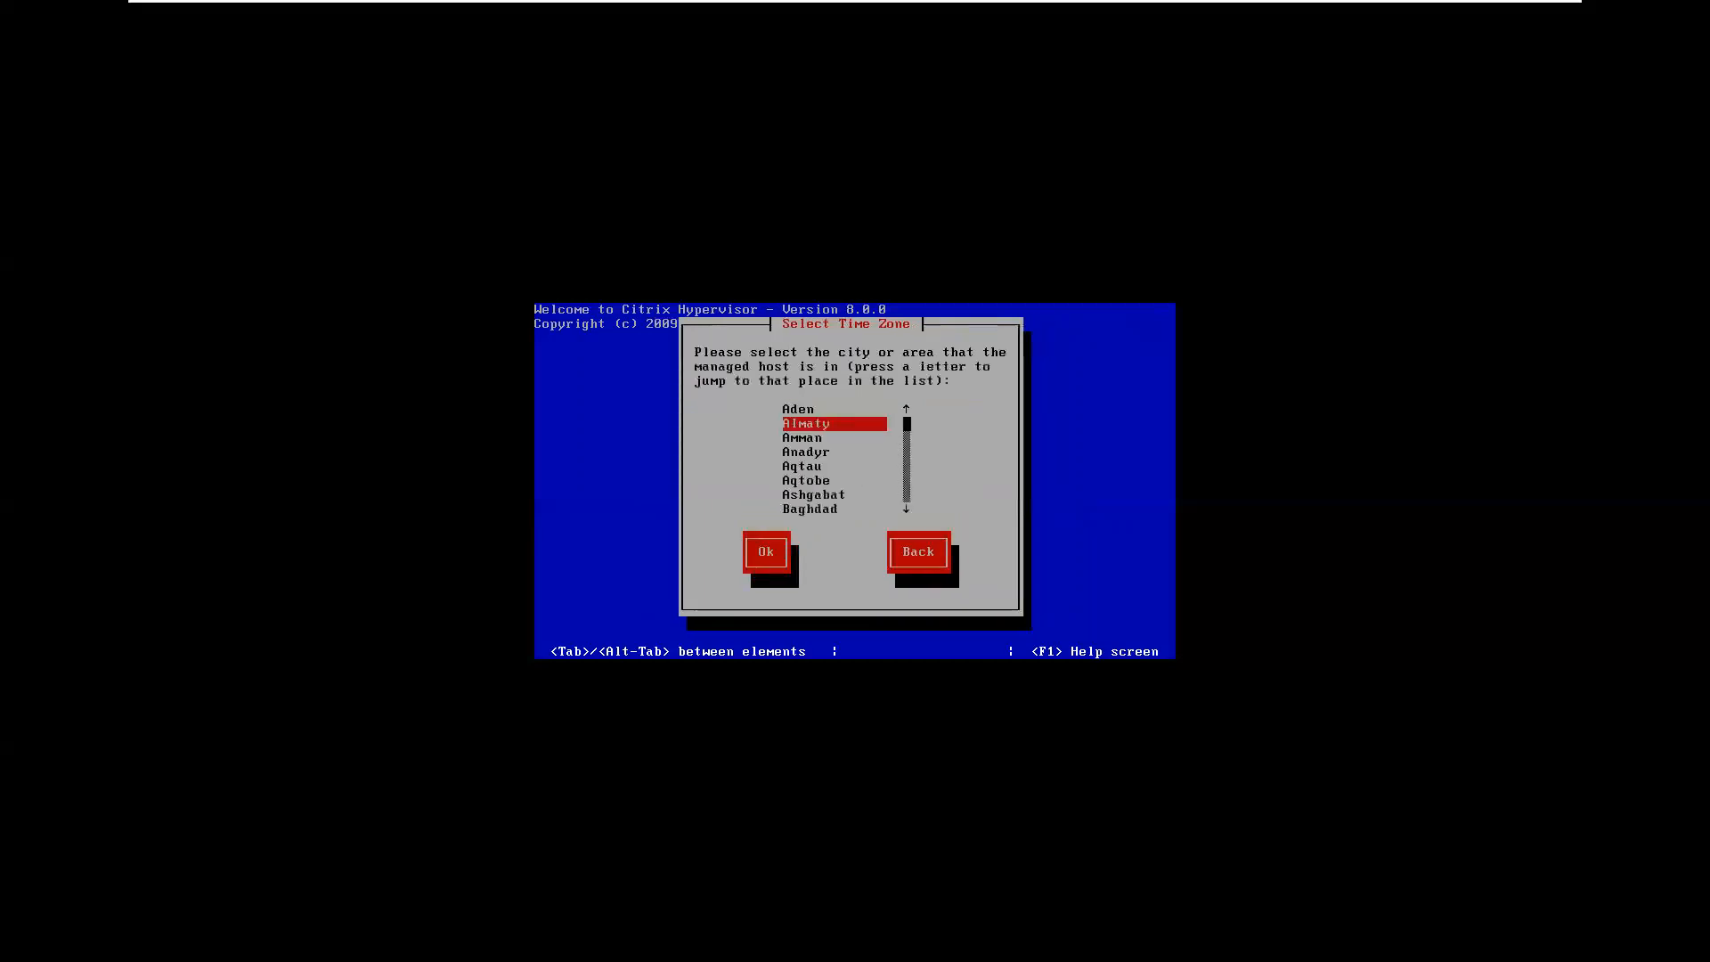
pyautogui.press('k')
pyautogui.press('Down')
pyautogui.press('Down')
pyautogui.press('Down')
pyautogui.press('Down')
pyautogui.press('Down')
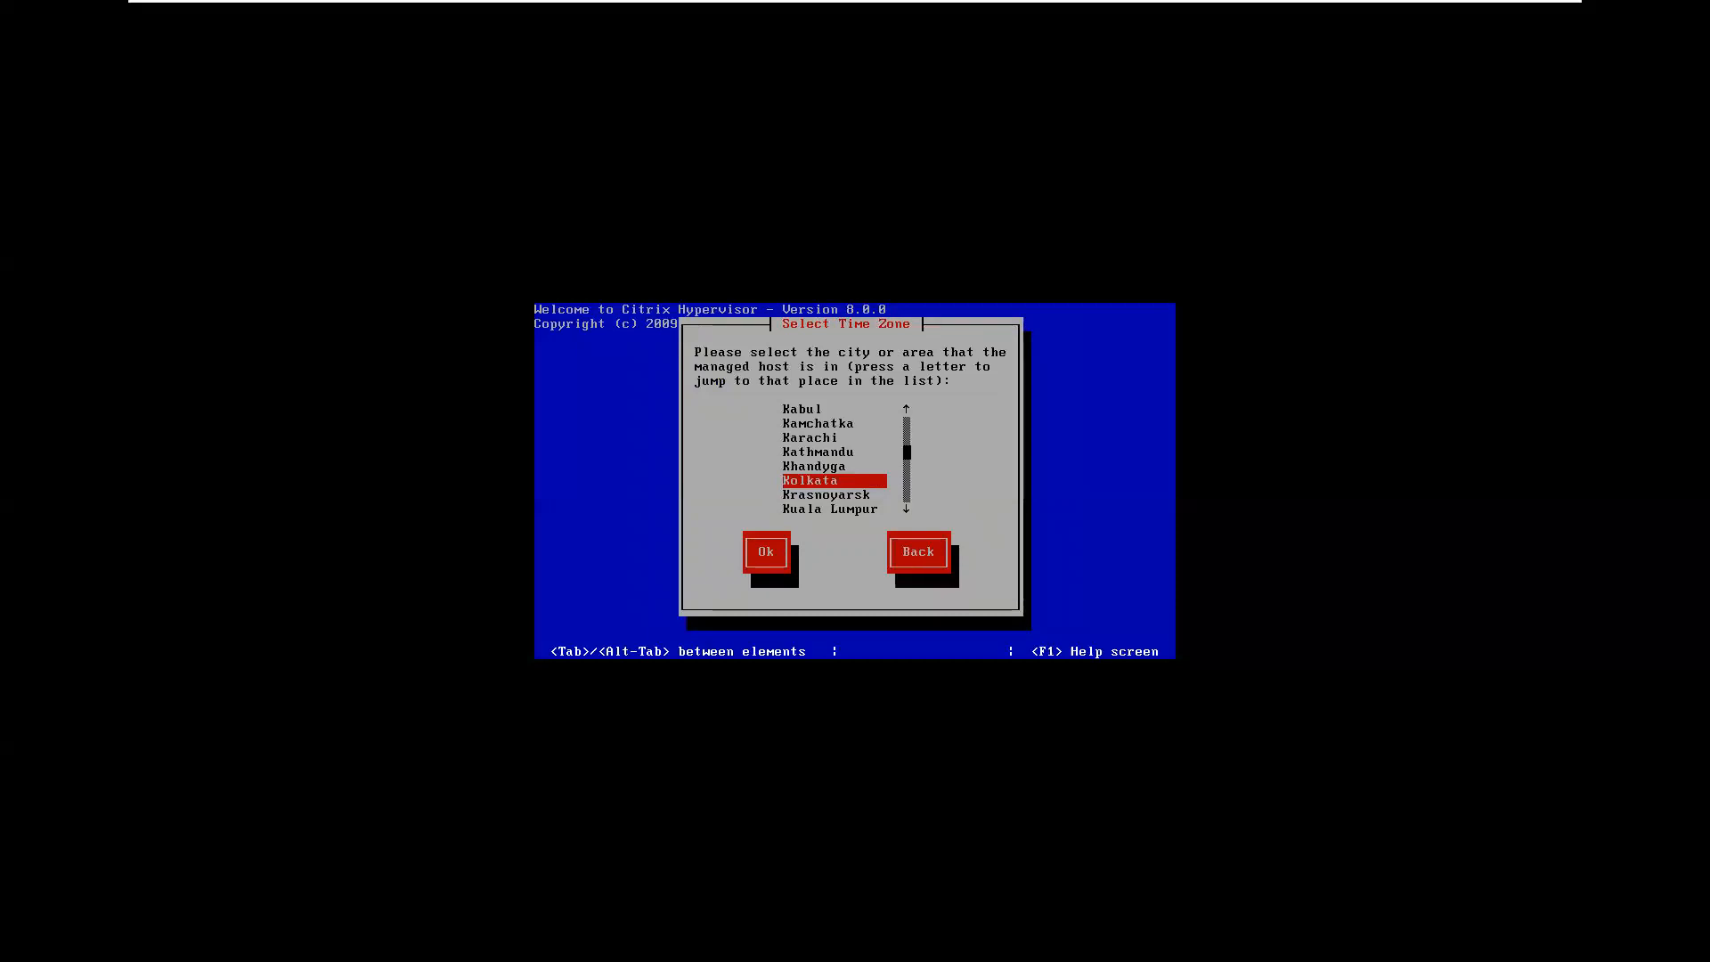
pyautogui.press('Tab')
pyautogui.press('Return')
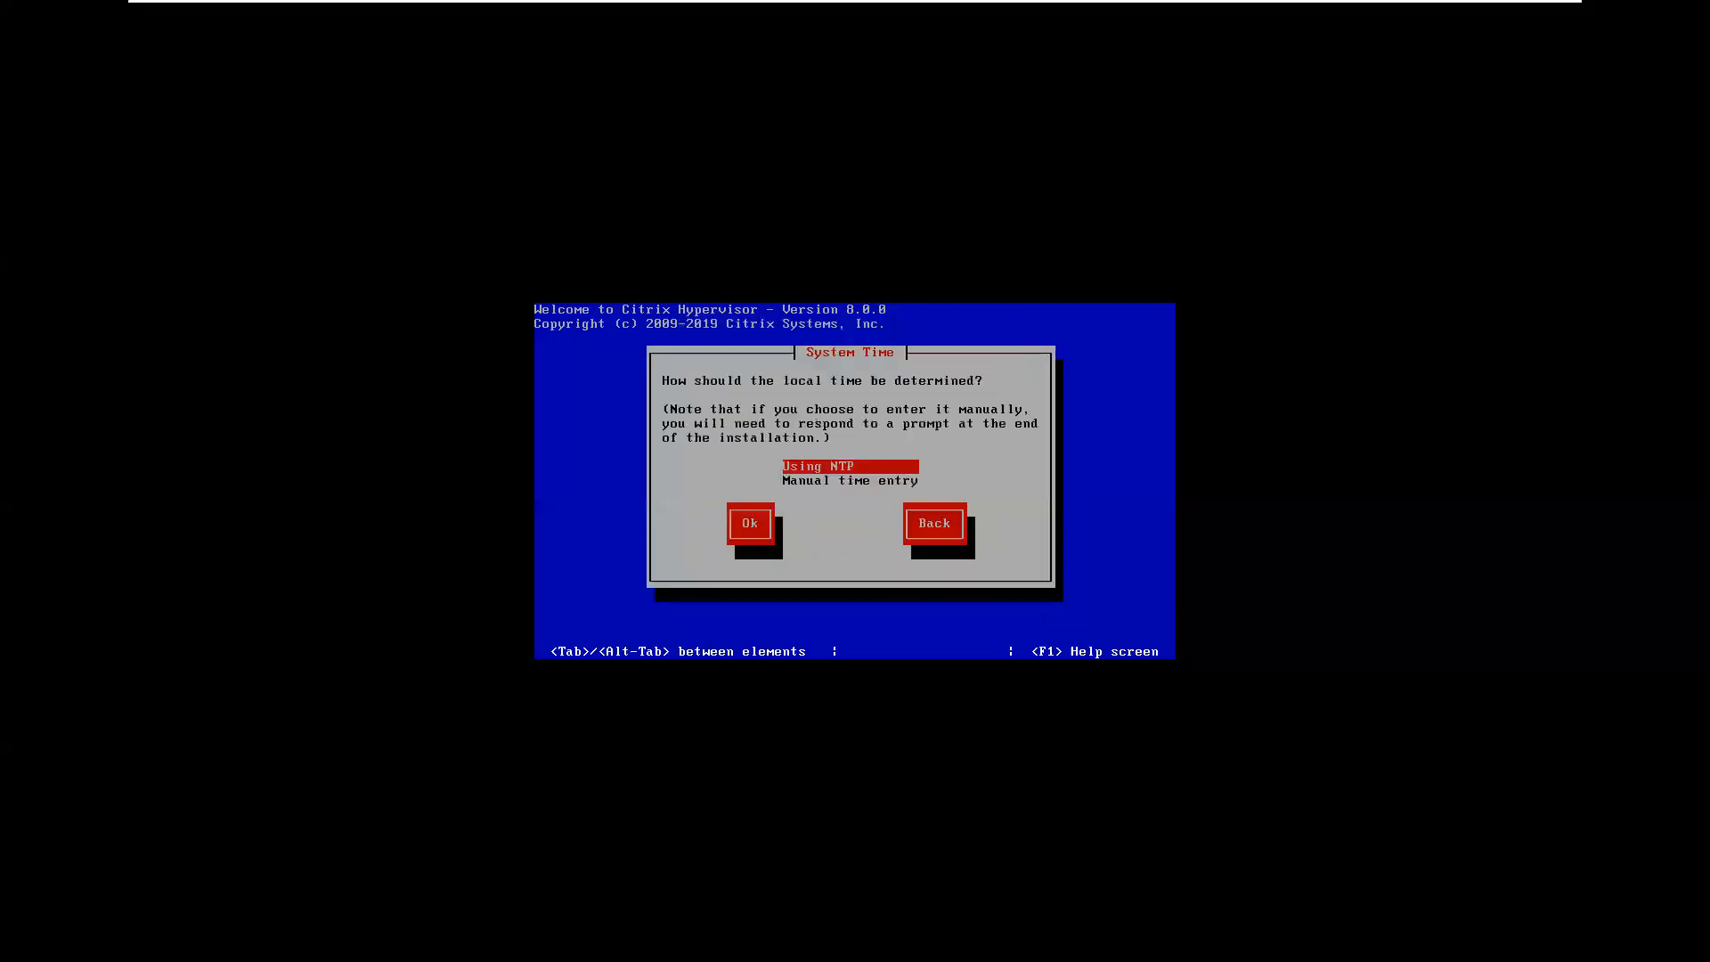
# - Use NTP configured by DHCP and start installing Citrix Hypervisor onto disk sda
pyautogui.press('Tab')
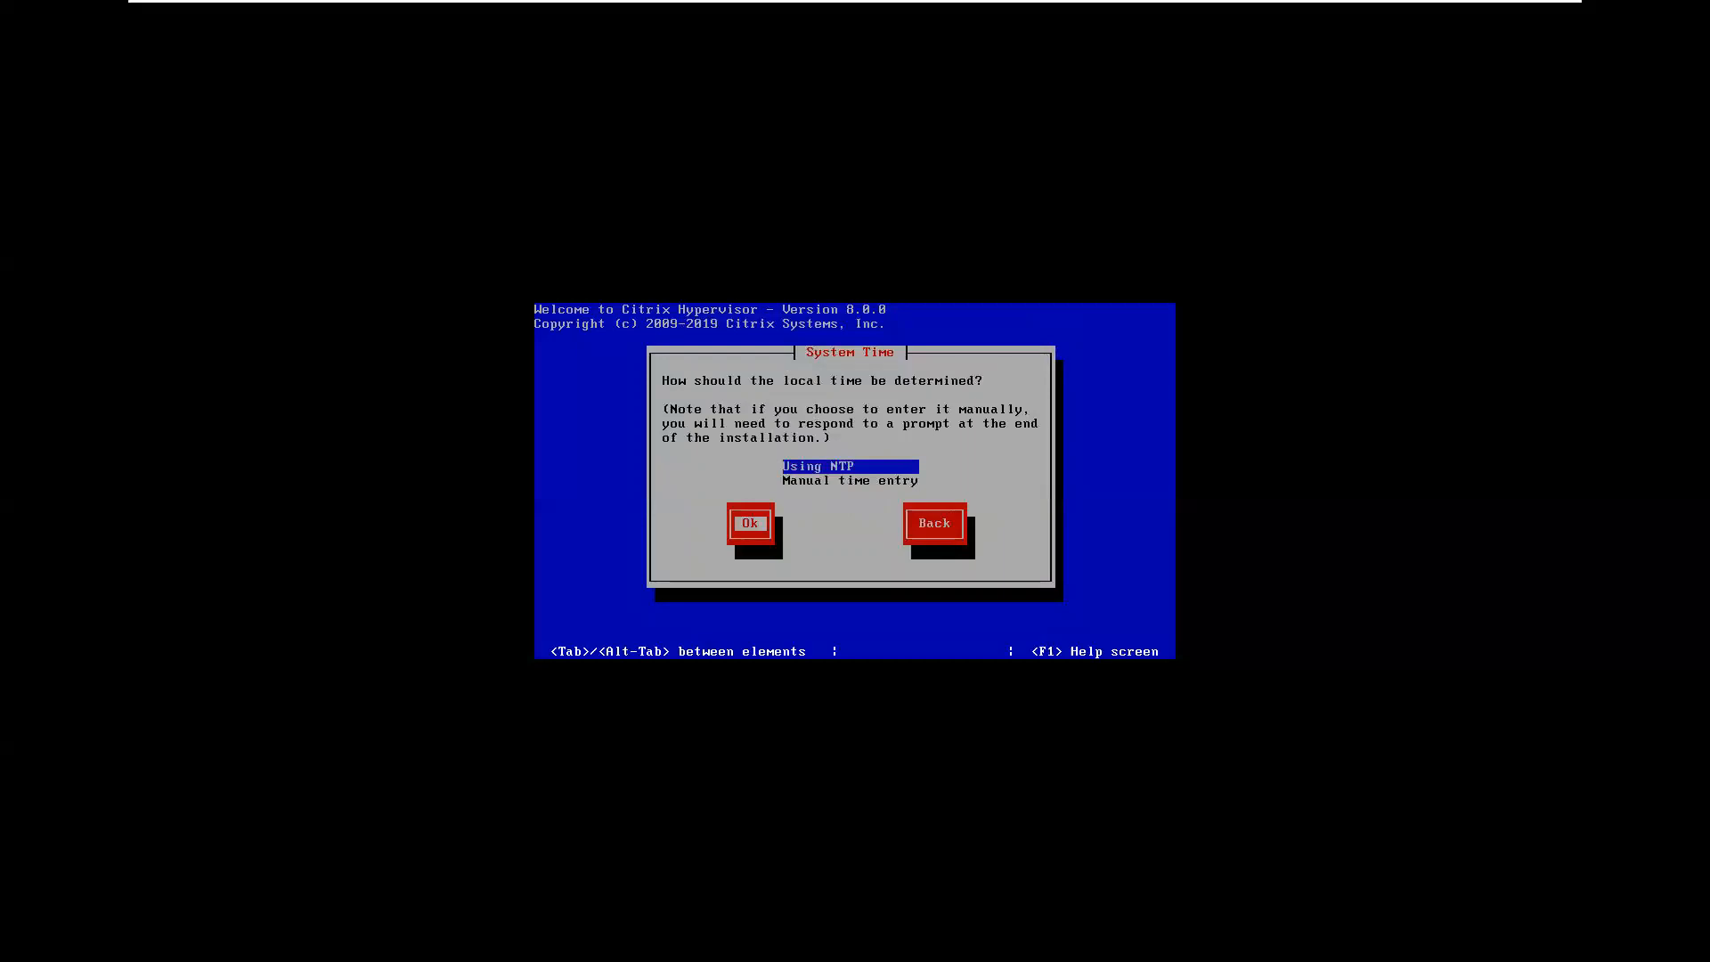
pyautogui.press('Return')
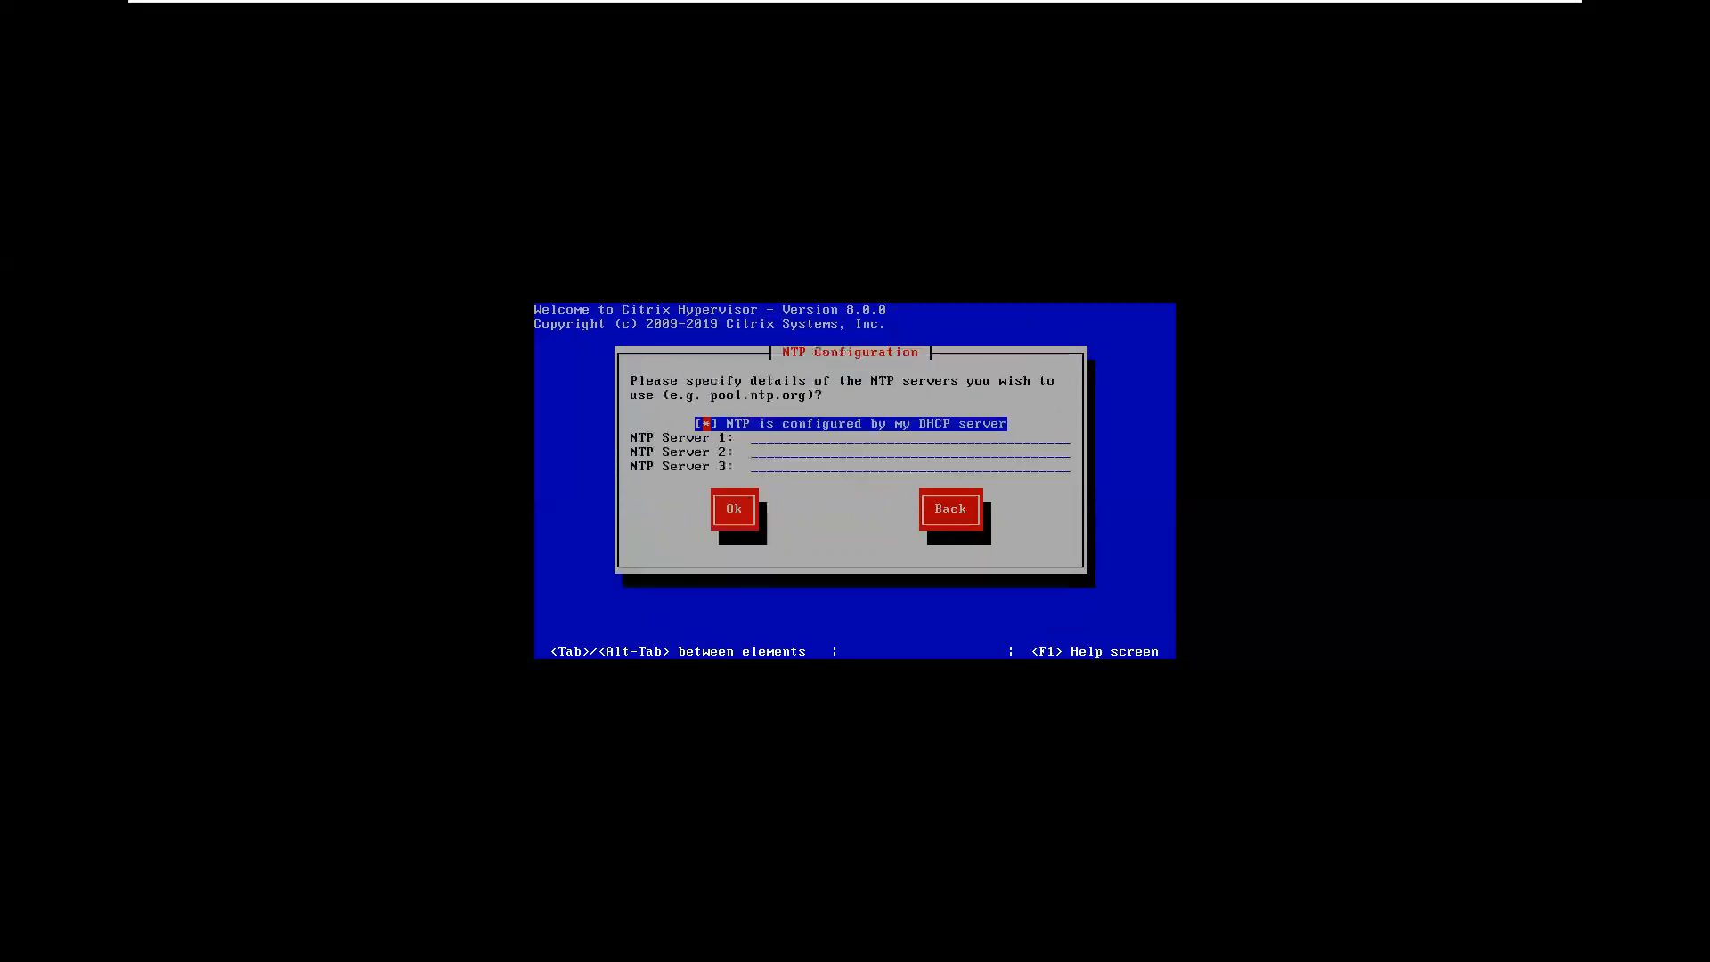
pyautogui.press('Tab')
pyautogui.press('Return')
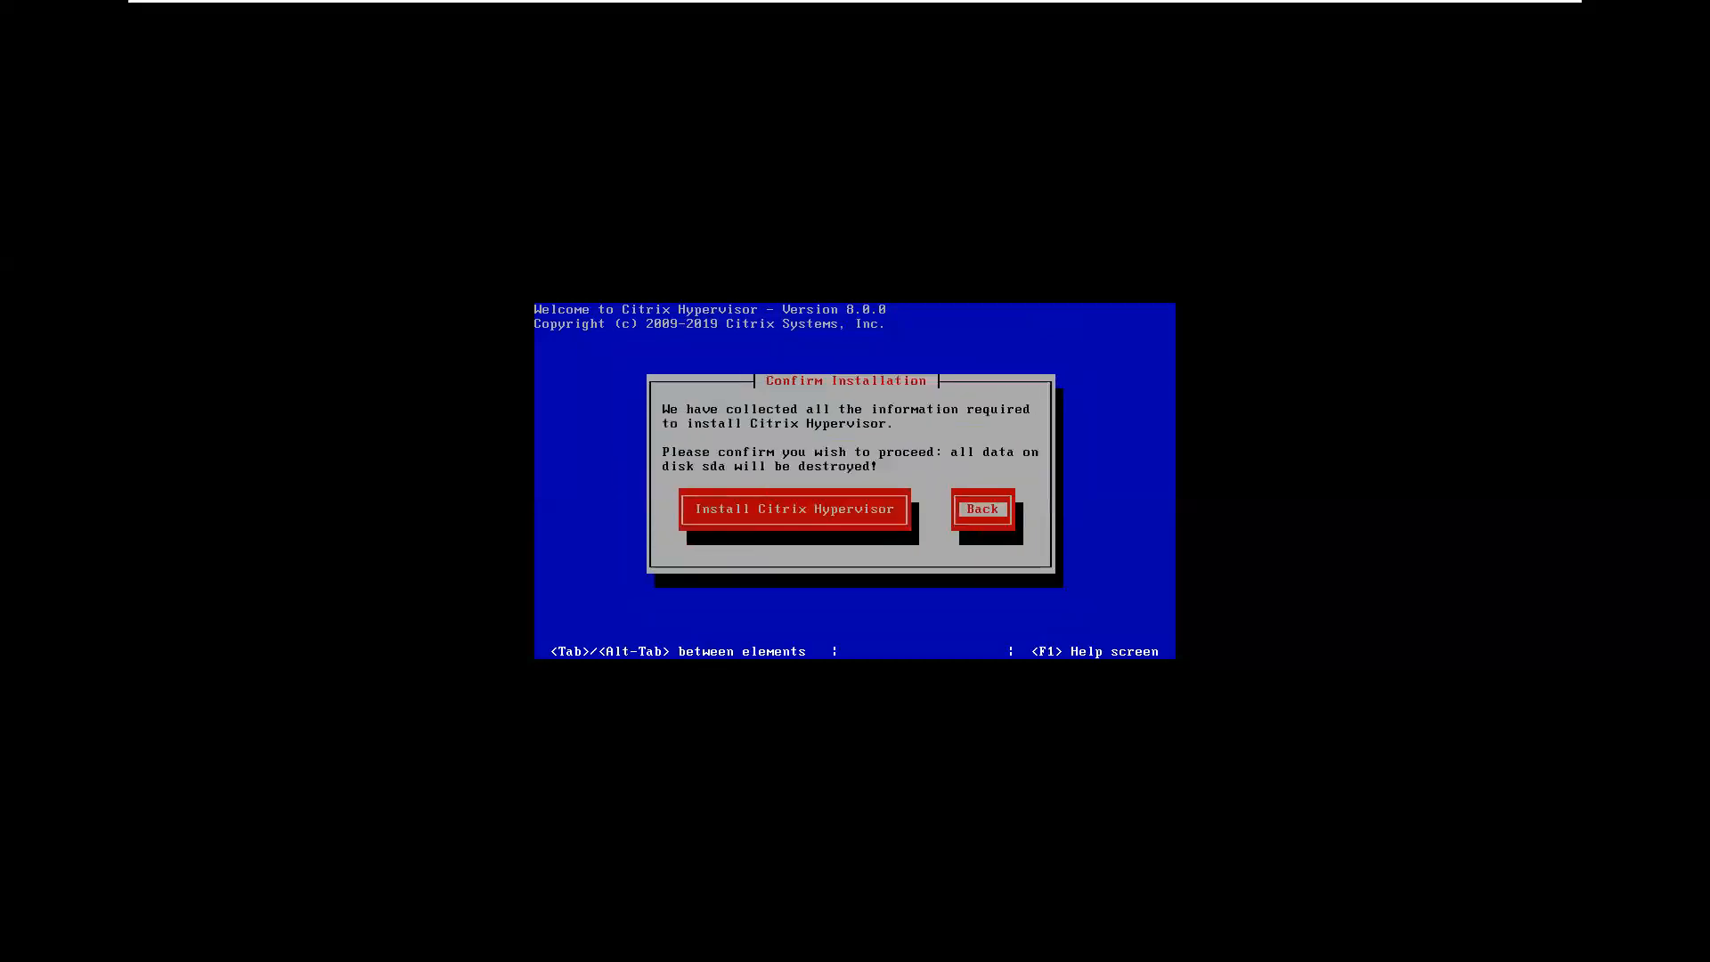
pyautogui.press('Tab')
pyautogui.press('Return')
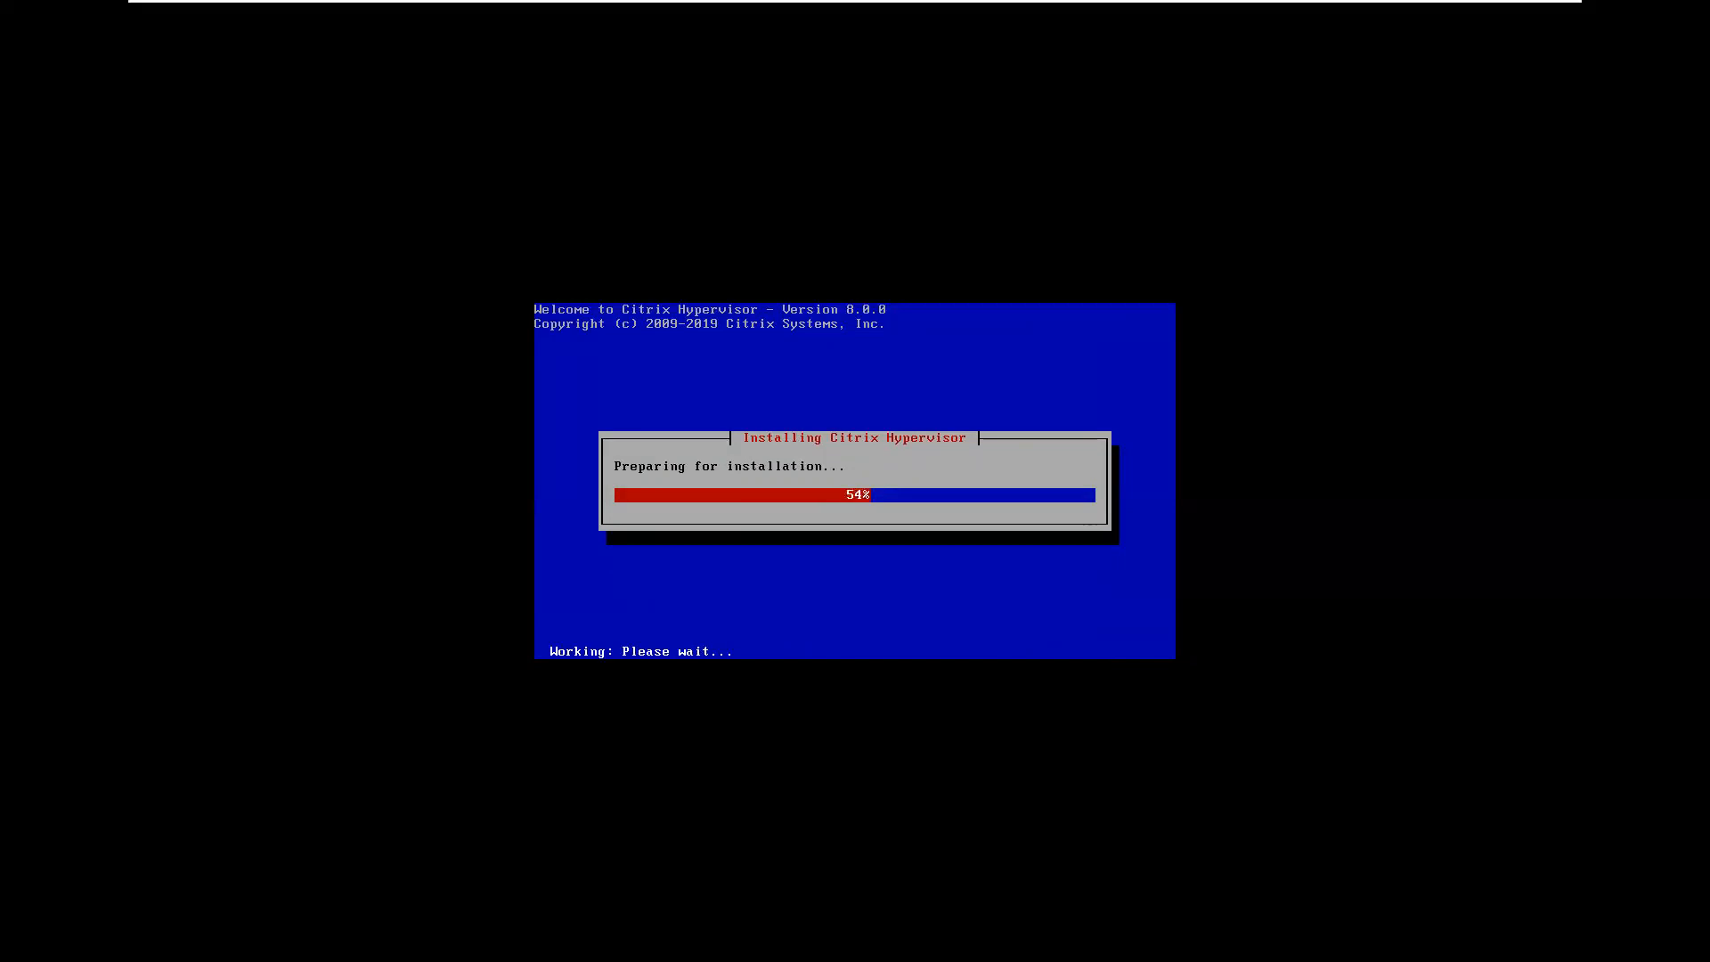
# - Release input from the VM with Ctrl+Alt and minimize VMware Workstation to reveal the desktop
pyautogui.hotkey('ctrl', 'alt')
pyautogui.moveTo(1060, 4)
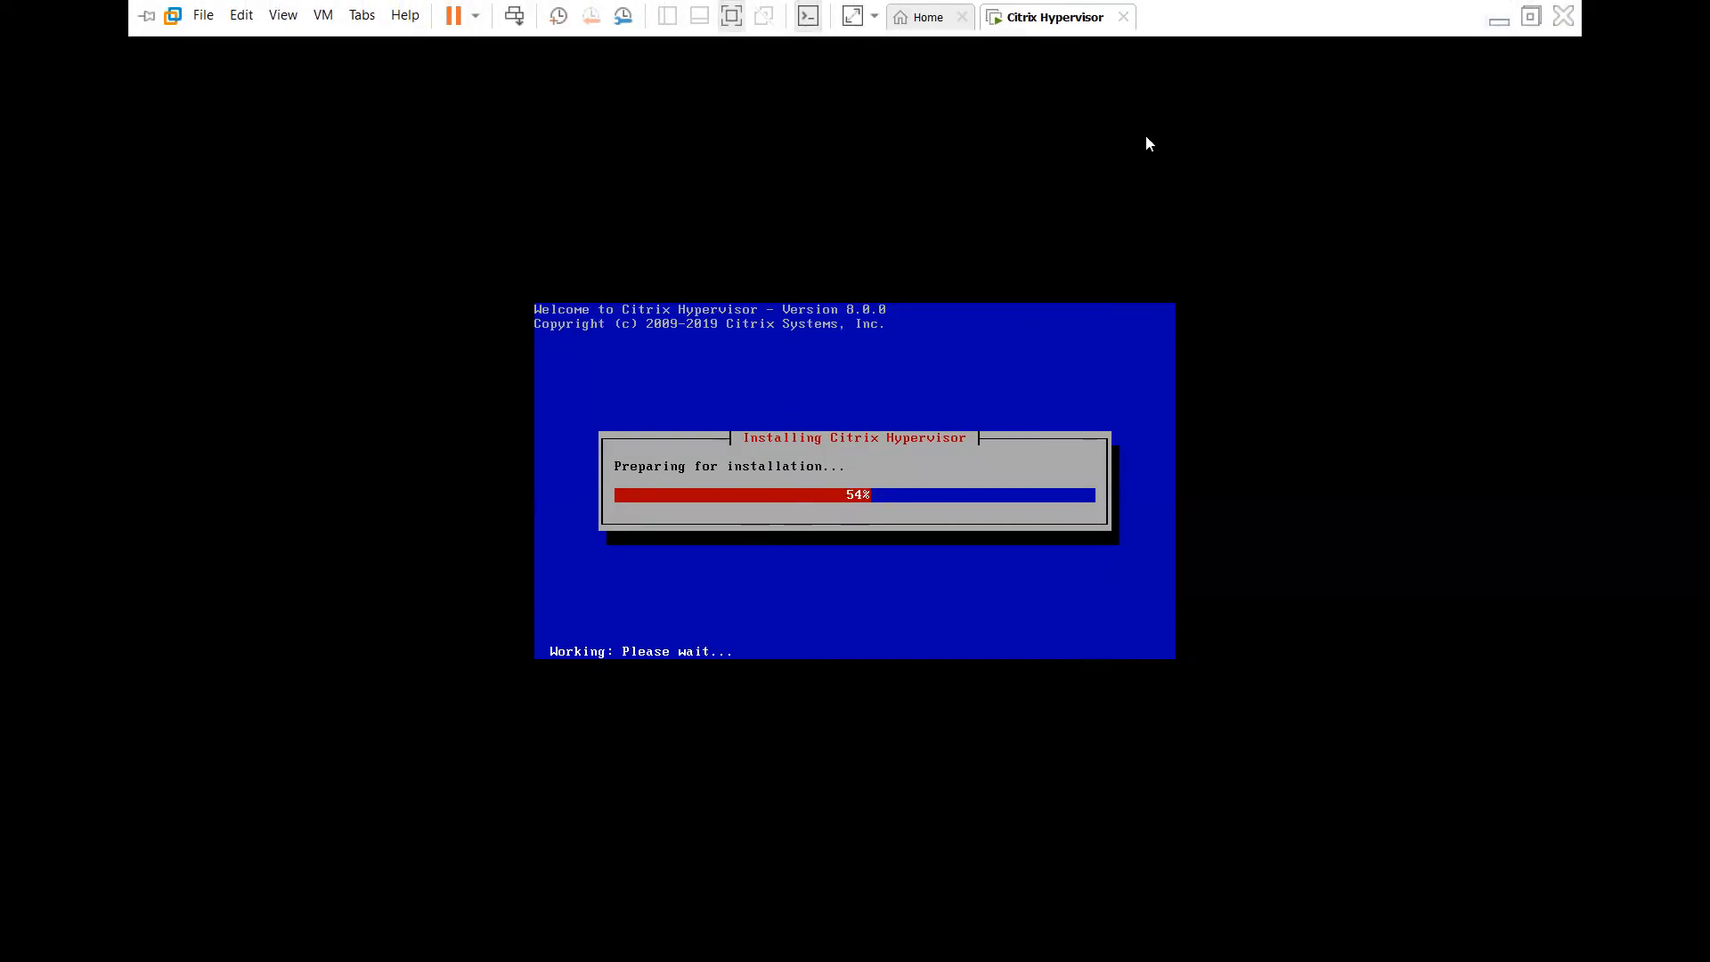
pyautogui.click(1498, 17)
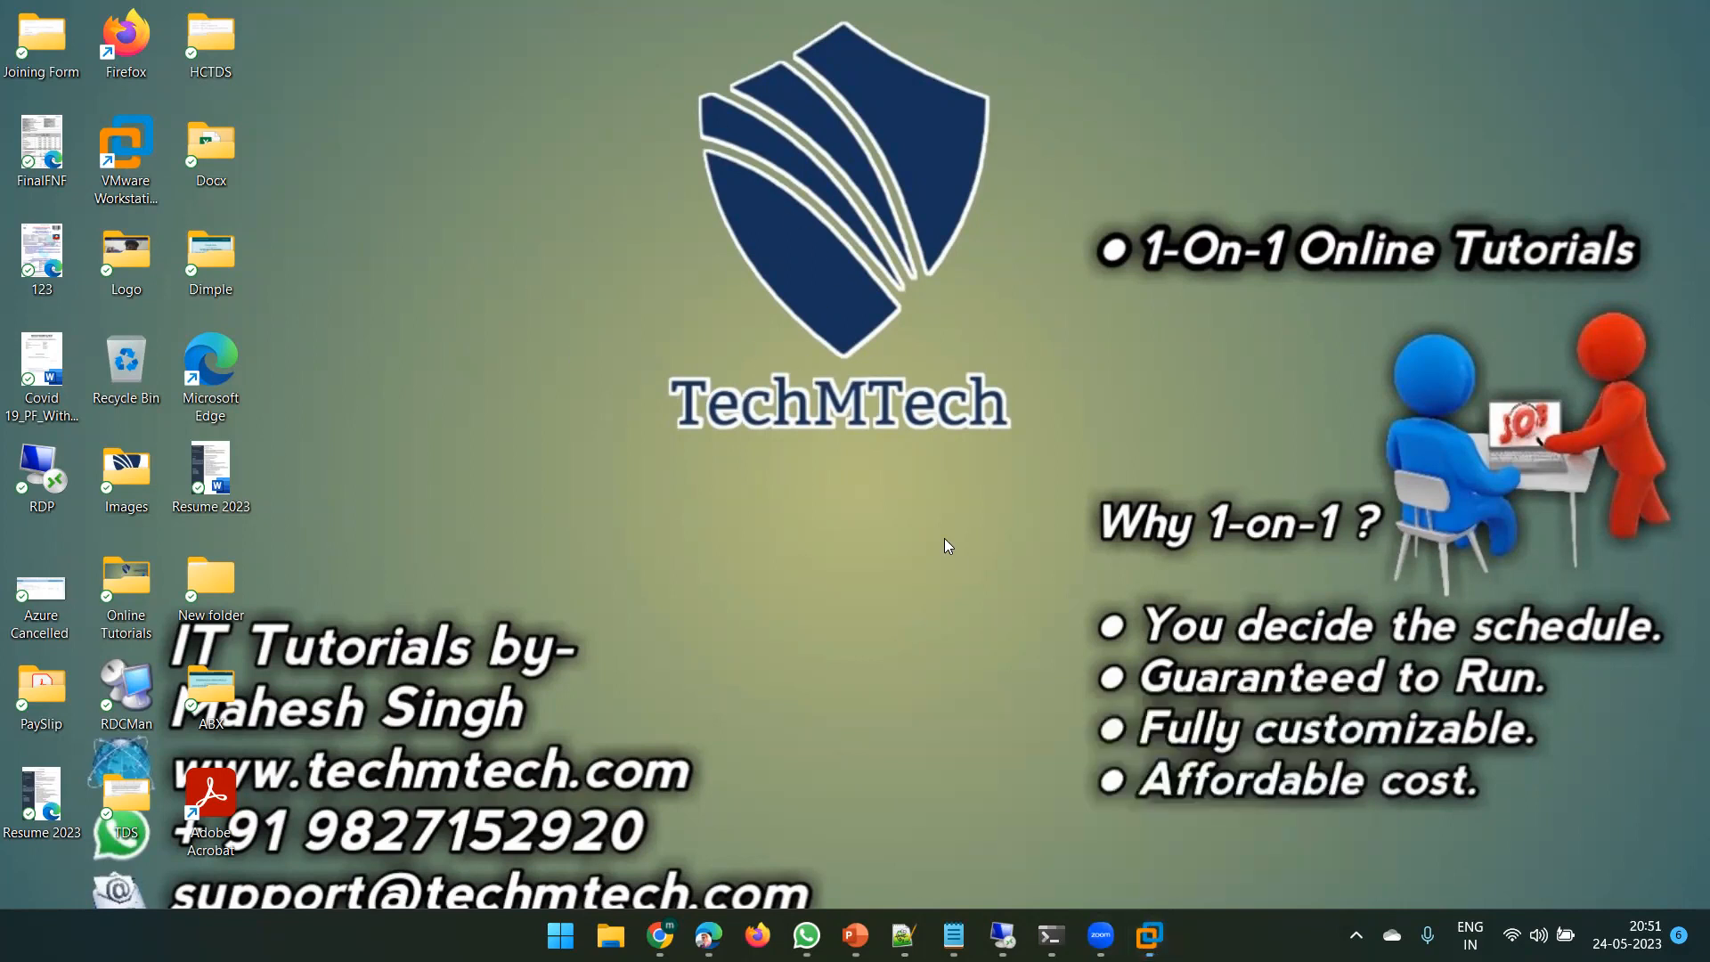
# - Open Task Manager maximized and review CPU, Memory, and Disk 0 (C: D:) performance
pyautogui.rightClick(1265, 935)
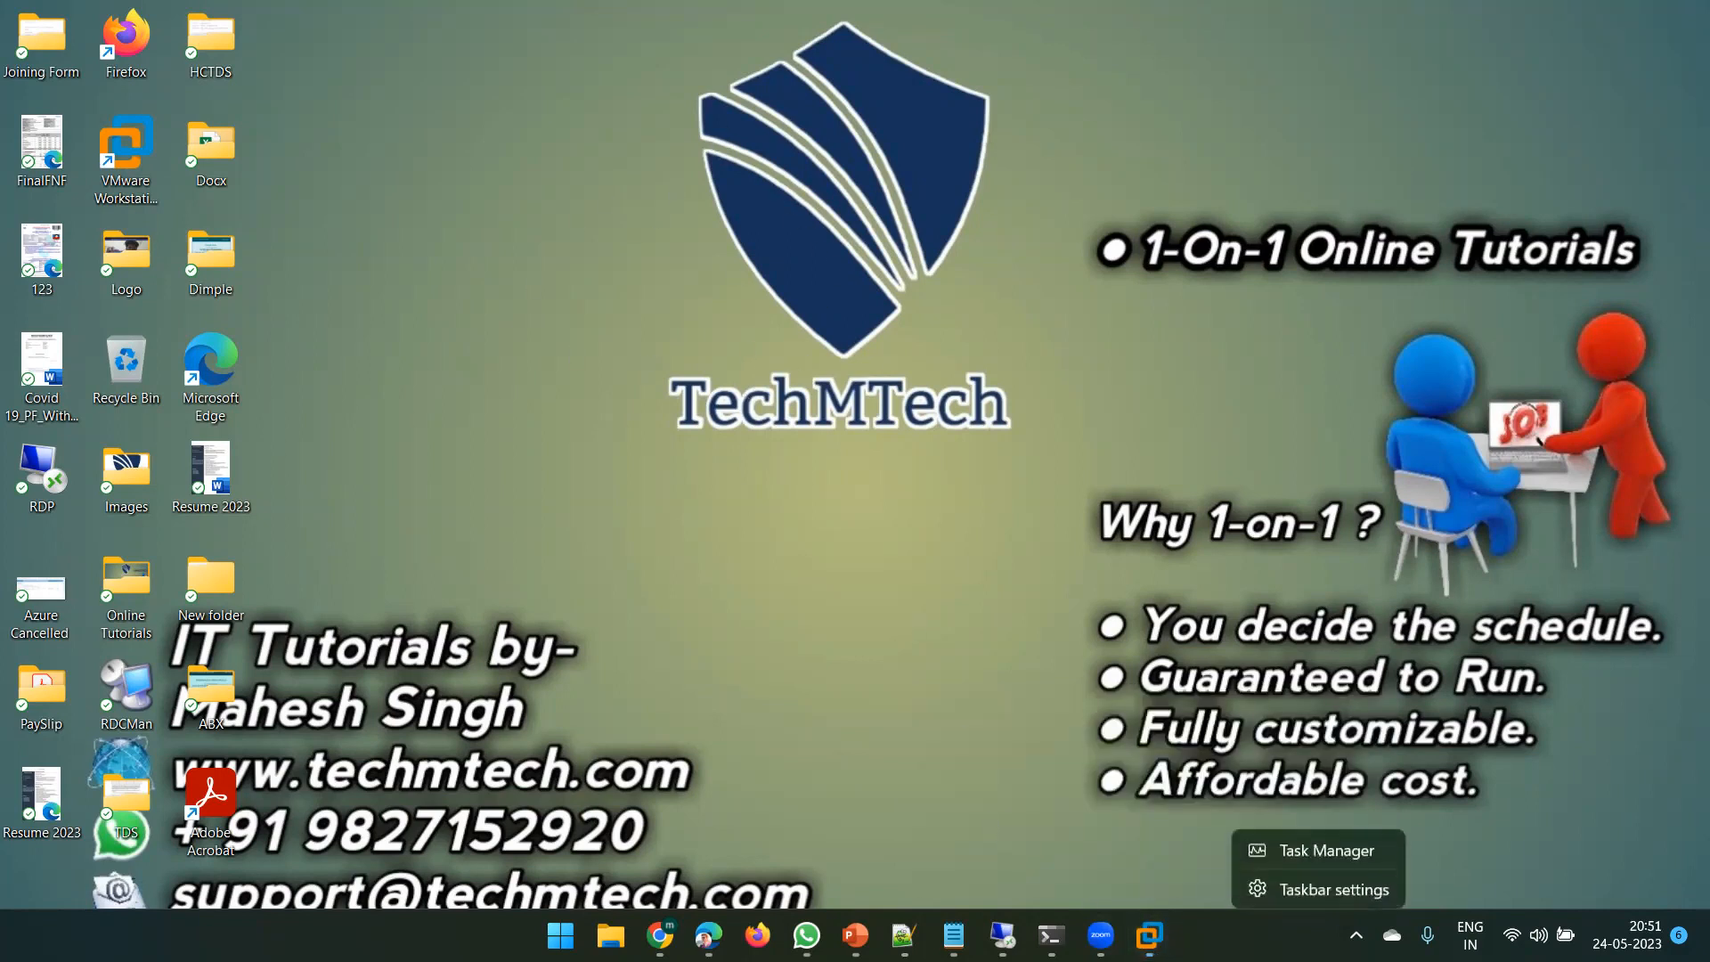
pyautogui.click(1297, 860)
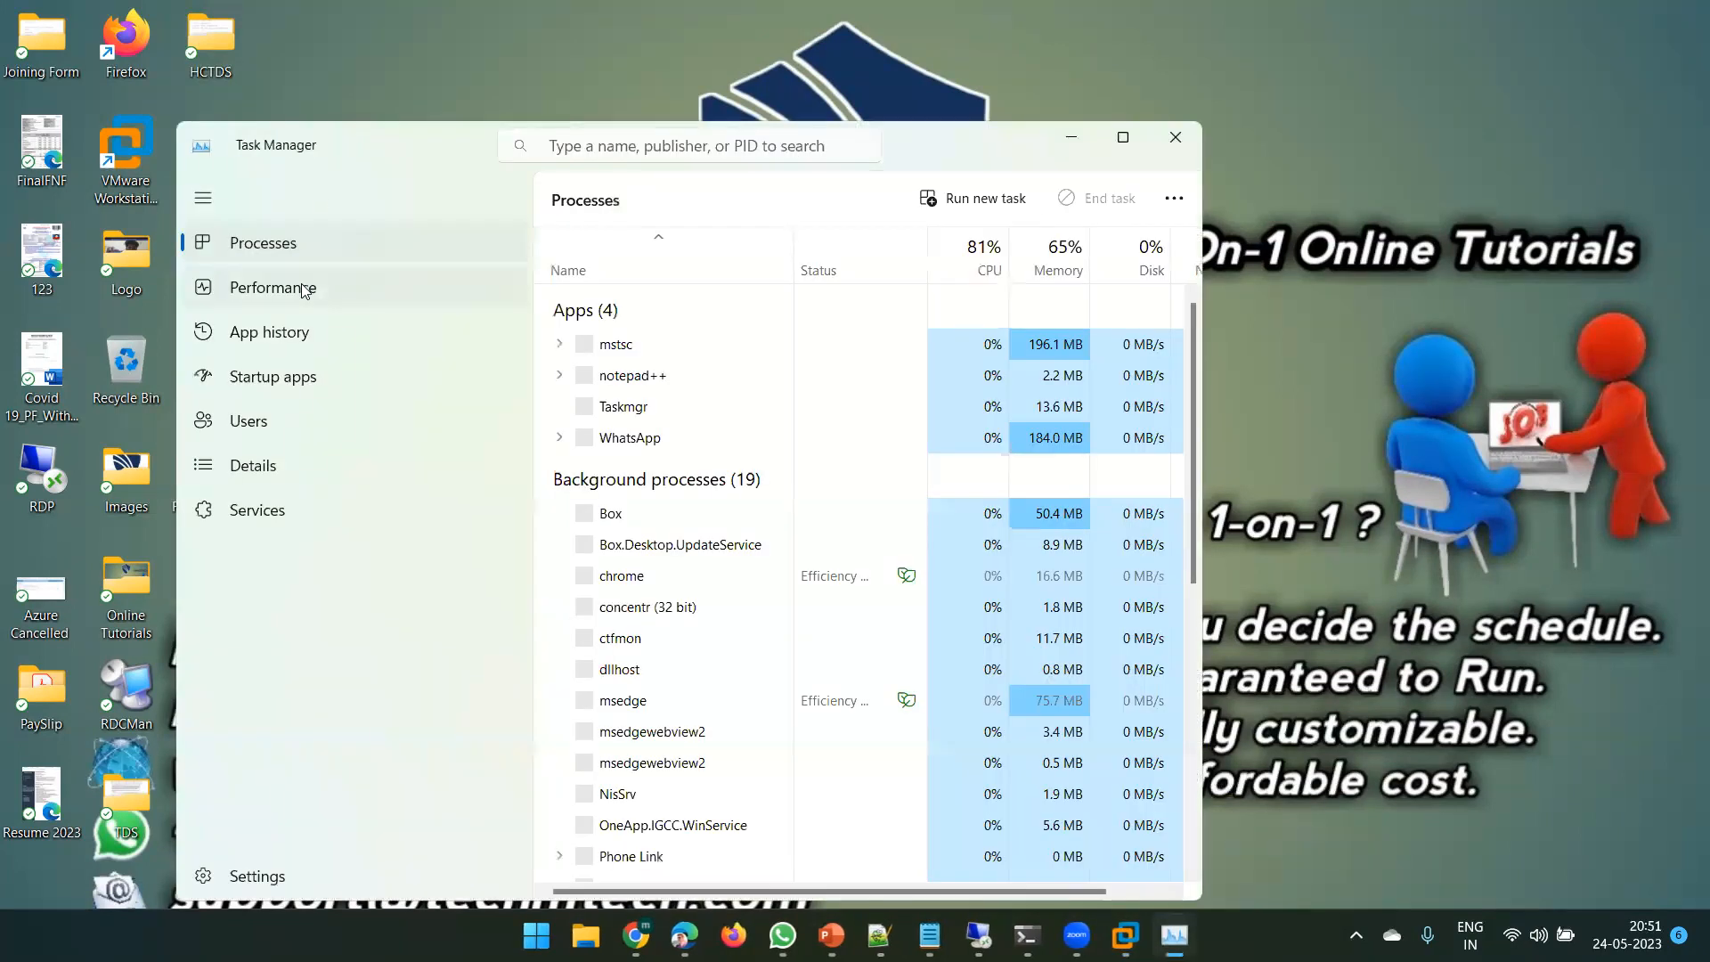
pyautogui.doubleClick(416, 131)
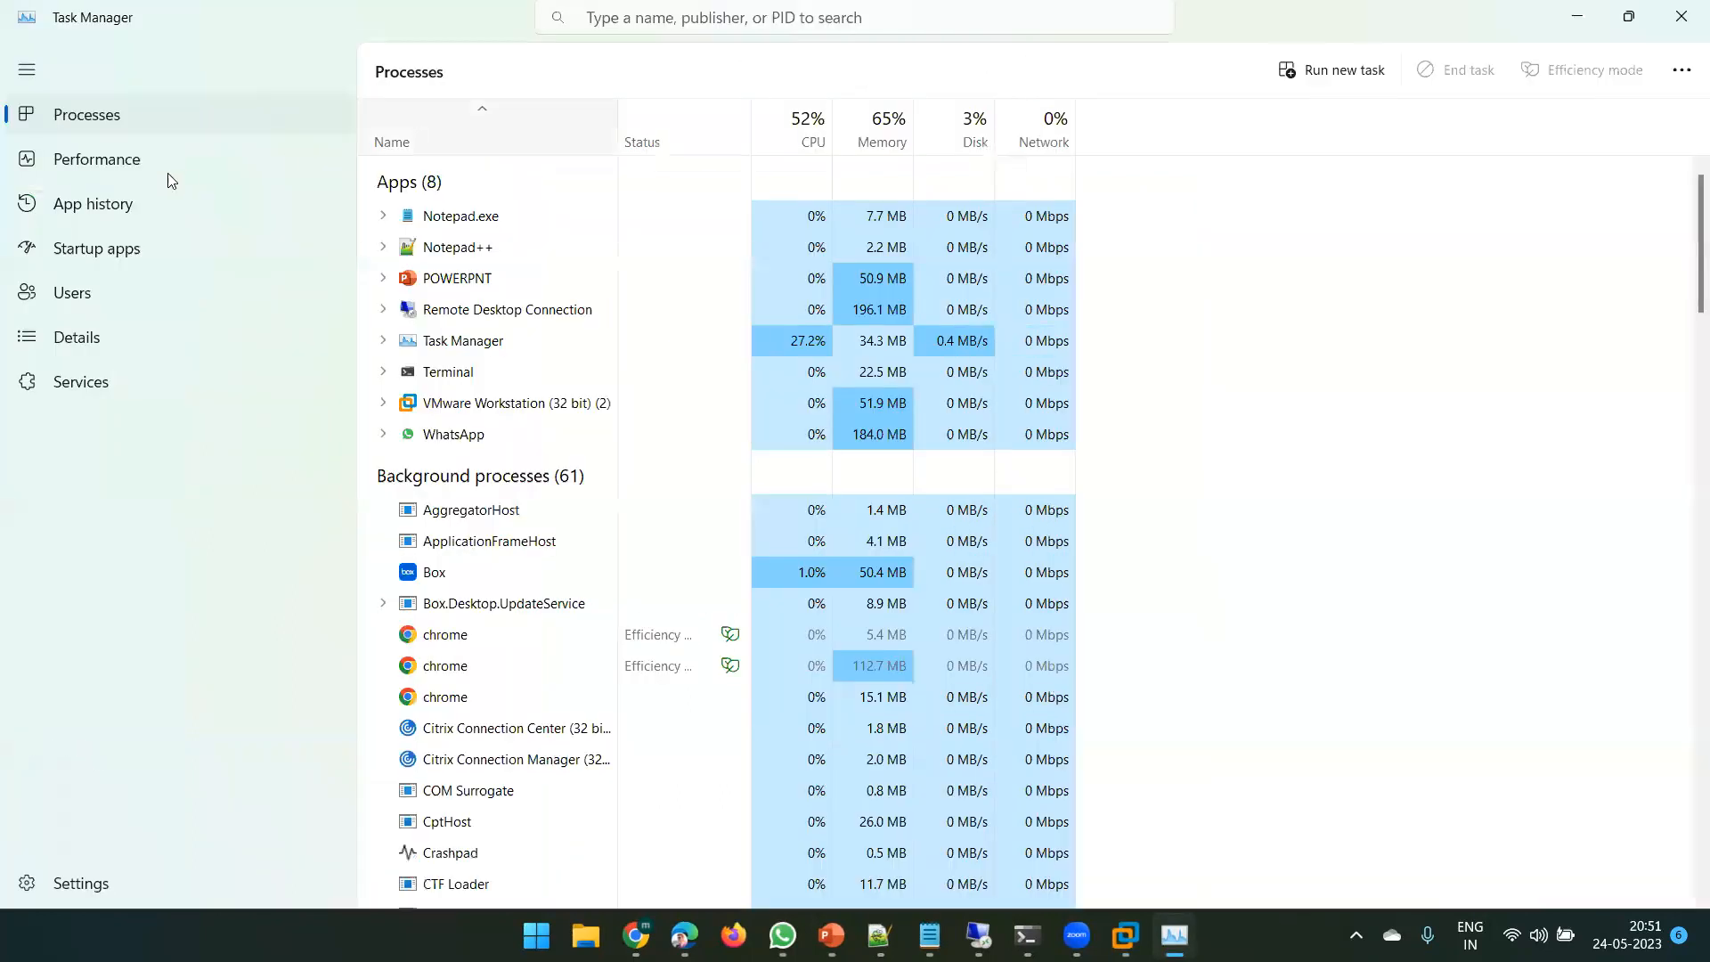
pyautogui.click(140, 165)
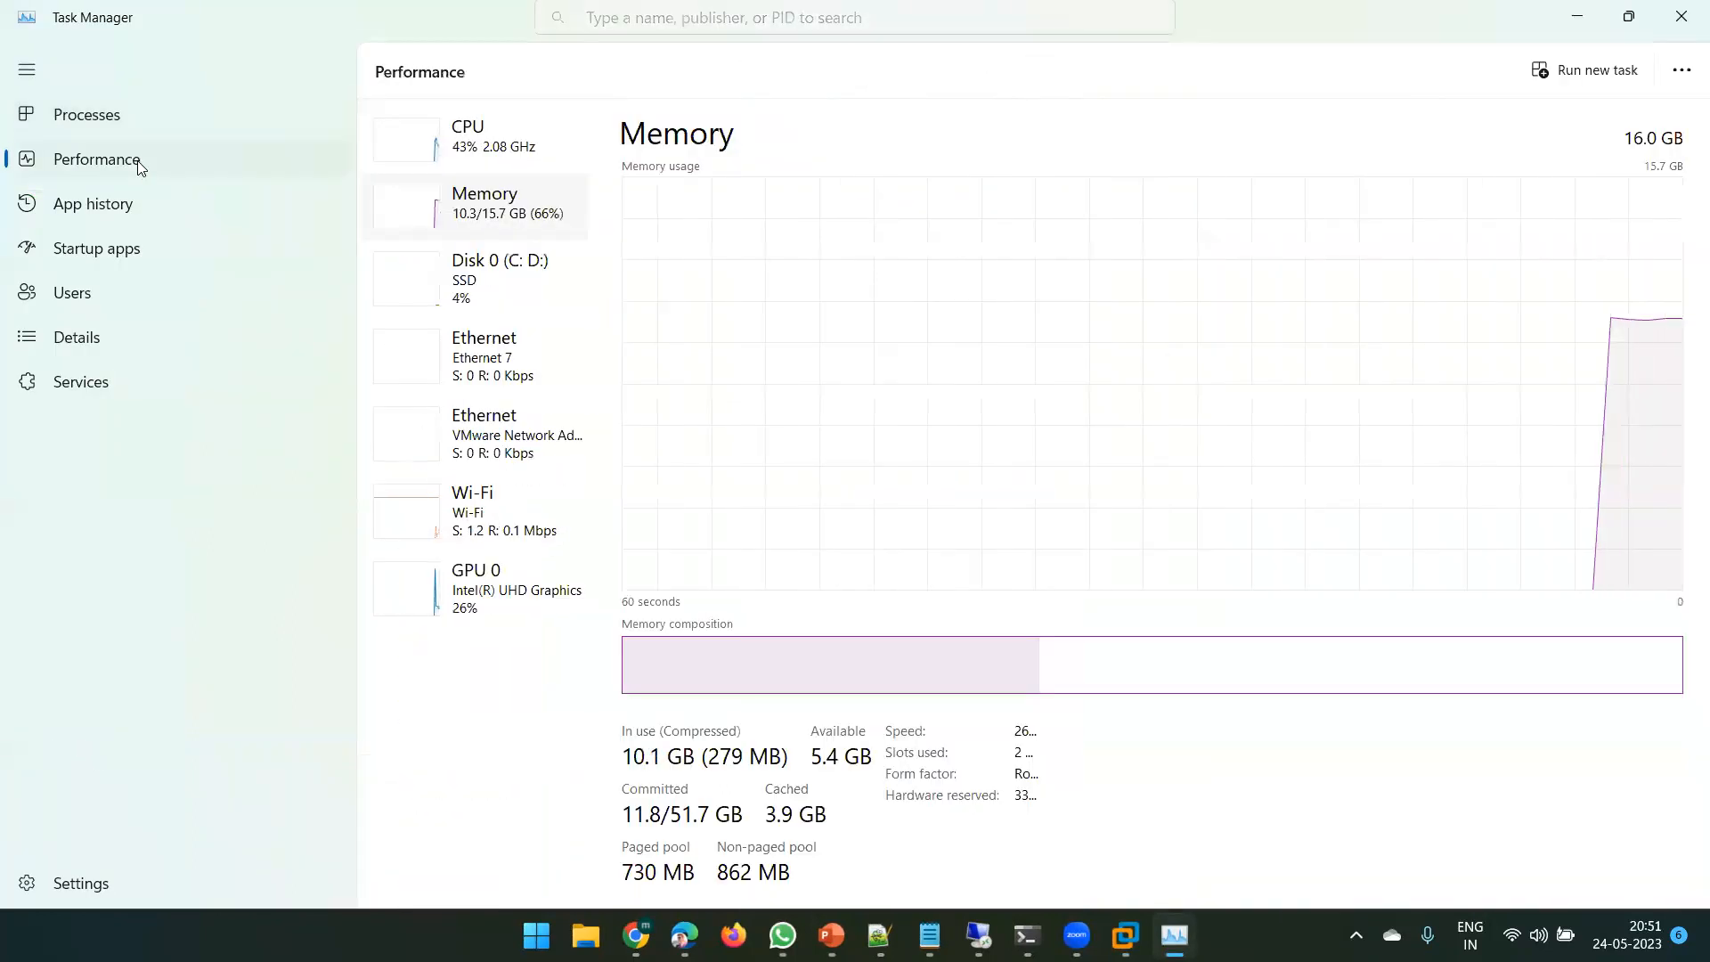
pyautogui.click(466, 158)
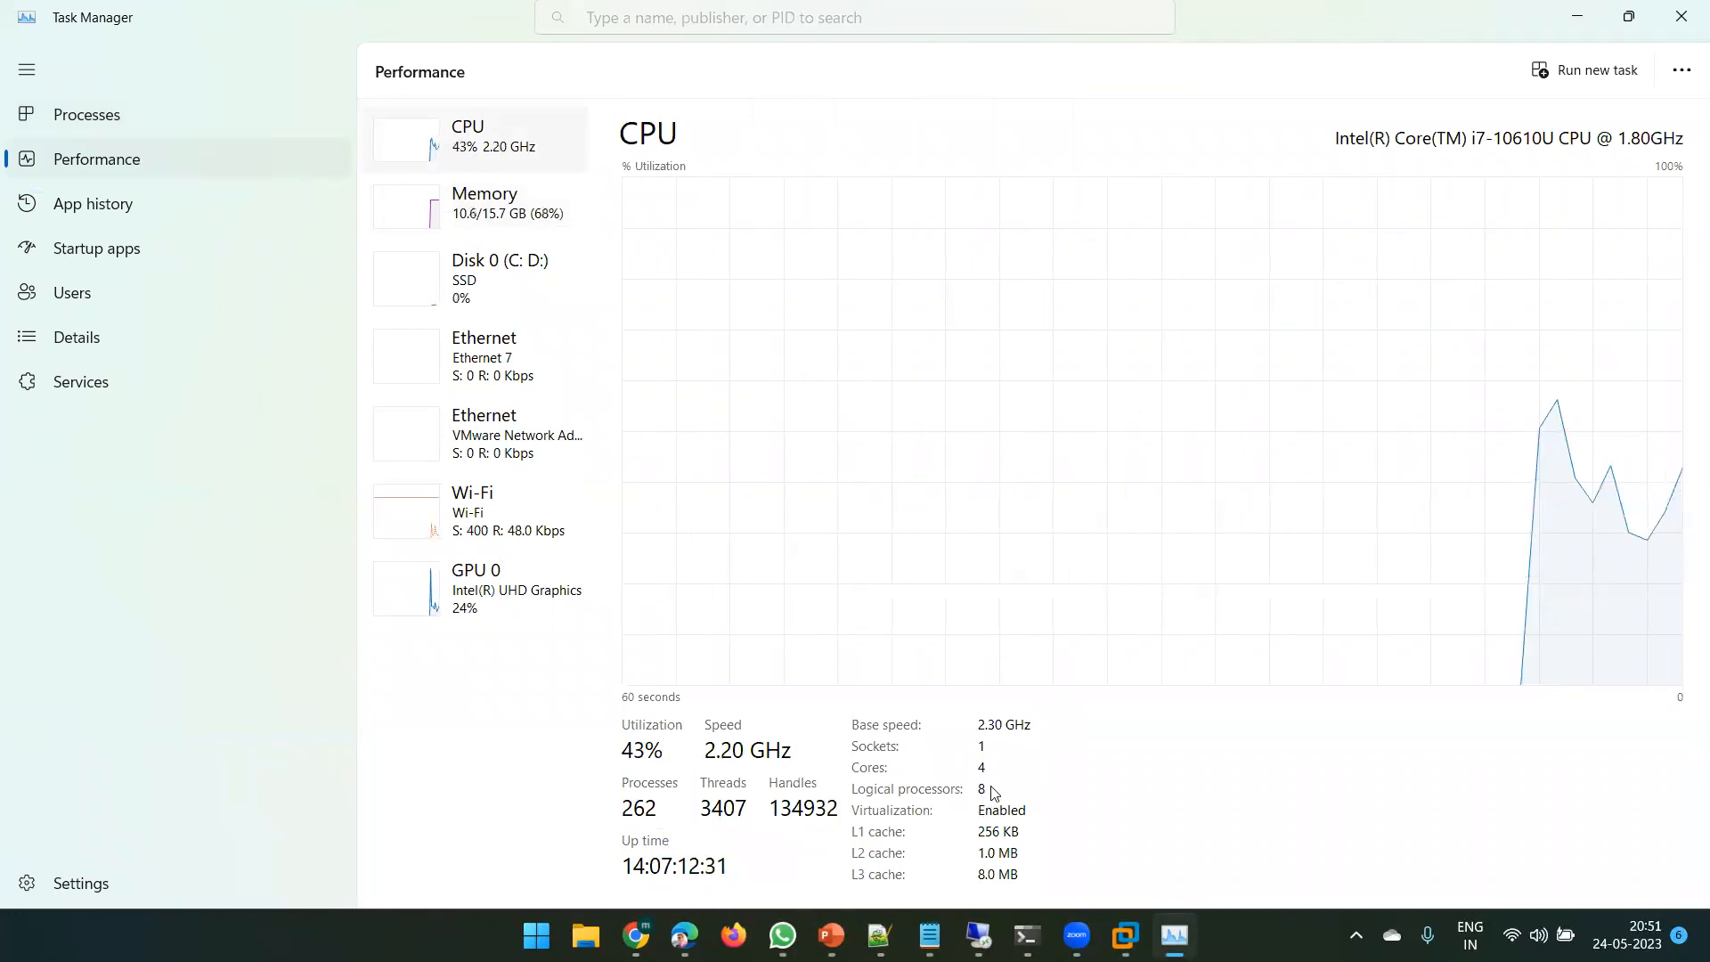
pyautogui.click(485, 205)
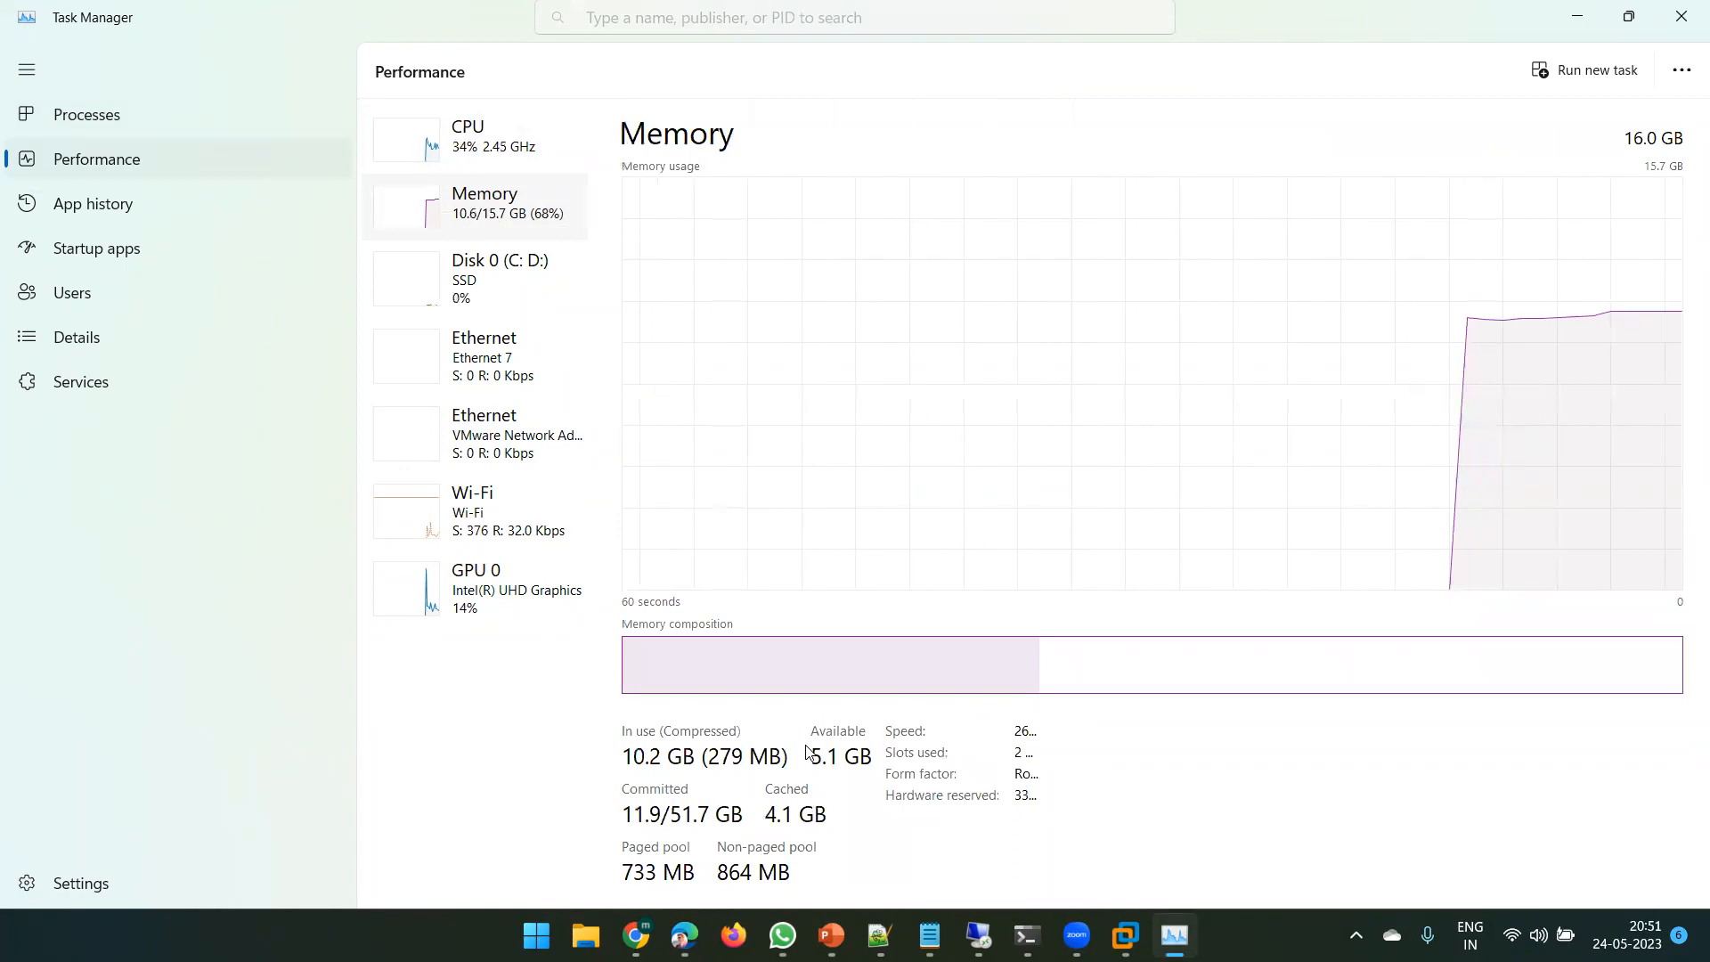
pyautogui.click(479, 281)
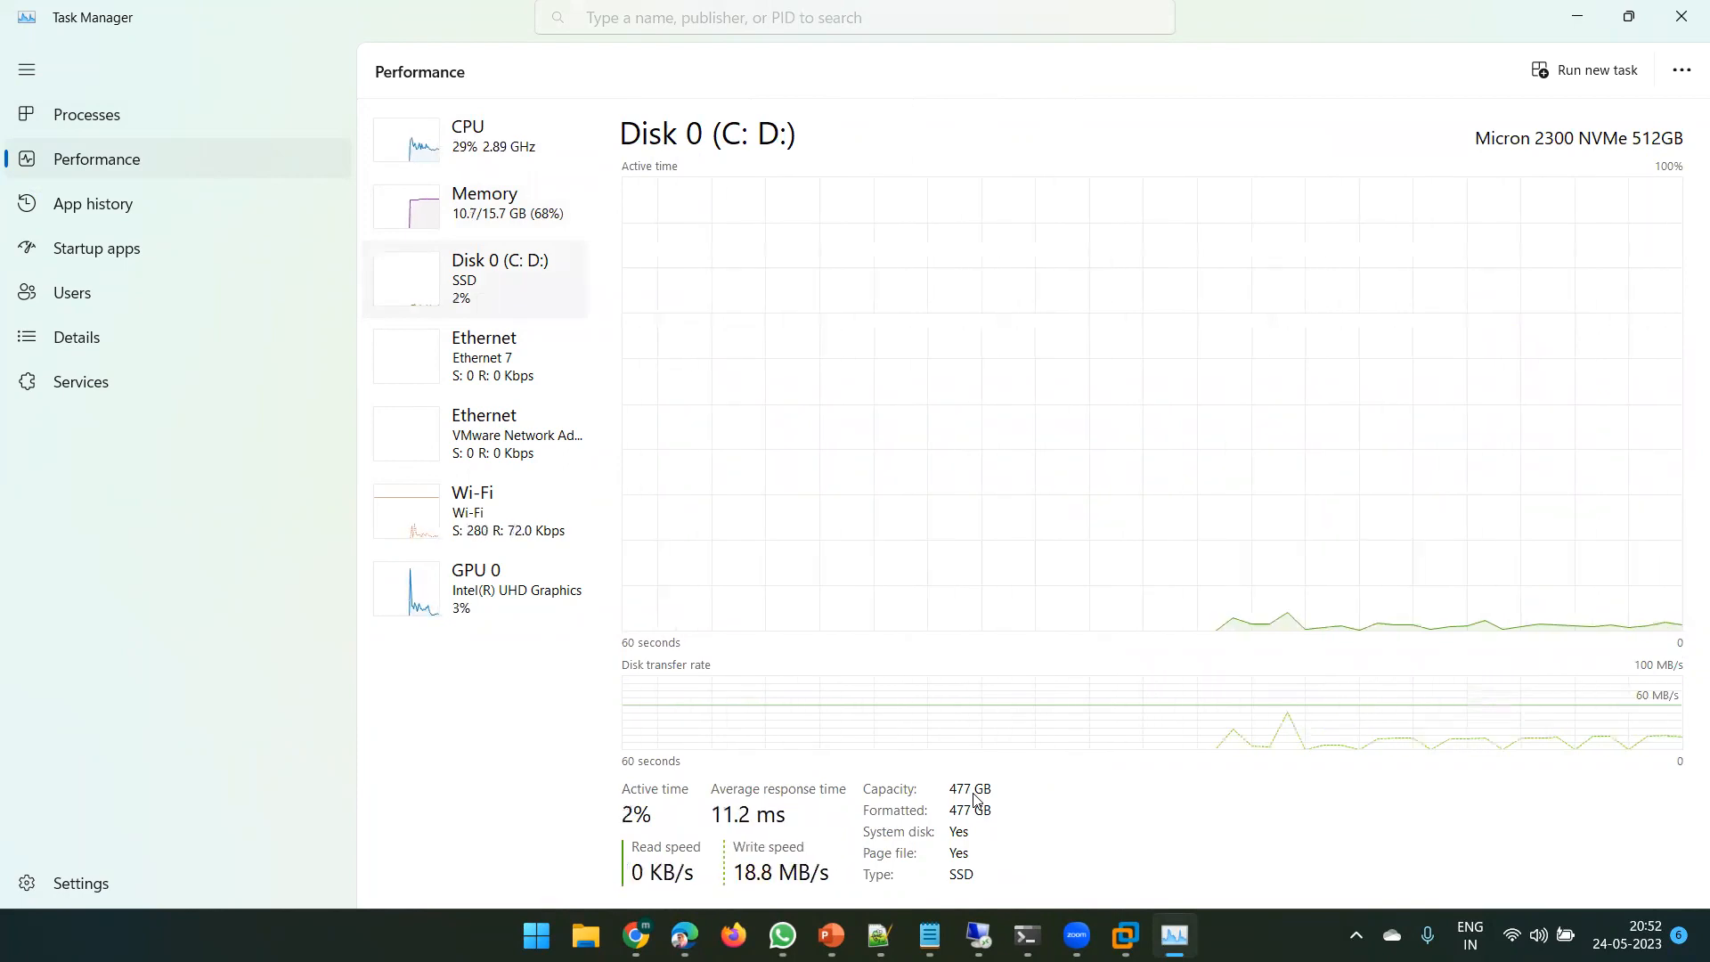
pyautogui.click(477, 138)
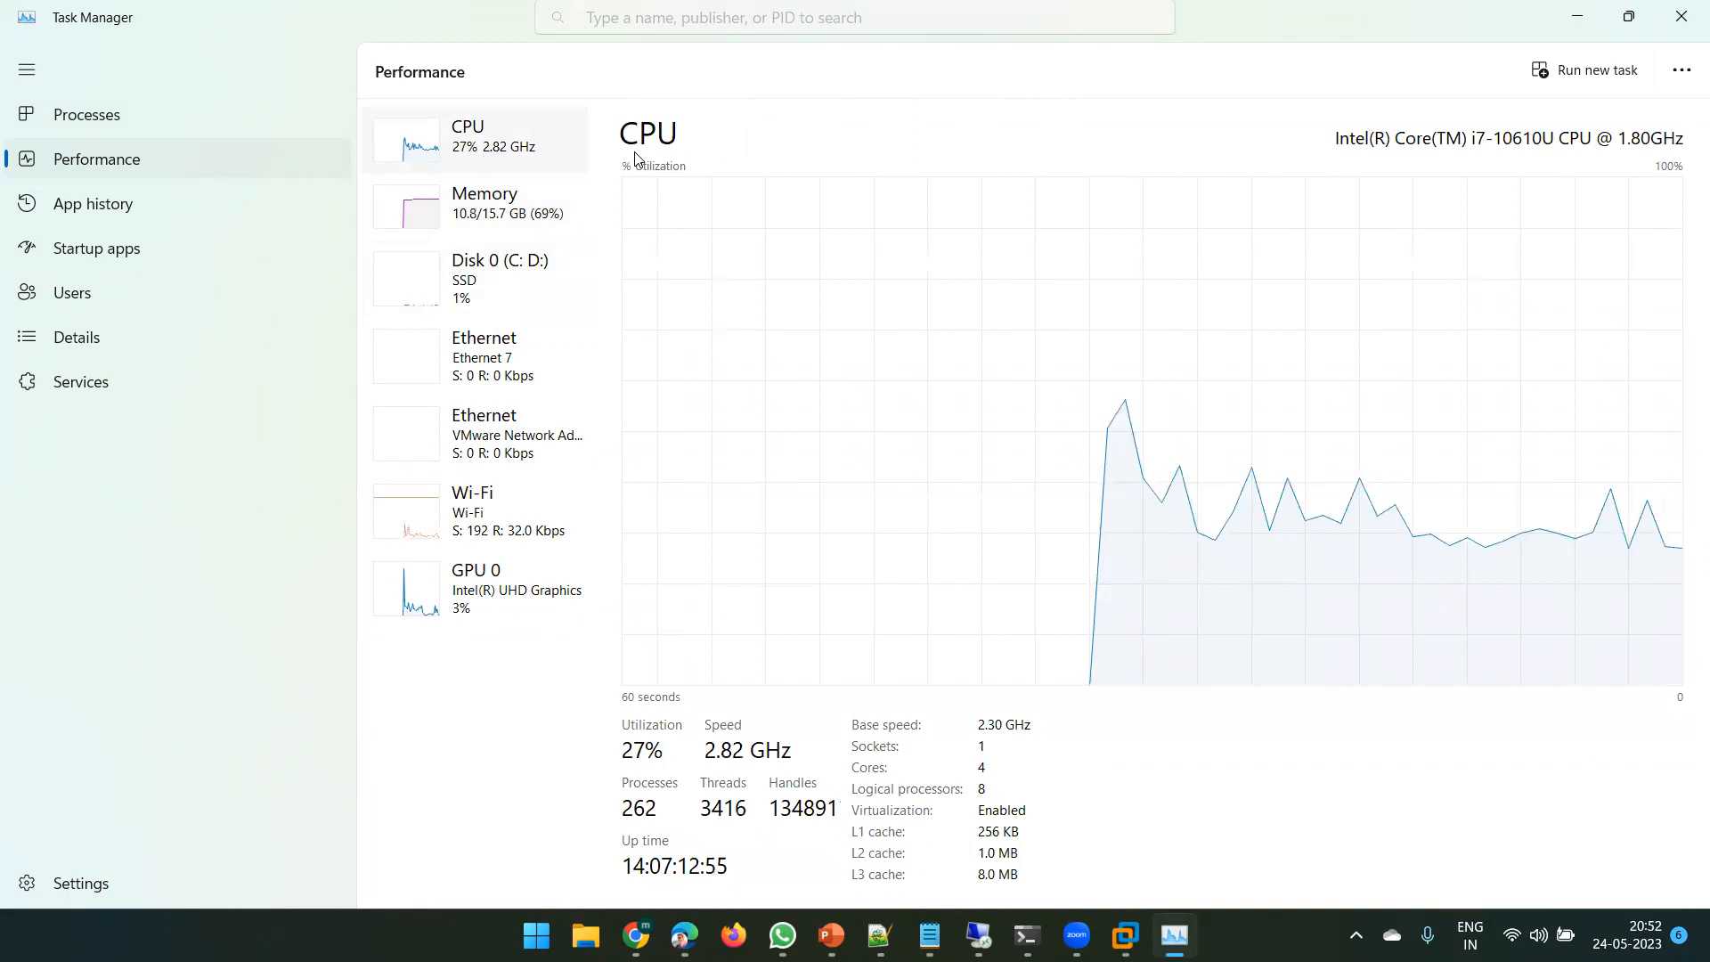
pyautogui.click(521, 225)
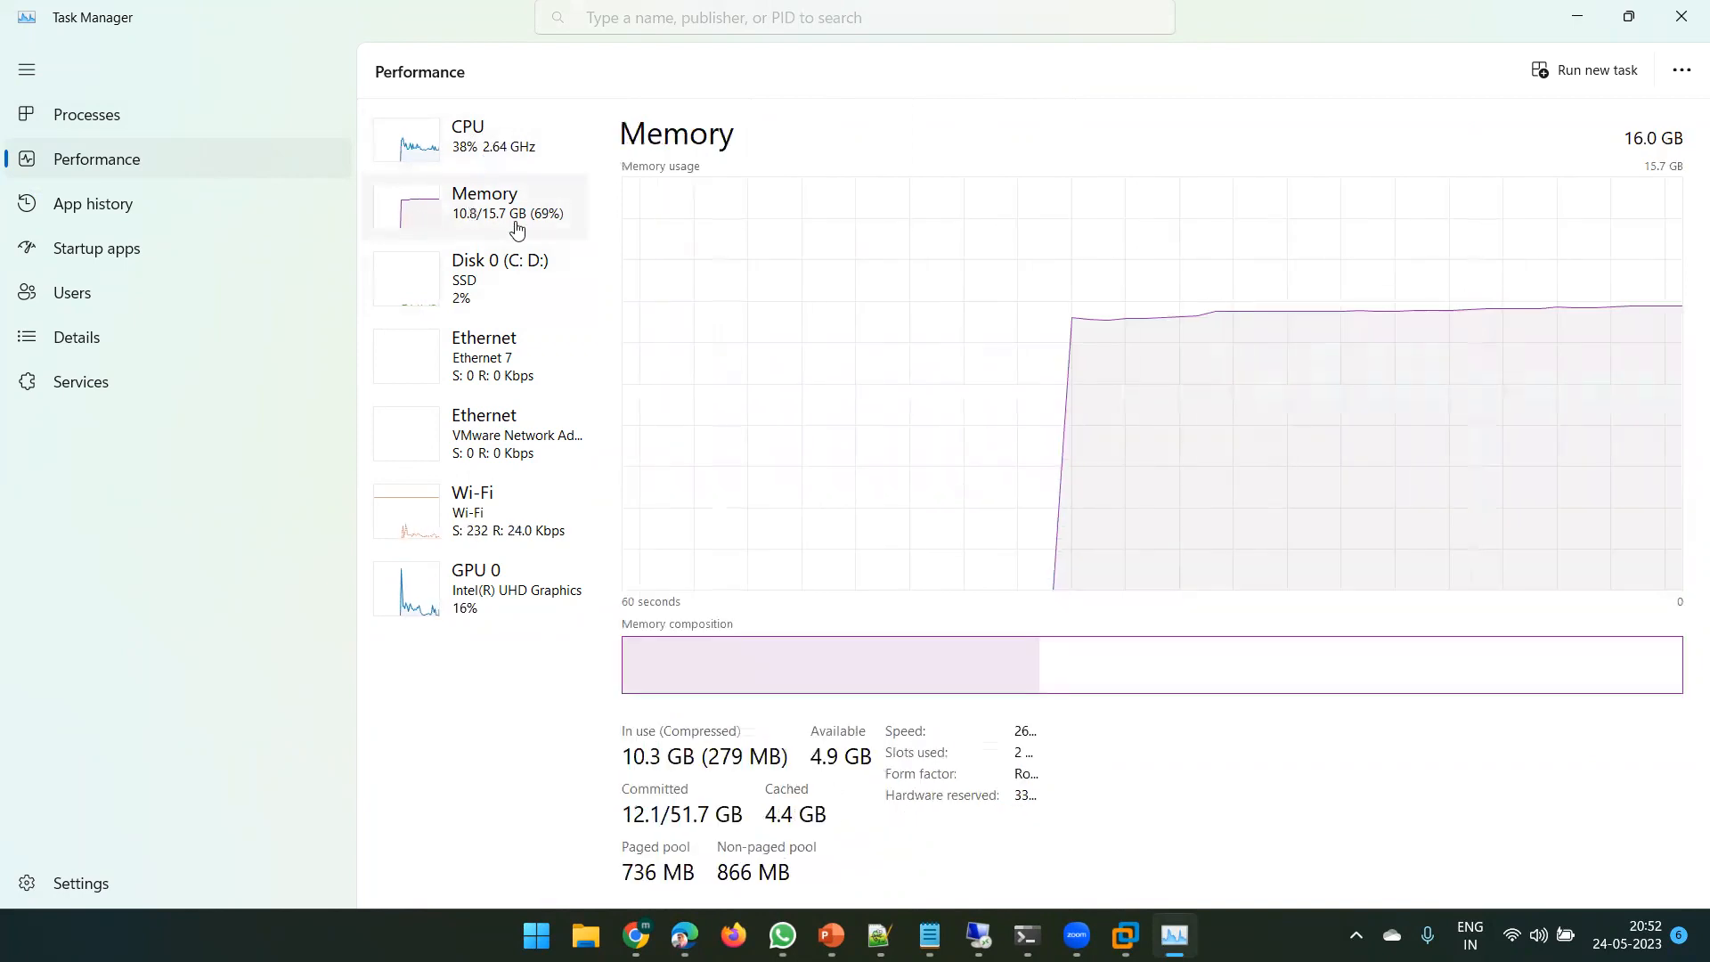
pyautogui.click(492, 286)
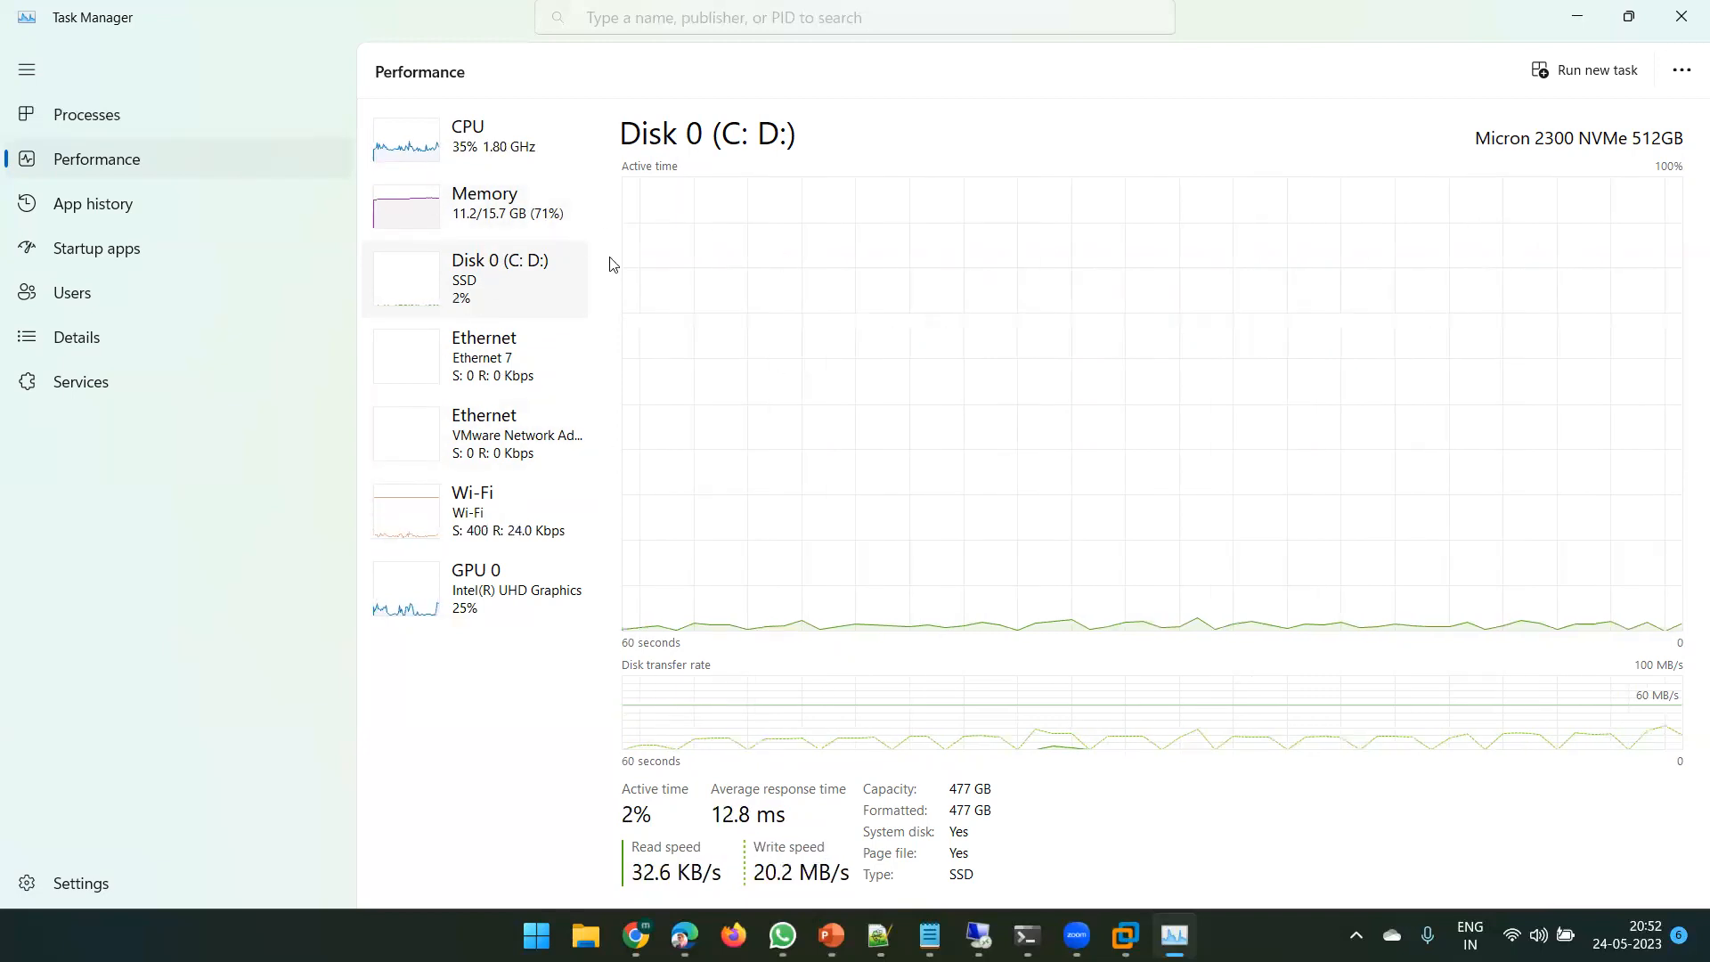
pyautogui.click(446, 225)
pyautogui.click(486, 305)
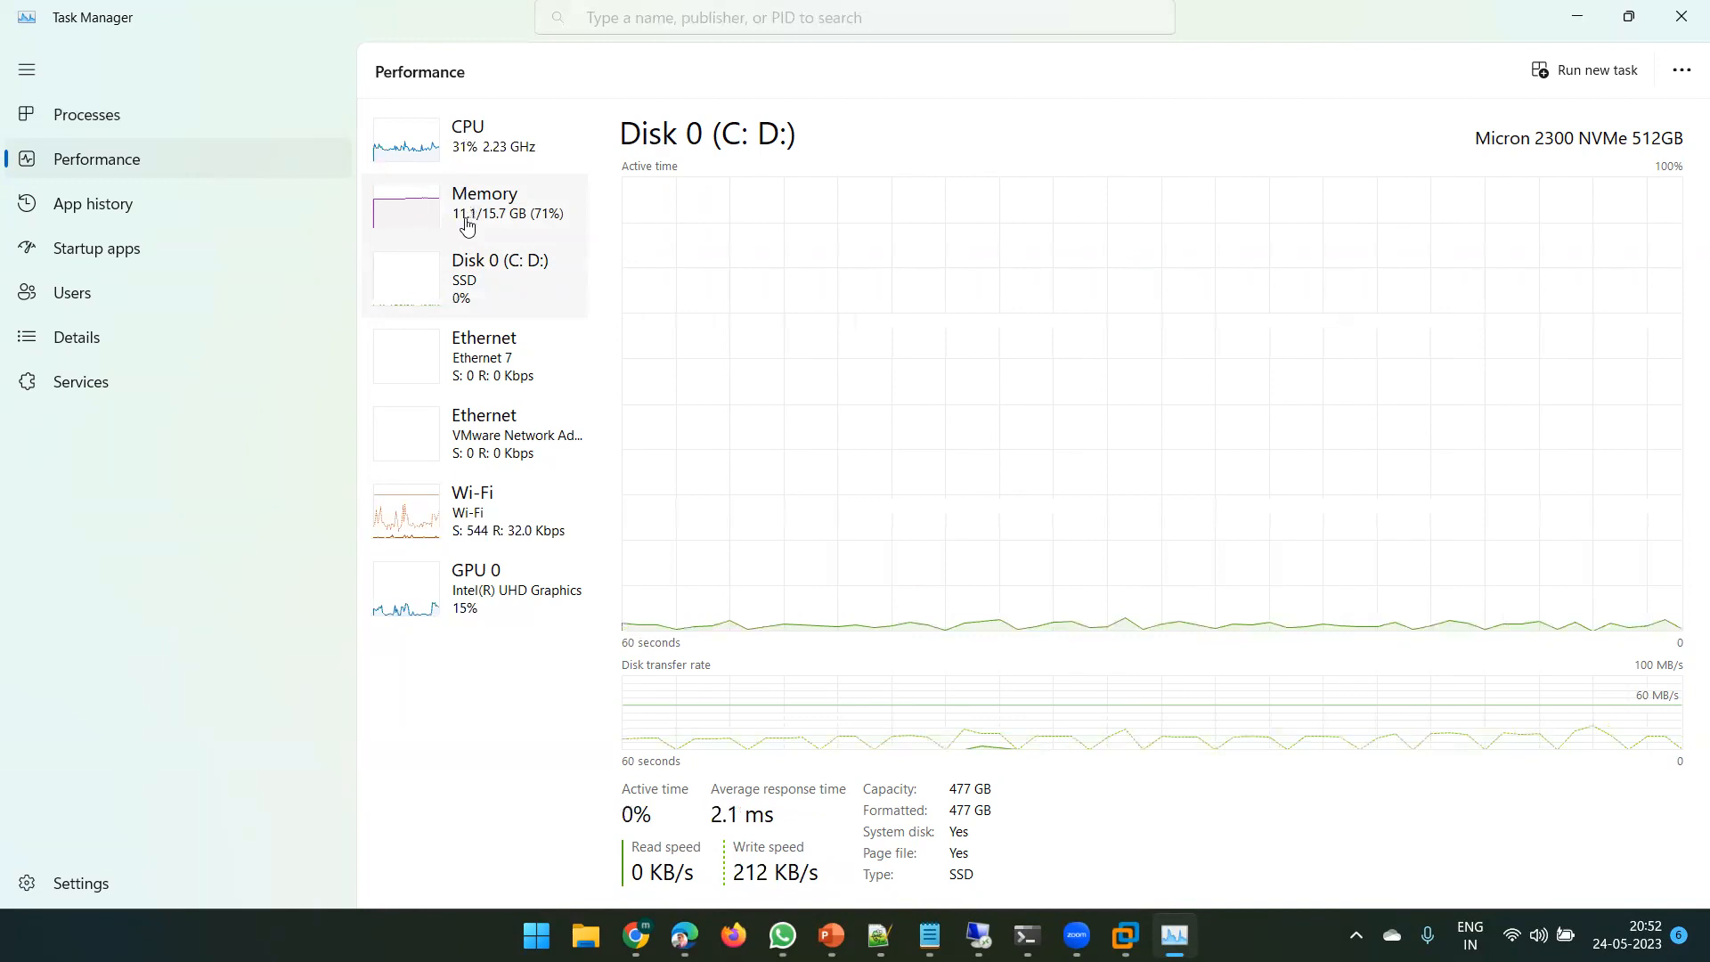
pyautogui.click(461, 216)
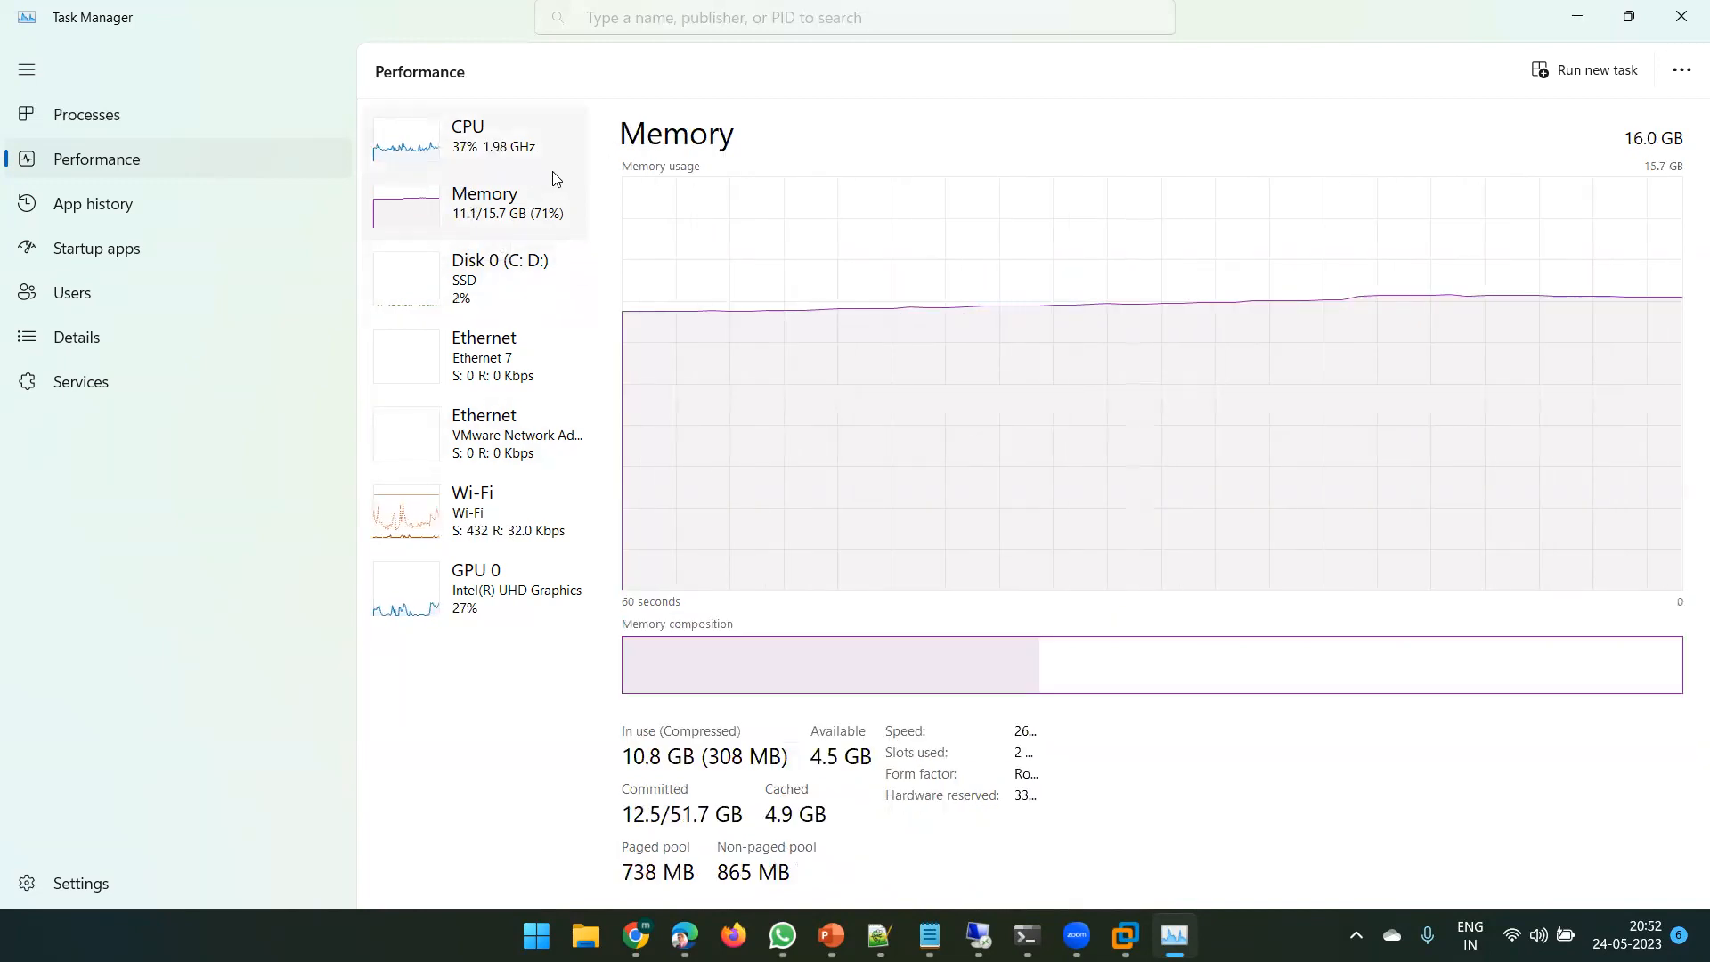
pyautogui.click(468, 156)
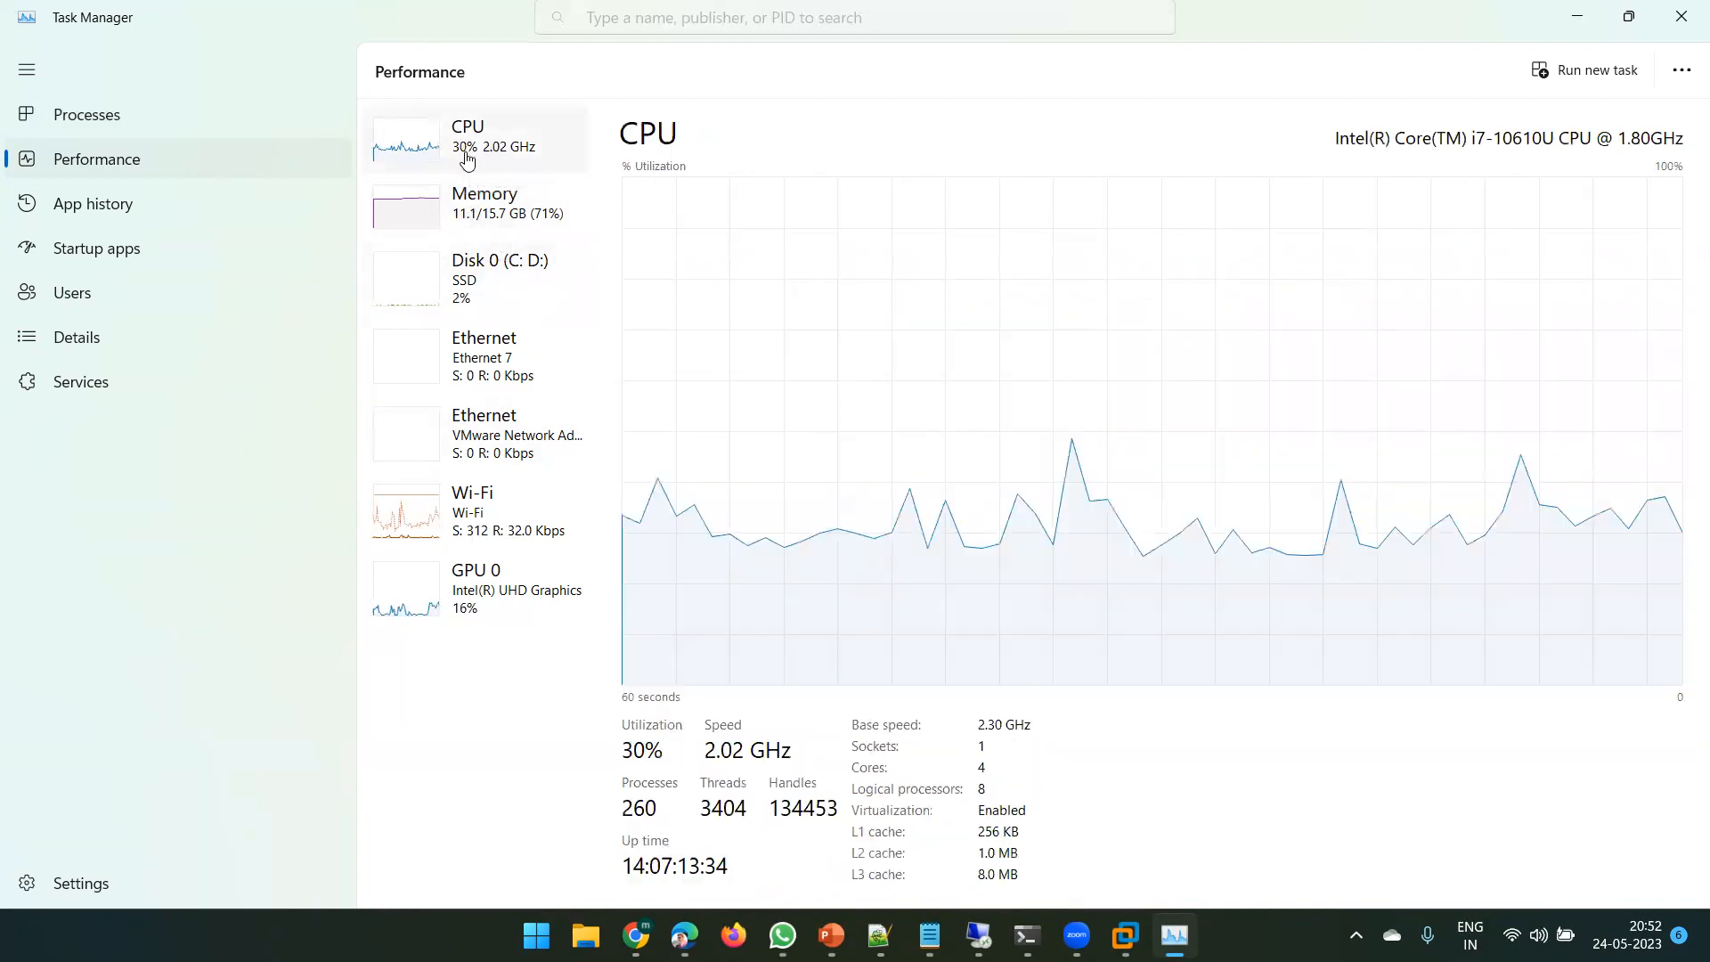
pyautogui.click(482, 217)
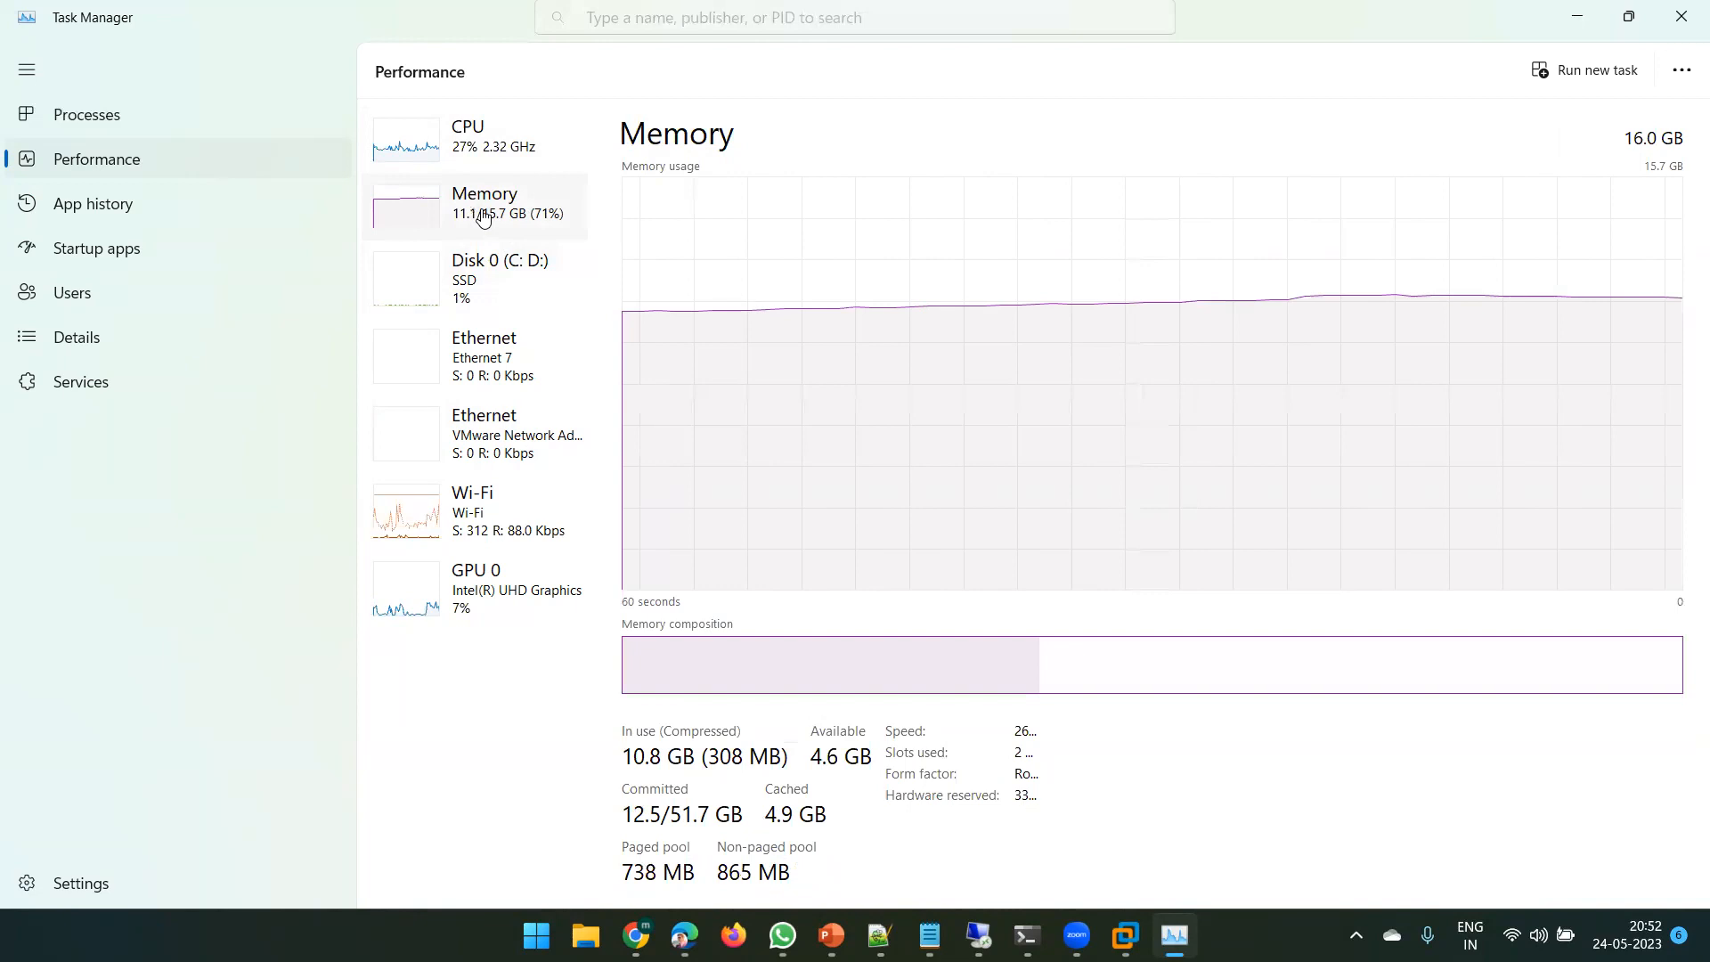
pyautogui.click(485, 275)
pyautogui.click(463, 235)
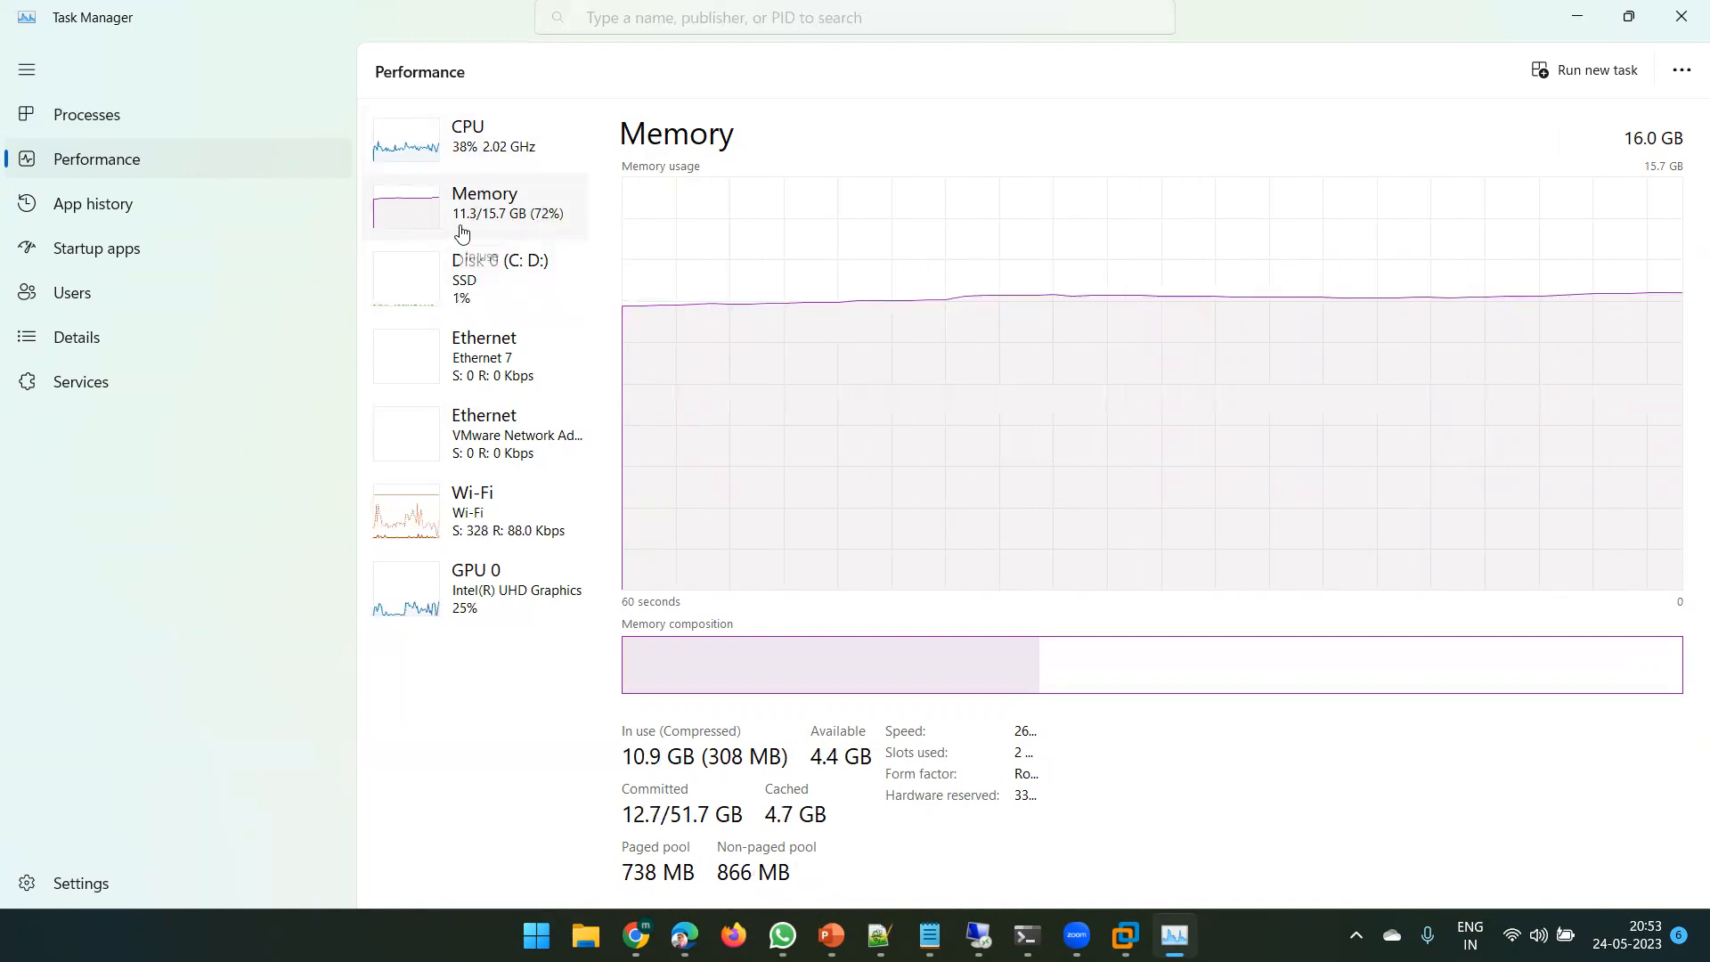
pyautogui.click(485, 298)
pyautogui.click(489, 219)
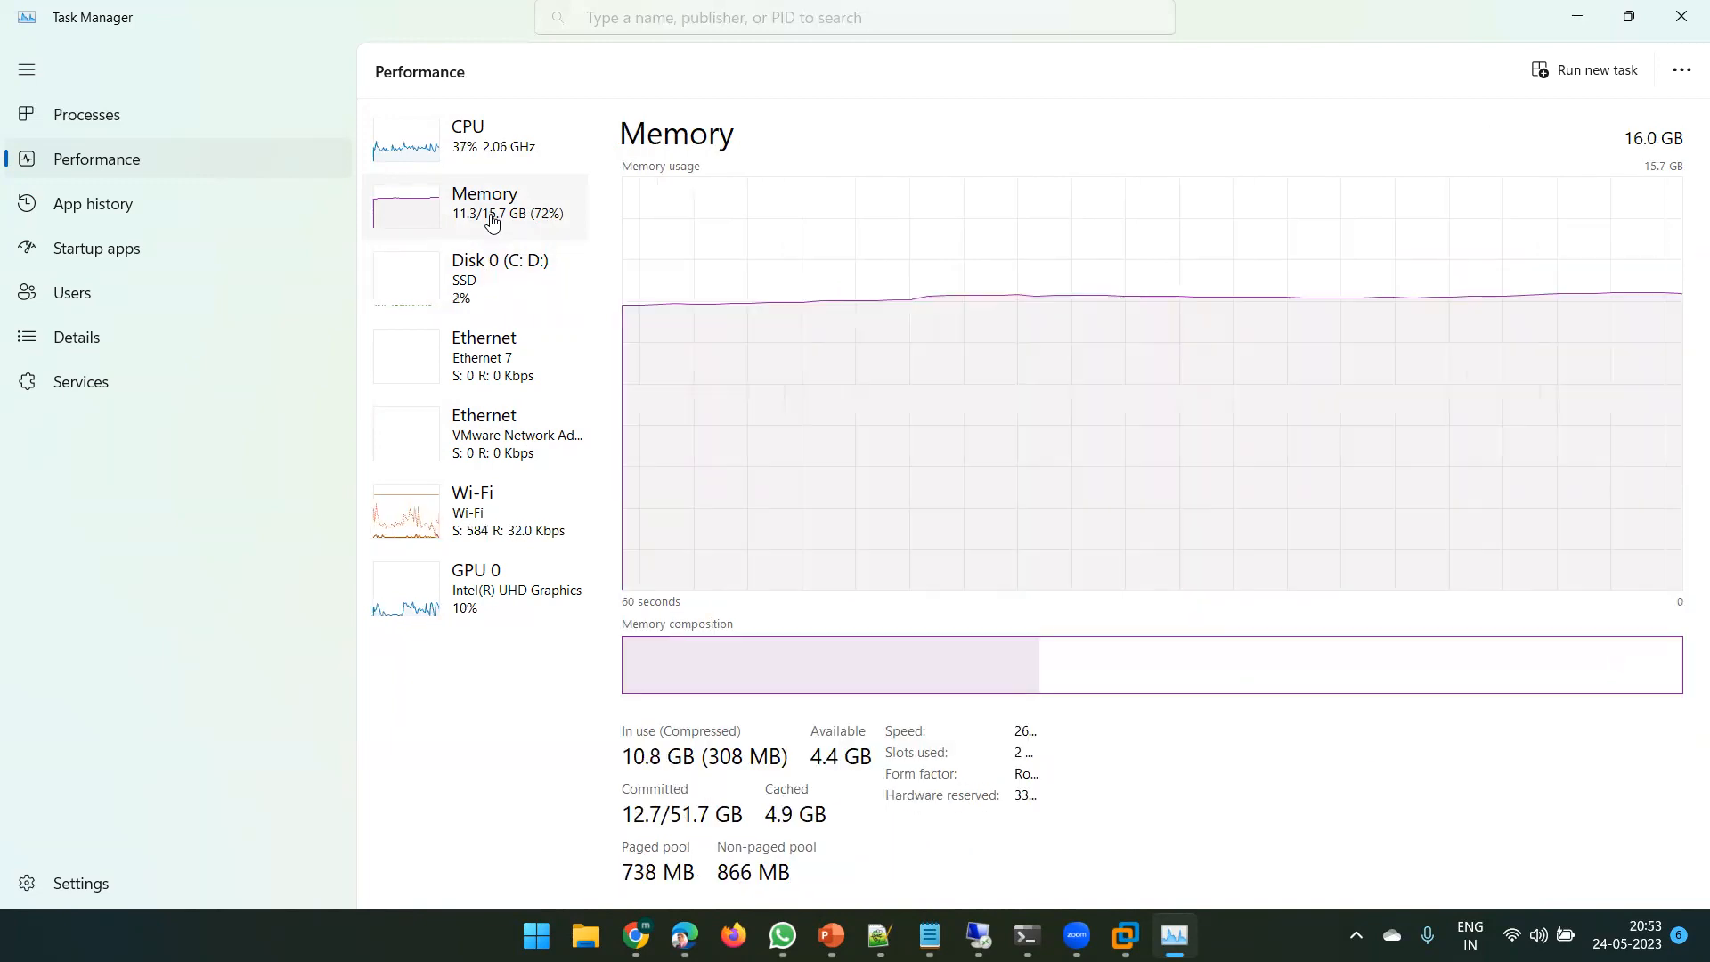
pyautogui.click(481, 307)
pyautogui.click(481, 222)
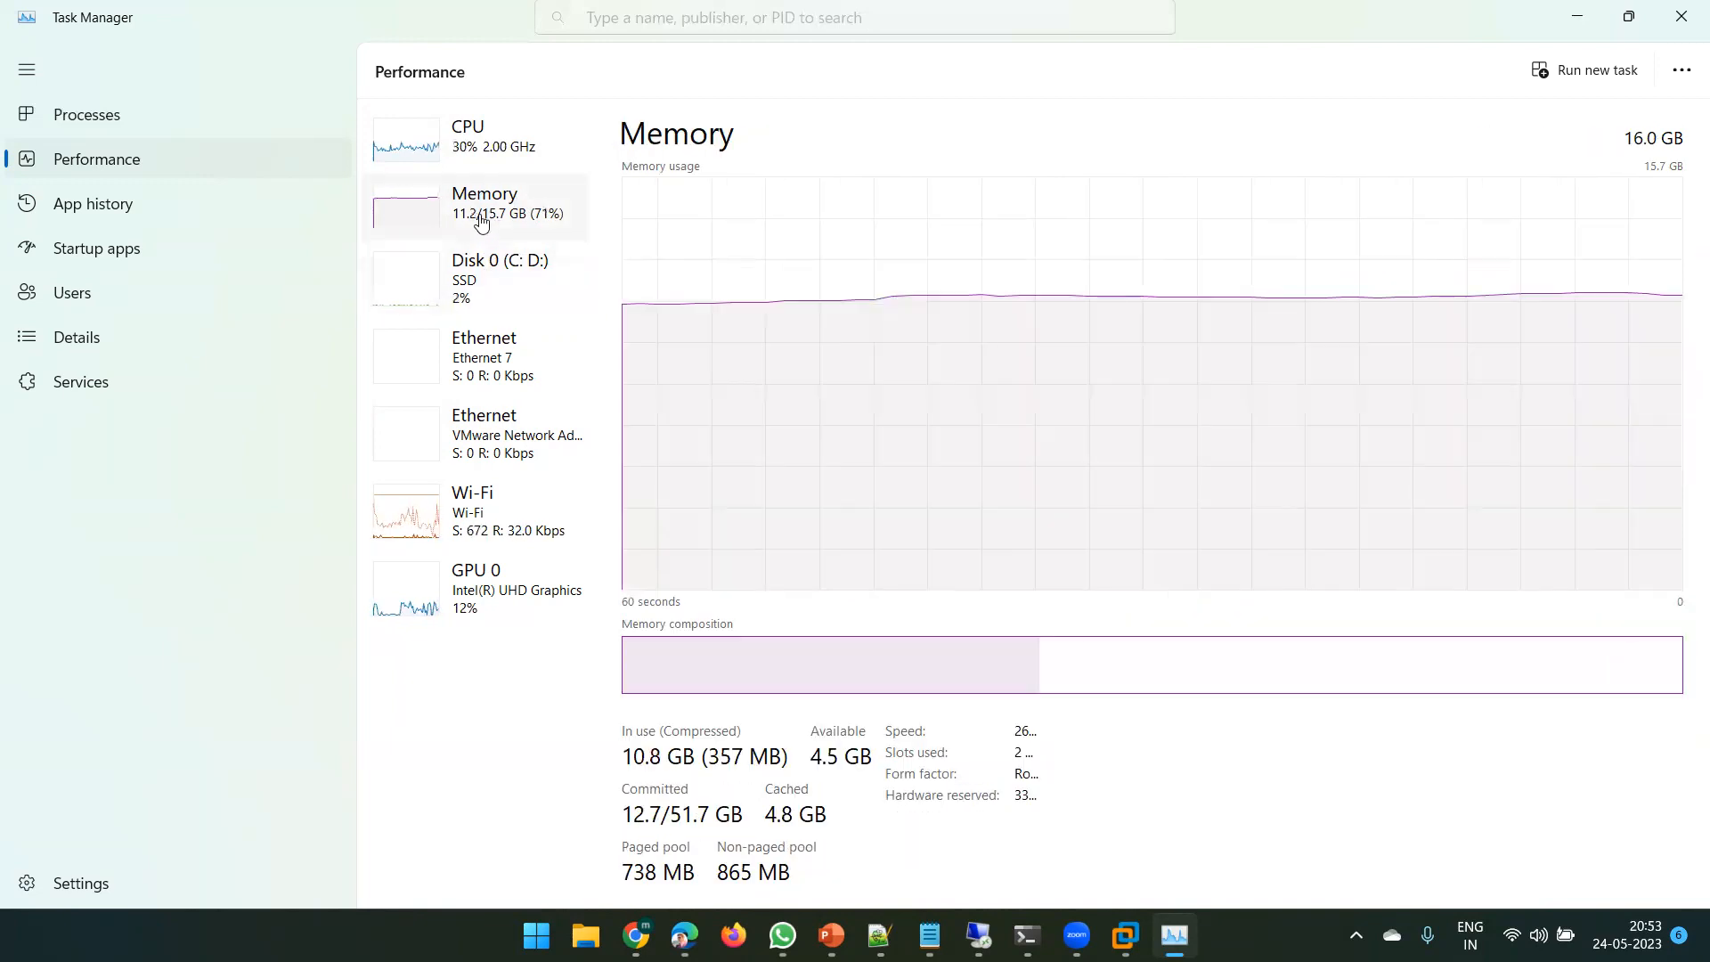
pyautogui.click(481, 298)
pyautogui.click(490, 207)
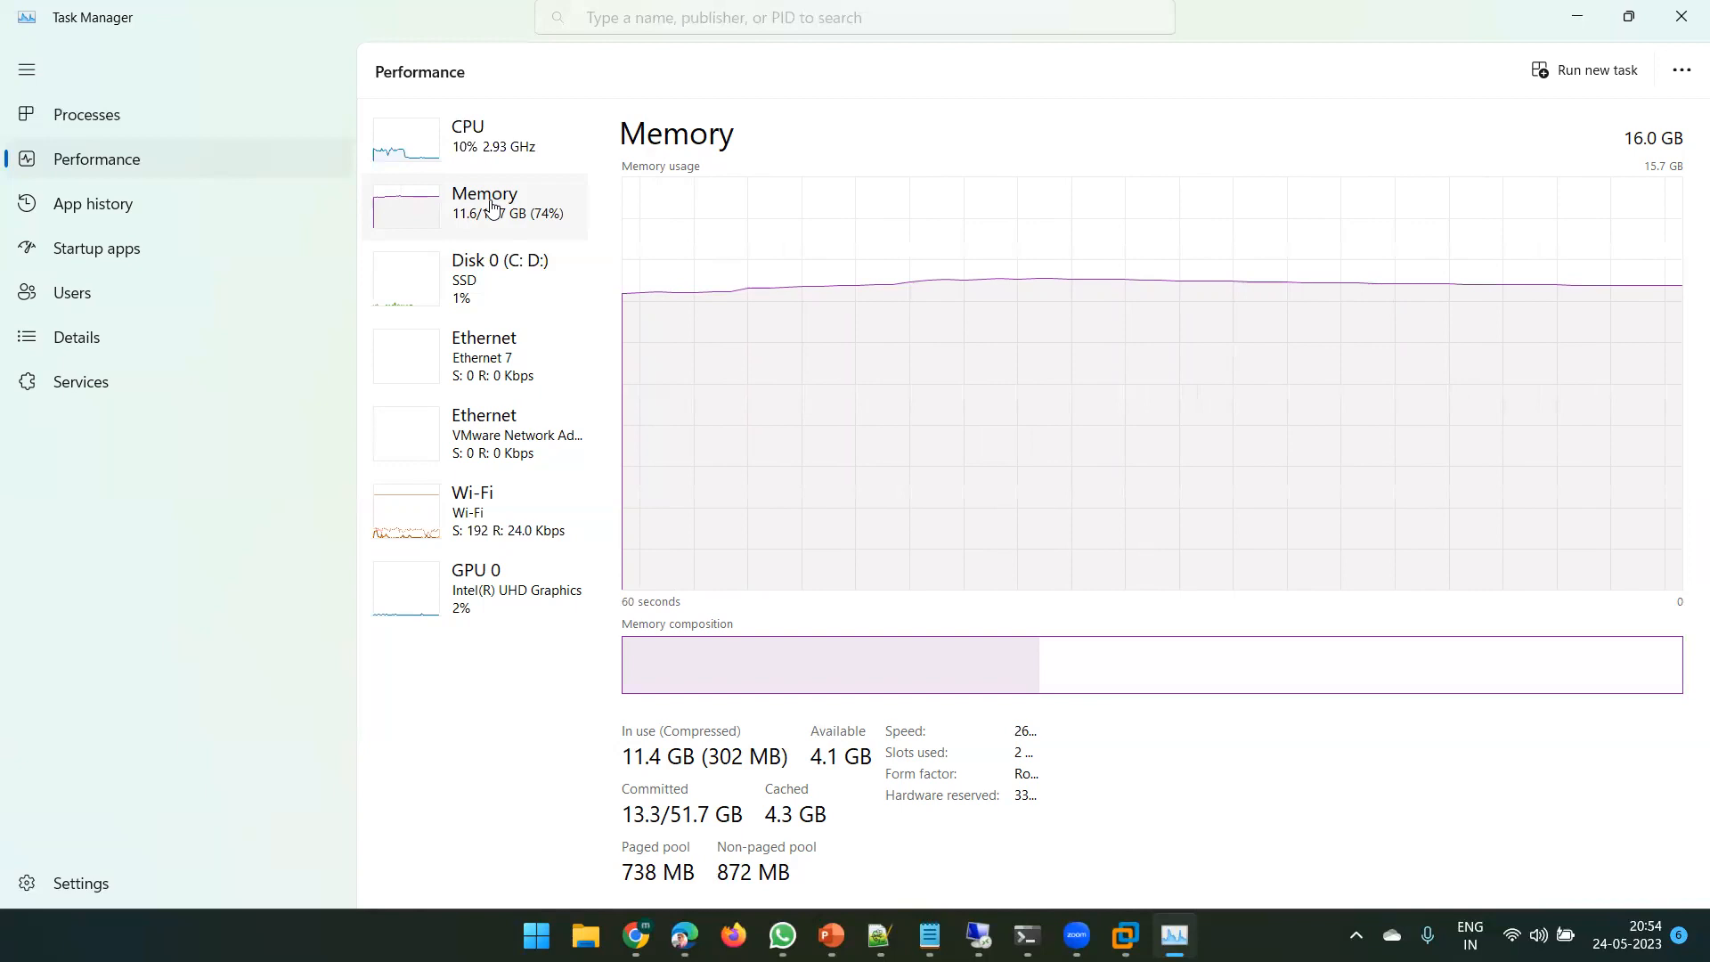
# - Decline supplemental packs so the Citrix Hypervisor install continues, and return VMware to windowed view
pyautogui.click(1575, 14)
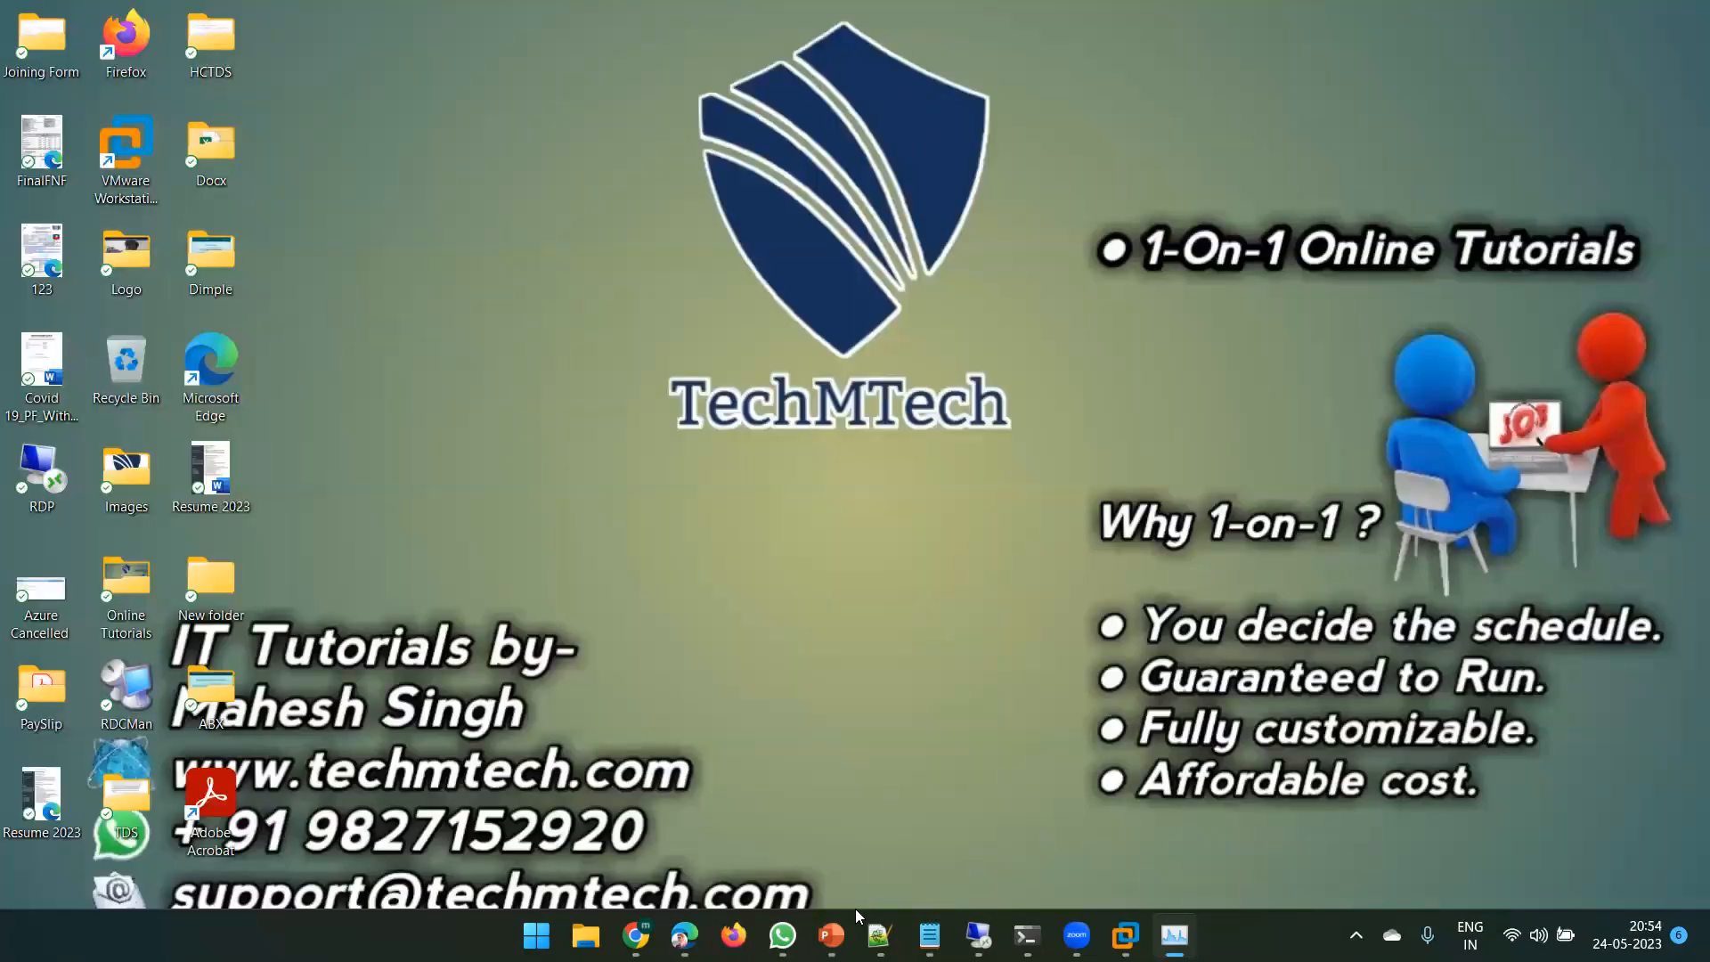
pyautogui.moveTo(1126, 936)
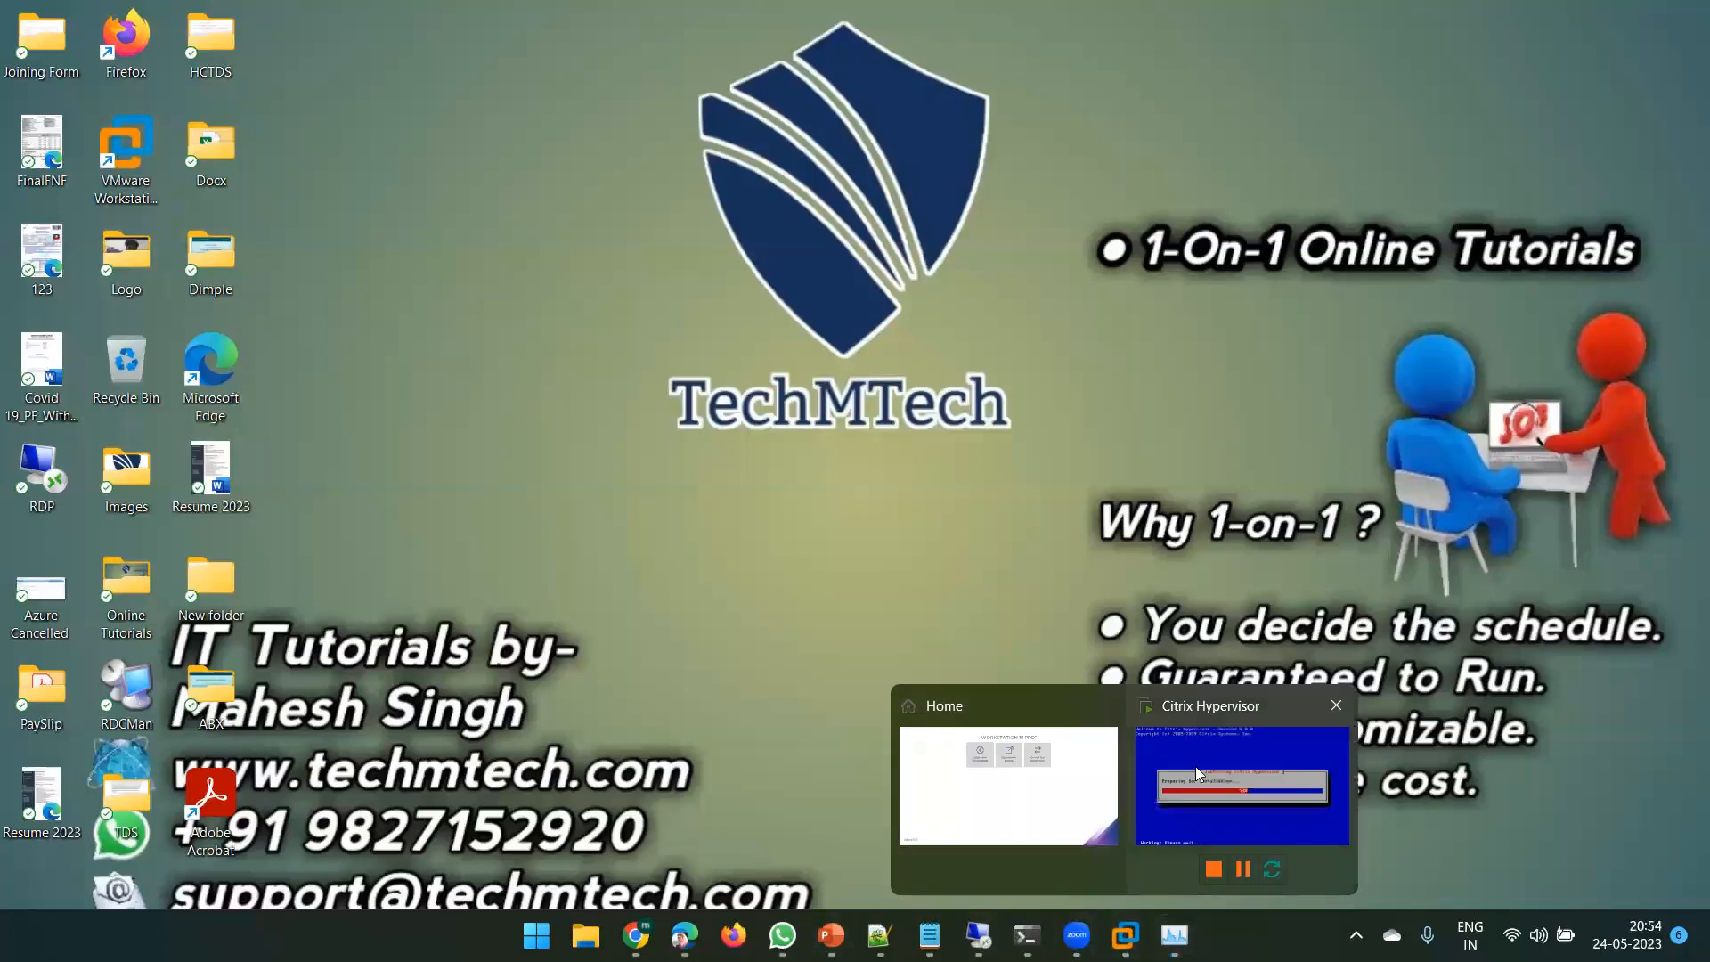
pyautogui.click(1243, 793)
pyautogui.click(864, 427)
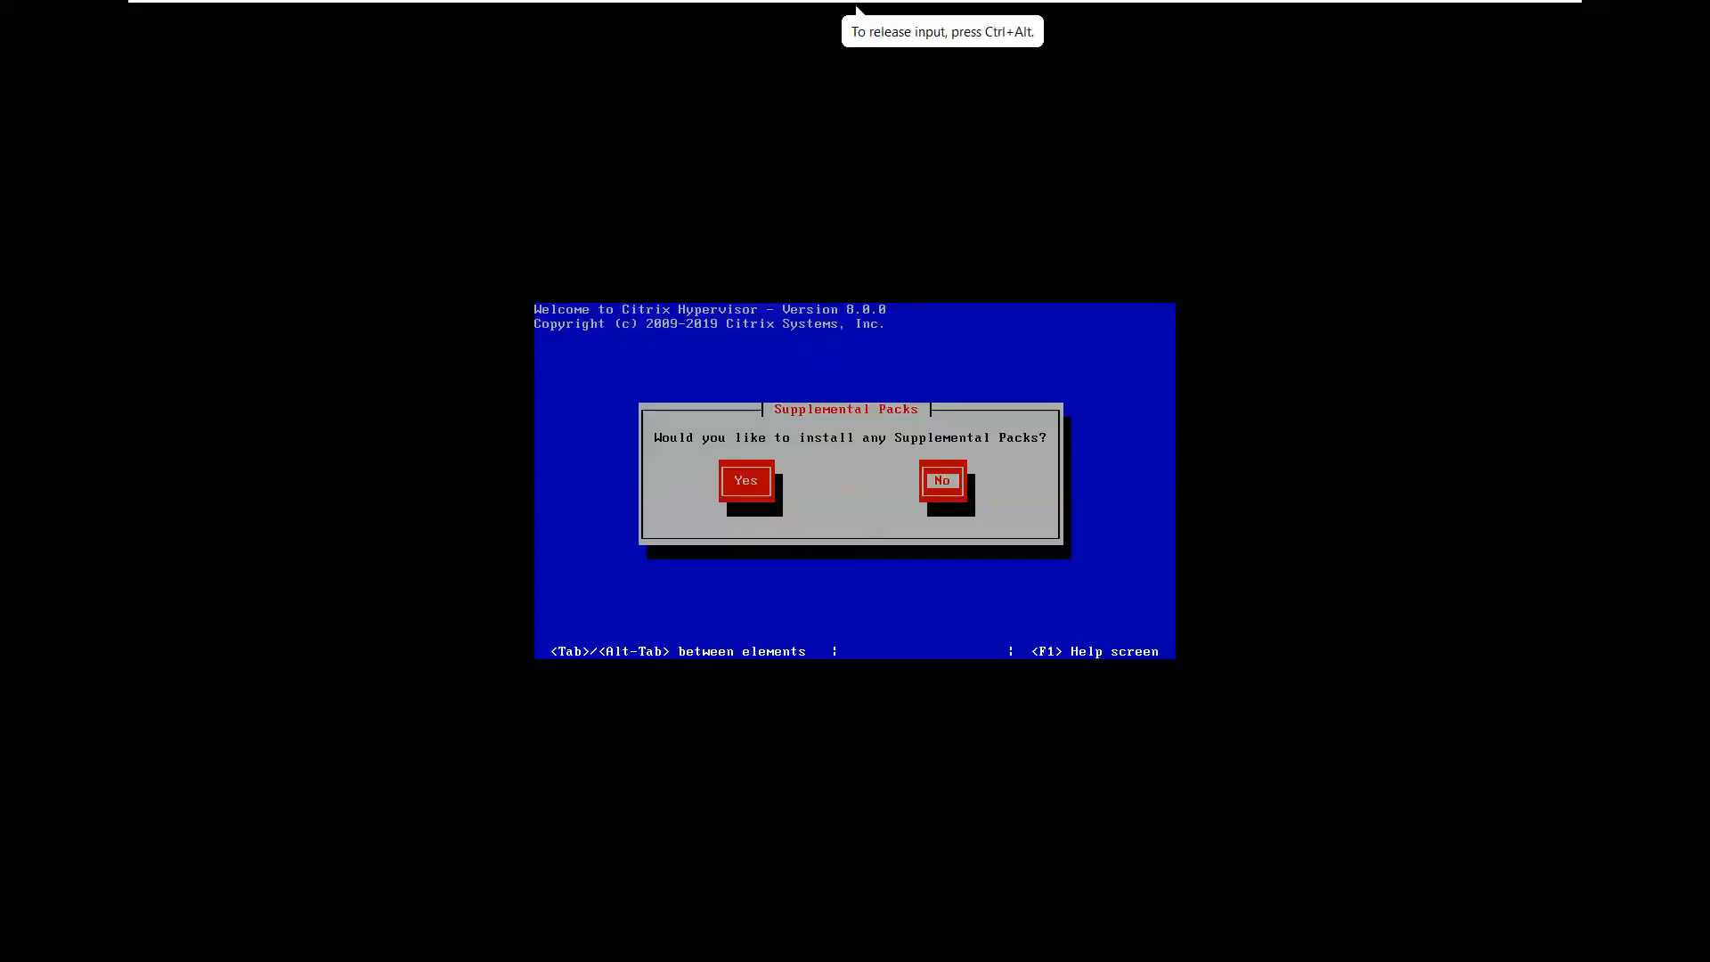
pyautogui.press('Tab')
pyautogui.press('Tab')
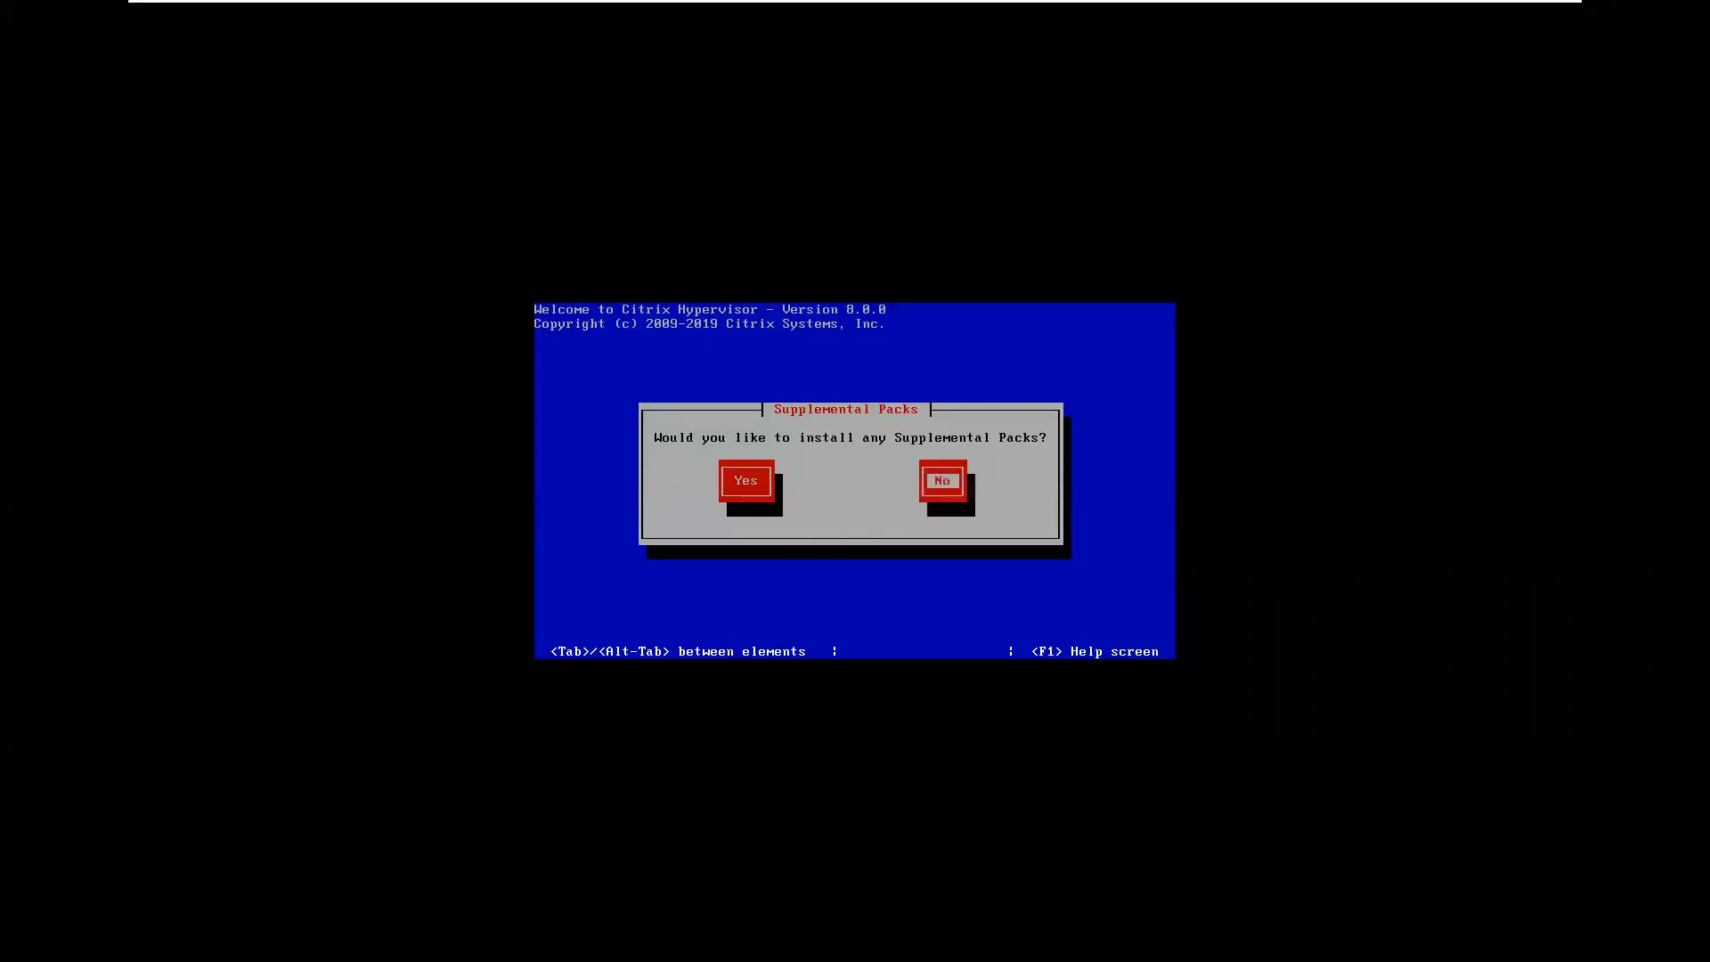
pyautogui.press('Return')
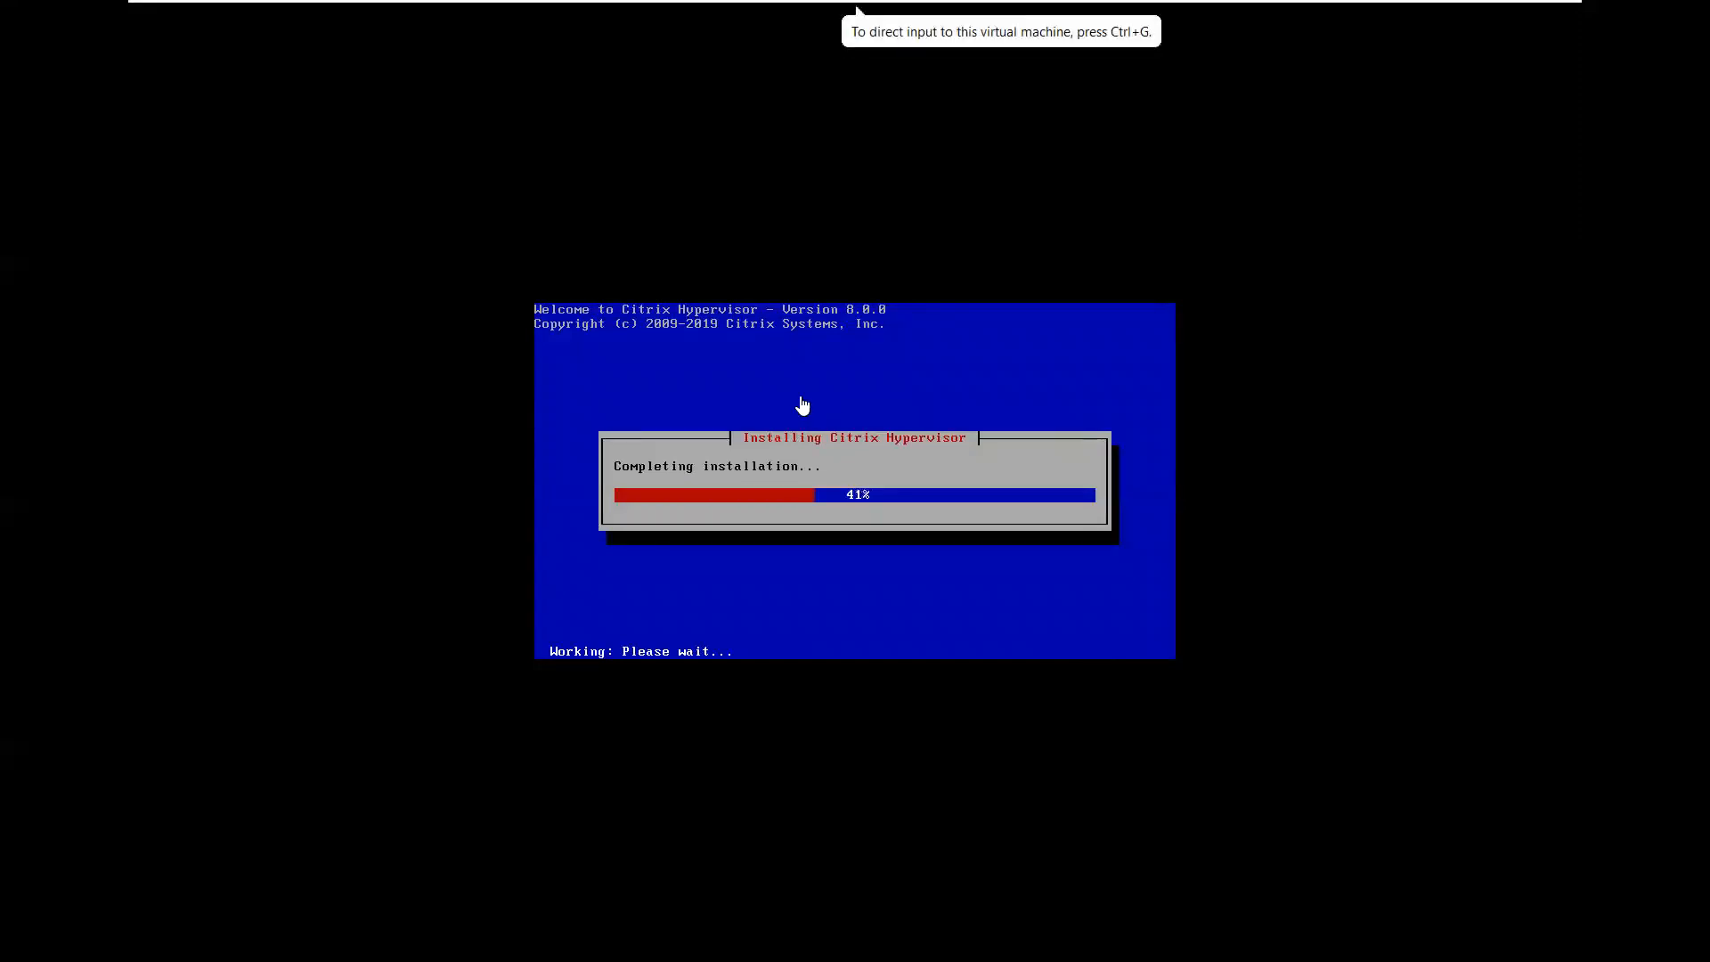
pyautogui.moveTo(976, 3)
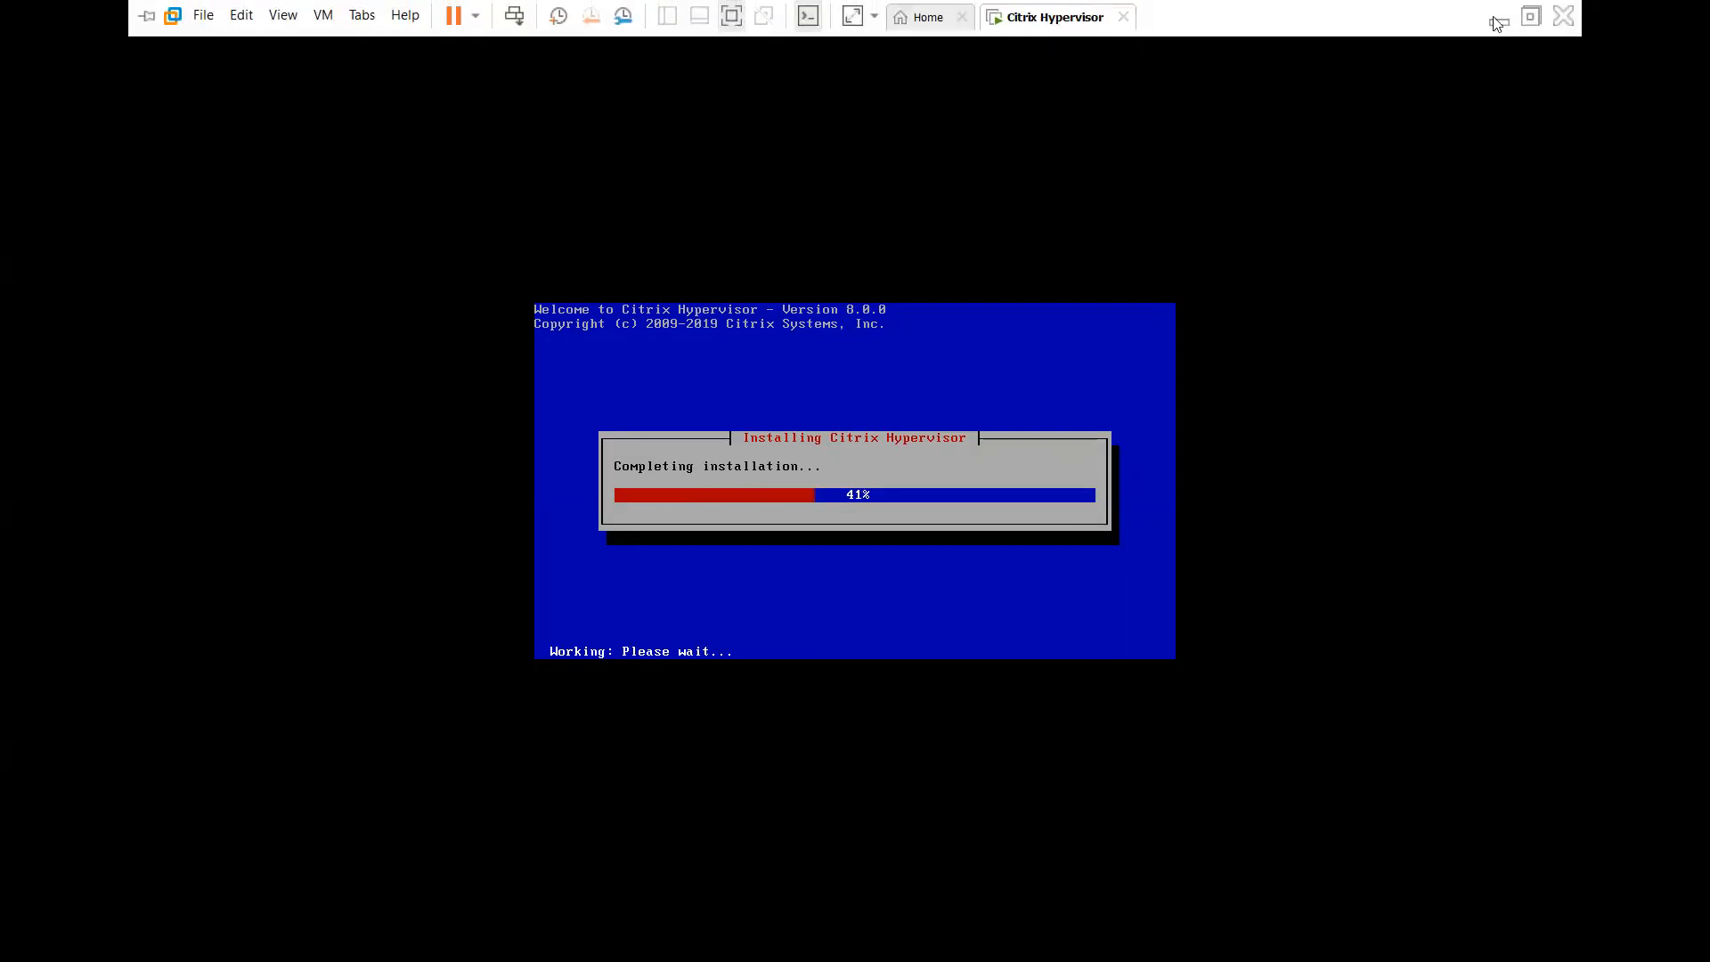
pyautogui.click(1533, 17)
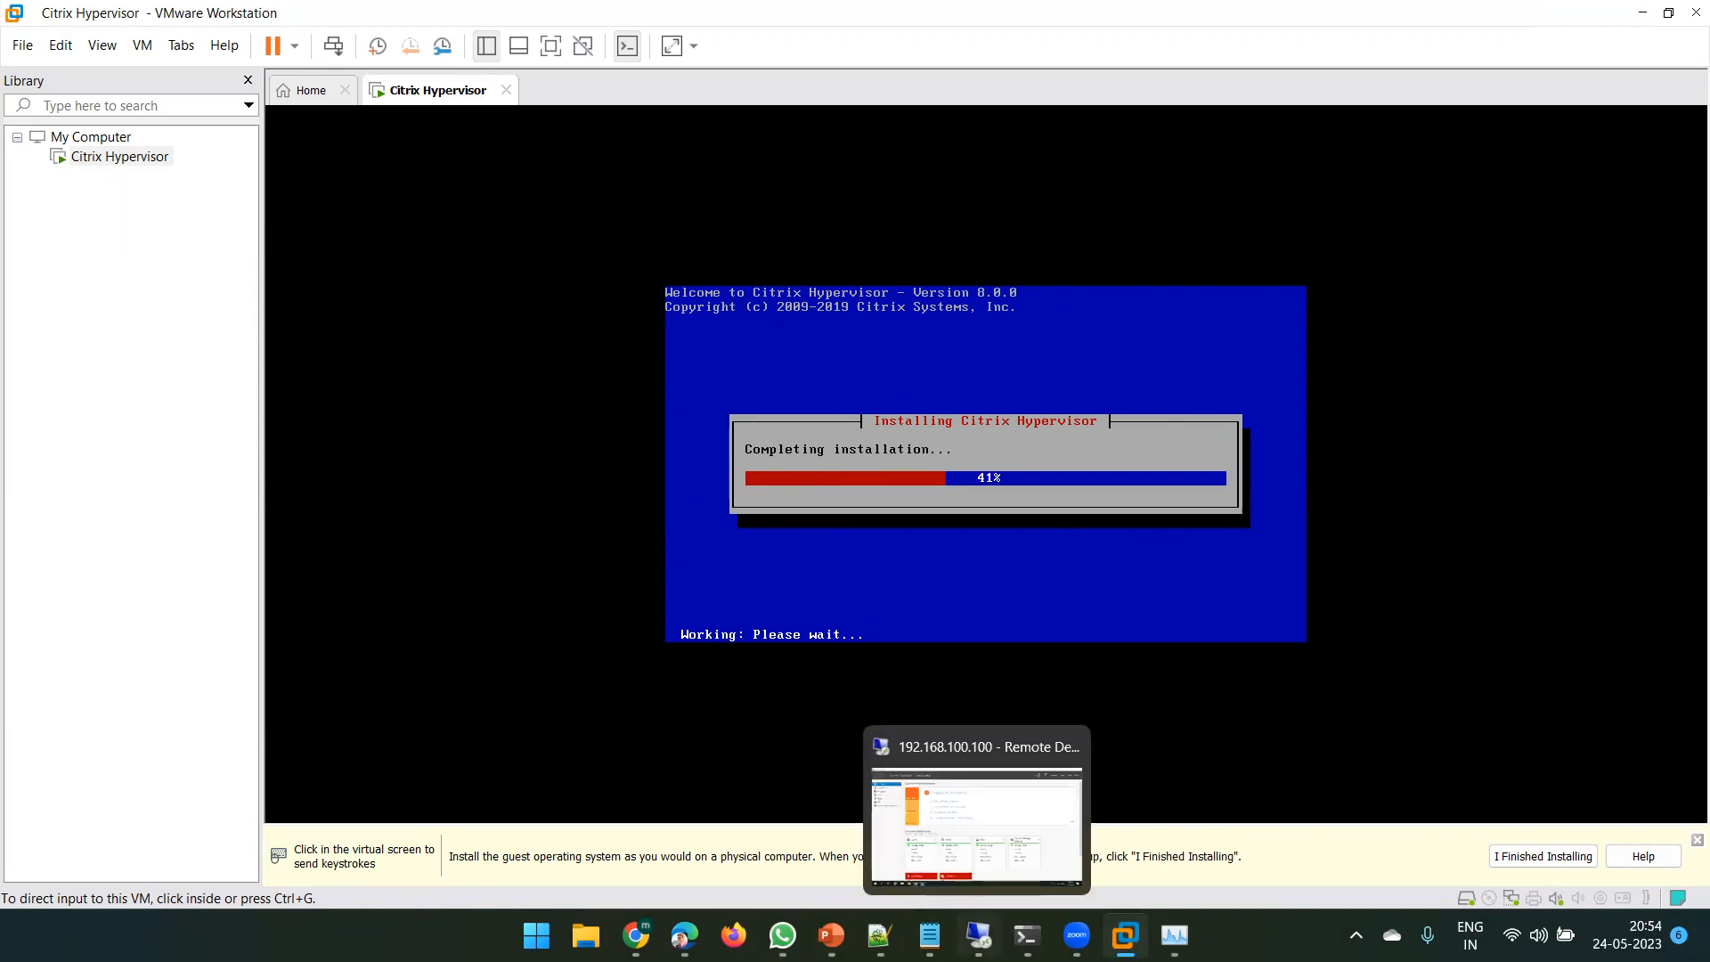
# - Cancel the Shutdown Event Tracker prompt in the remote server session
pyautogui.click(979, 935)
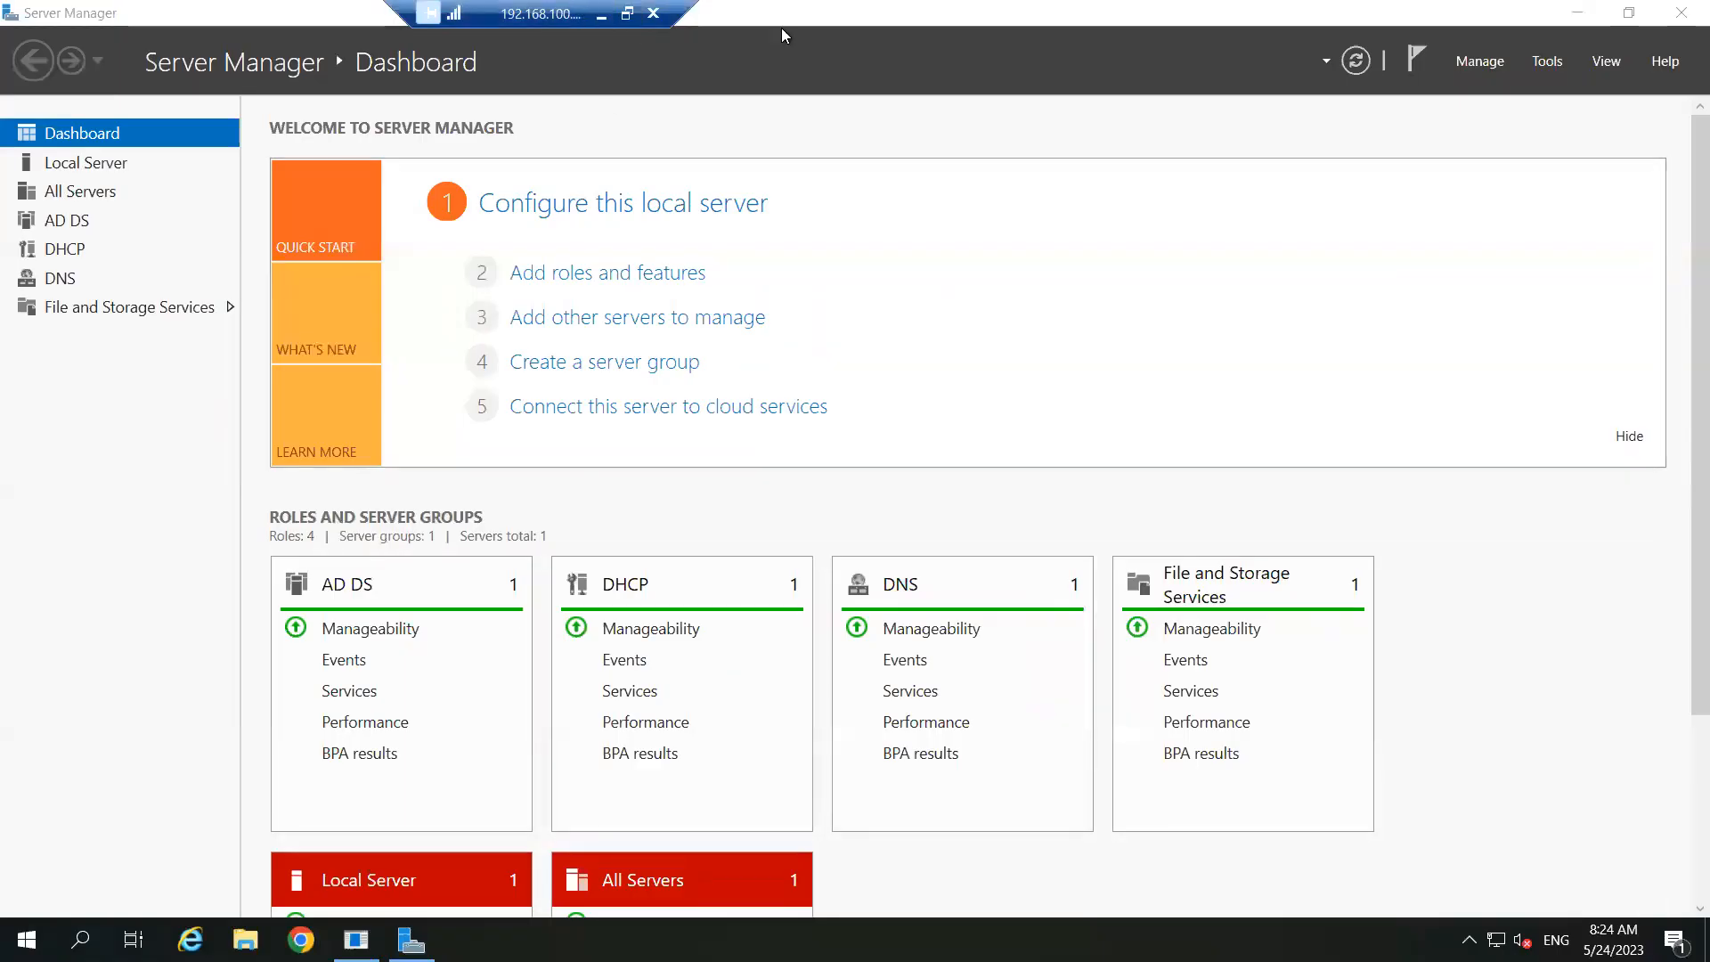
pyautogui.click(1573, 16)
pyautogui.click(944, 624)
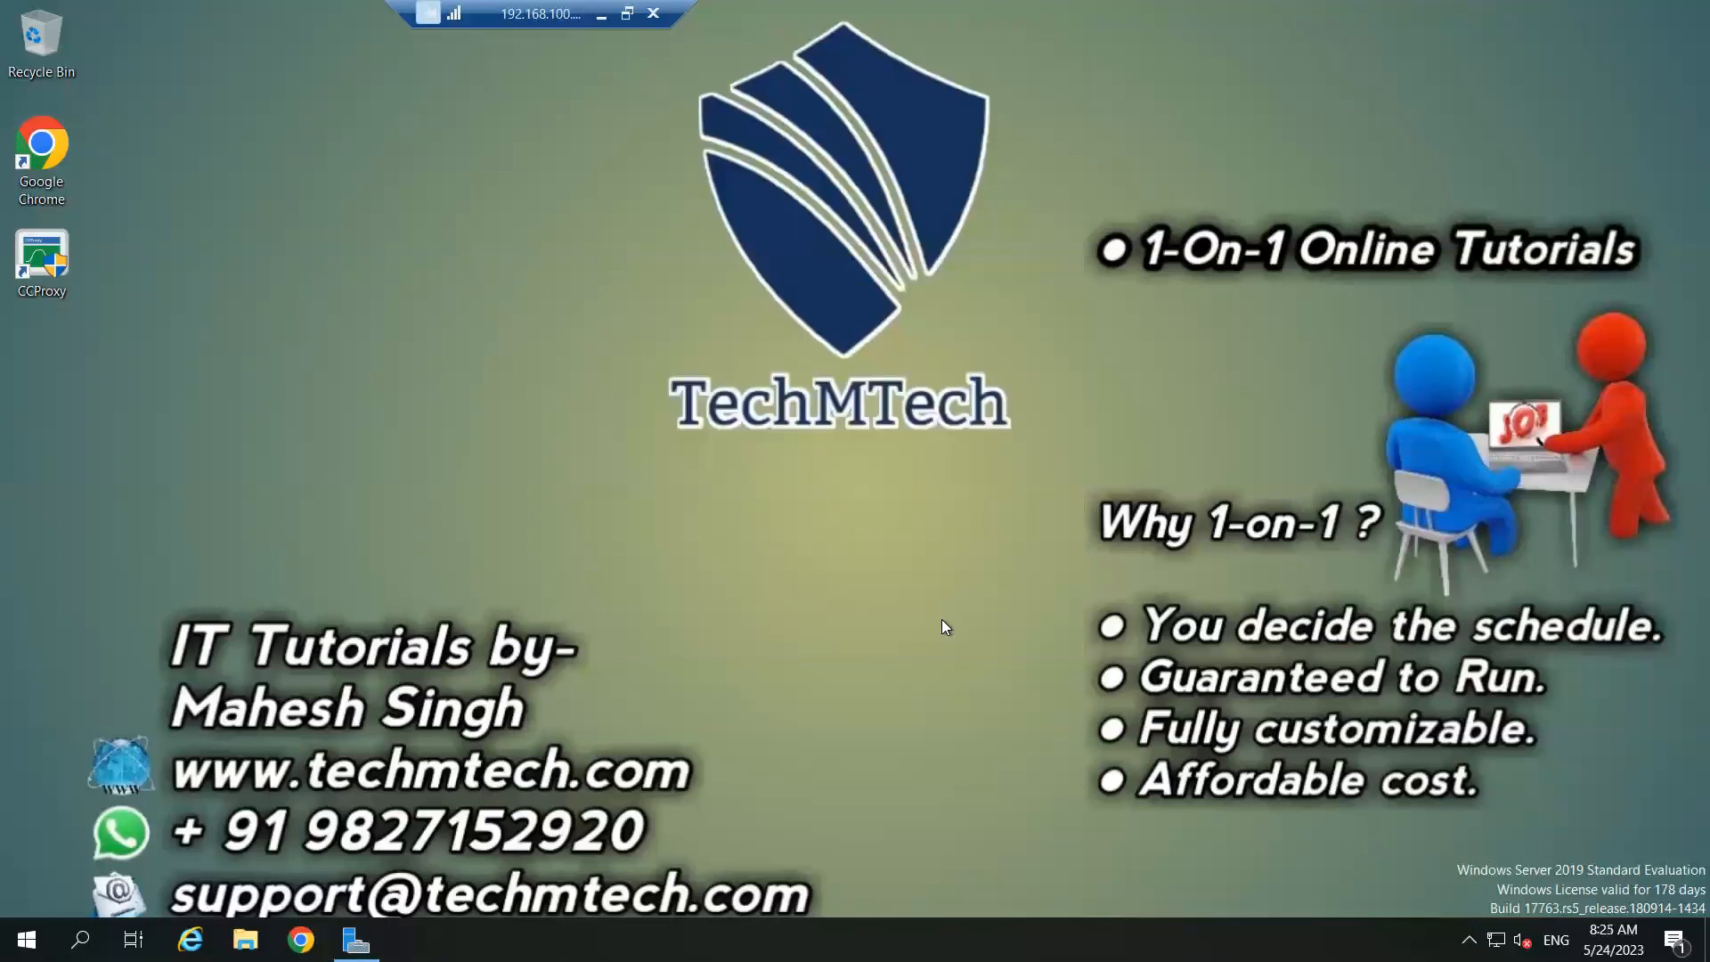
# - Minimize the remote desktop session and launch Paint from the Run prompt
pyautogui.moveTo(529, 16); pyautogui.dragTo(725, 16)
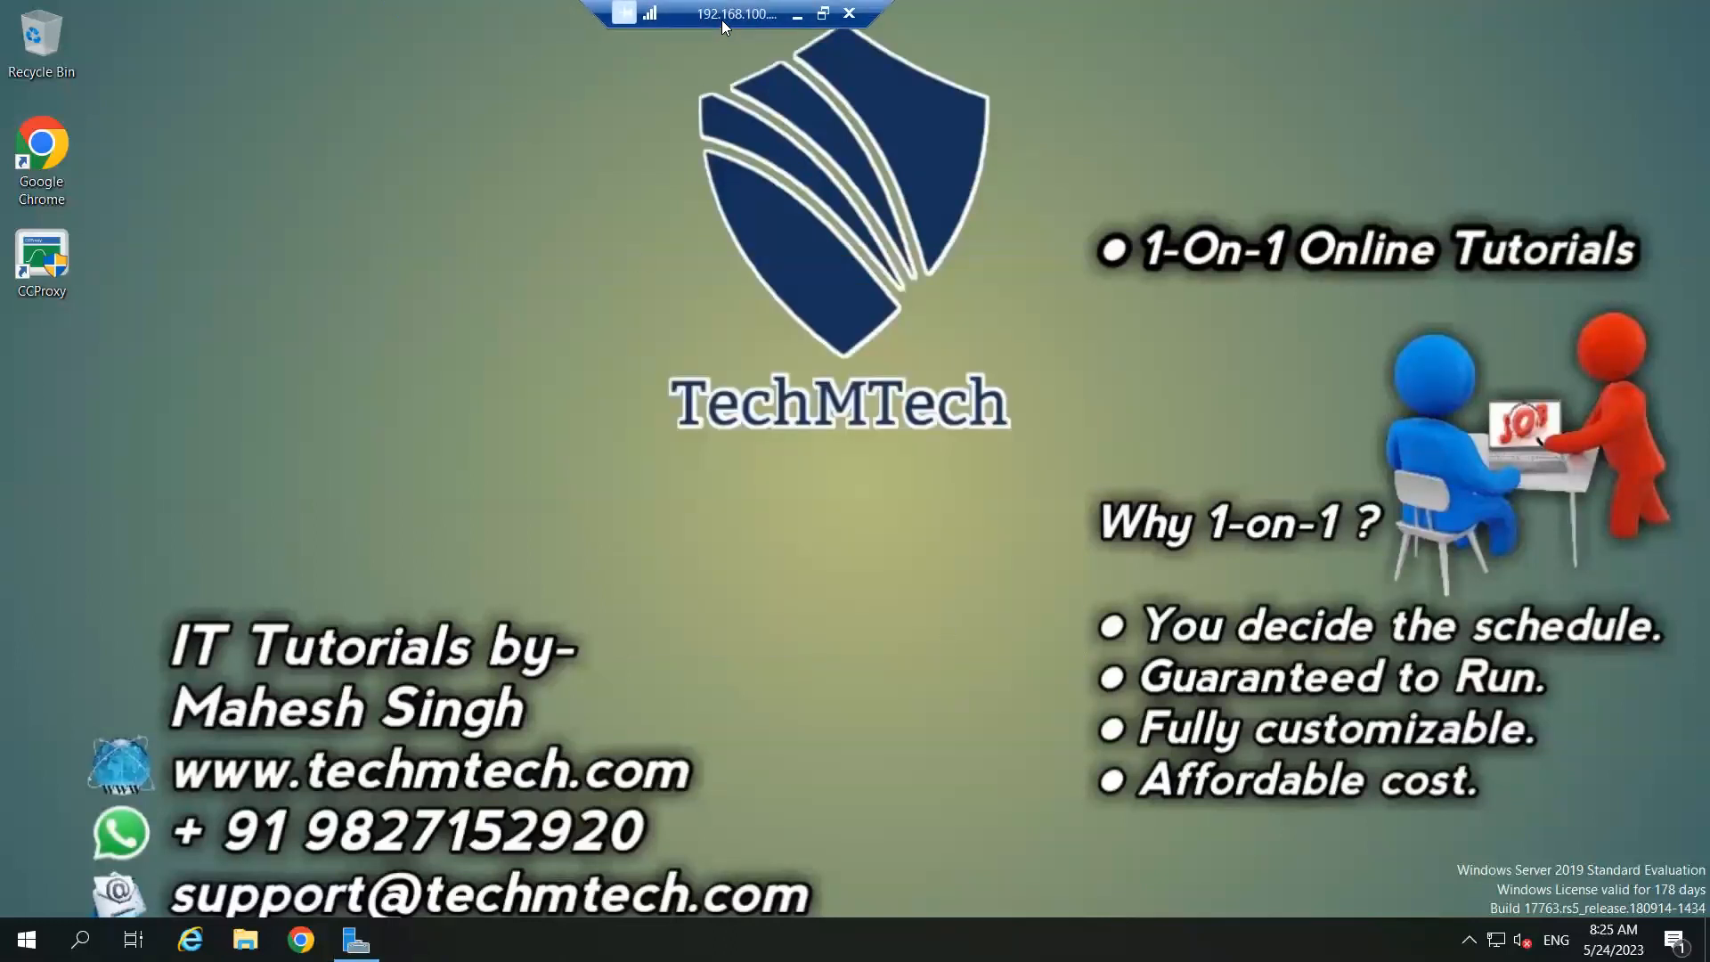
pyautogui.click(797, 14)
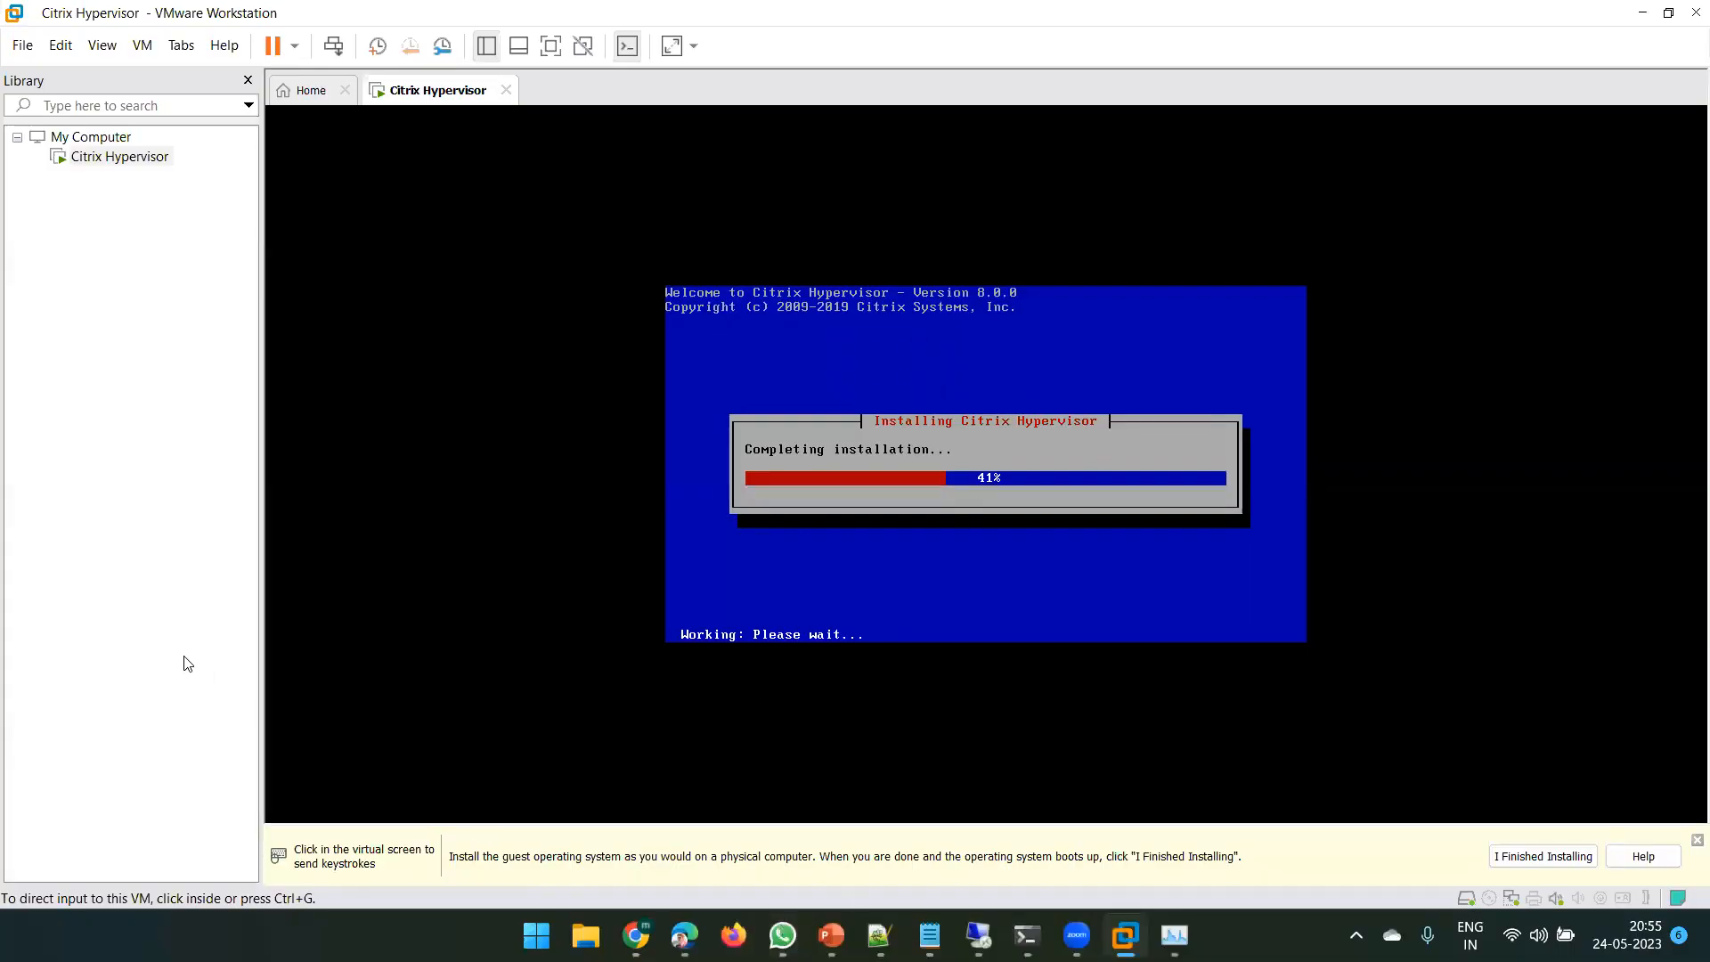
pyautogui.press('super+r')
pyautogui.press('Return')
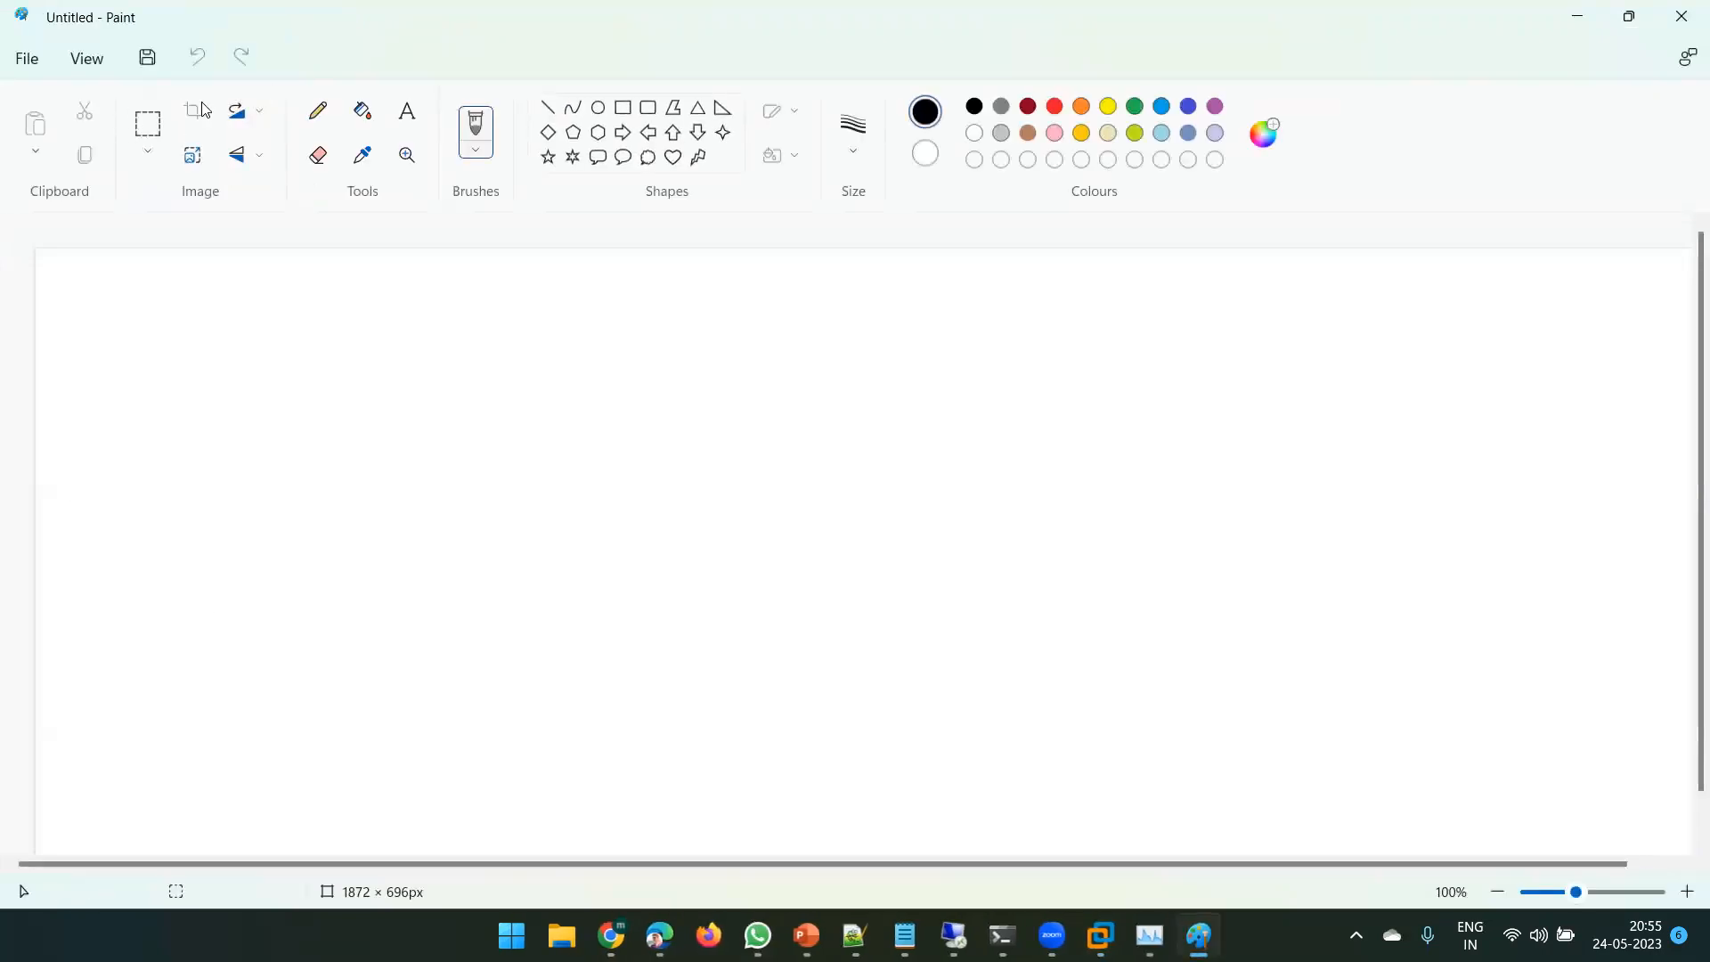
# - Draw two rectangle outlines side by side on the canvas
pyautogui.click(624, 107)
pyautogui.moveTo(188, 355)
pyautogui.mouseDown()
pyautogui.moveTo(202, 510)
pyautogui.moveTo(460, 545)
pyautogui.mouseUp()
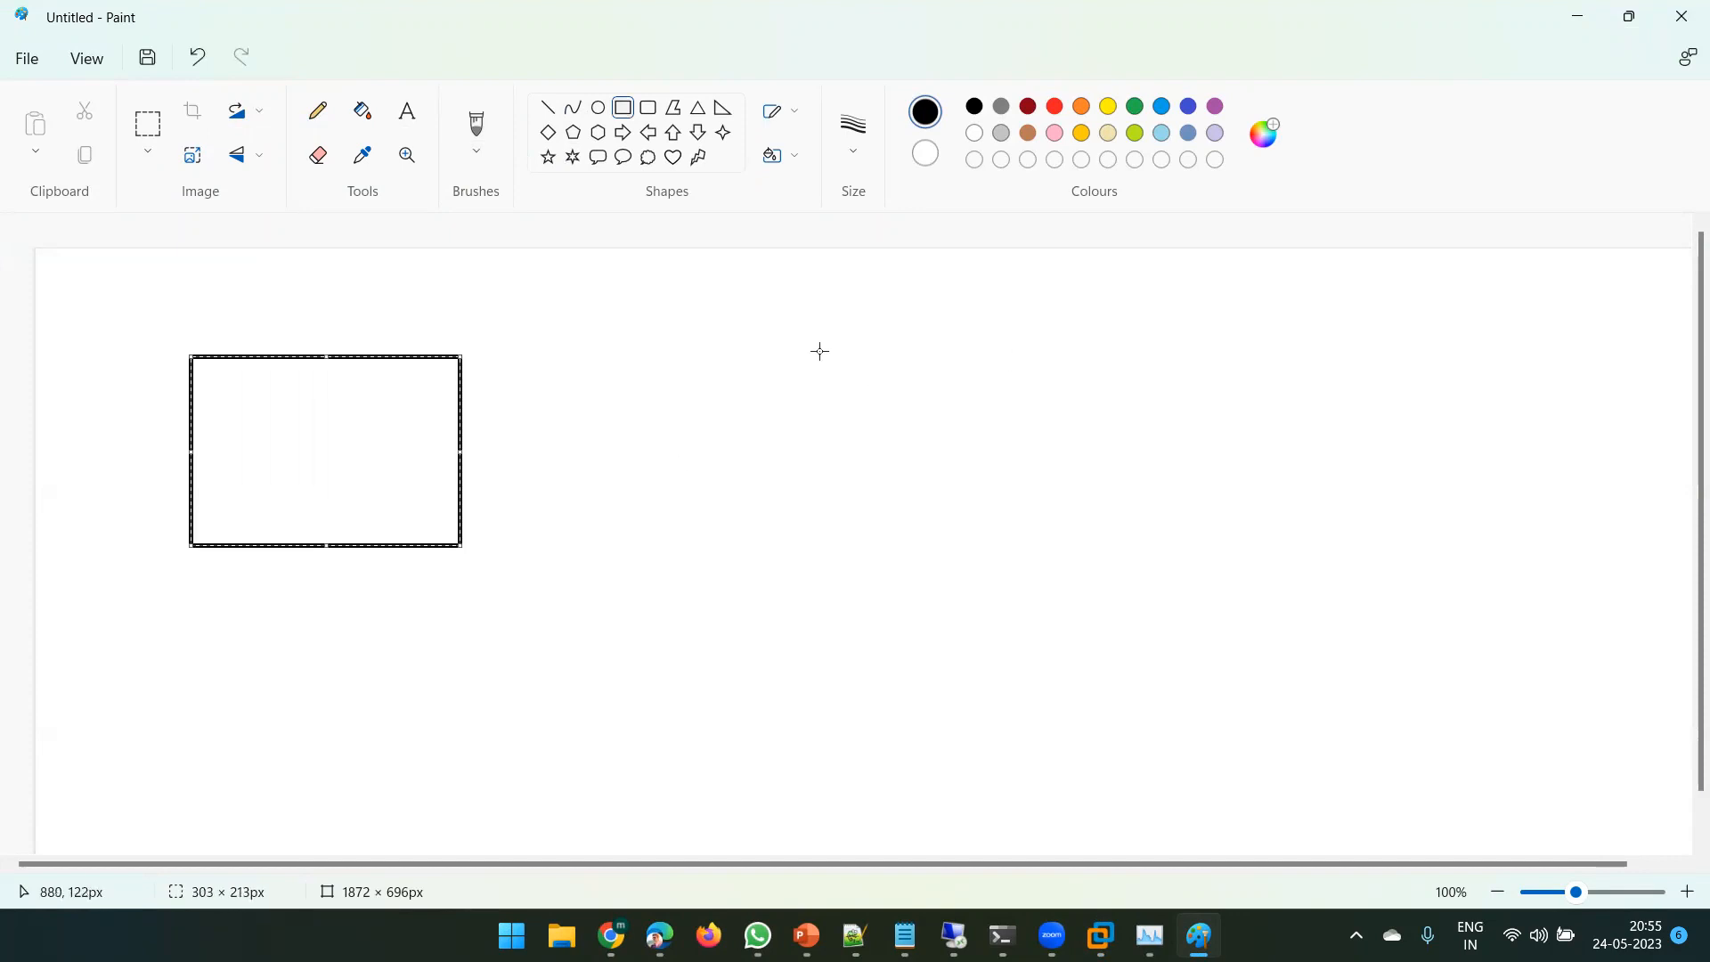
pyautogui.moveTo(810, 339); pyautogui.dragTo(1161, 532)
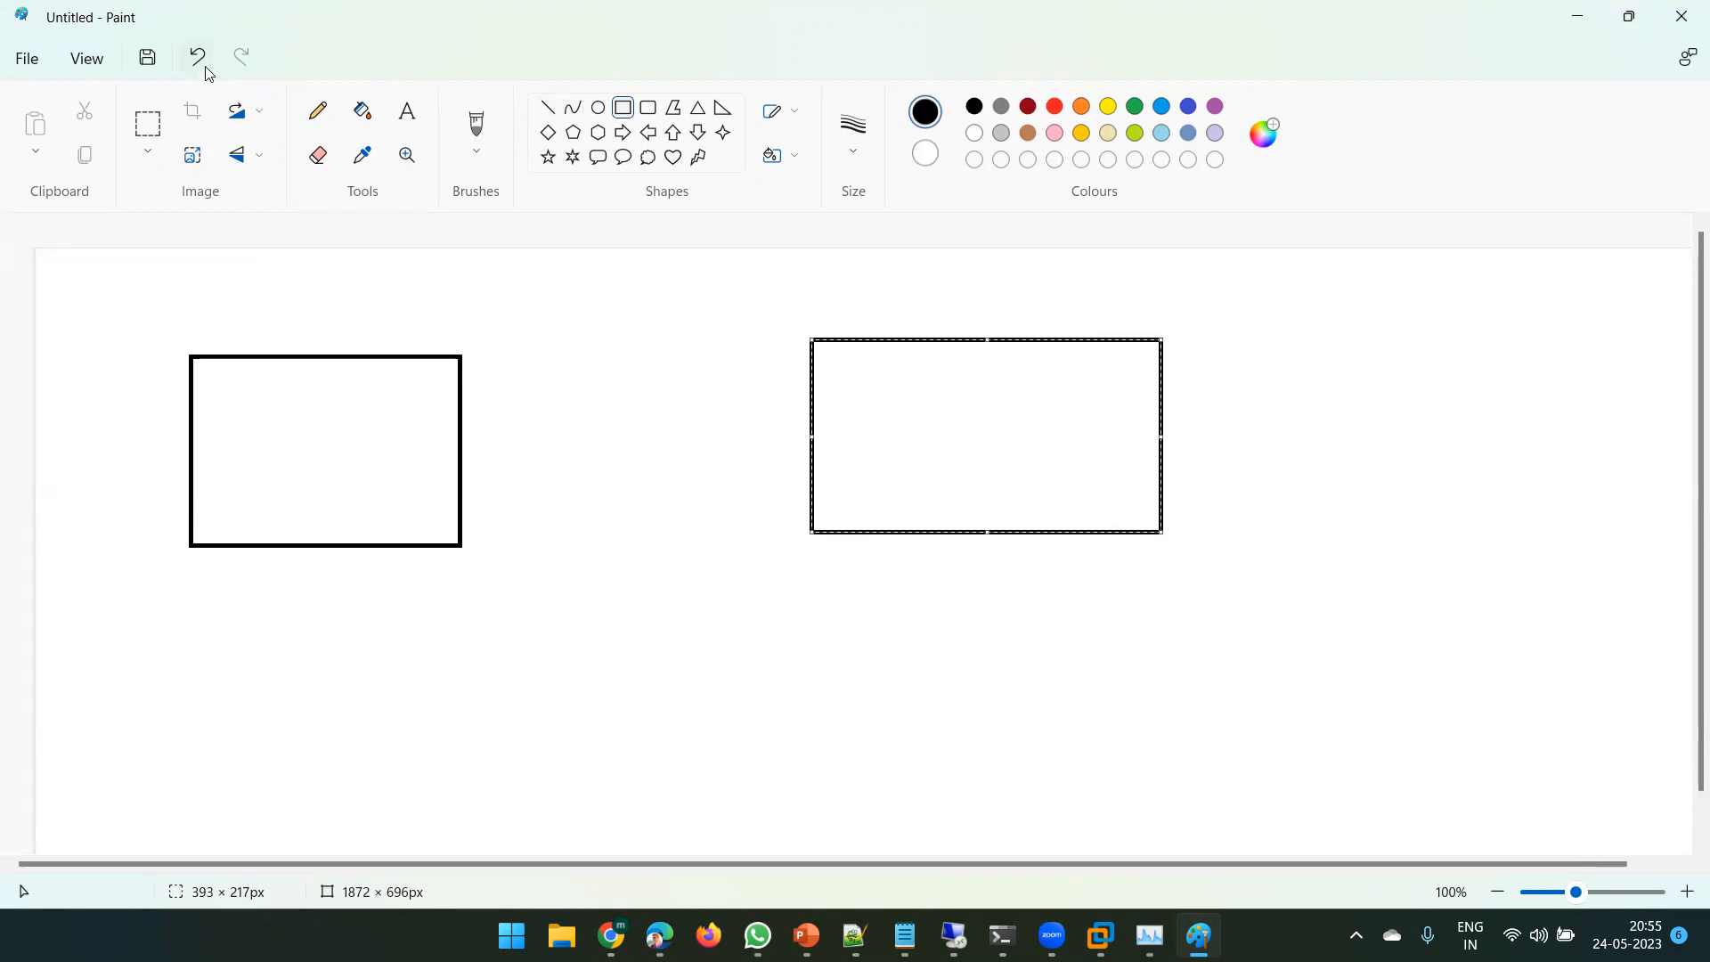
# - Label the left rectangle '4 GB RAM'
pyautogui.click(408, 111)
pyautogui.moveTo(222, 403); pyautogui.dragTo(448, 500)
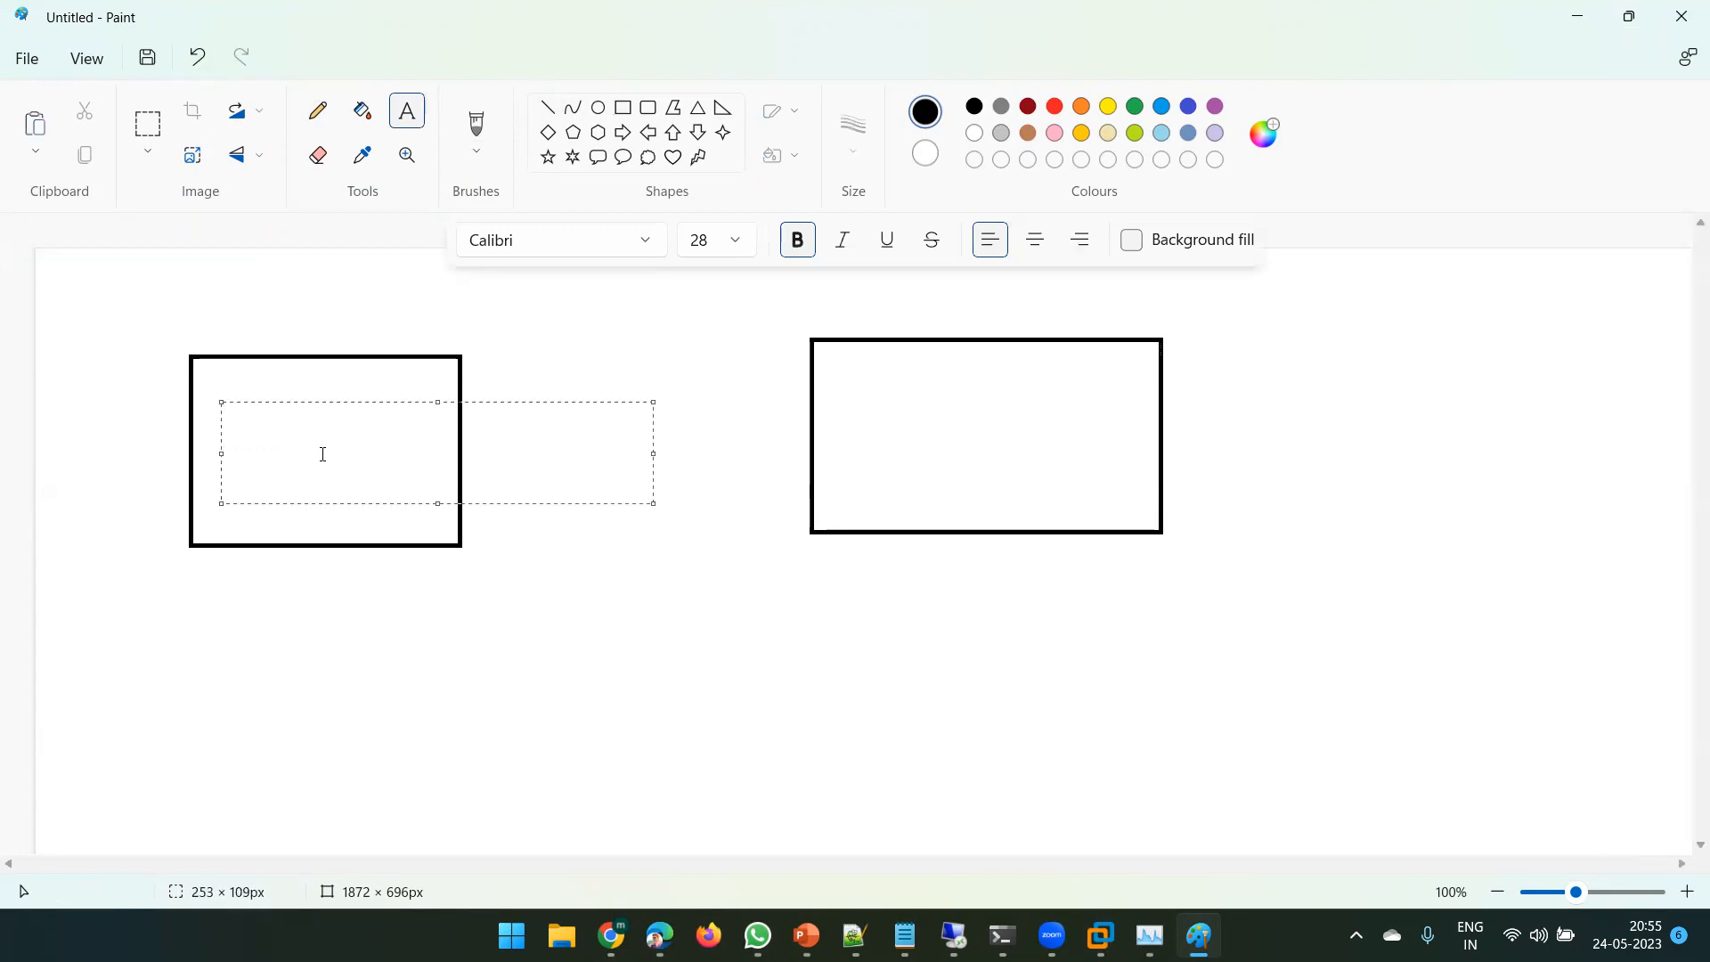
pyautogui.write('4 GB RAM ')
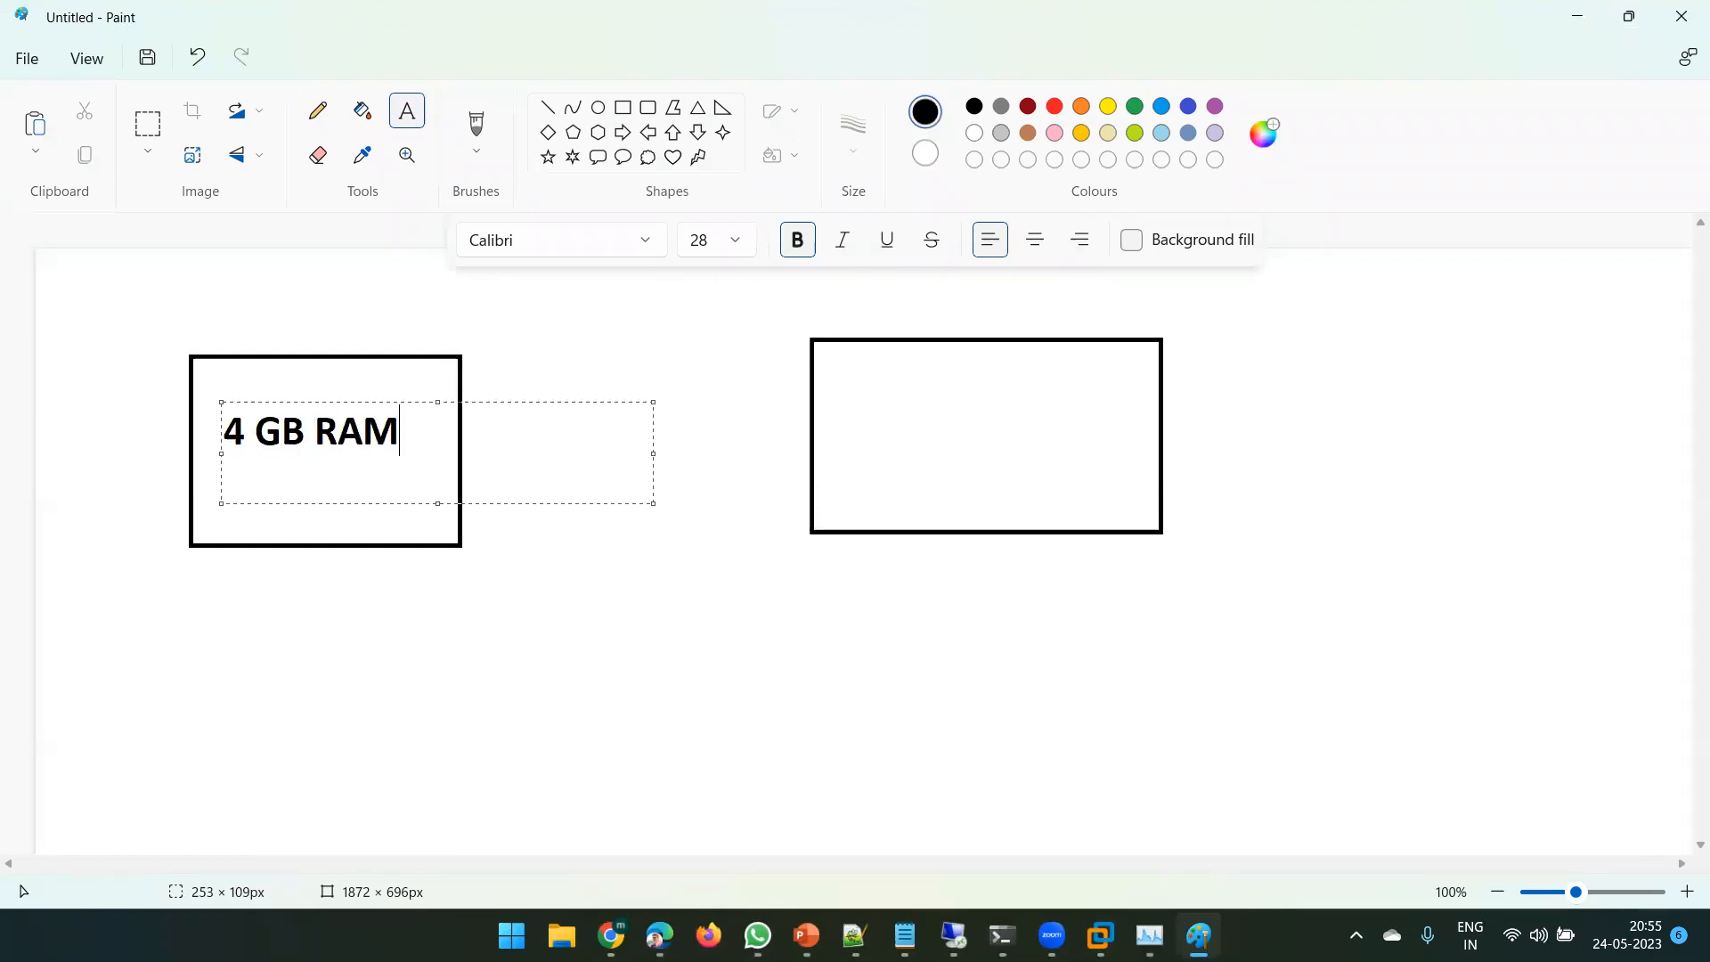
pyautogui.write('&')
pyautogui.press('BackSpace')
pyautogui.click(793, 339)
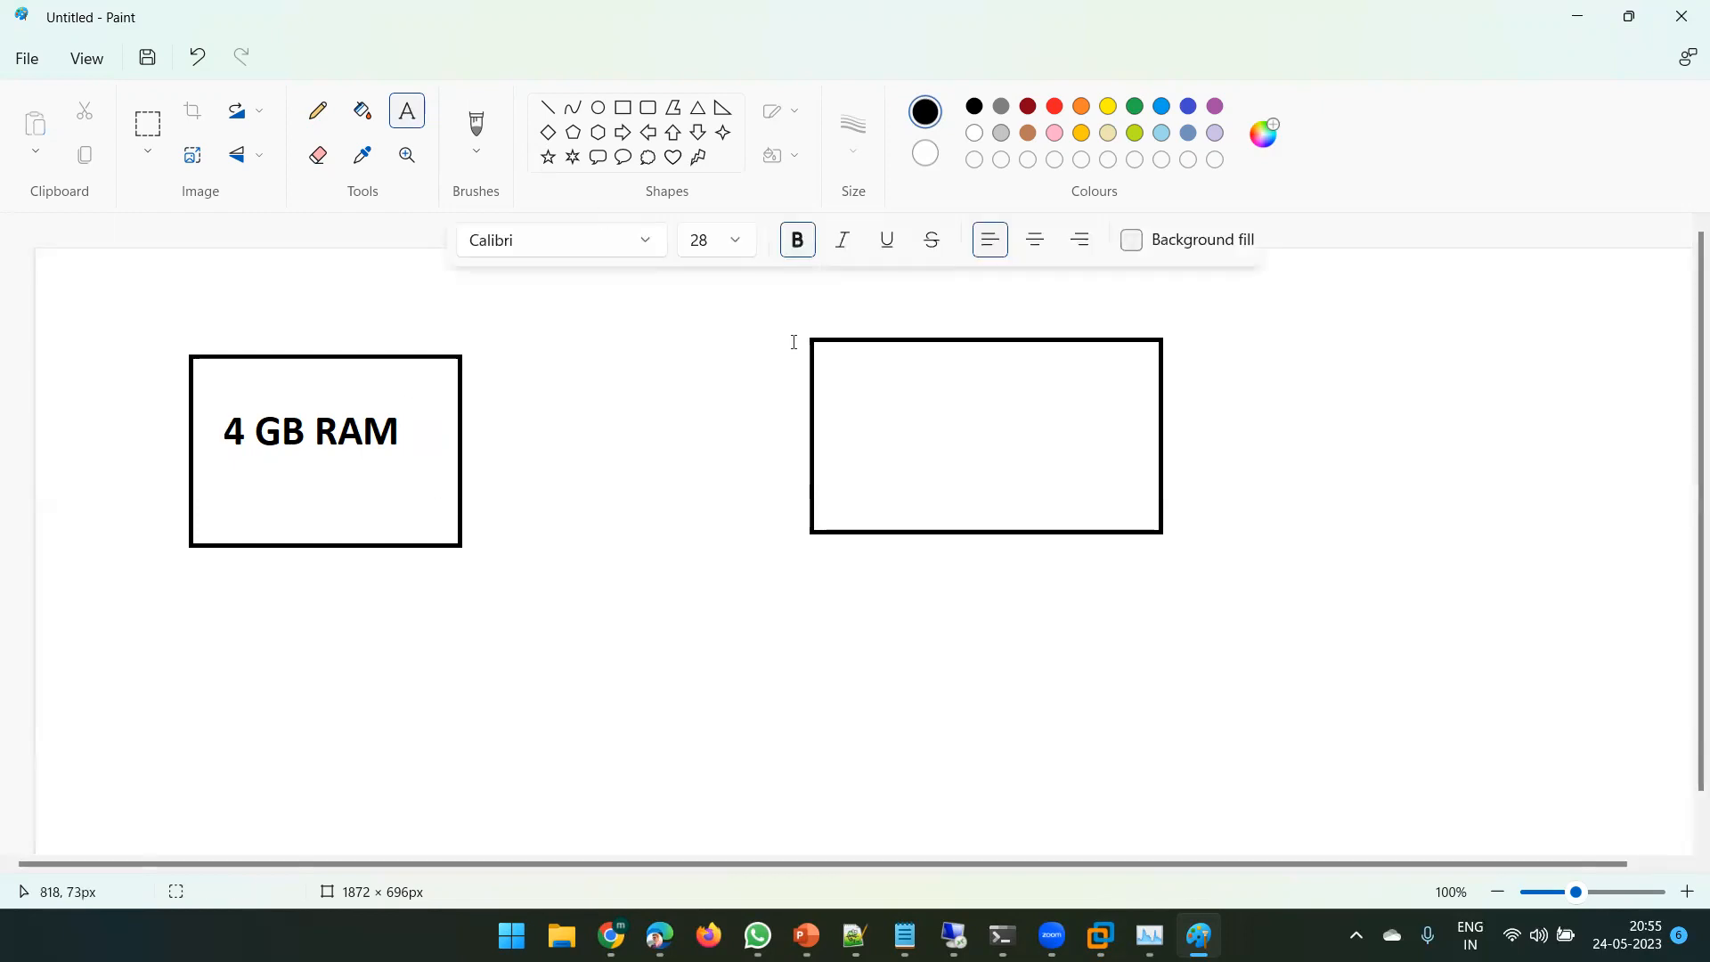
# - Label the right rectangle '32 GB RAM, 500 SSD', wrapped onto two lines
pyautogui.moveTo(835, 366); pyautogui.dragTo(1149, 526)
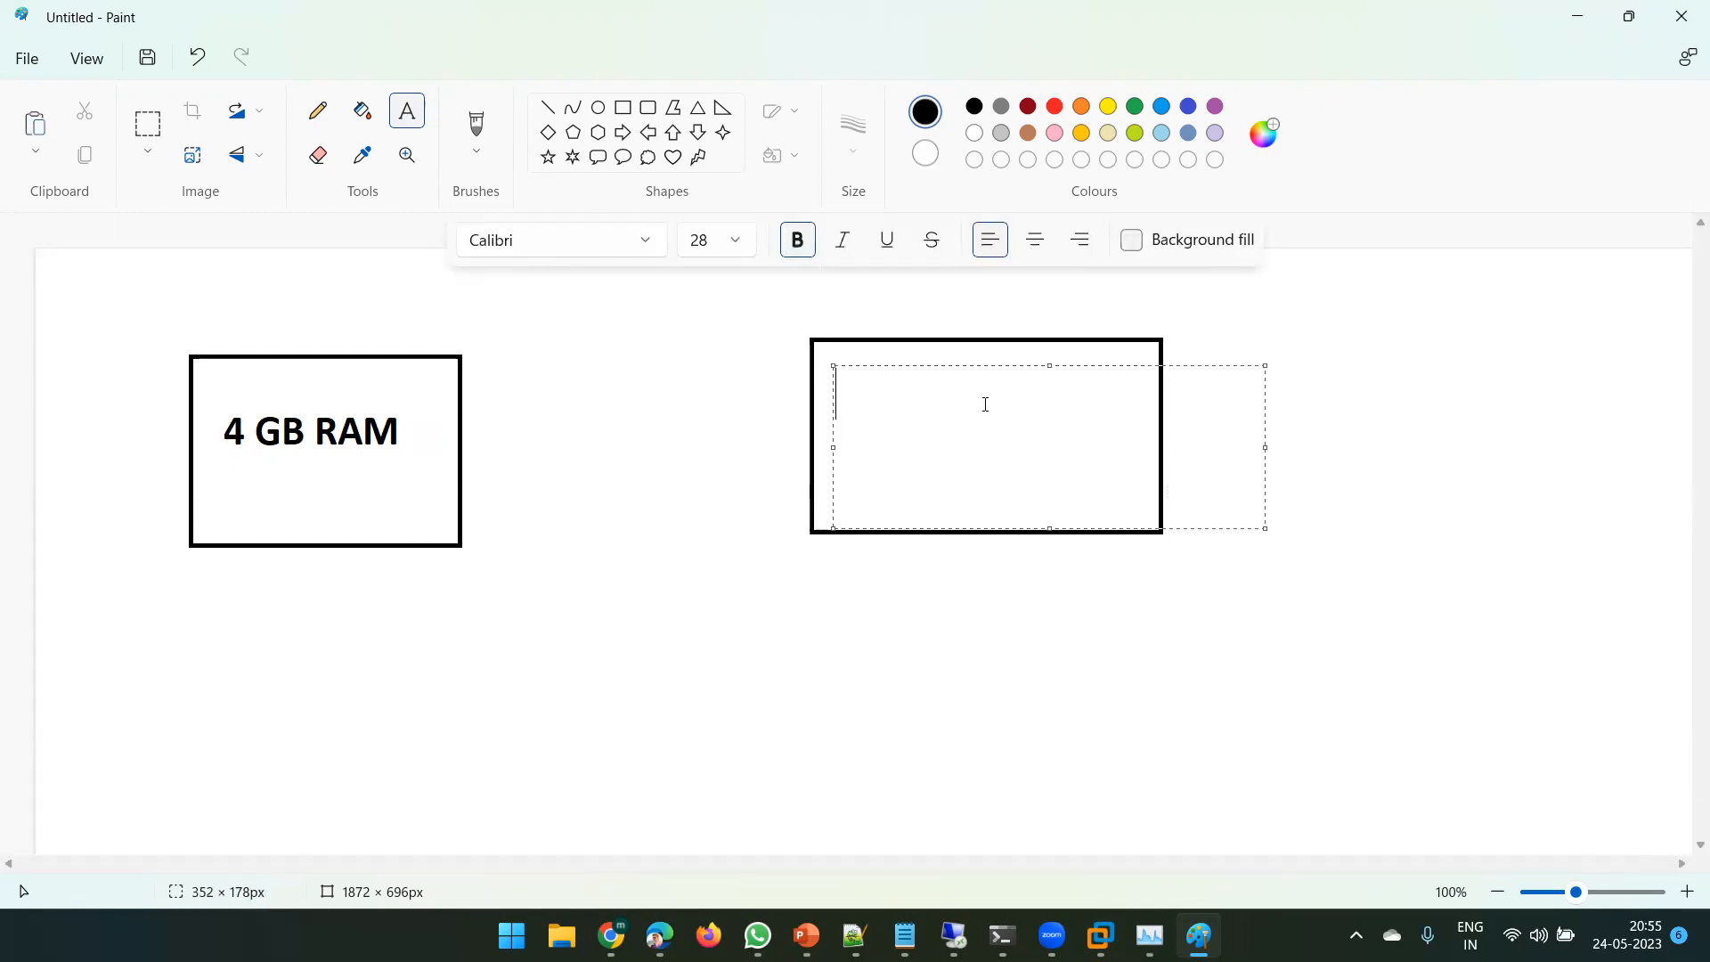
pyautogui.write('32 G')
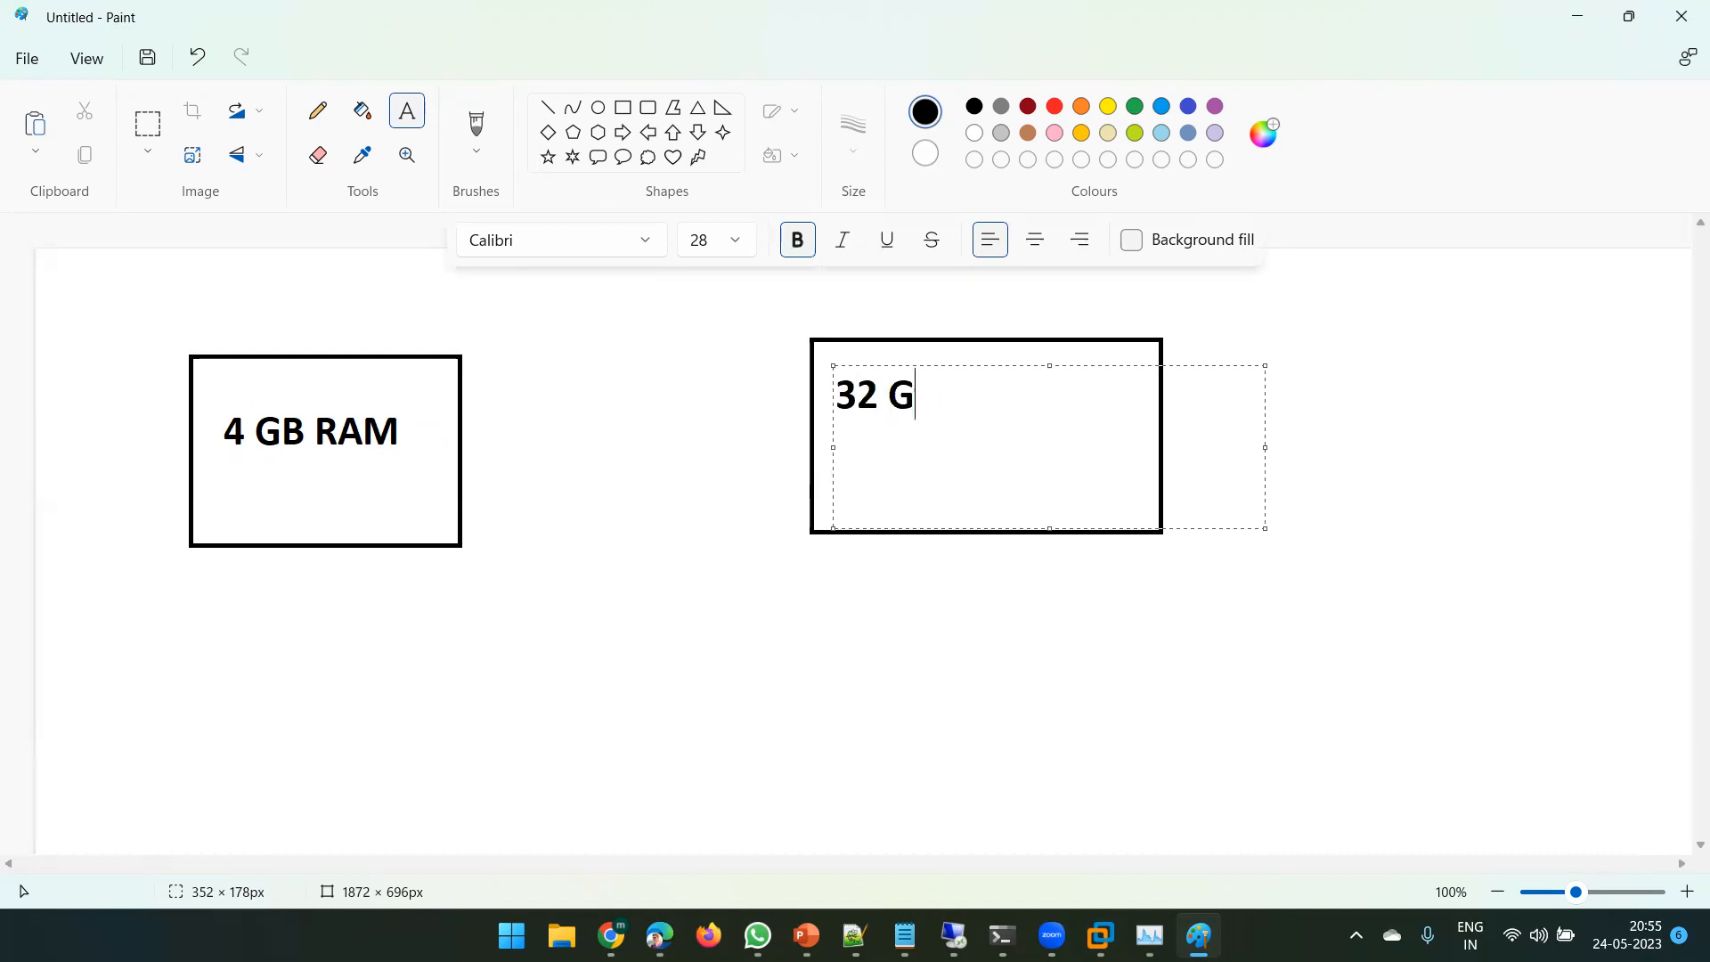
pyautogui.write('B RAM, 500 SSD')
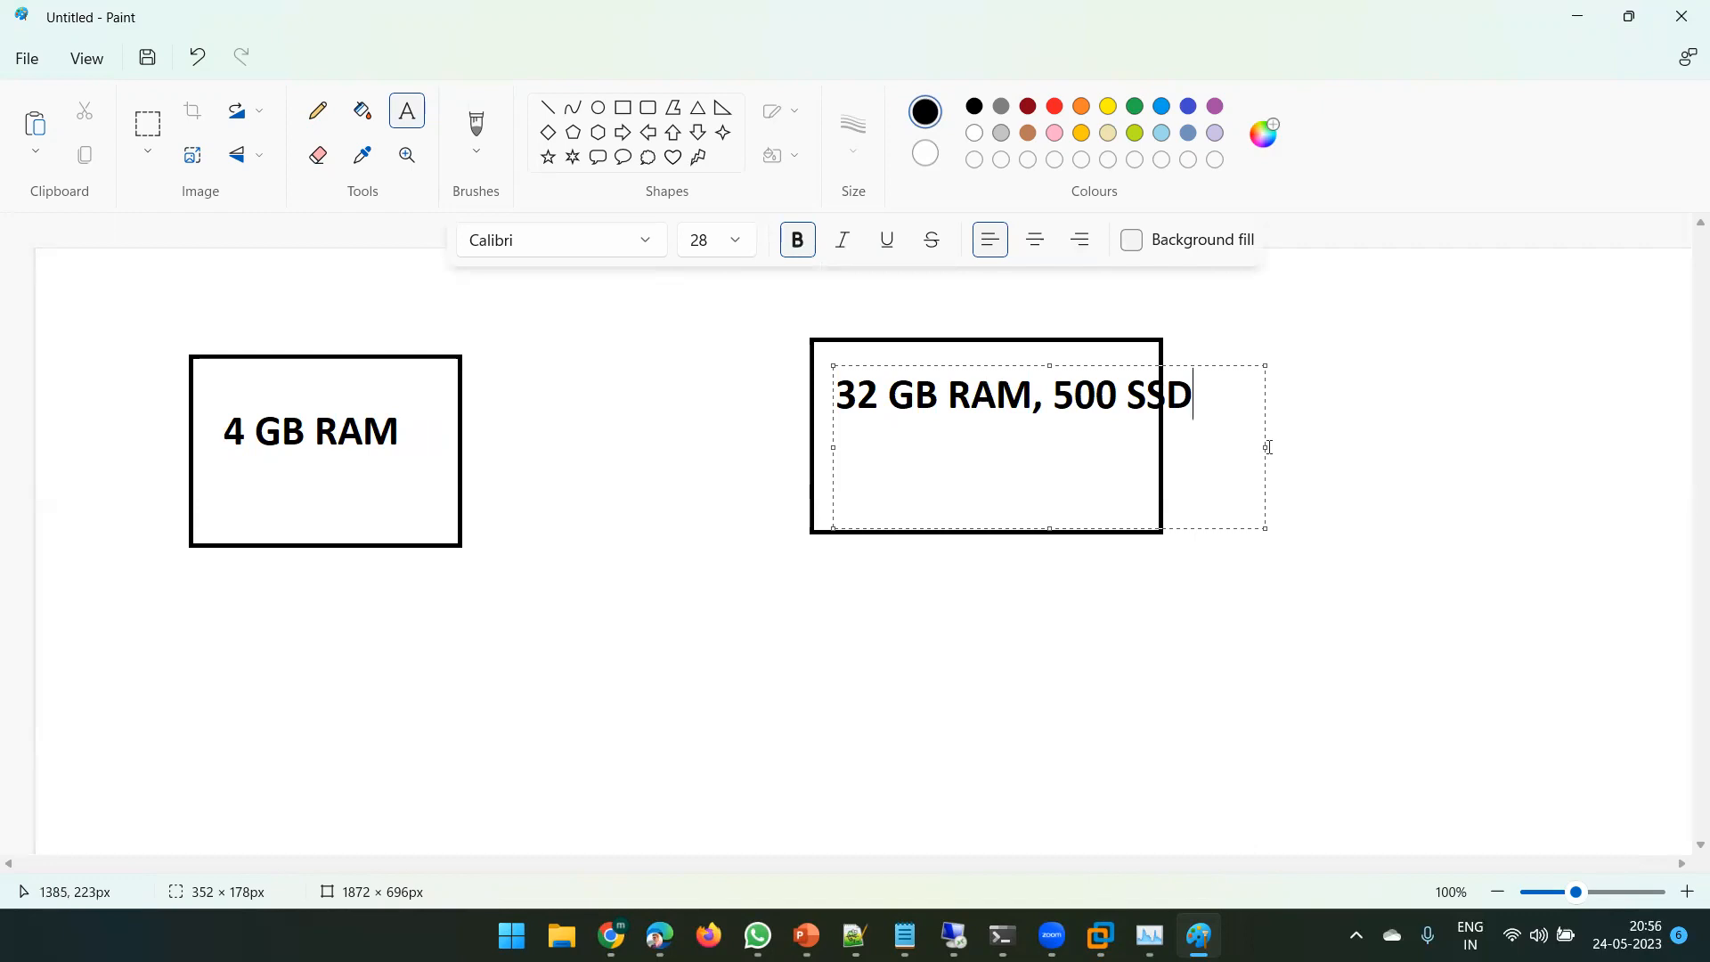
pyautogui.moveTo(1266, 449); pyautogui.dragTo(1130, 427)
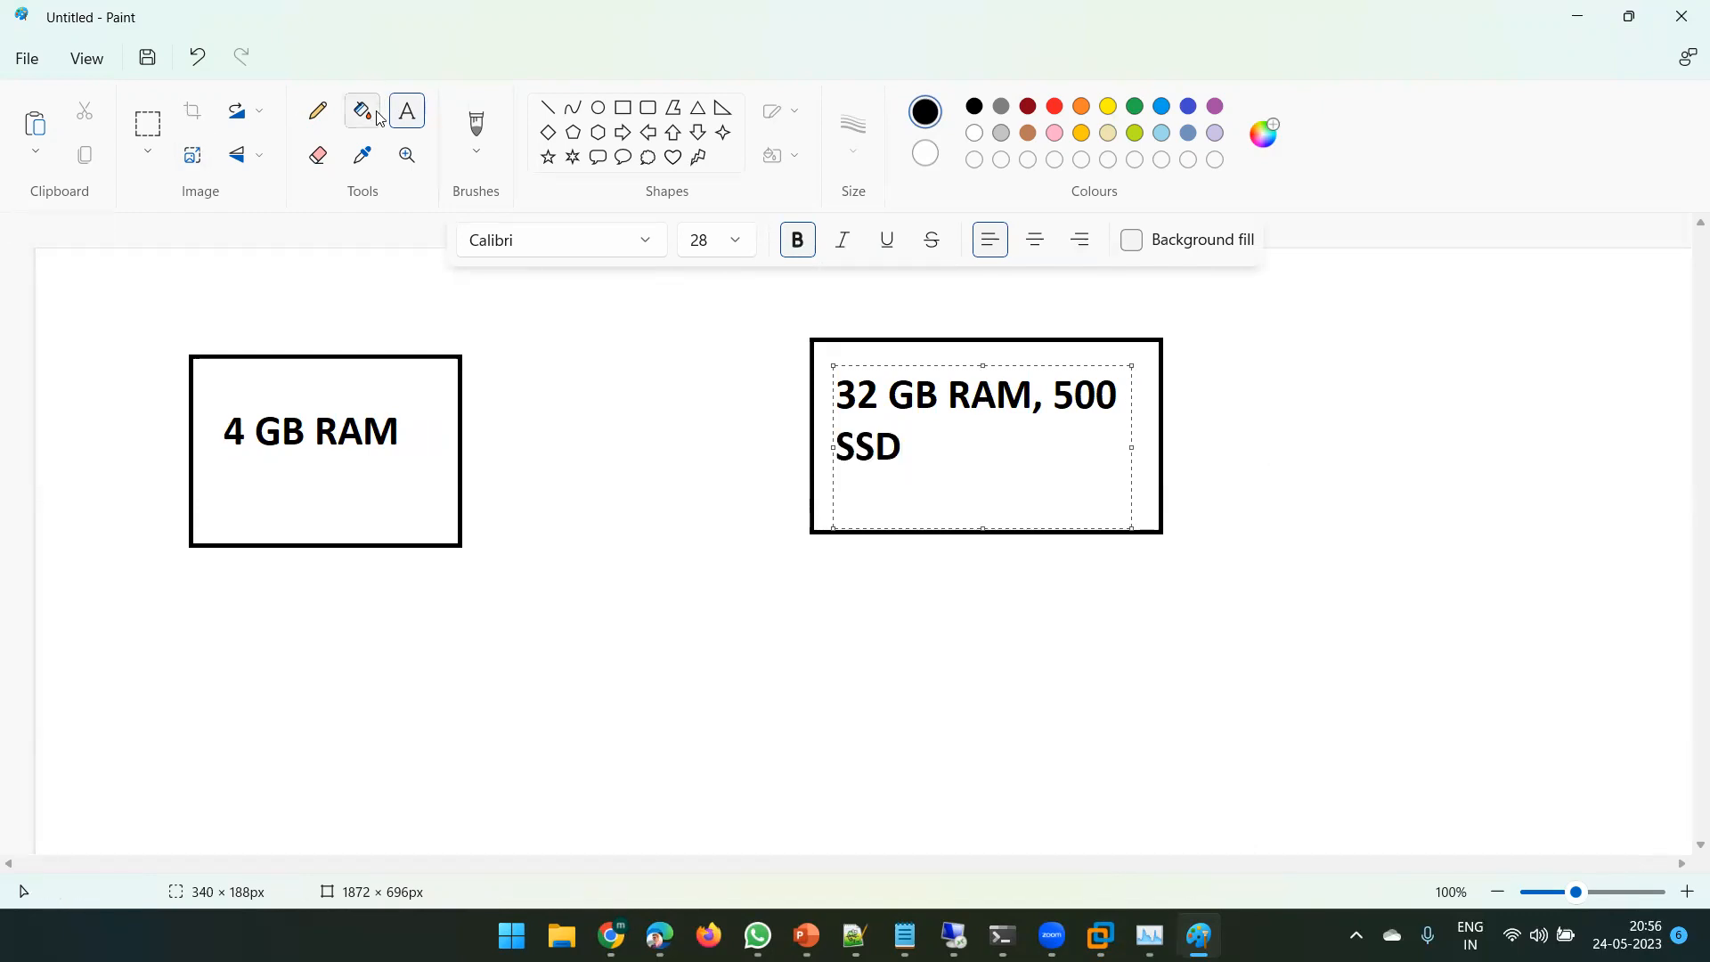
pyautogui.click(407, 118)
# - Add a 'DC' label below the left rectangle and start a text box below the right one
pyautogui.moveTo(197, 573); pyautogui.dragTo(466, 677)
pyautogui.write('DC')
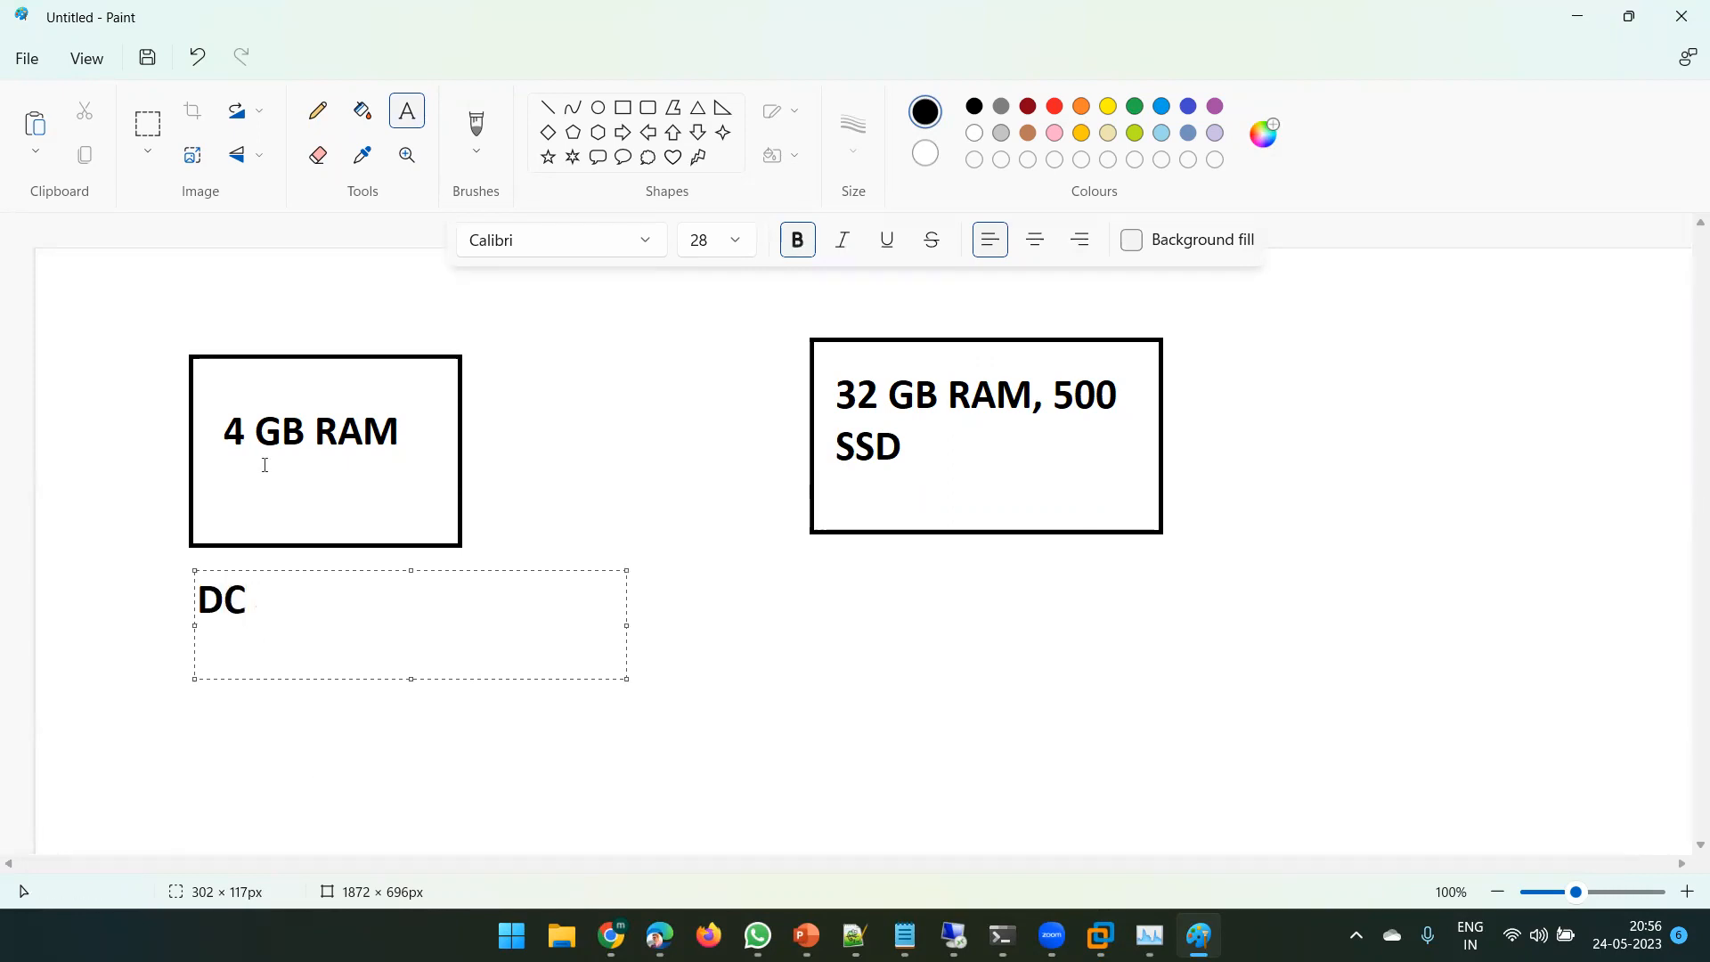
pyautogui.click(408, 114)
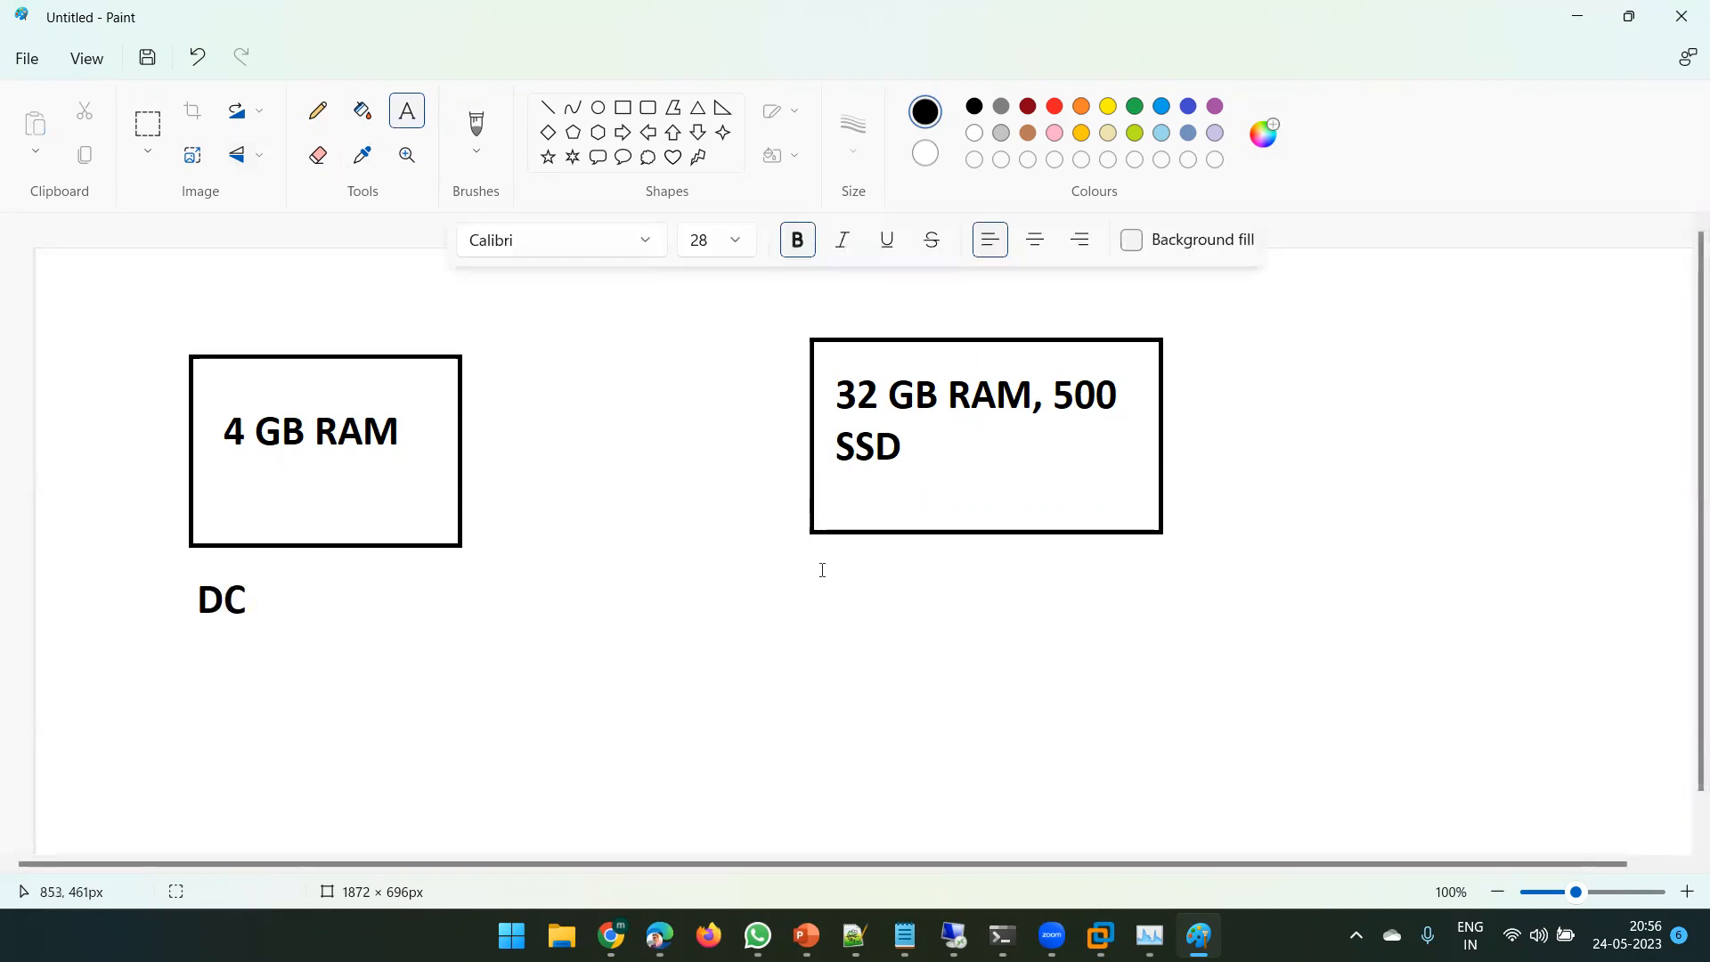
pyautogui.moveTo(814, 541); pyautogui.dragTo(1135, 681)
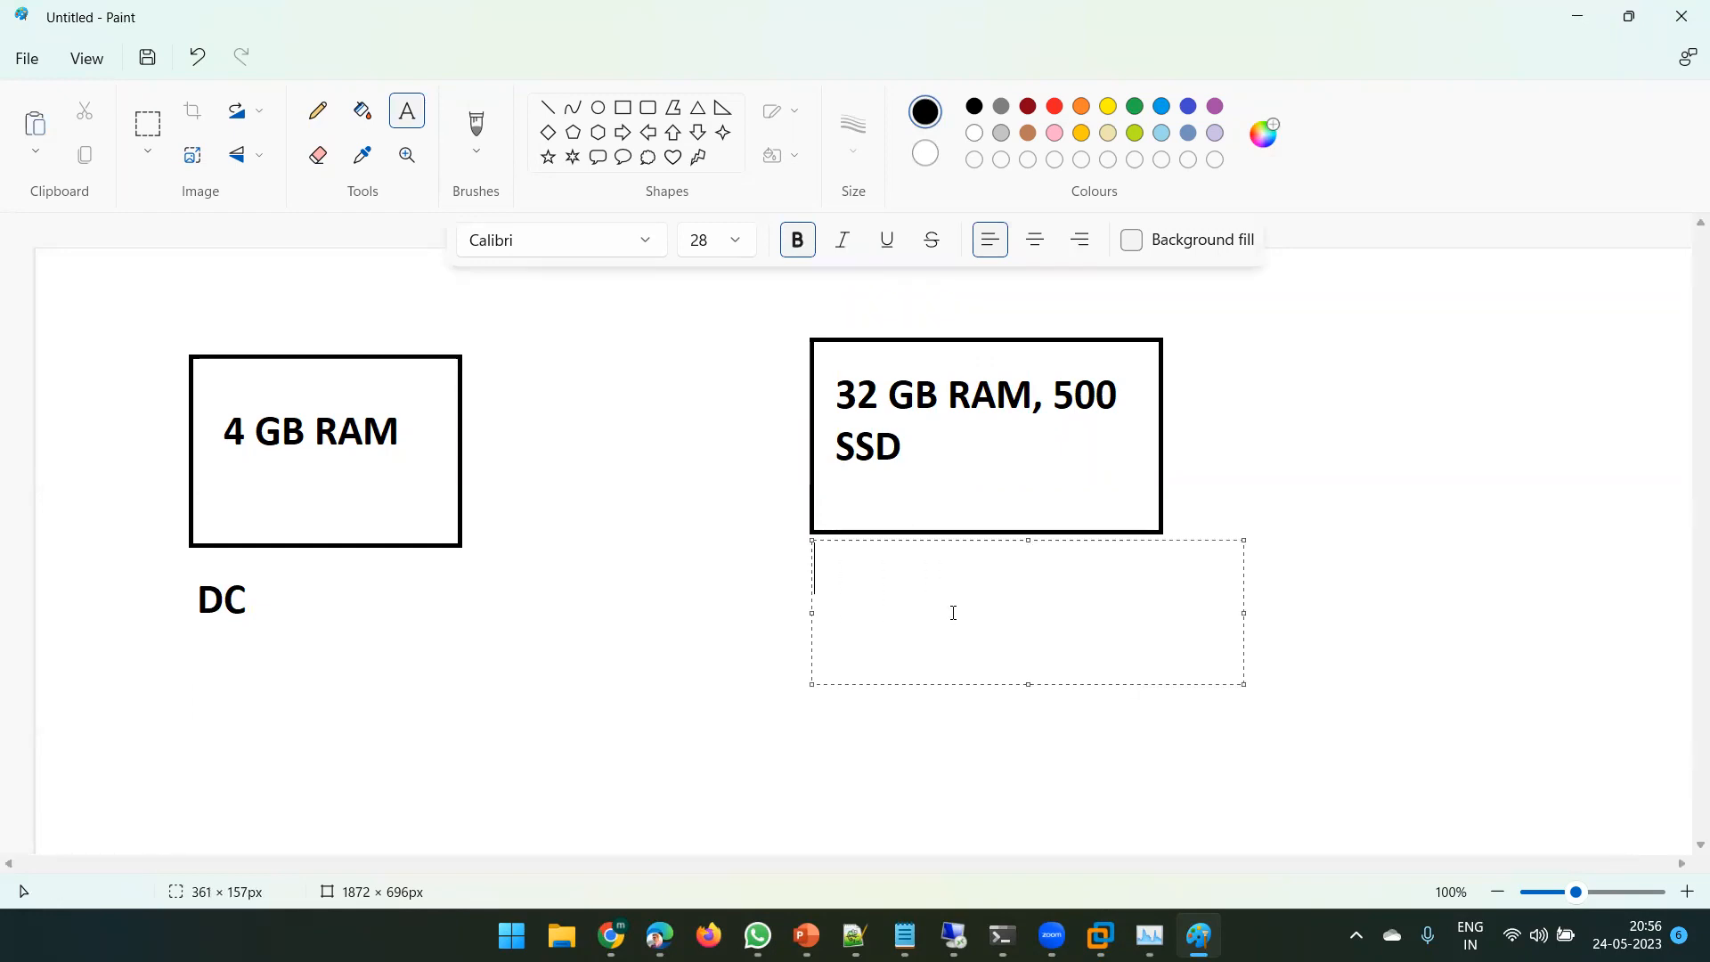
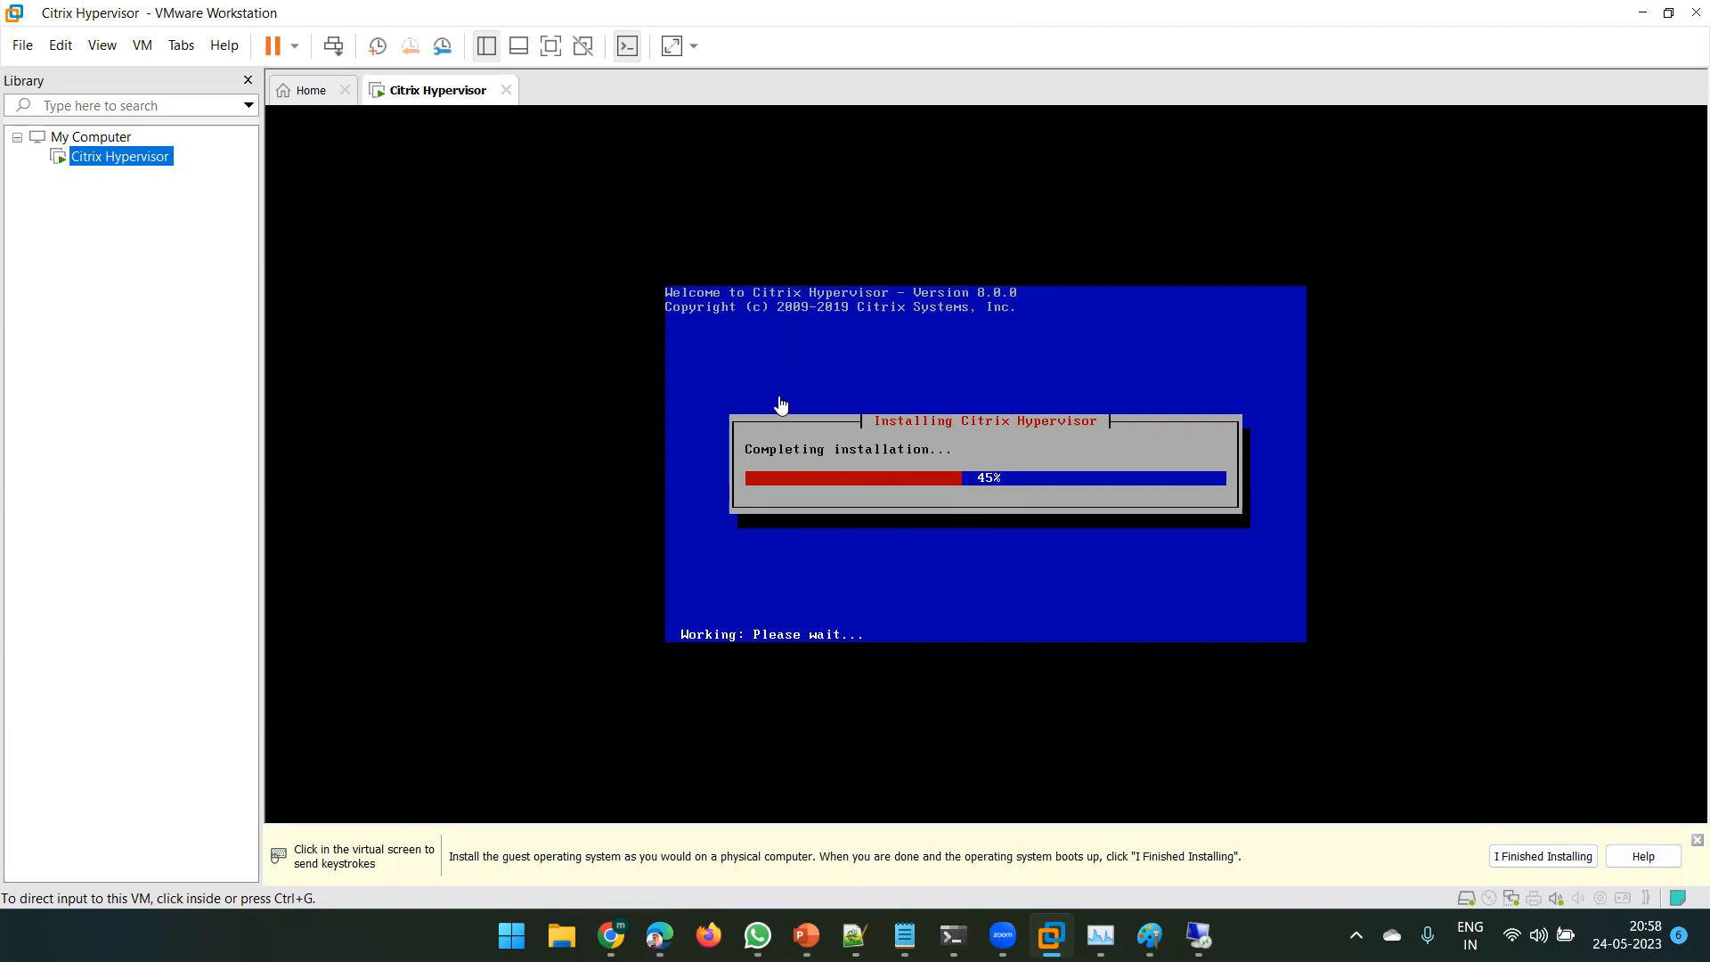
# - Minimize VMware Workstation while the Citrix Hypervisor 8.0.0 install keeps running at 45%
pyautogui.click(1643, 12)
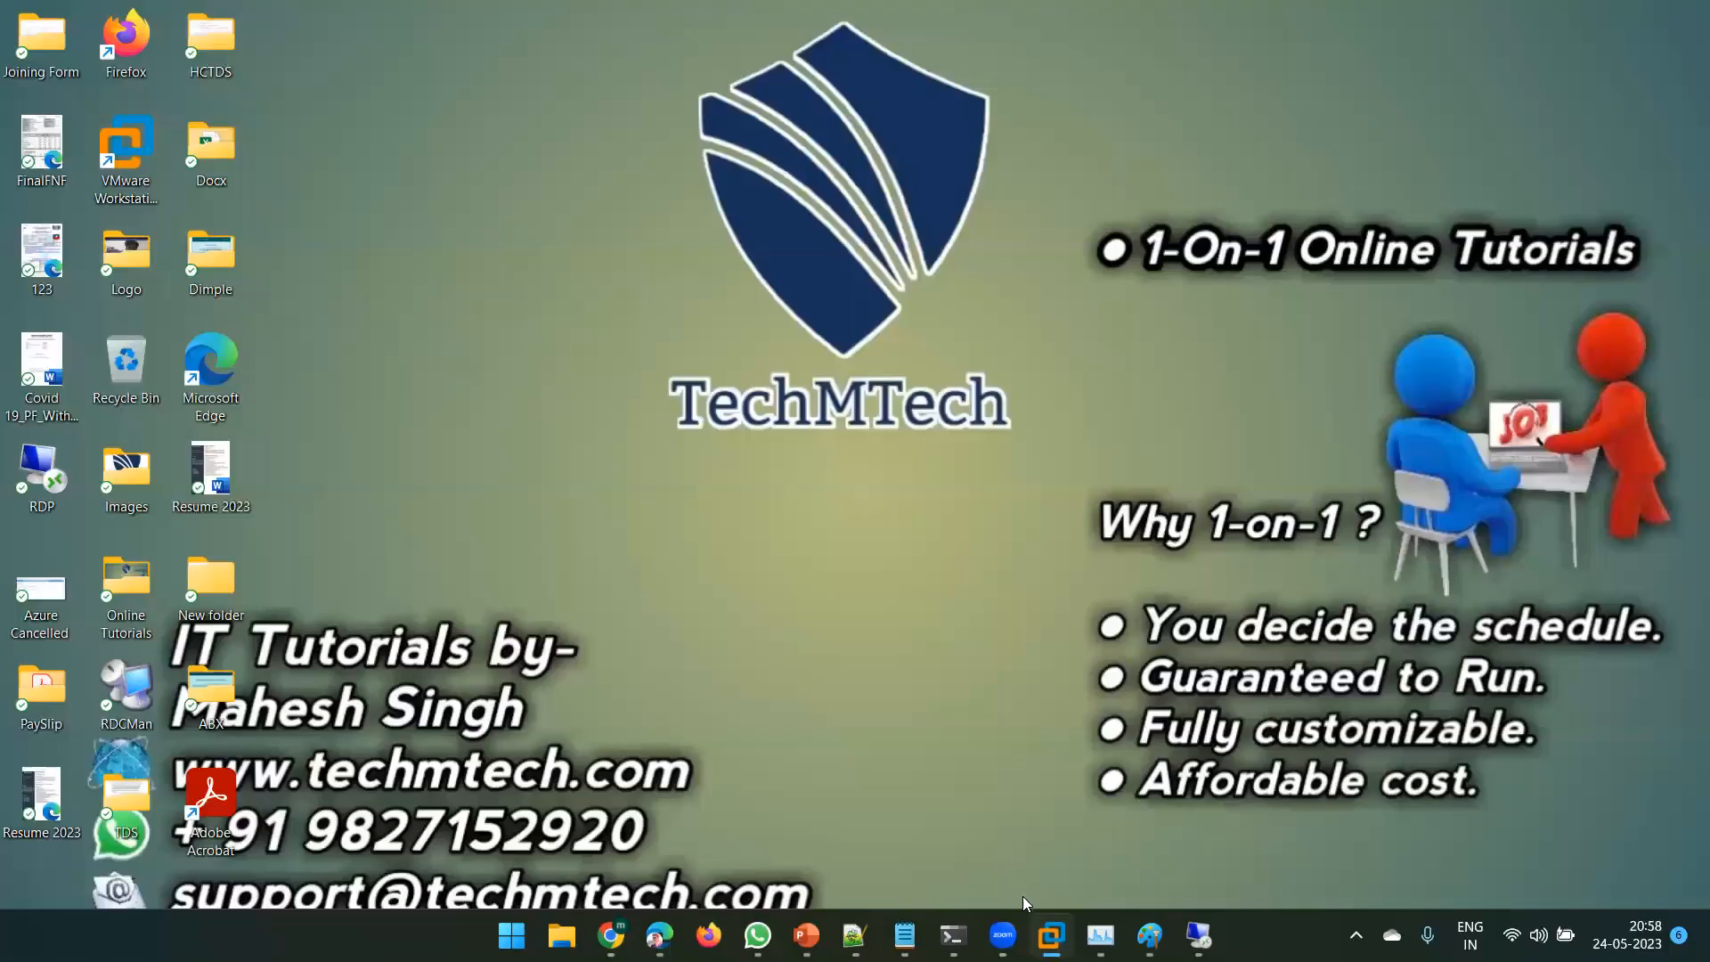
# - Switch to the Windows Server remote session and launch Citrix XenCenter from the Citrix Start folder
pyautogui.click(1199, 935)
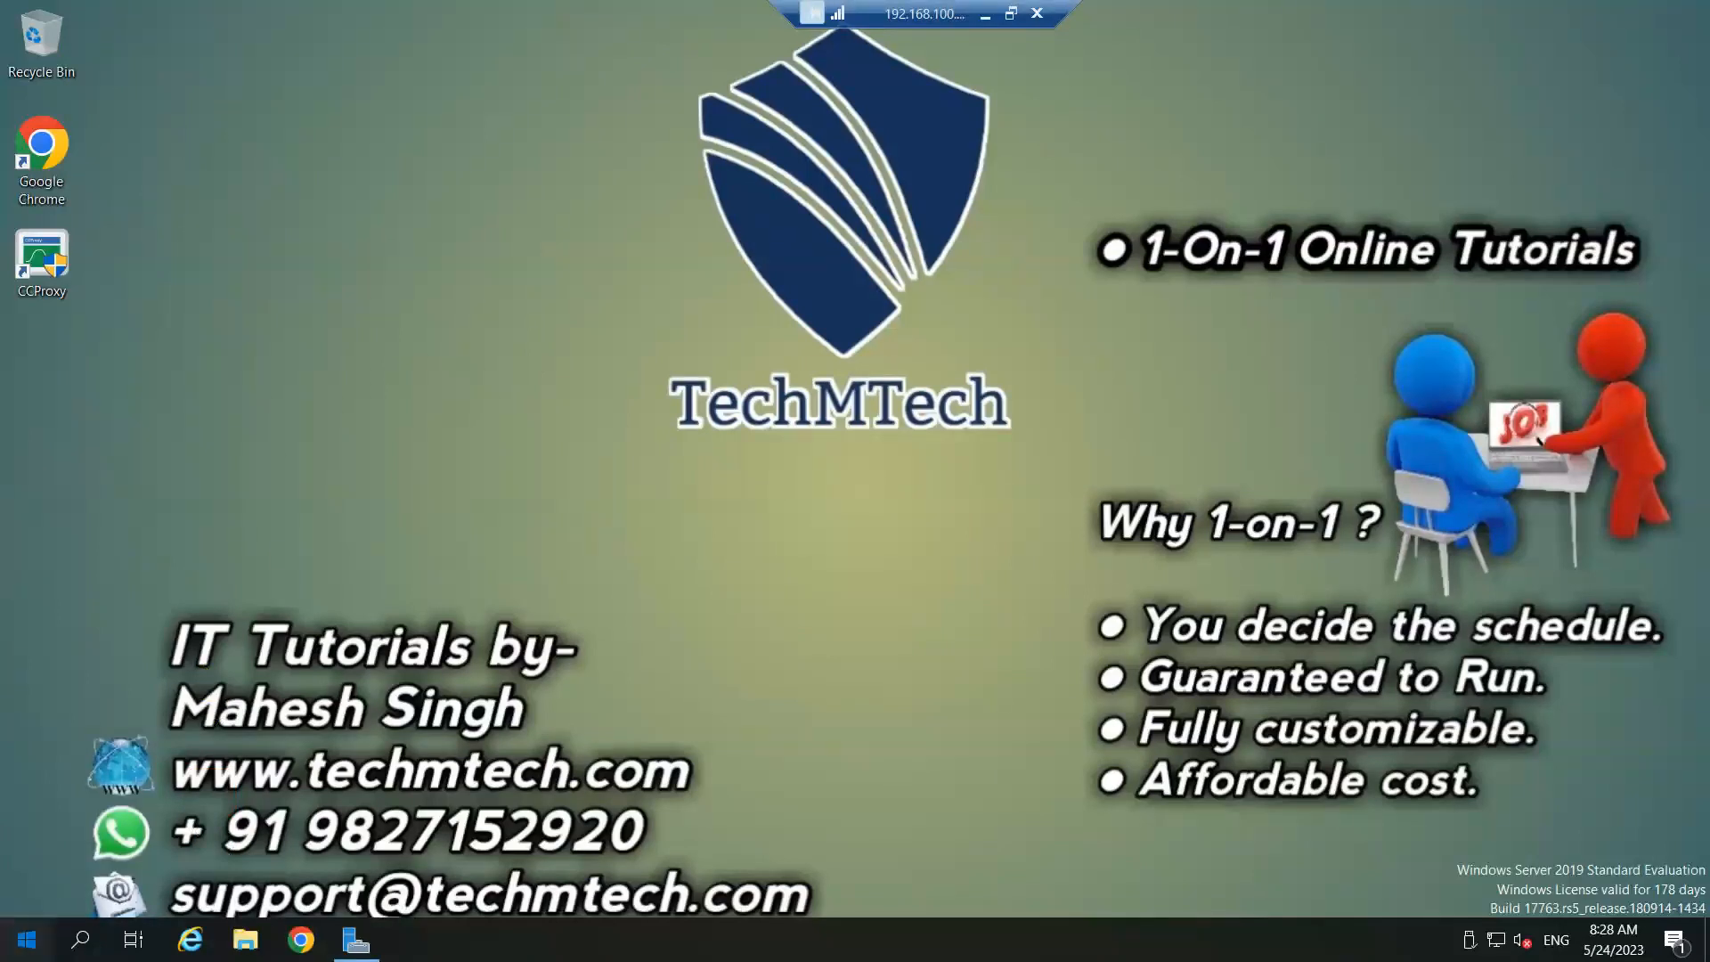
pyautogui.click(27, 940)
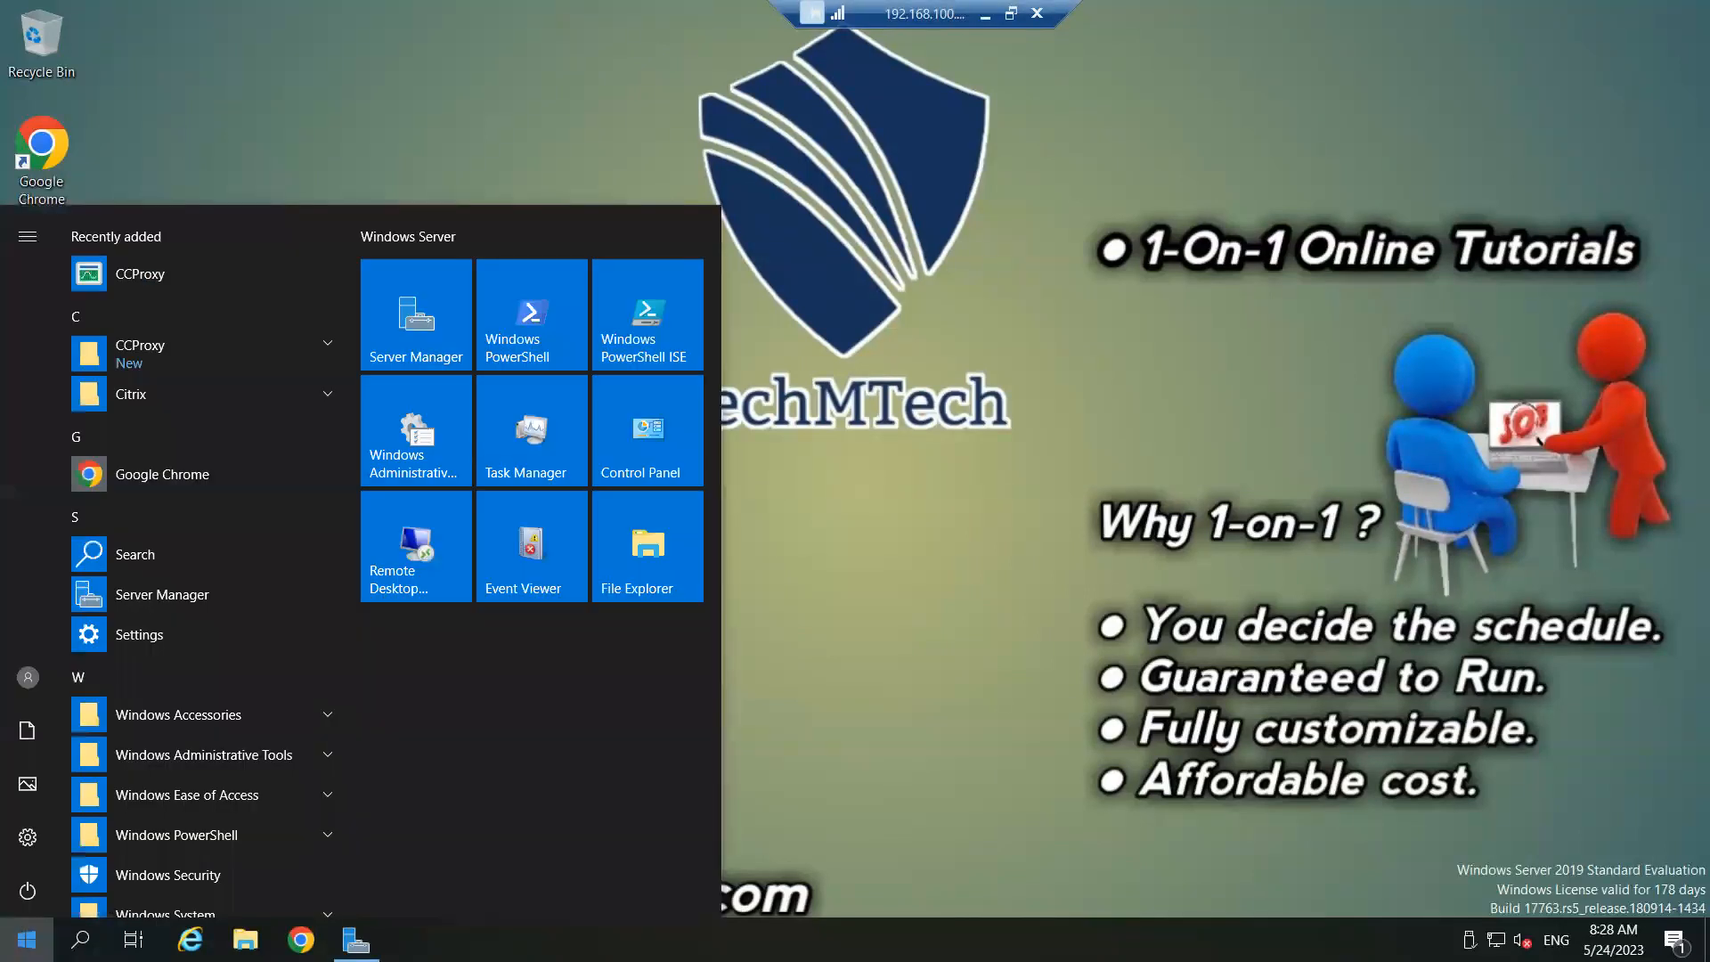
pyautogui.click(190, 392)
pyautogui.click(162, 430)
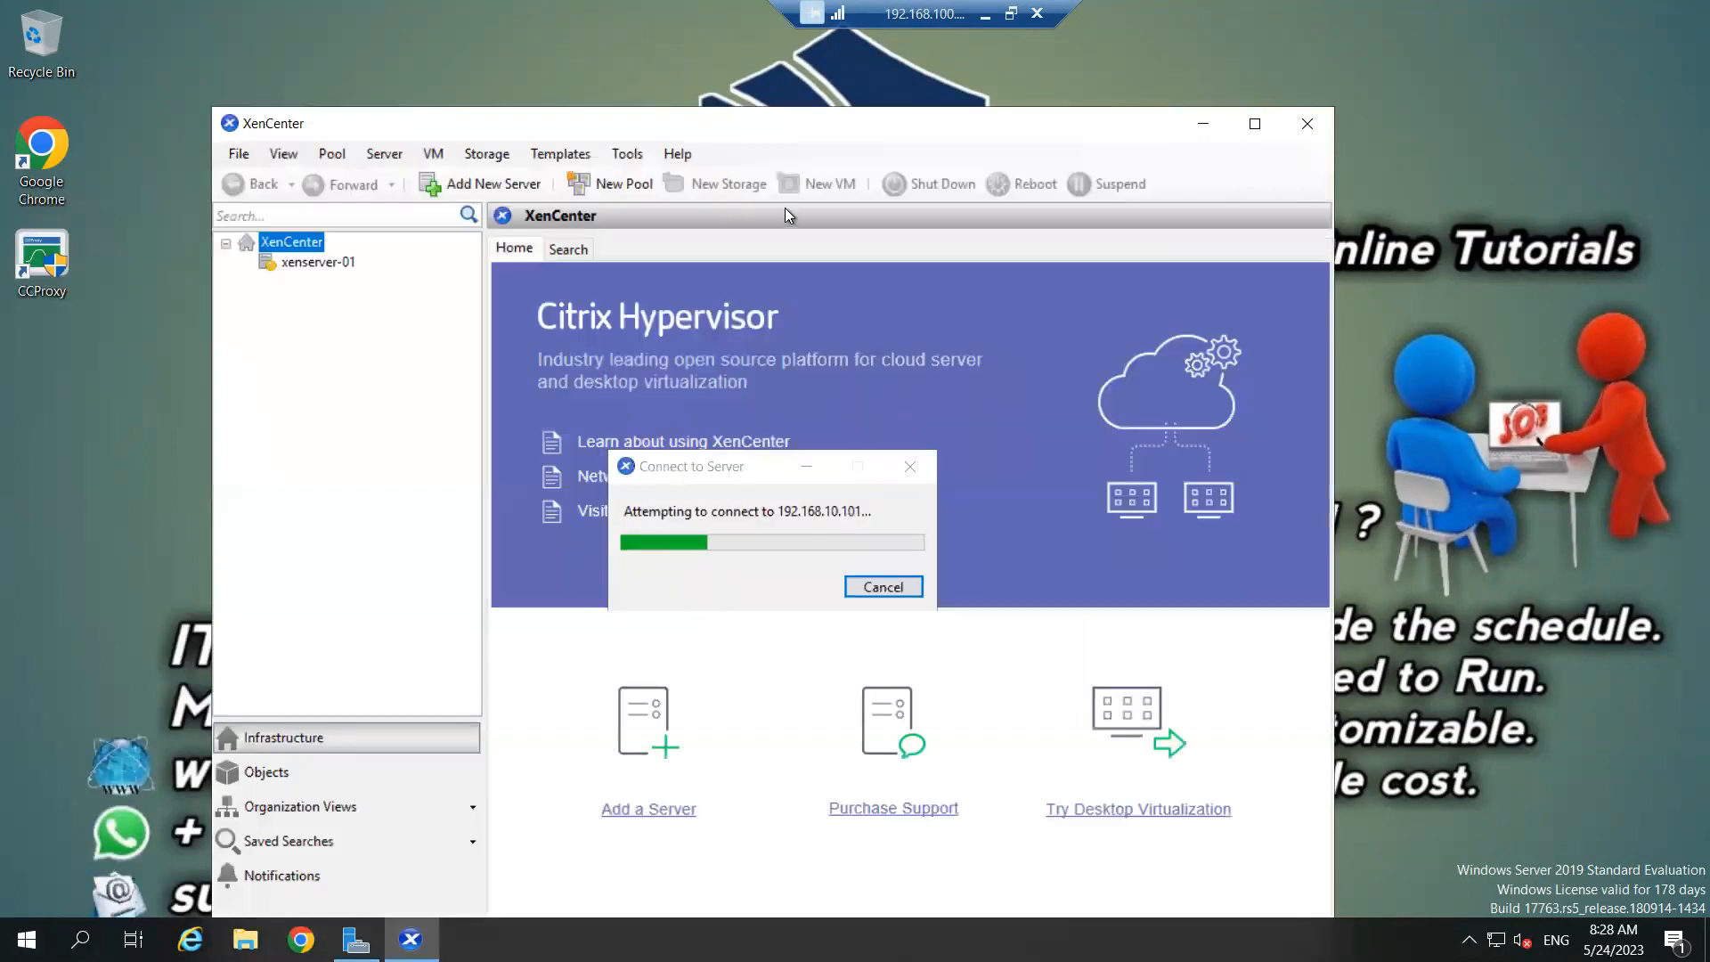
# - Maximize XenCenter and disconnect the xenserver-01 server
pyautogui.click(1256, 126)
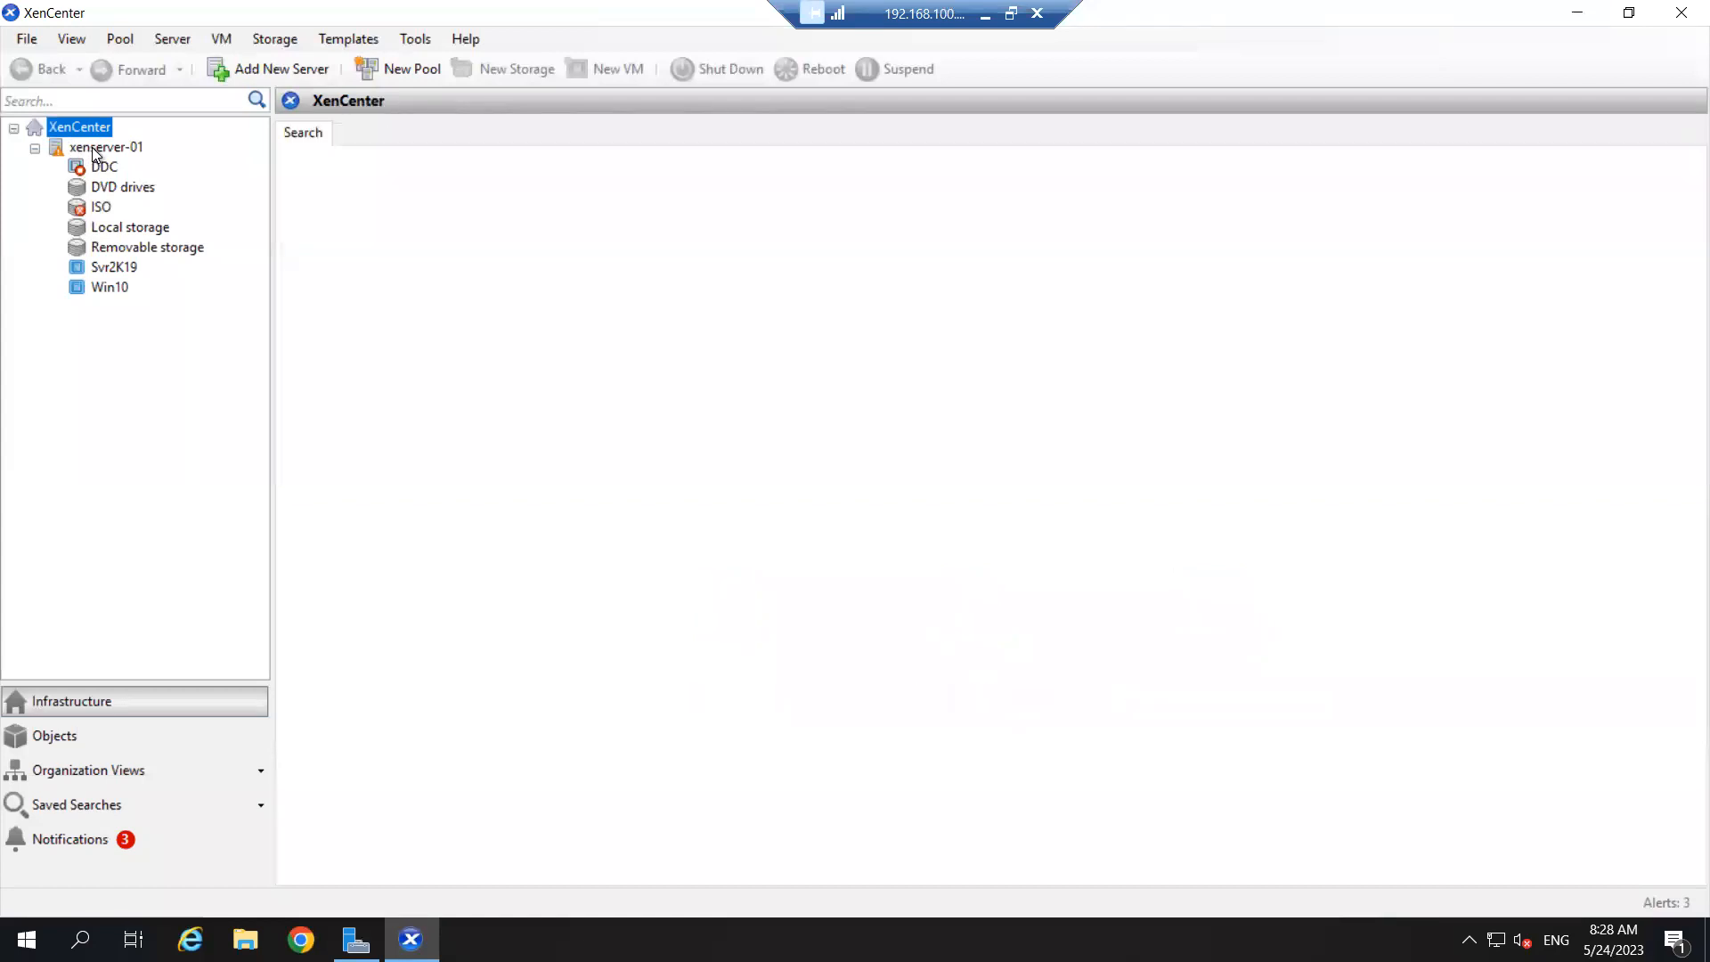
pyautogui.click(94, 147)
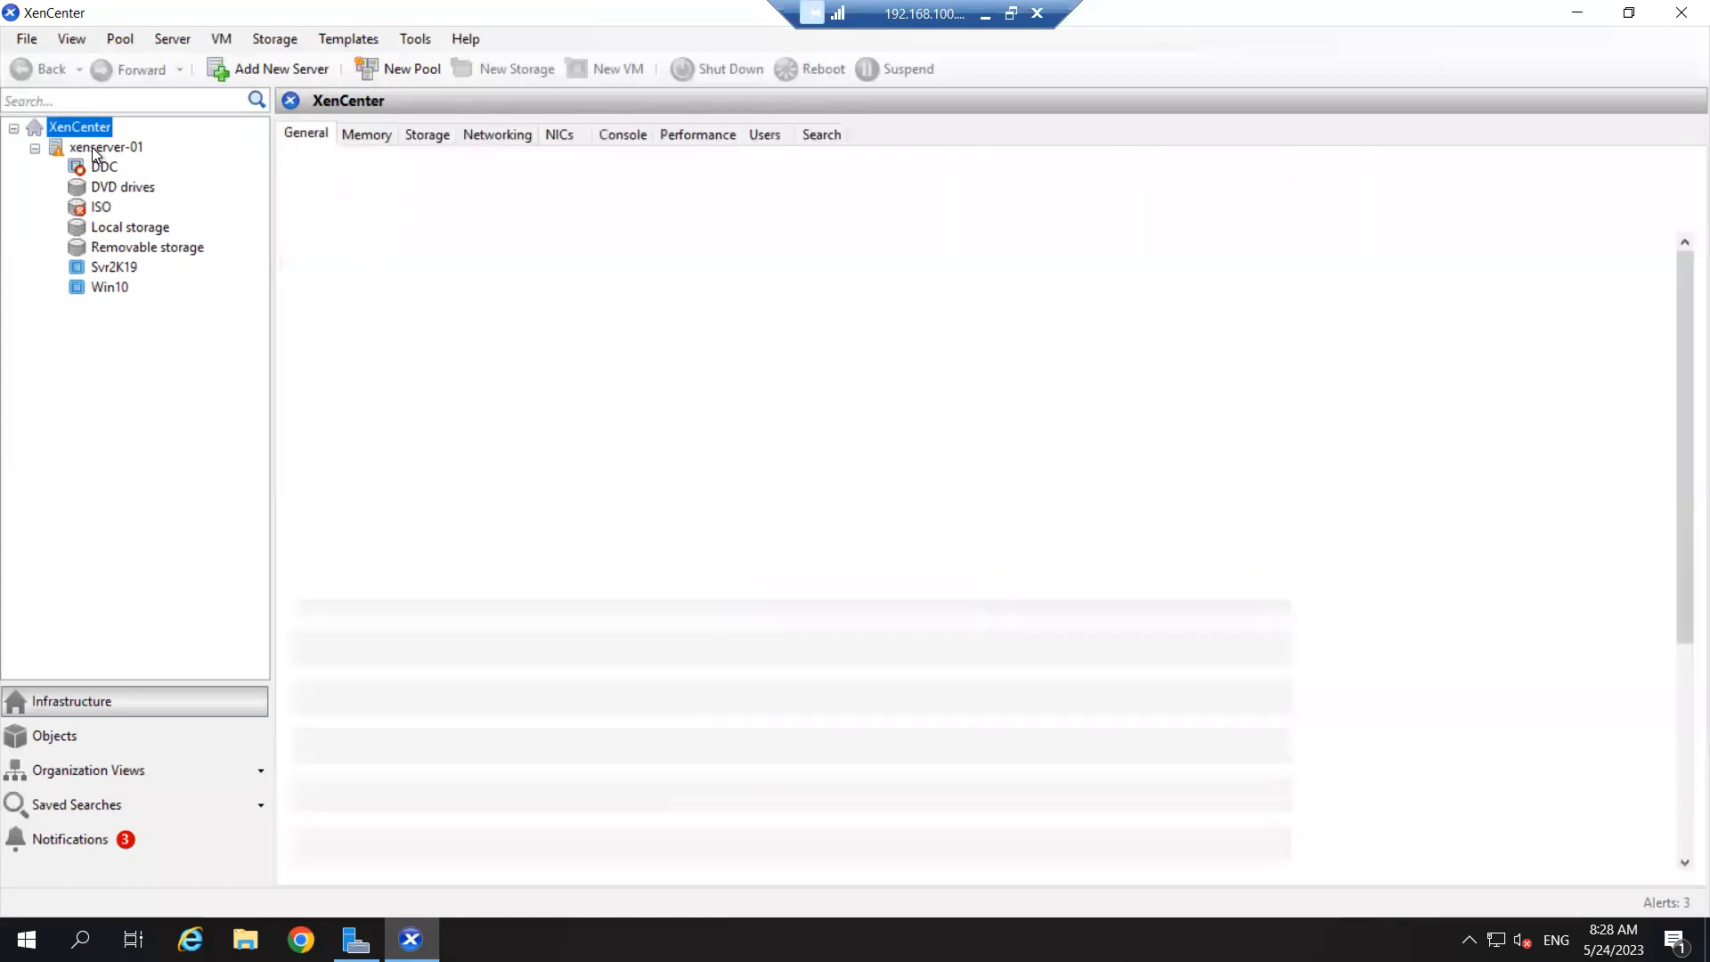
pyautogui.rightClick(93, 147)
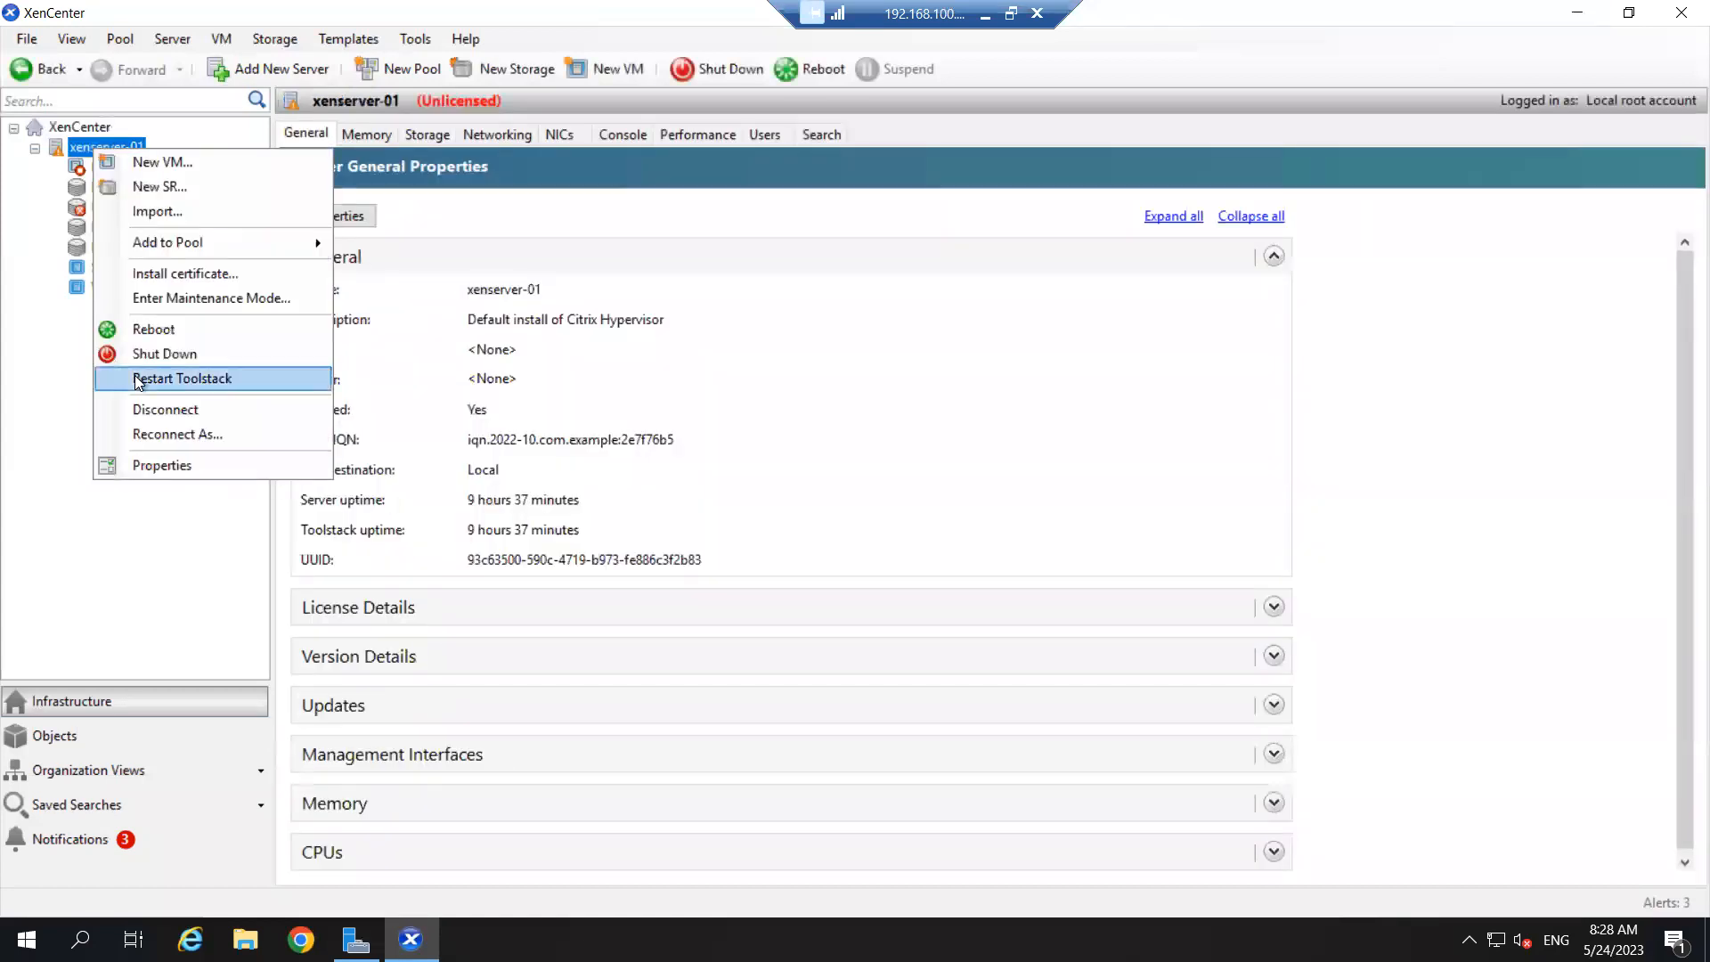
pyautogui.click(166, 410)
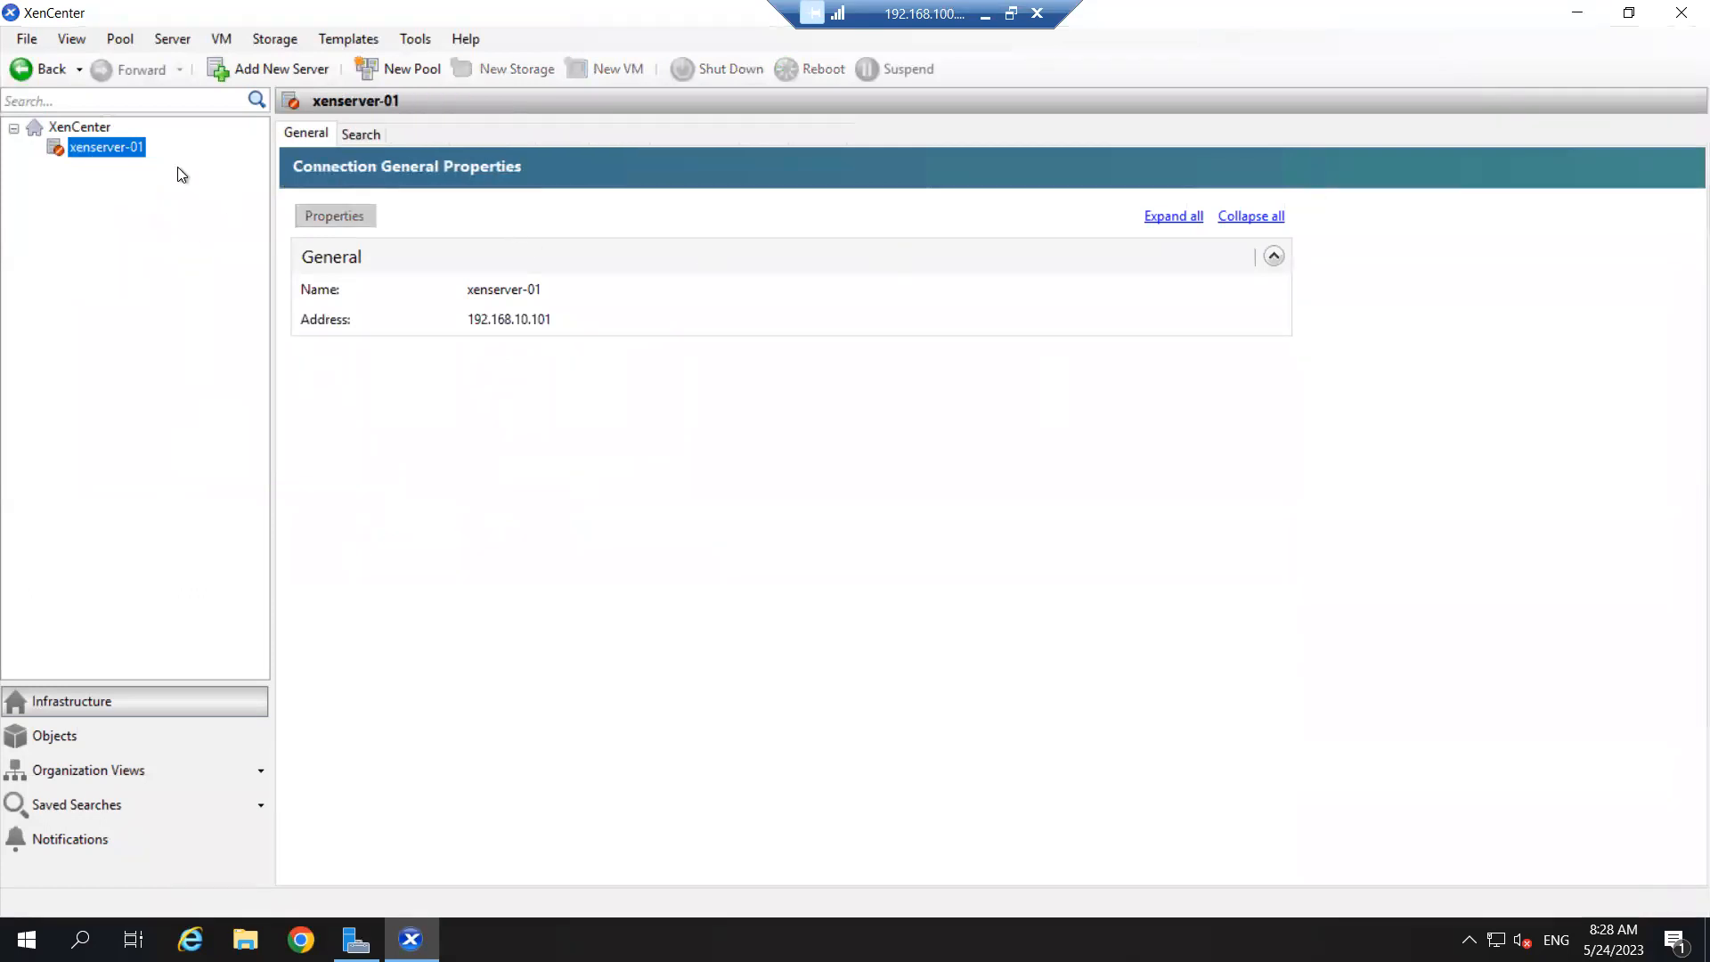
# - Remove the disconnected xenserver-01 from XenCenter, then minimize and restore the window
pyautogui.rightClick(82, 148)
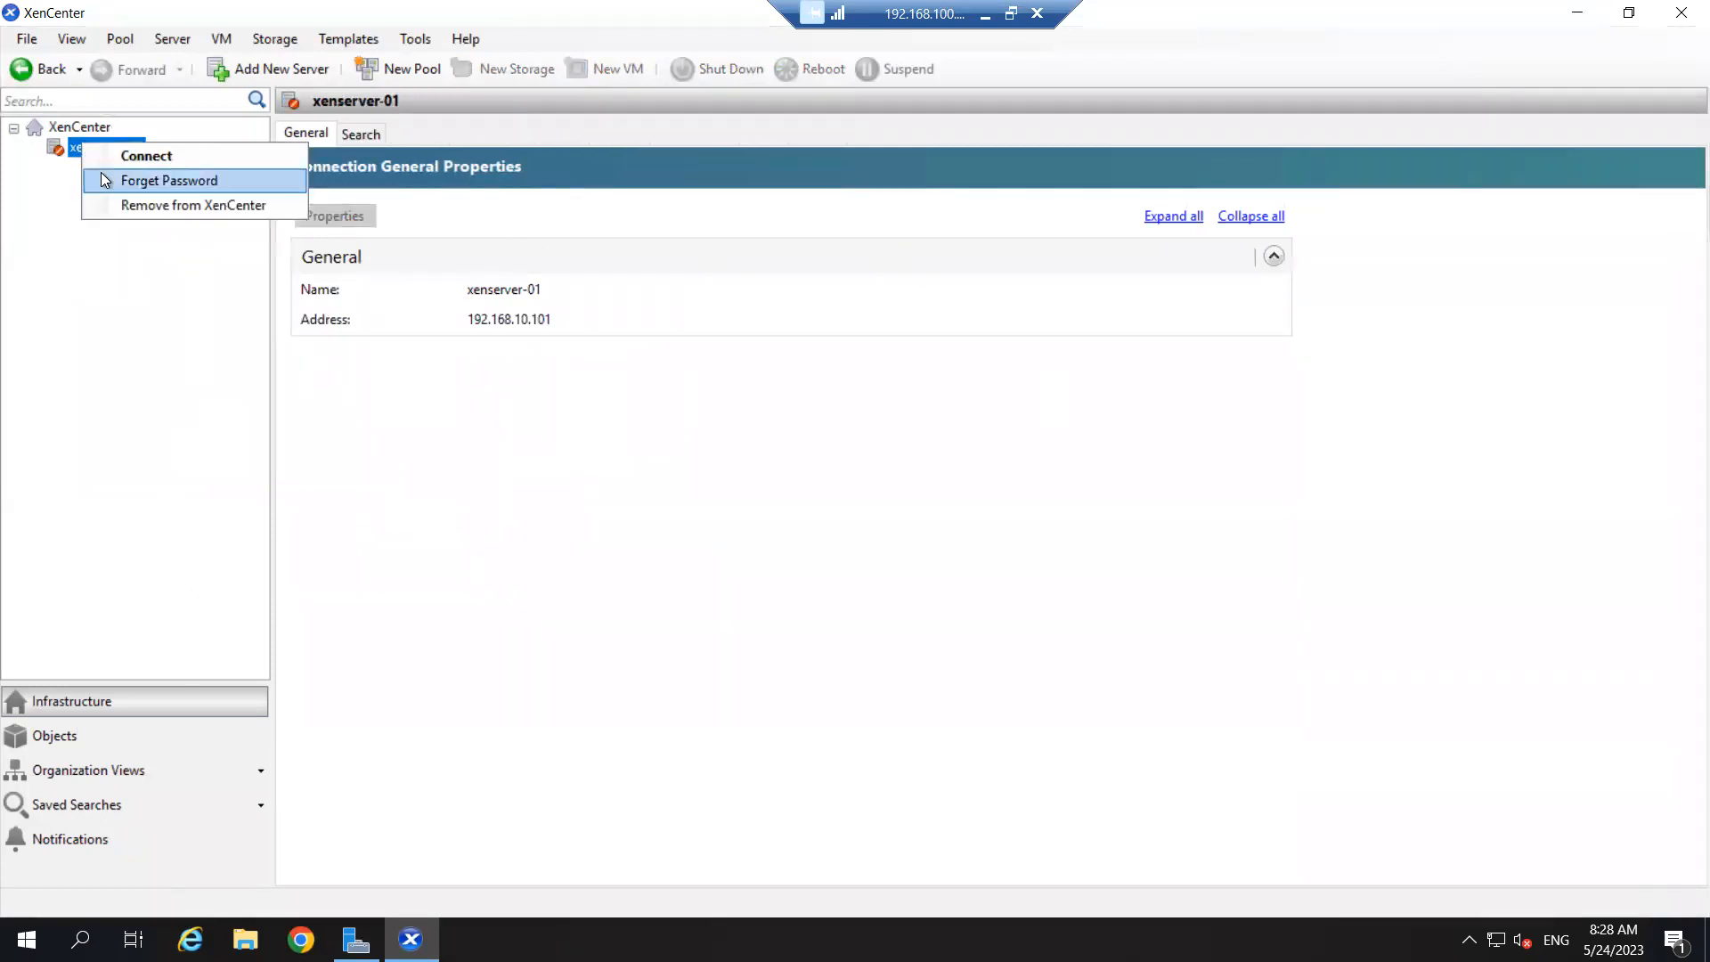
pyautogui.click(175, 210)
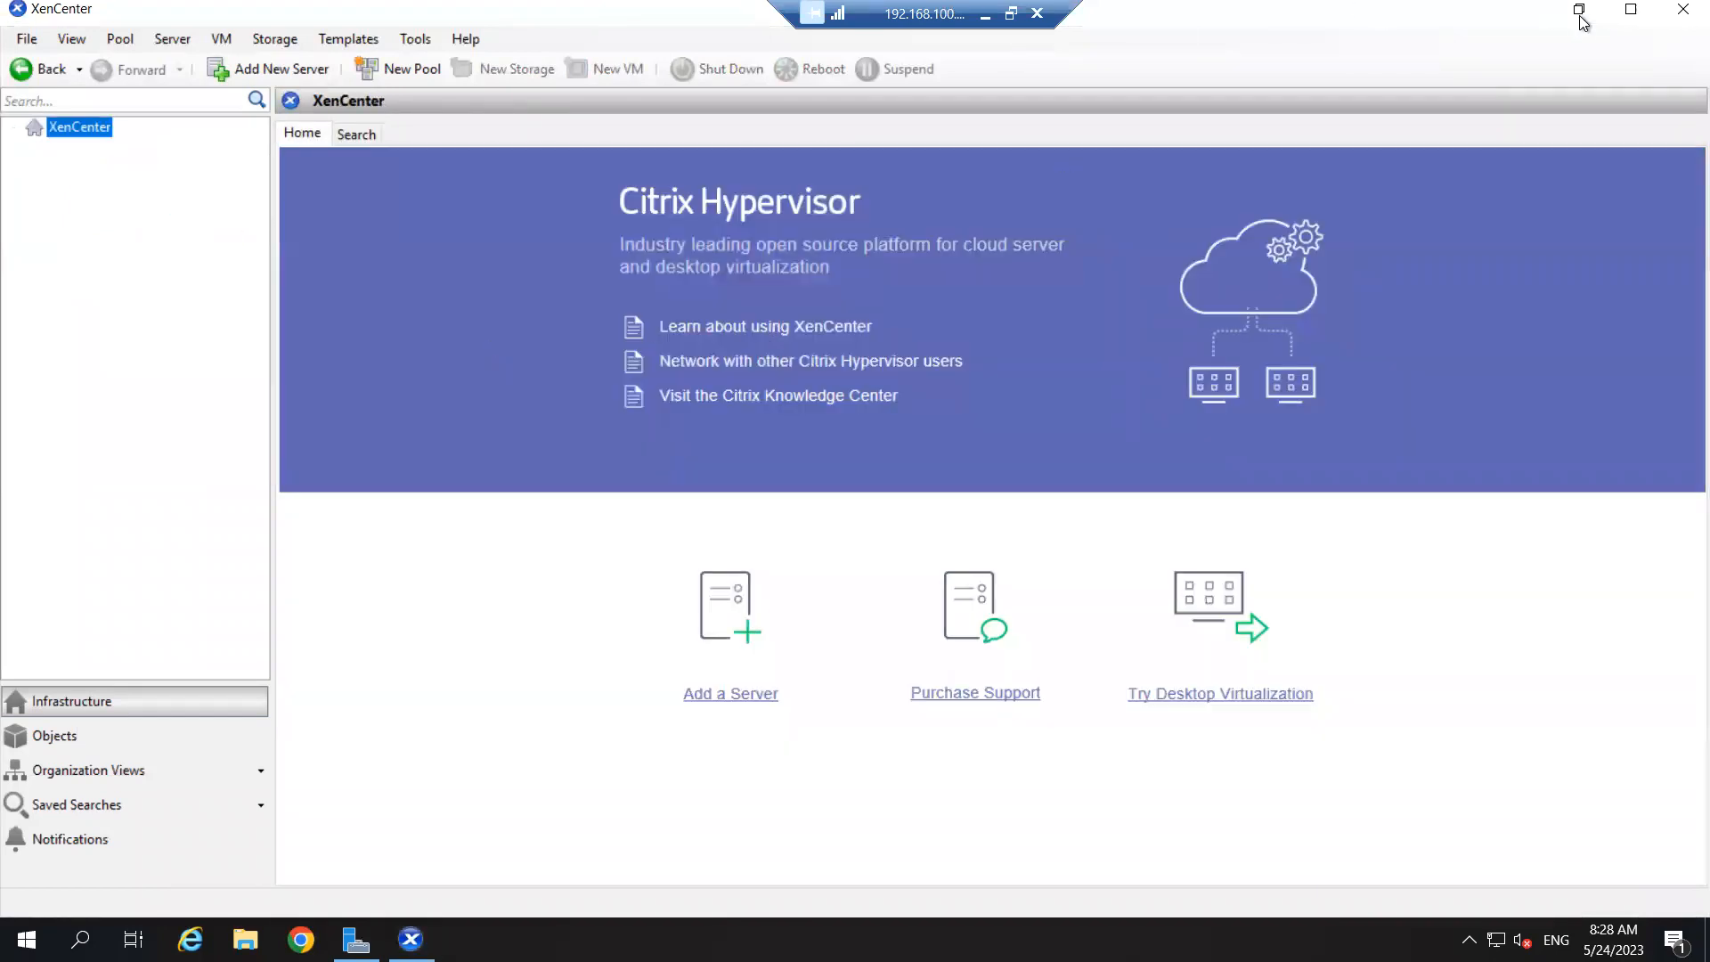
pyautogui.click(1578, 12)
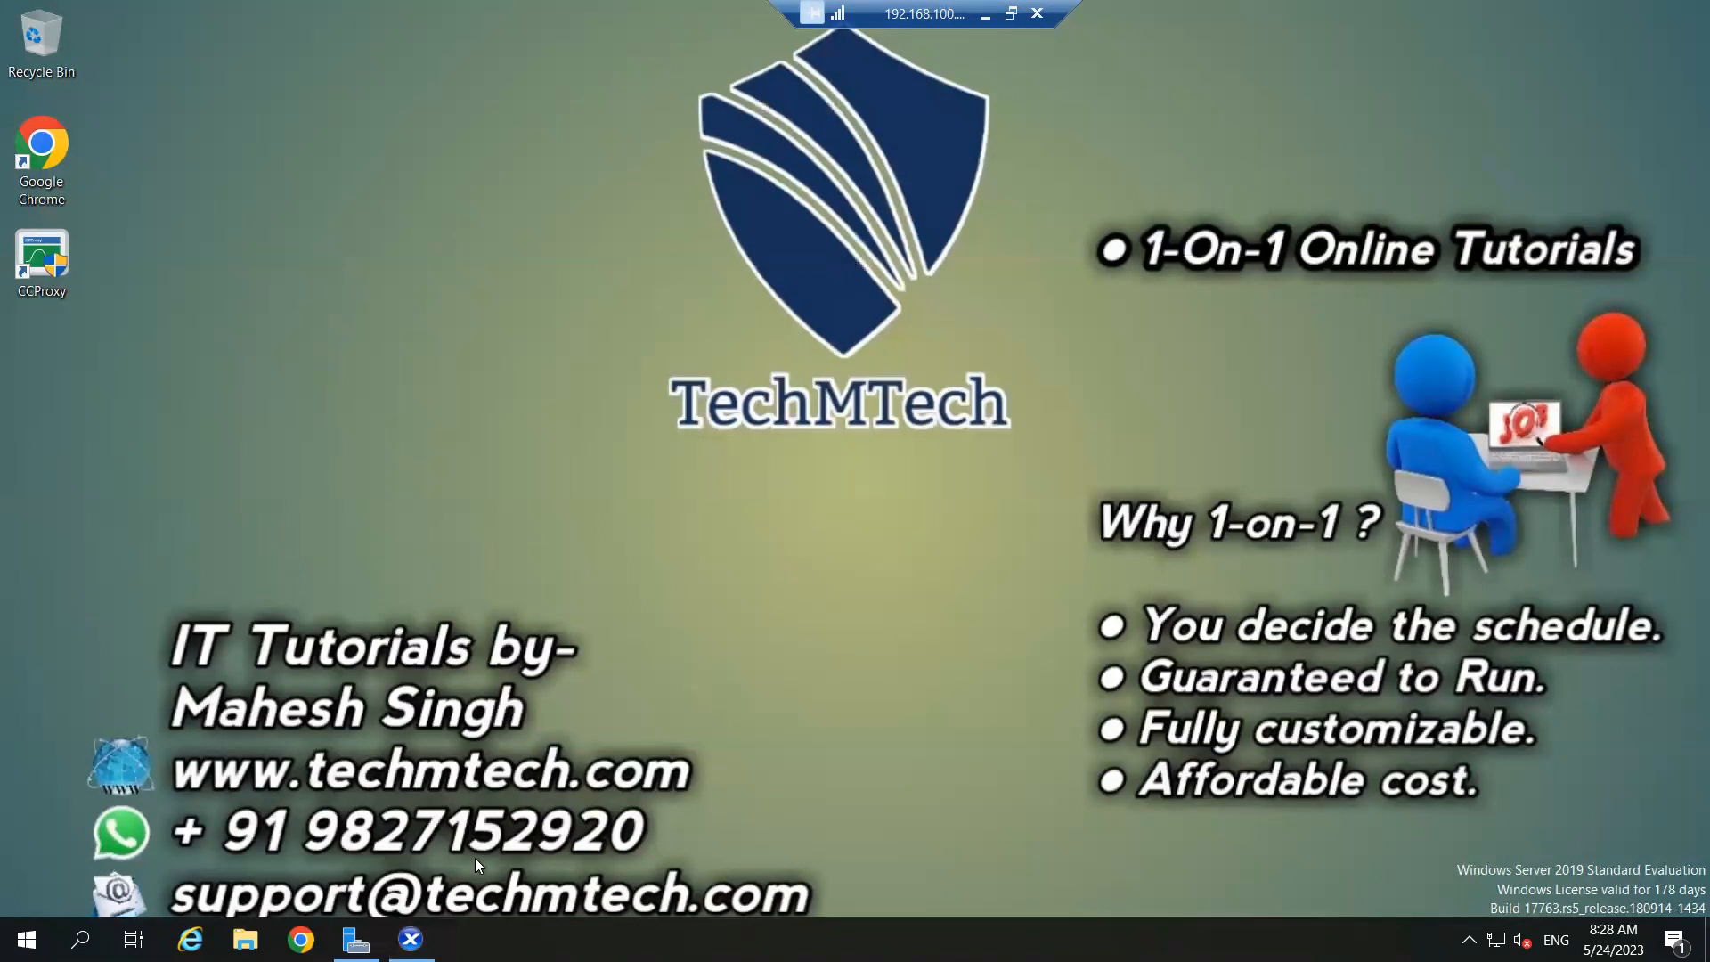
pyautogui.click(411, 939)
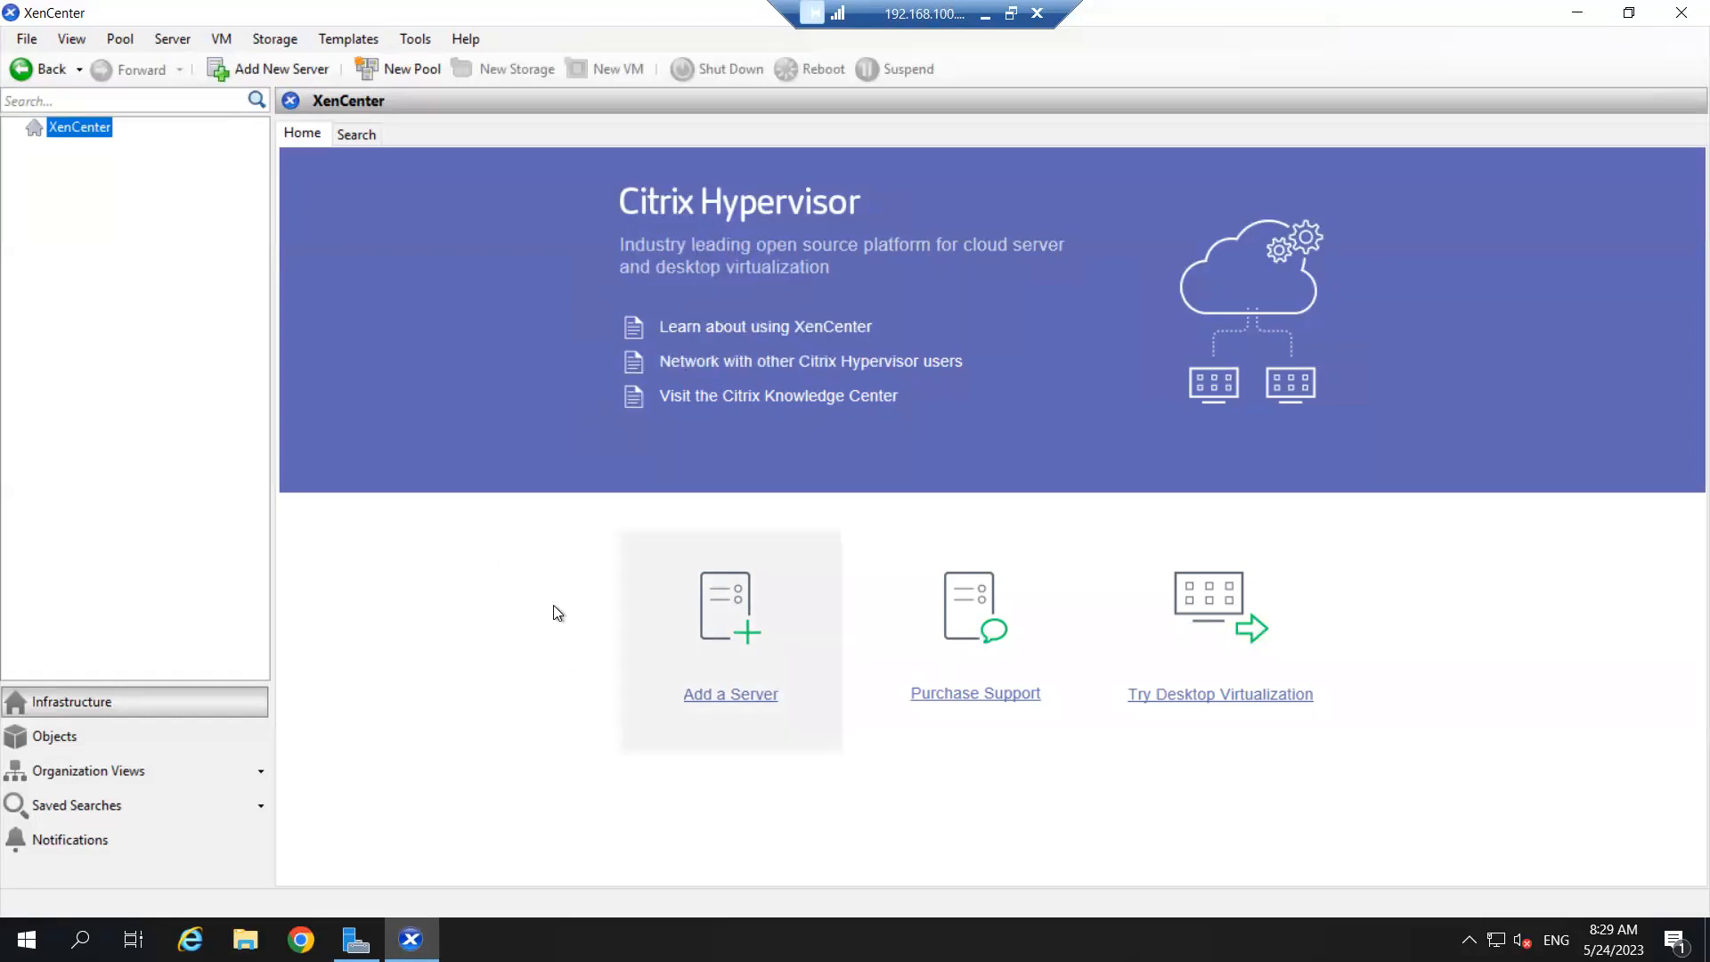
# - Add server 192.168.10.101 with the account password to reconnect xenserver-01
pyautogui.click(747, 631)
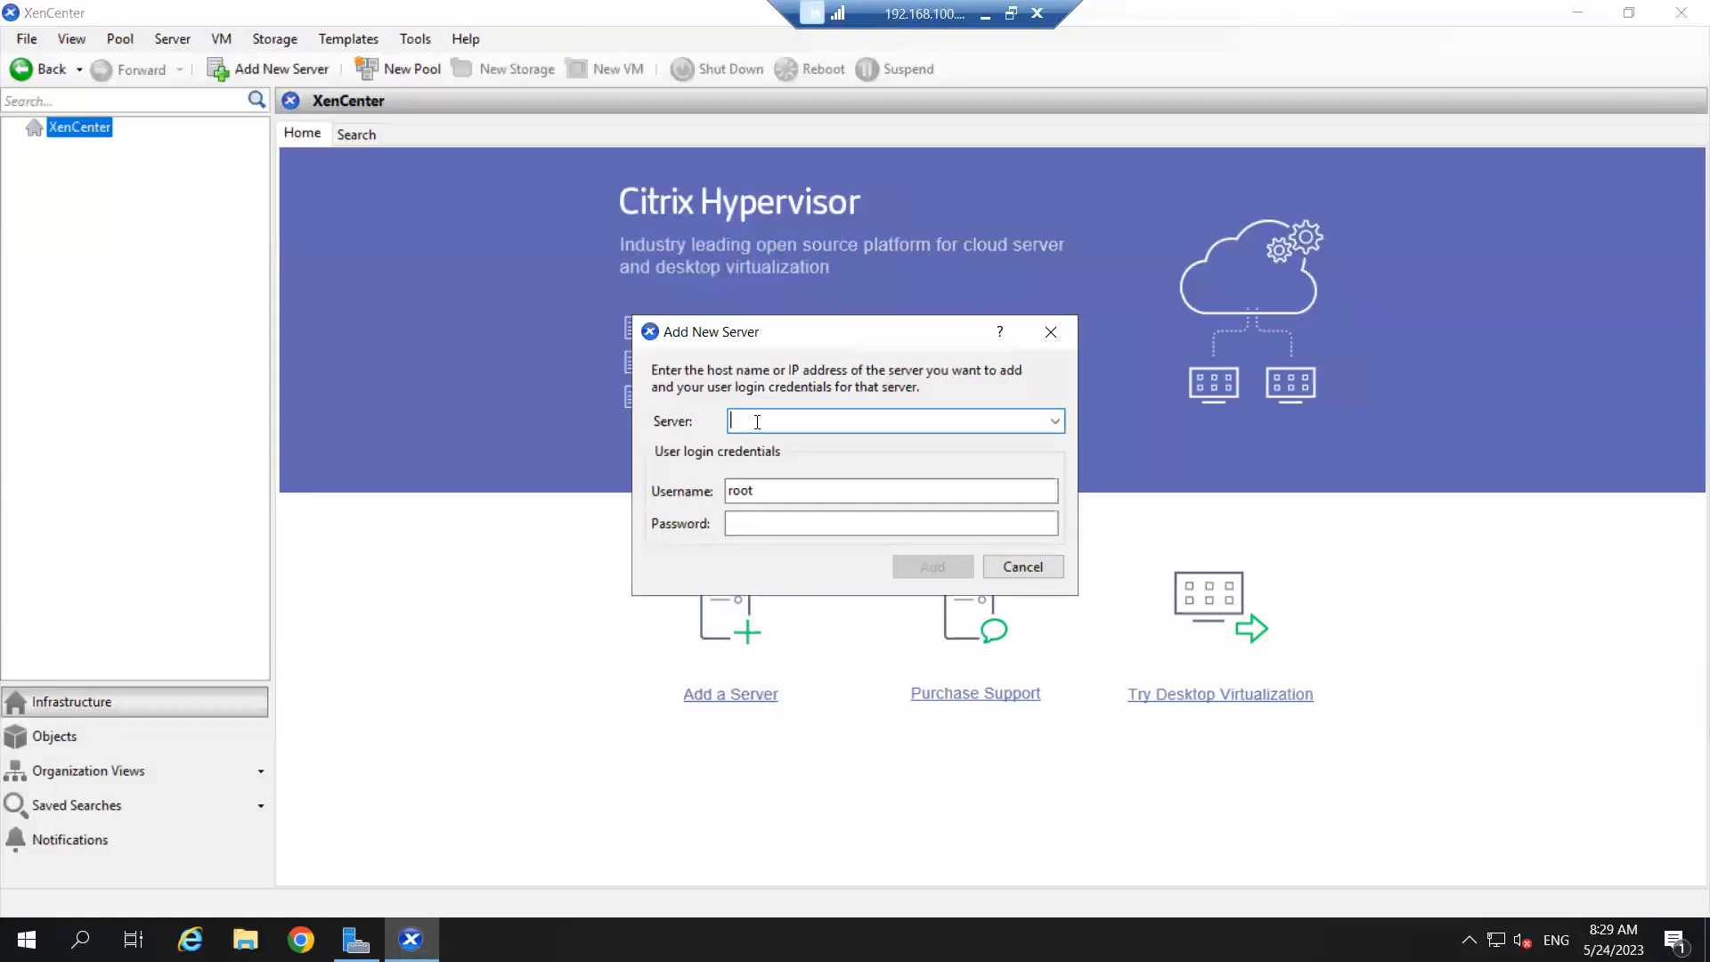
pyautogui.write('192.168.10.101')
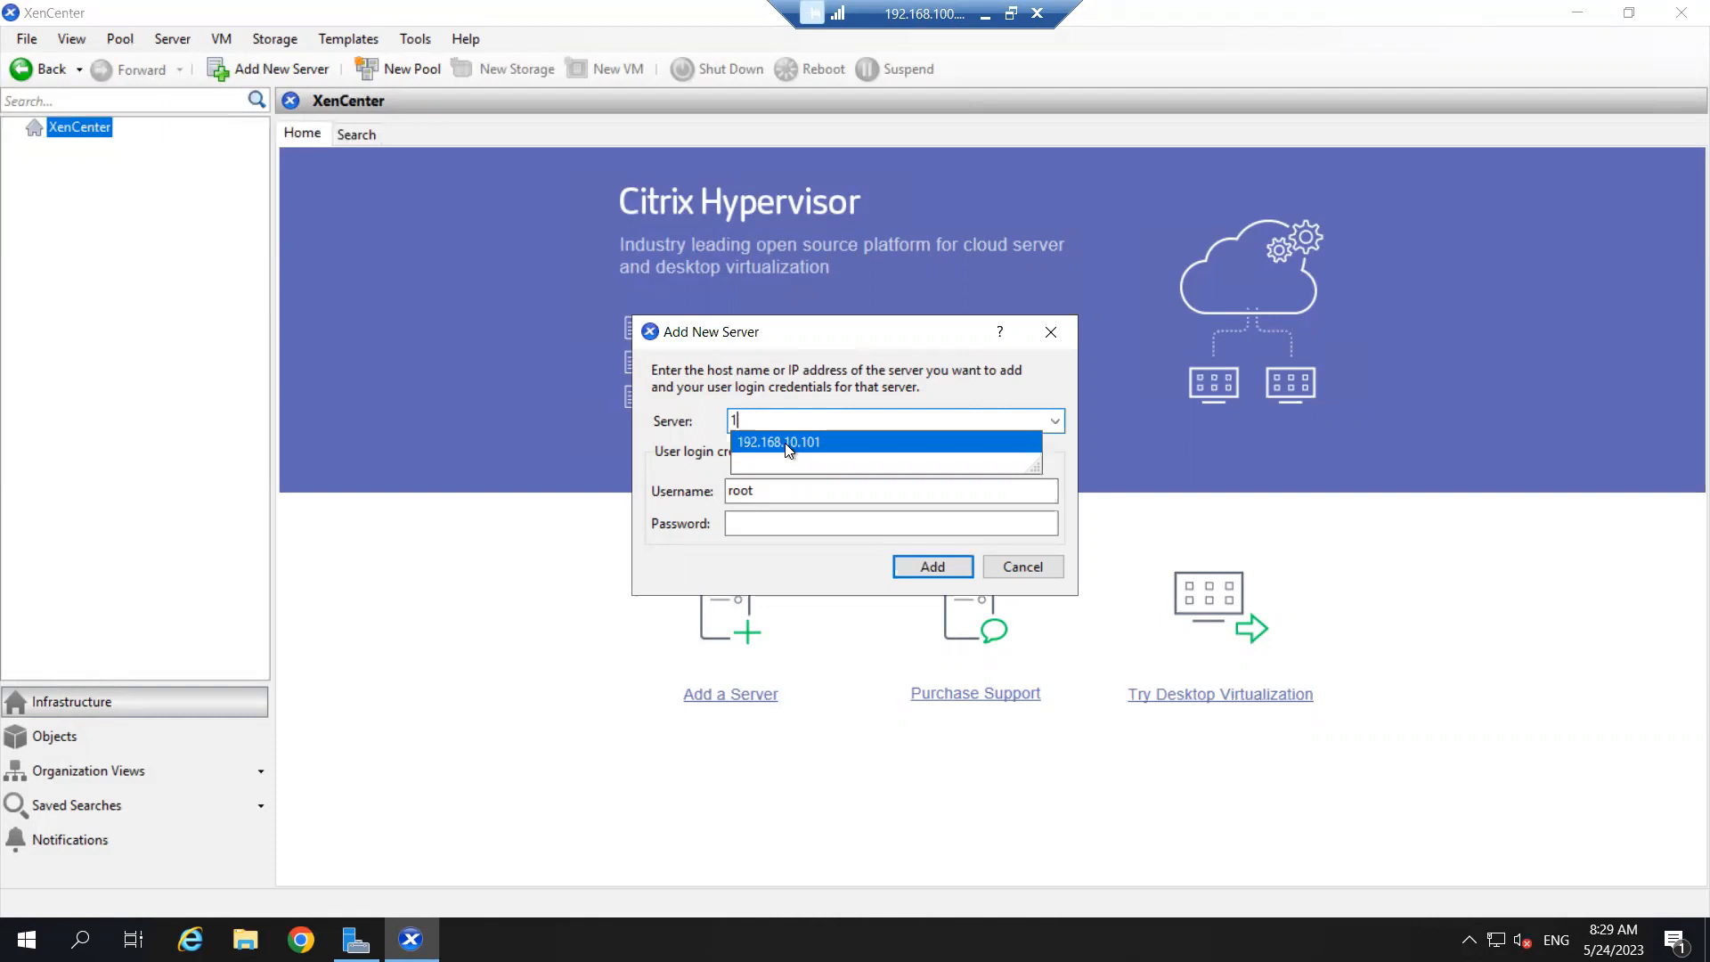
pyautogui.click(789, 442)
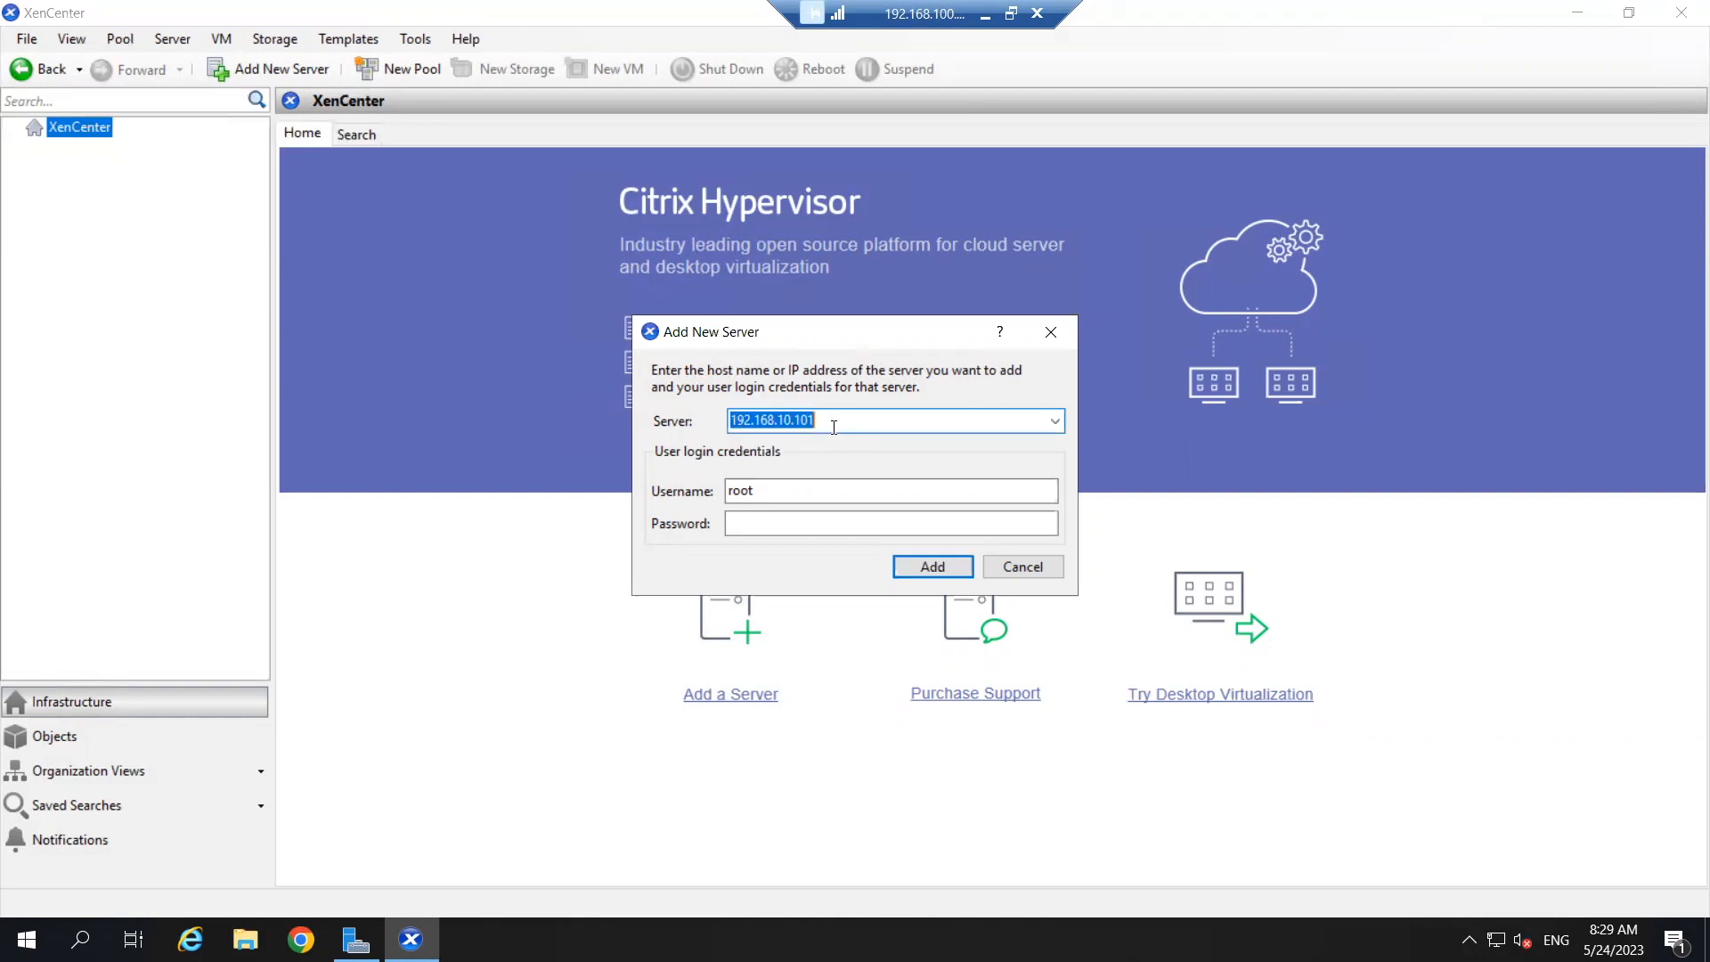
pyautogui.click(748, 522)
pyautogui.write('123456')
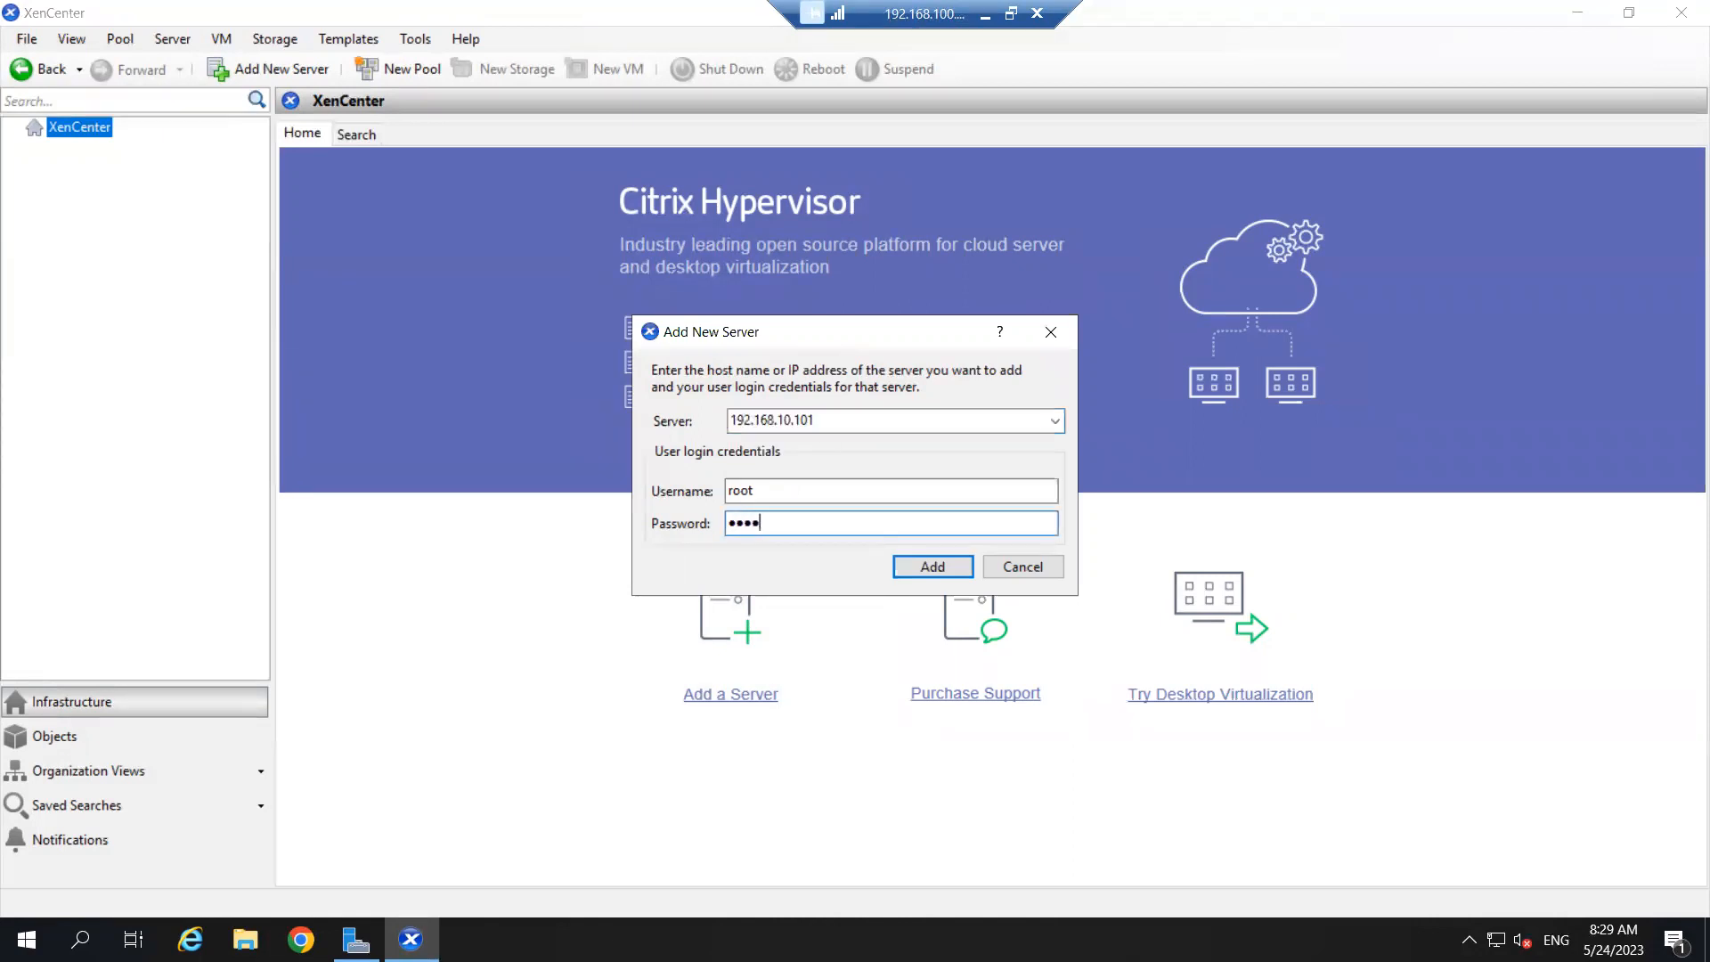
pyautogui.write('789')
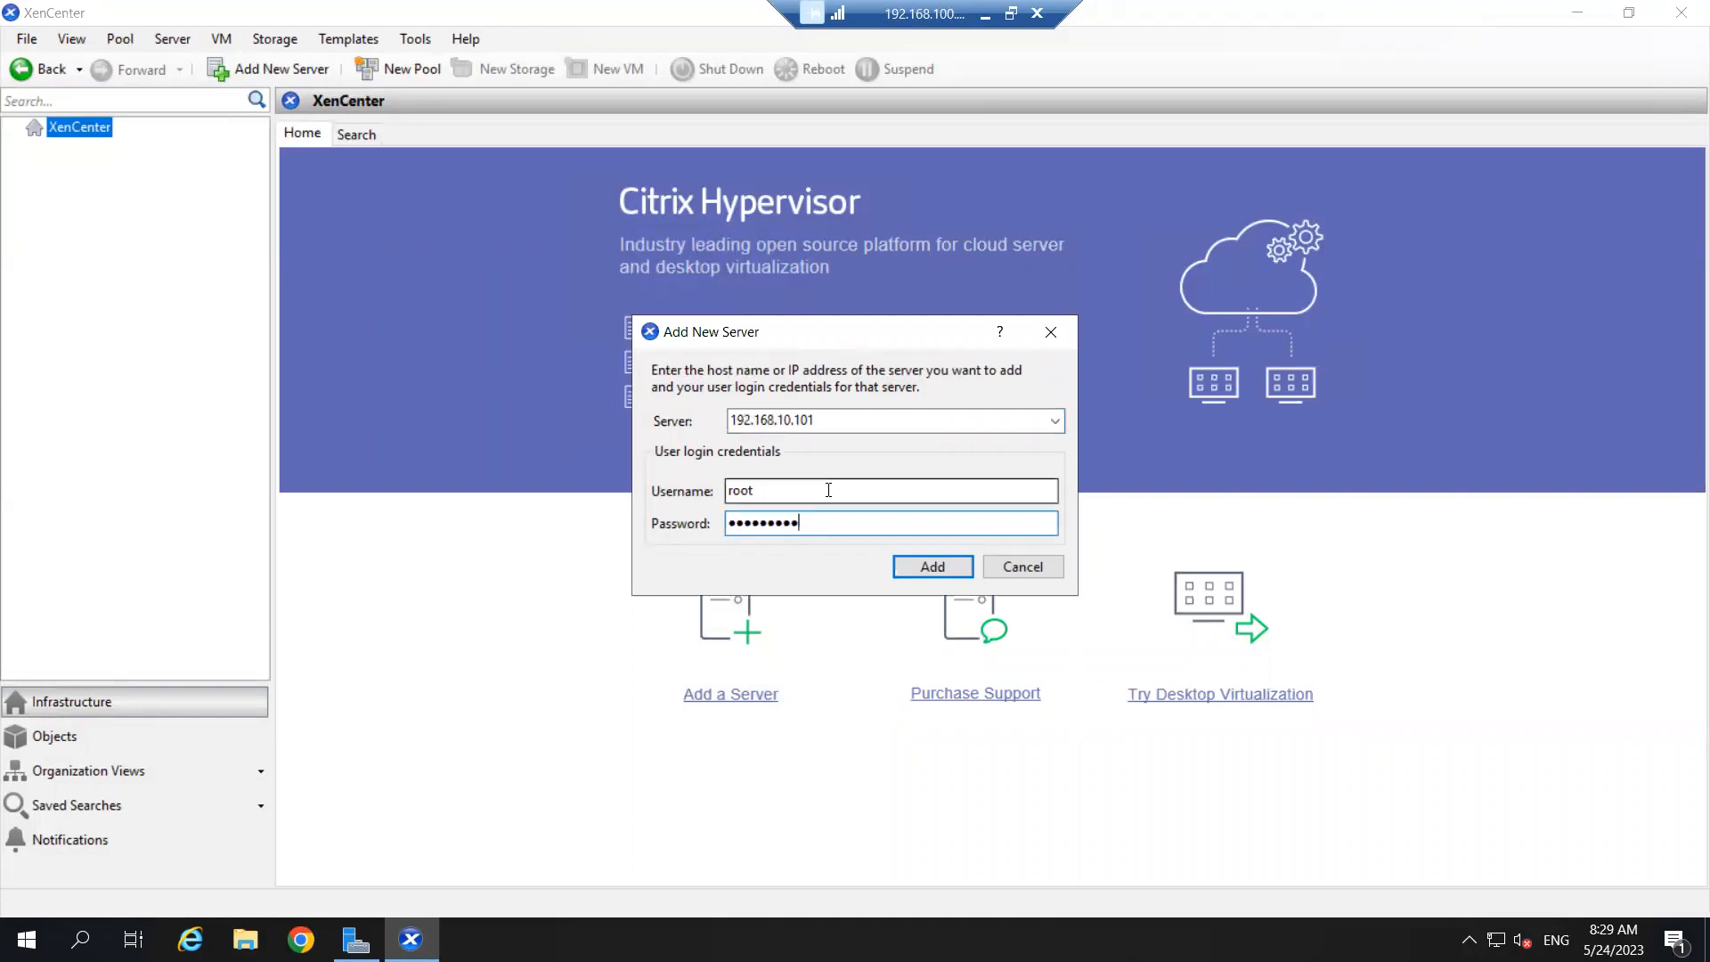
pyautogui.click(912, 564)
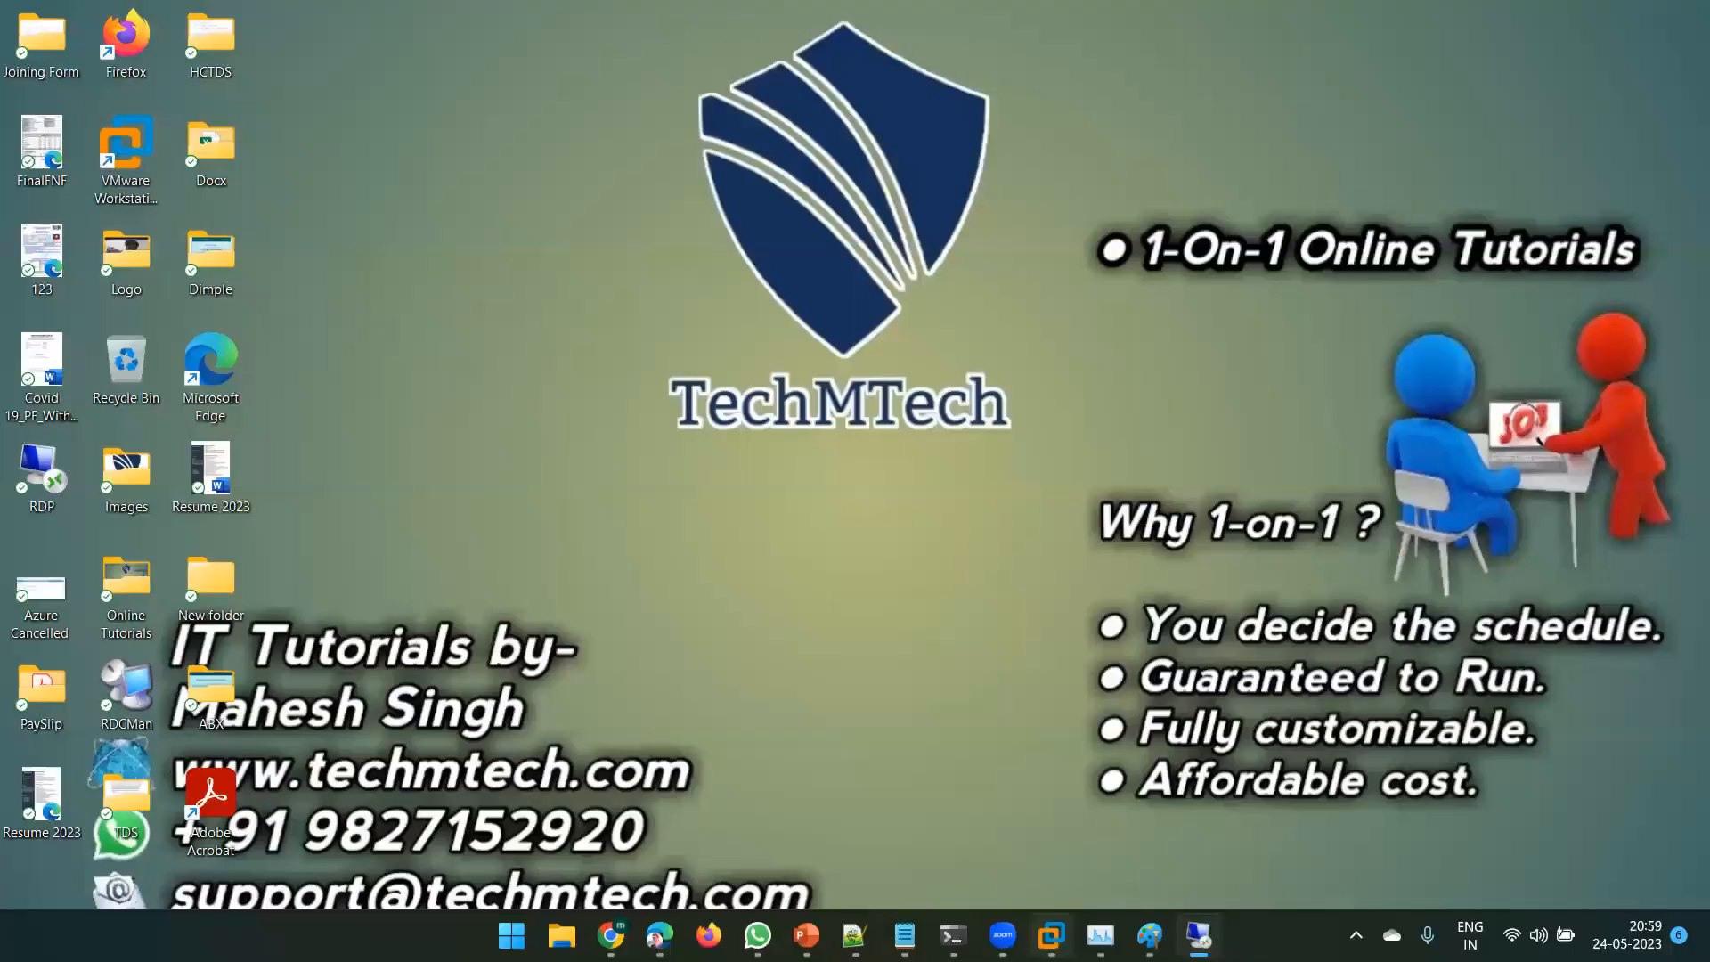
# - Check the hypervisor install progress in VMware, then open xenserver-01's Console tab in XenCenter
pyautogui.moveTo(1051, 935)
pyautogui.click(1140, 757)
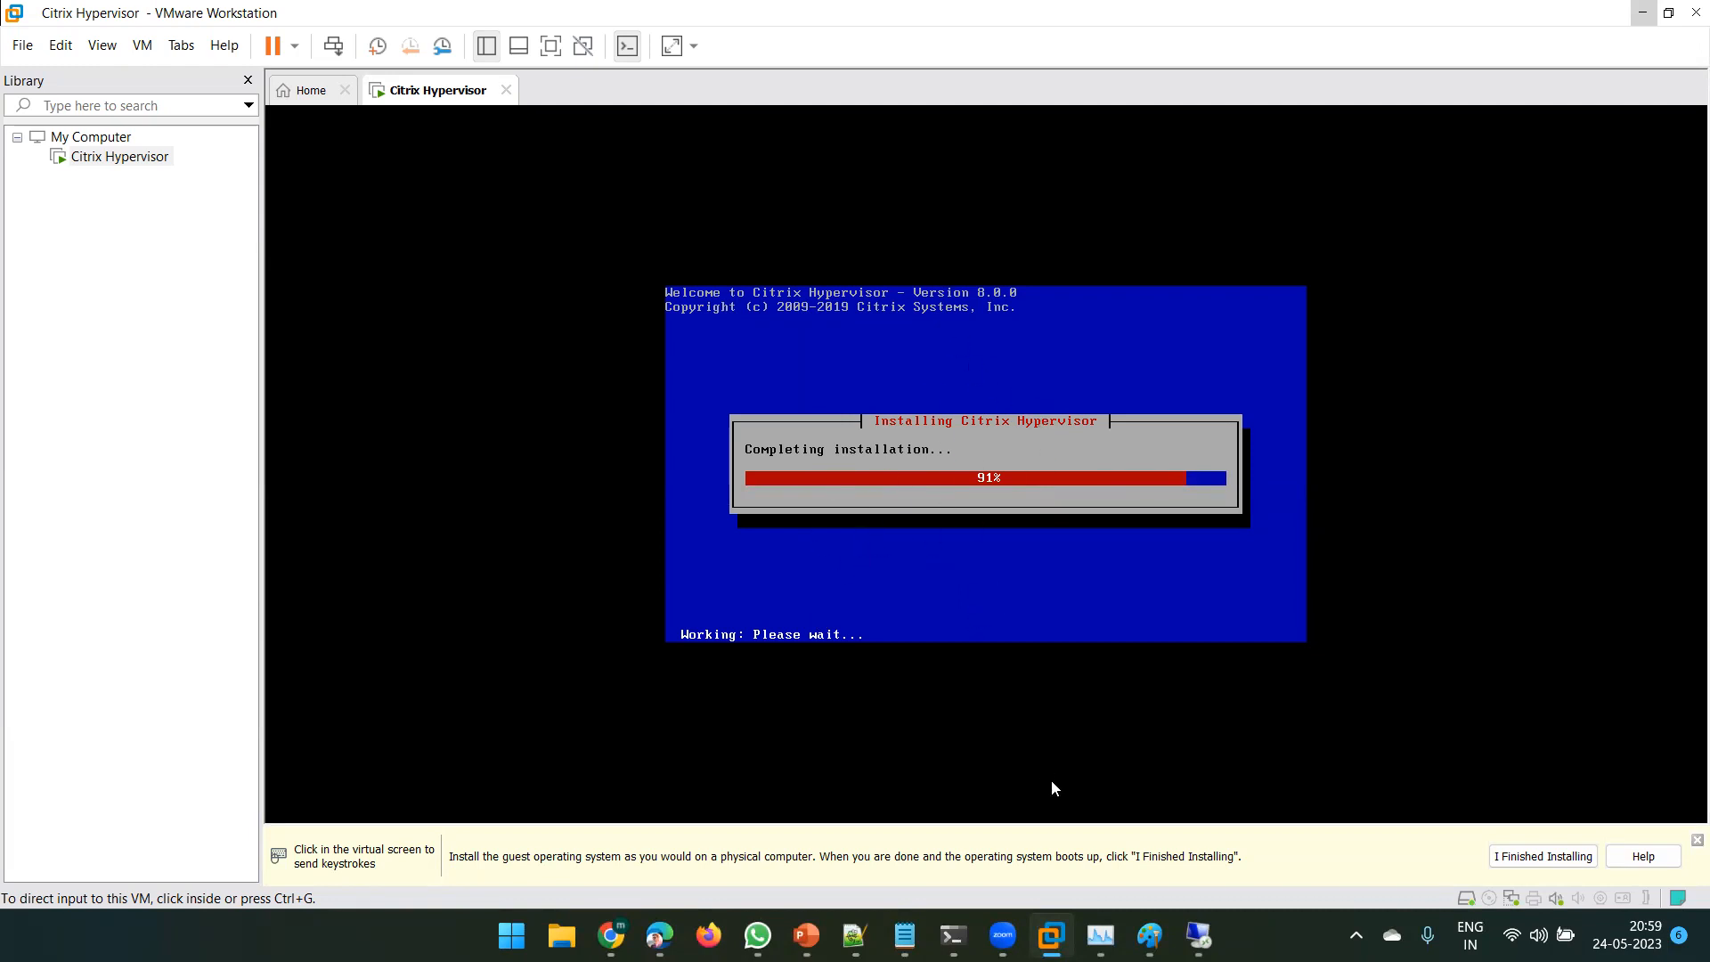
pyautogui.click(1149, 820)
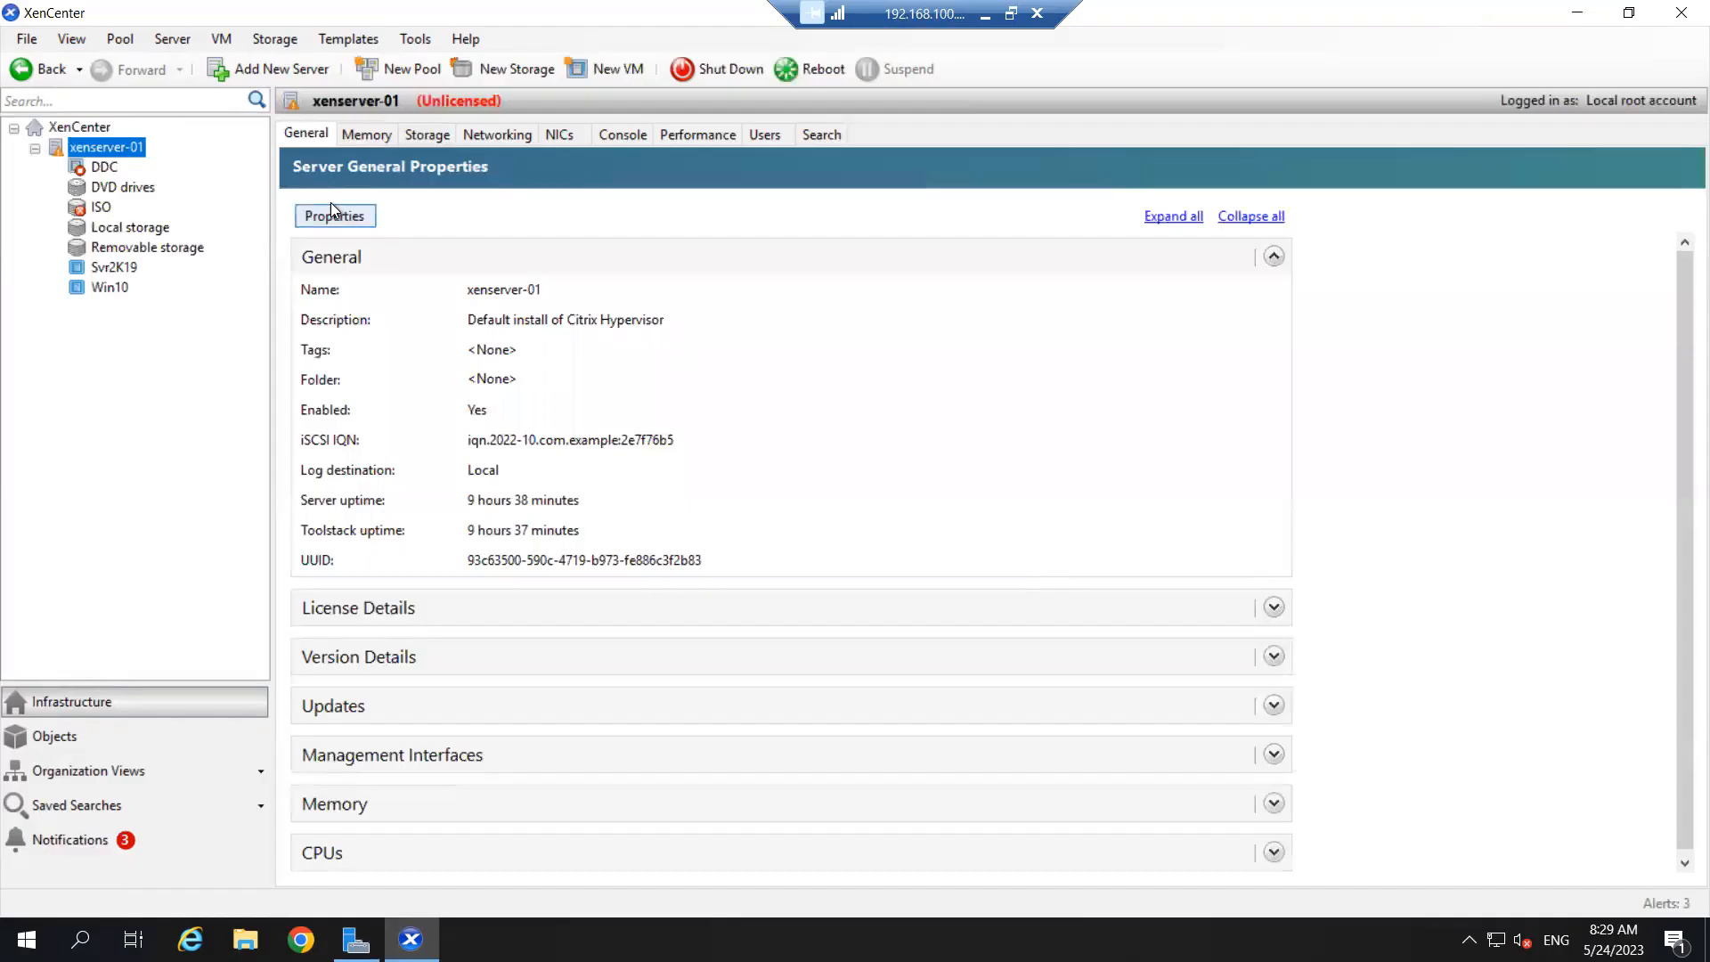
pyautogui.click(598, 141)
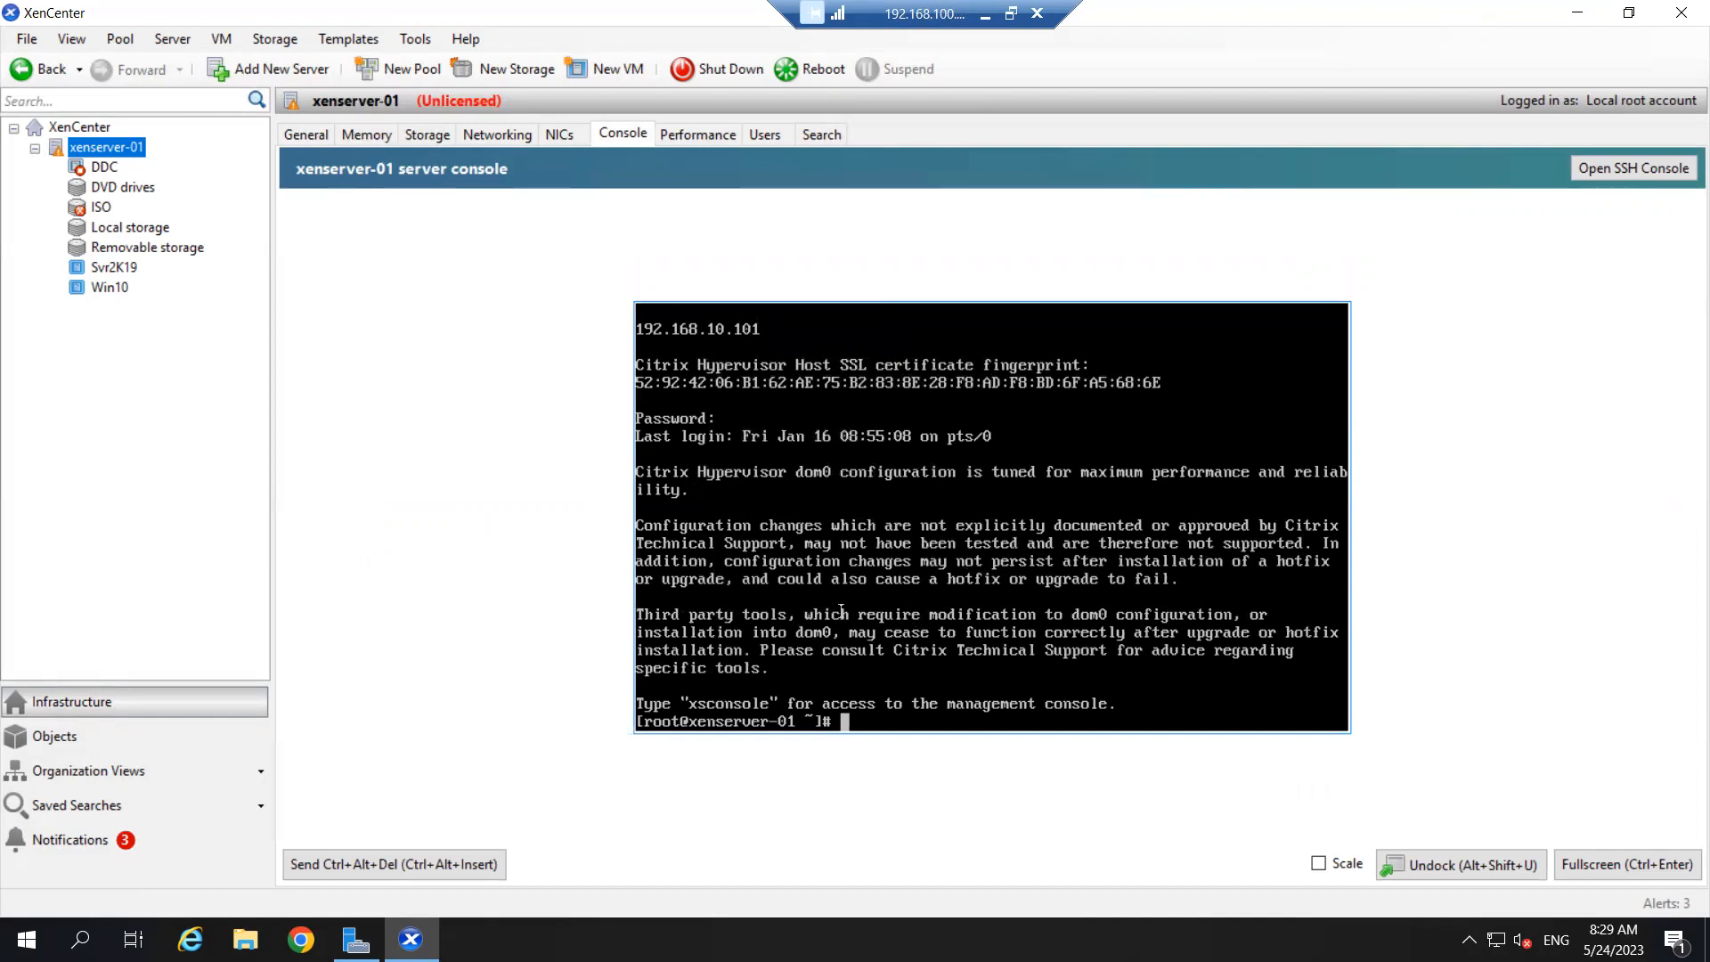
# - Run xsconsole and view the VMs running on this host and all VMs in the pool
pyautogui.write('xsconsole')
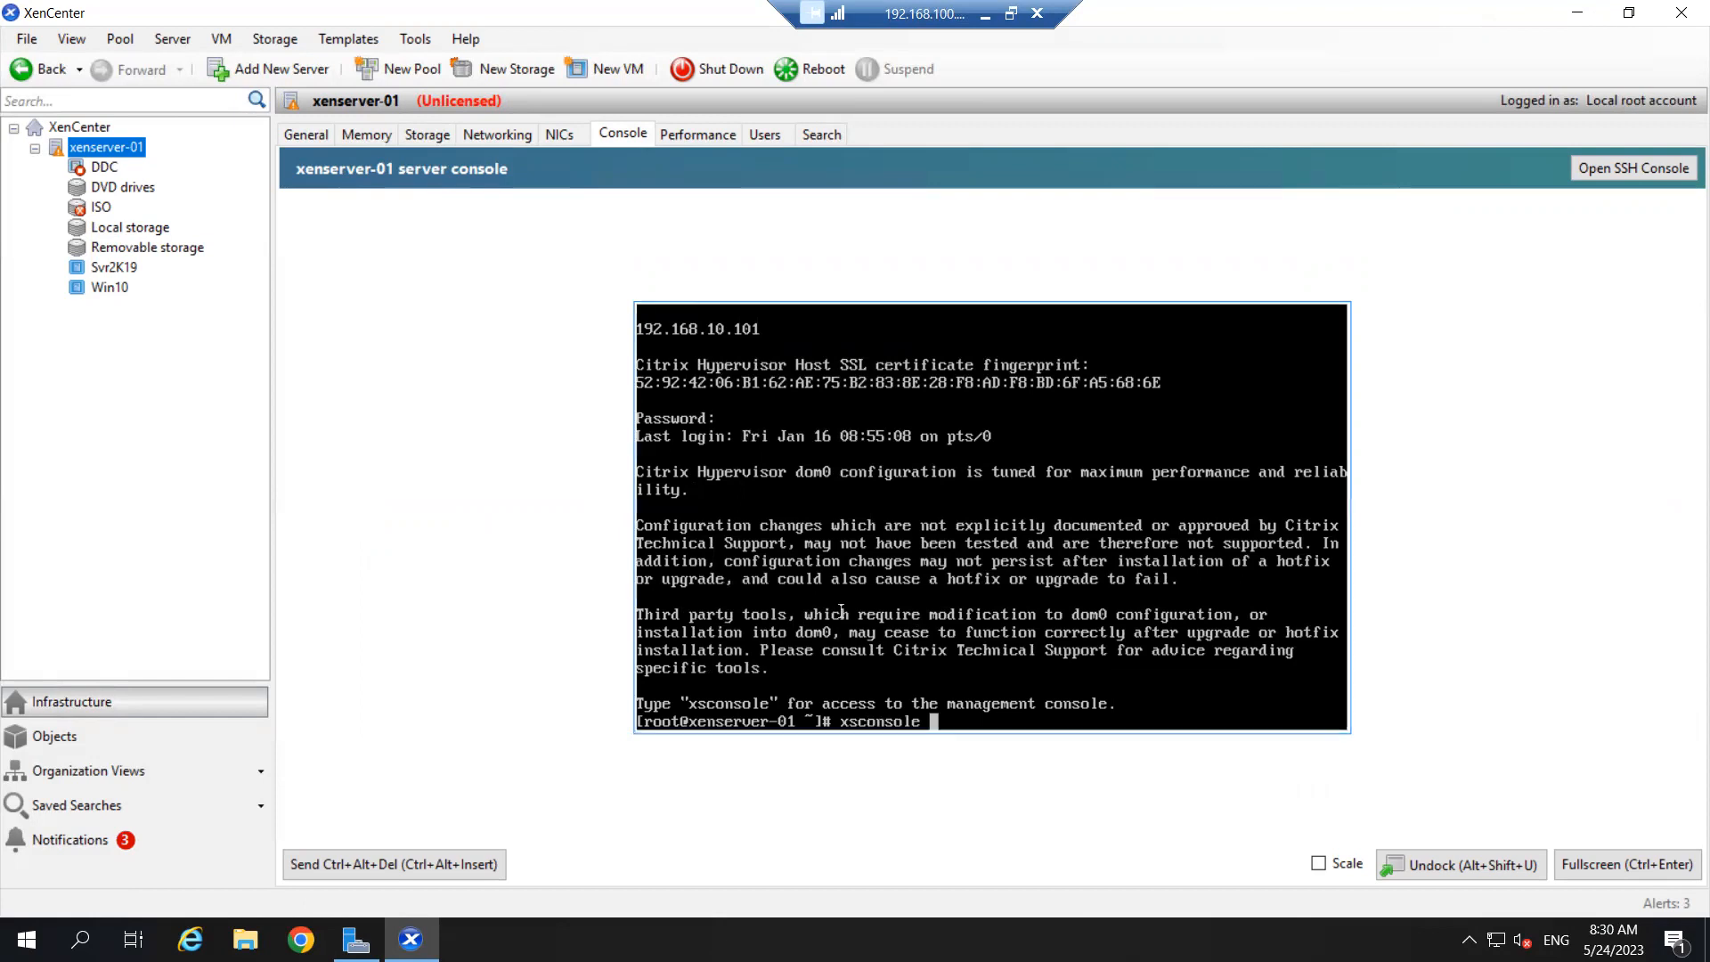
pyautogui.press('Return')
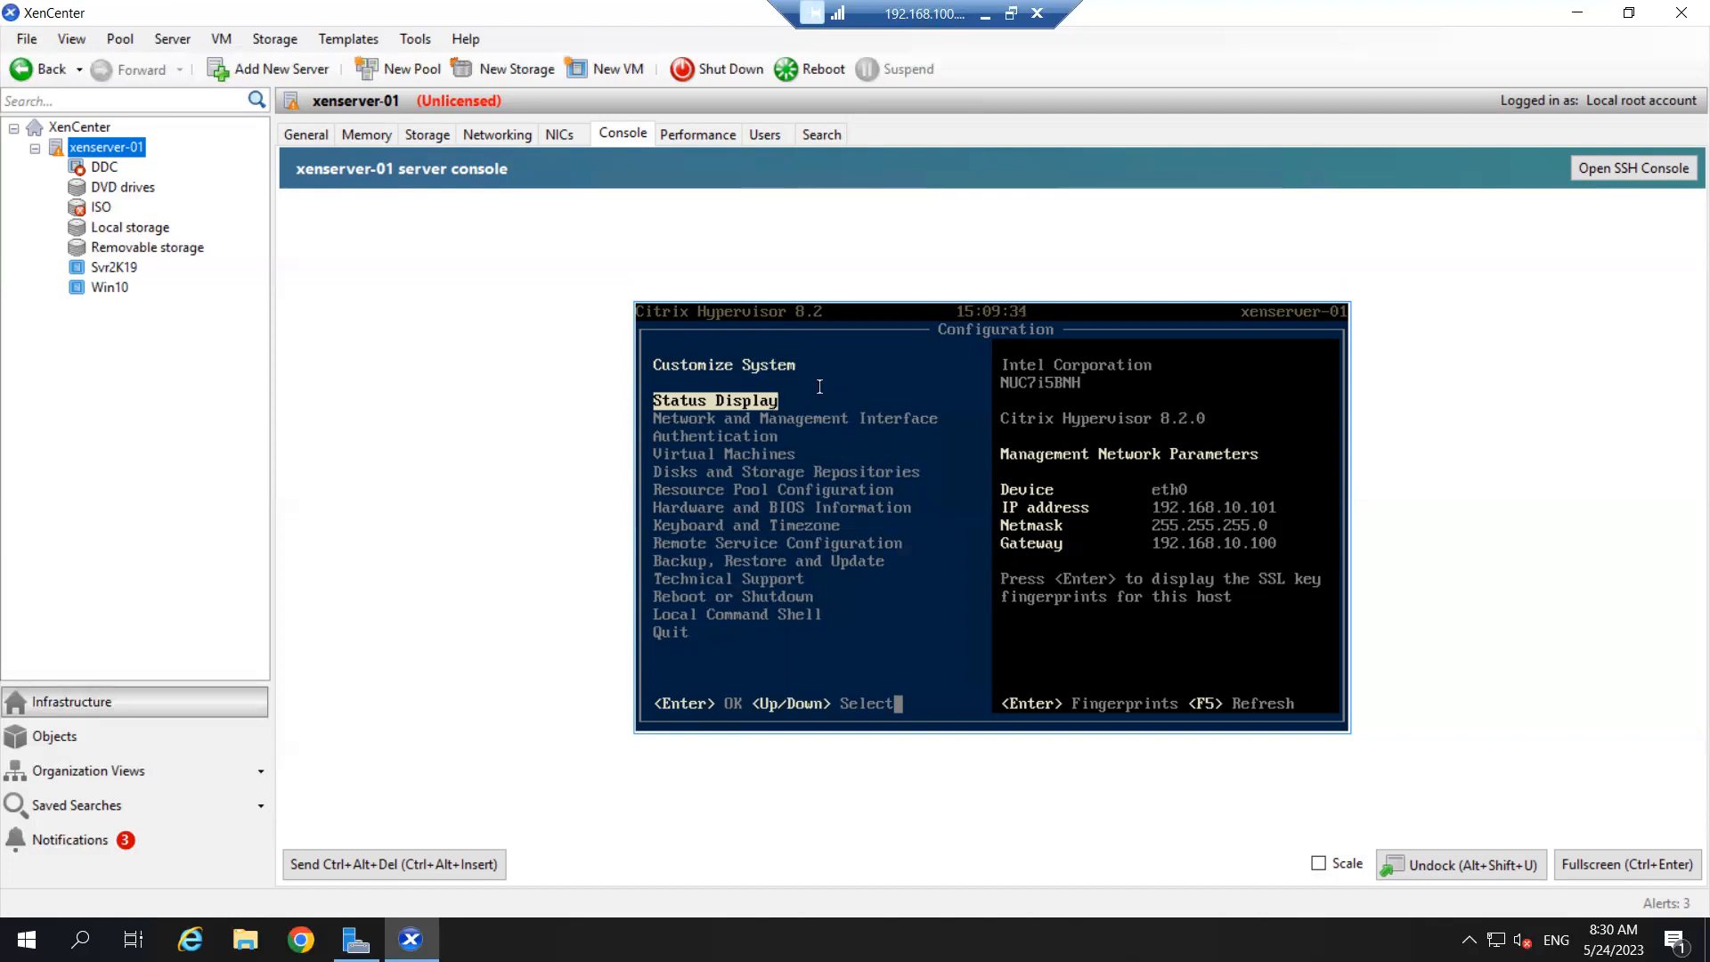
pyautogui.press('Down')
pyautogui.press('Down')
pyautogui.press('Down')
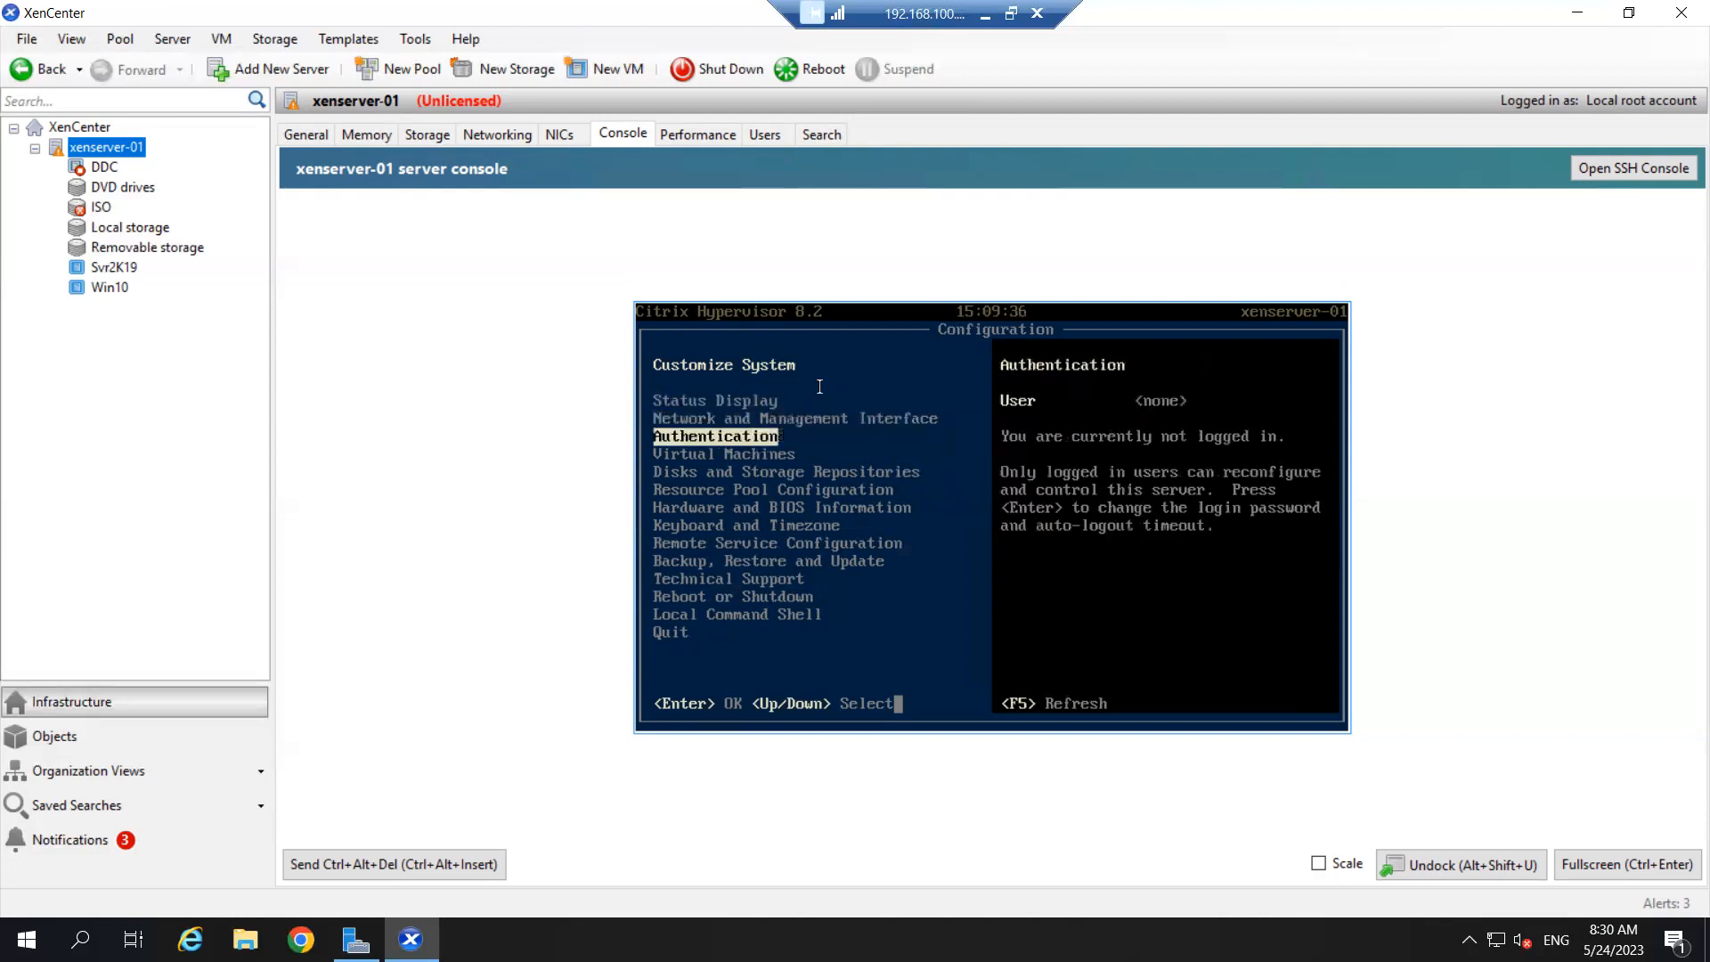
pyautogui.press('Up')
pyautogui.press('Up')
pyautogui.press('Up')
pyautogui.press('Down')
pyautogui.press('Down')
pyautogui.press('Down')
pyautogui.press('Return')
pyautogui.press('Down')
pyautogui.press('Down')
pyautogui.press('Up')
pyautogui.press('Up')
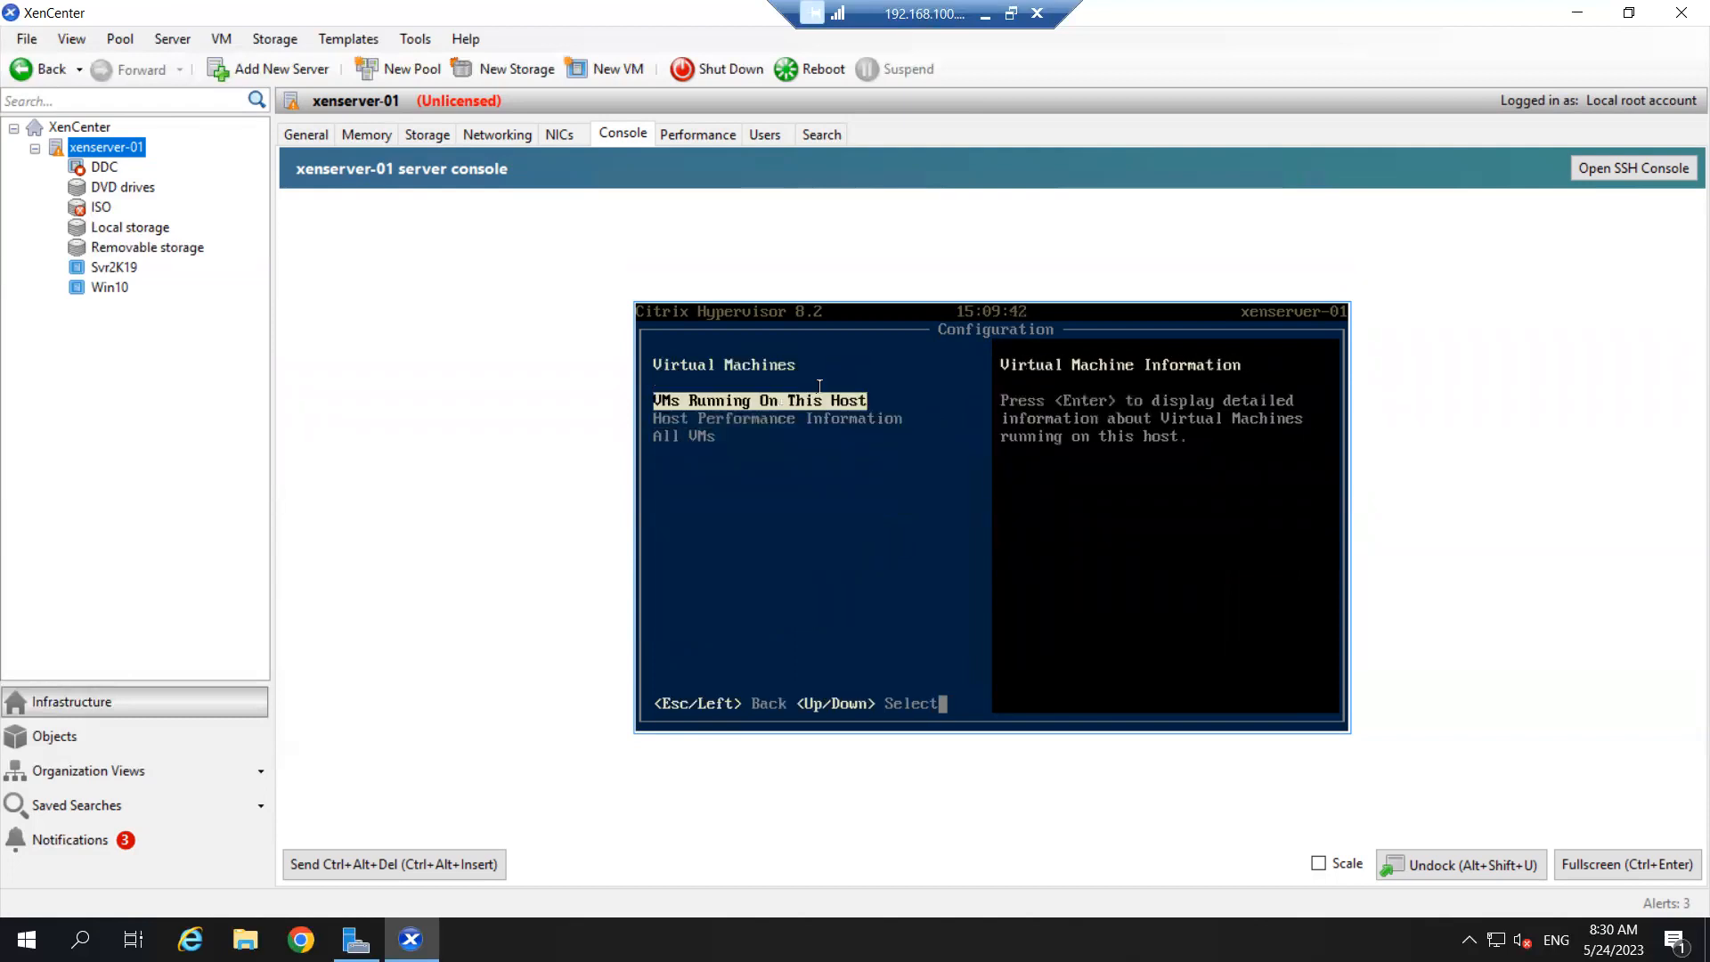
pyautogui.press('Return')
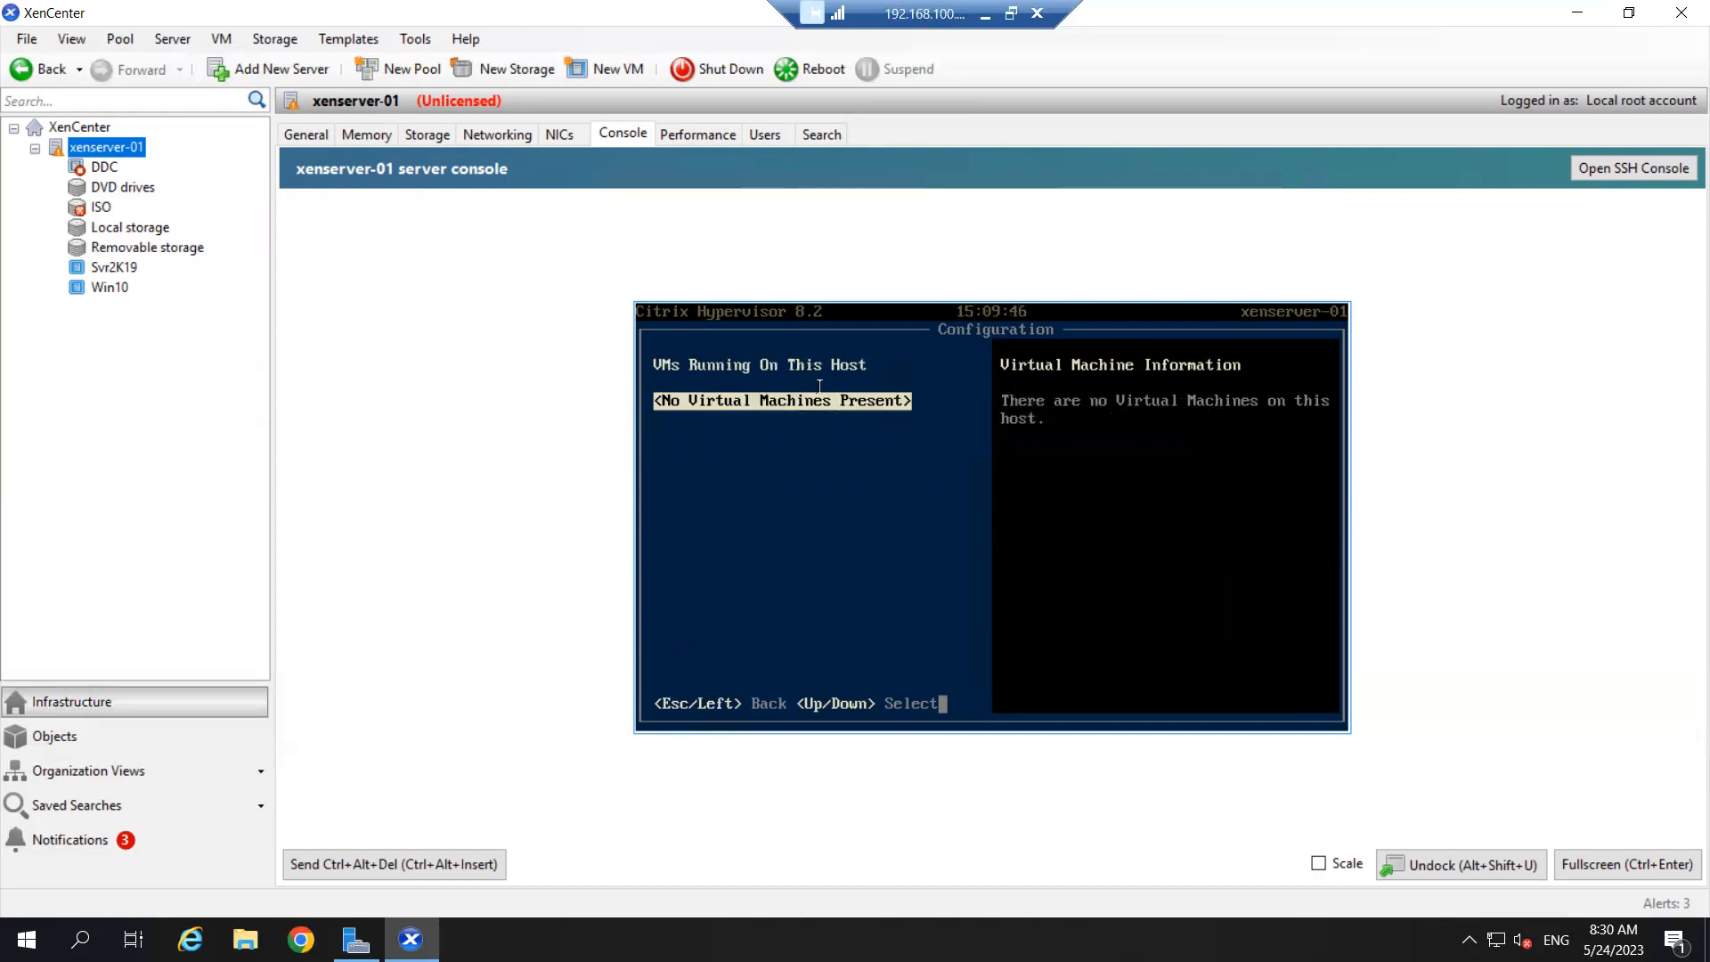
pyautogui.press('Escape')
pyautogui.press('Down')
pyautogui.press('Down')
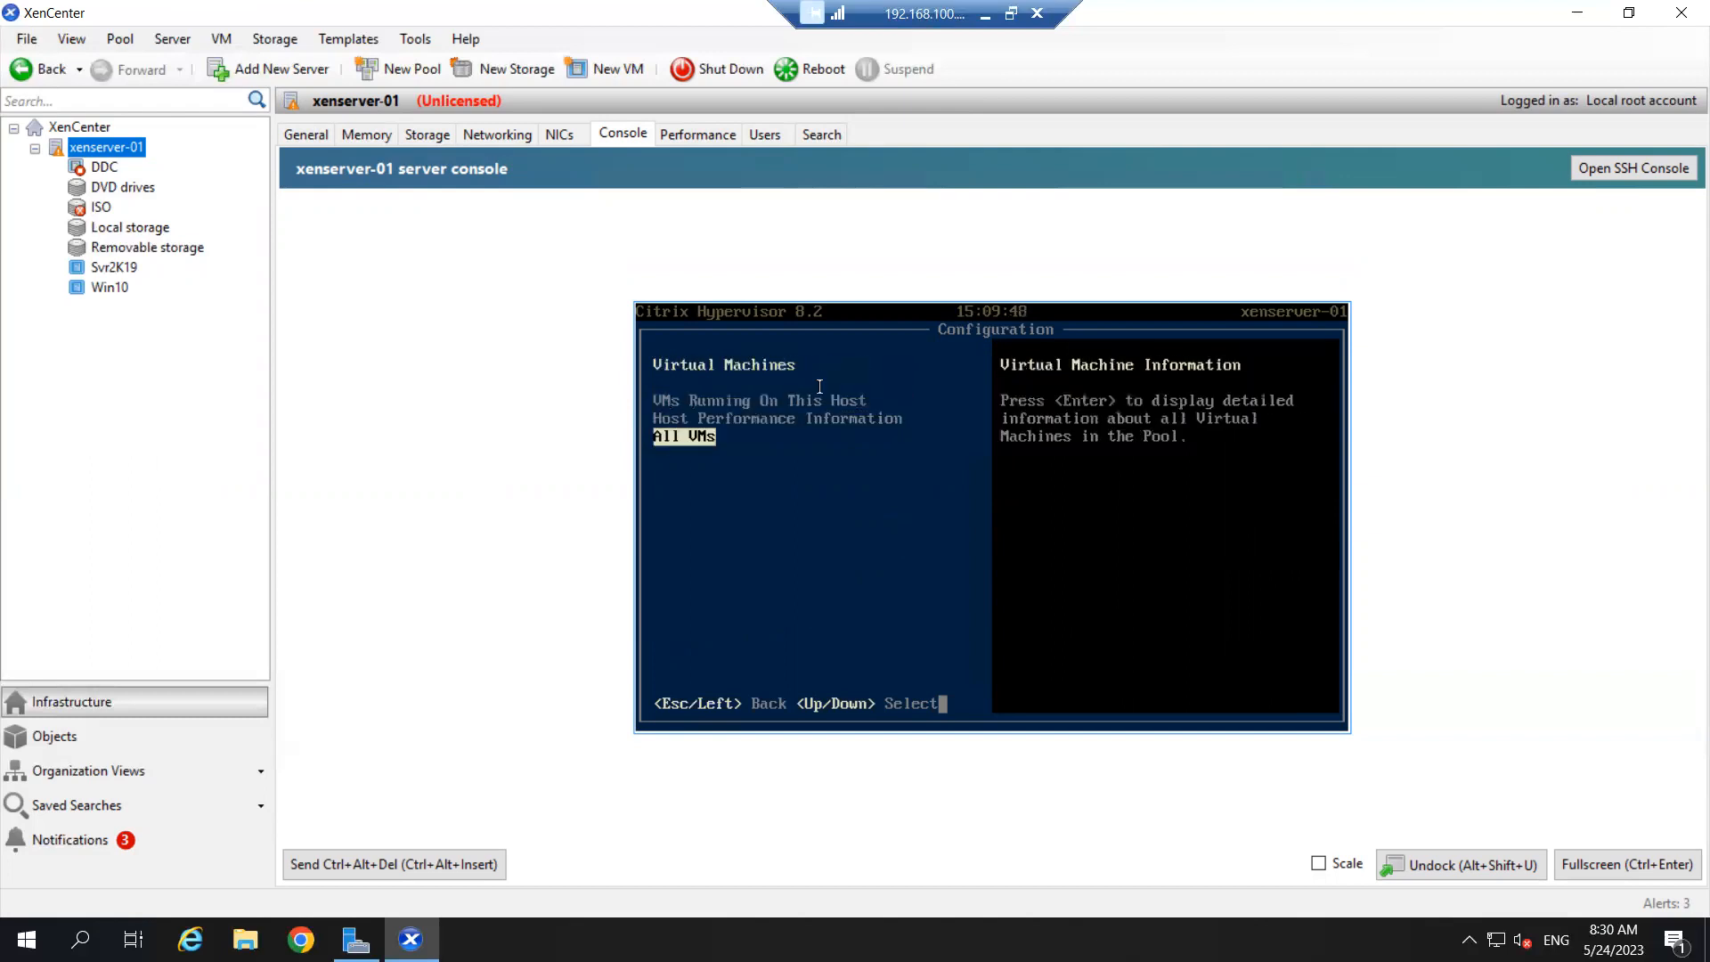
pyautogui.press('Return')
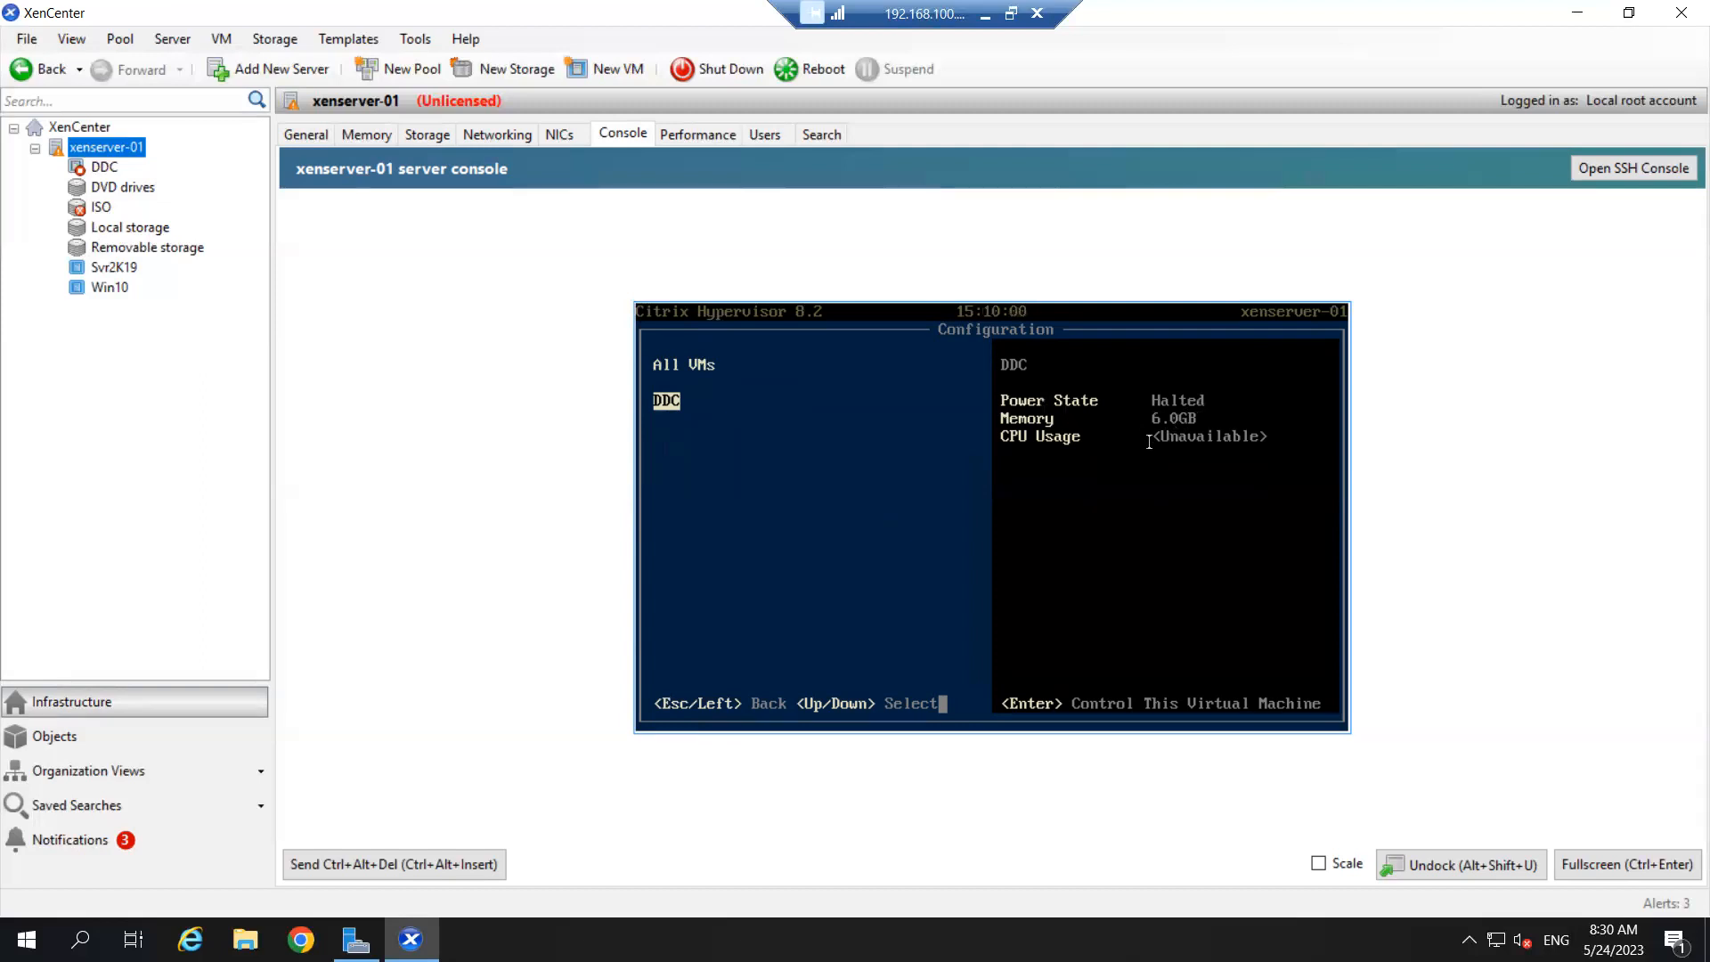
# - Return to the Customize System menu and start the Local Command Shell login
pyautogui.press('Escape')
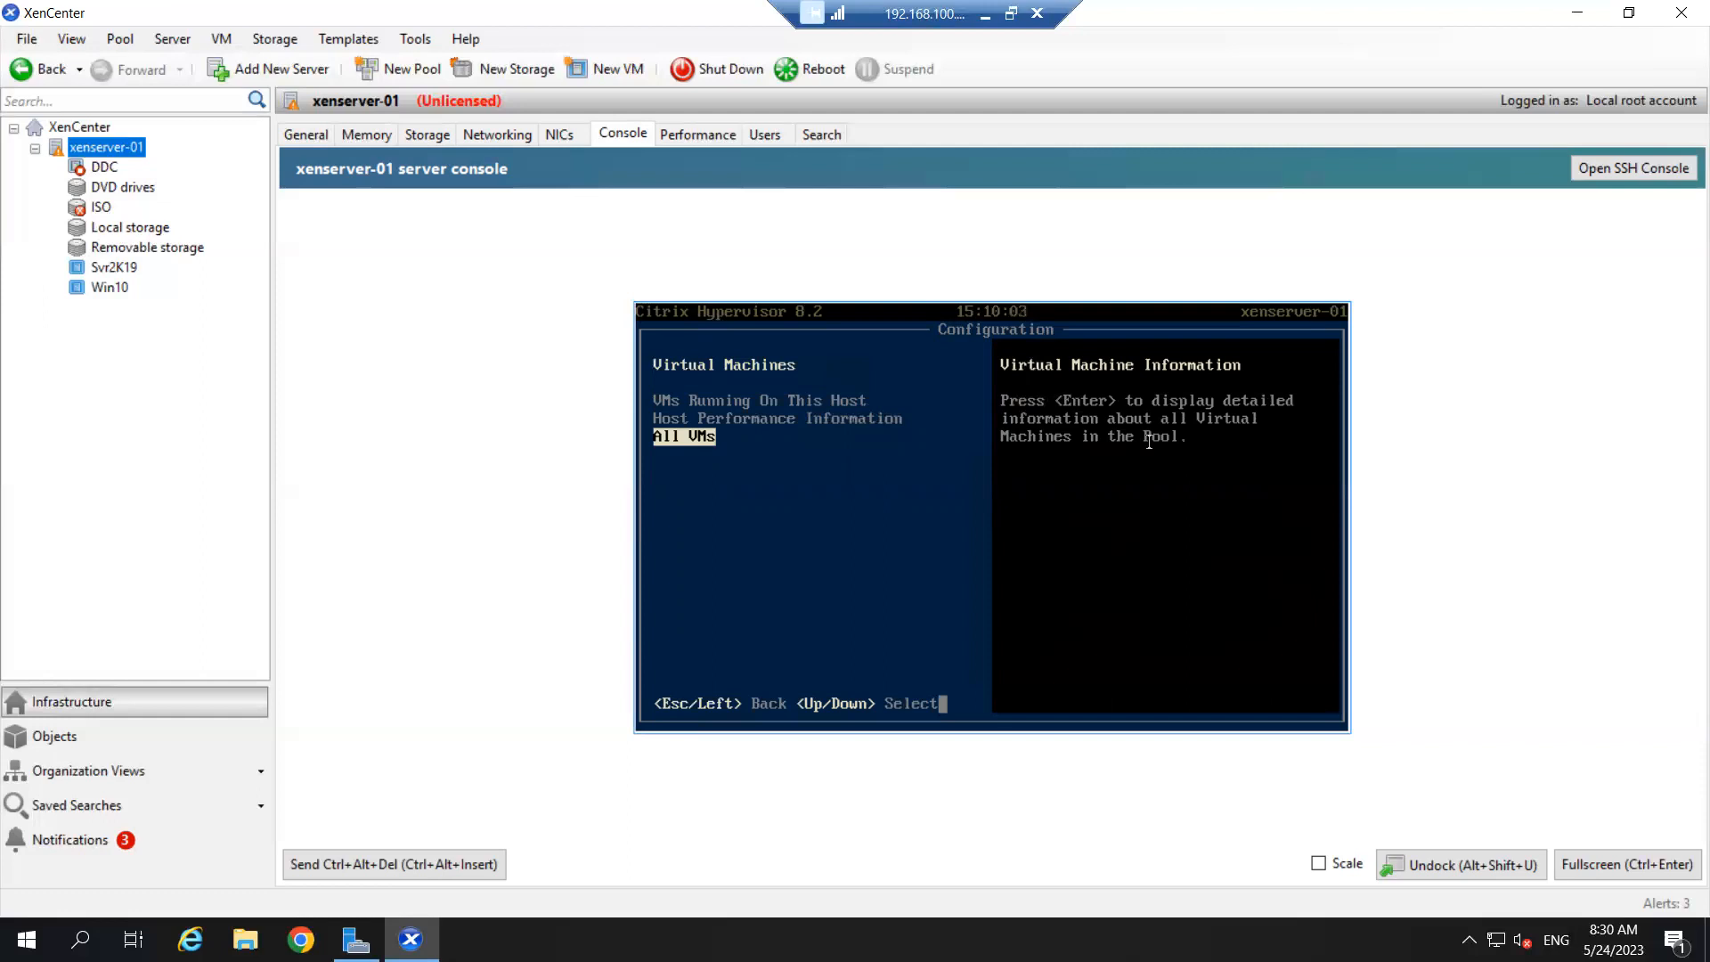
pyautogui.press('Escape')
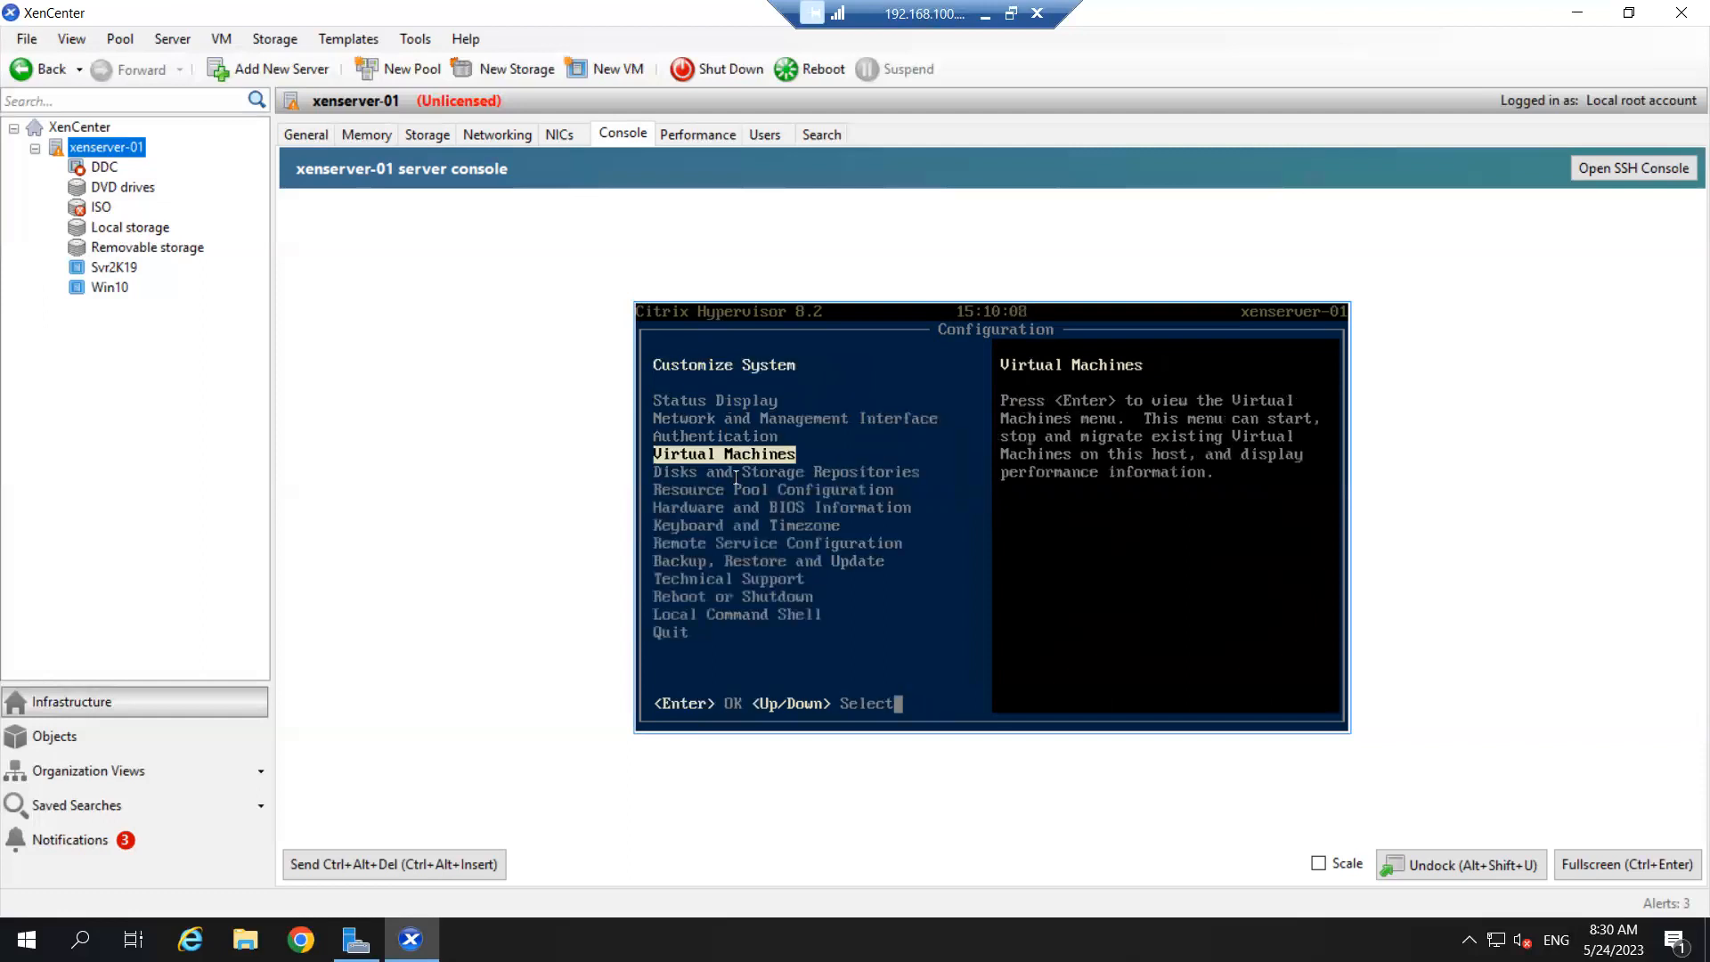
pyautogui.press('Down')
pyautogui.press('Down')
pyautogui.press('Down')
pyautogui.press('Down')
pyautogui.press('Down')
pyautogui.press('Down')
pyautogui.press('Down')
pyautogui.press('Down')
pyautogui.press('Down')
pyautogui.press('Up')
pyautogui.press('Up')
pyautogui.press('Up')
pyautogui.press('Down')
pyautogui.press('Down')
pyautogui.press('Down')
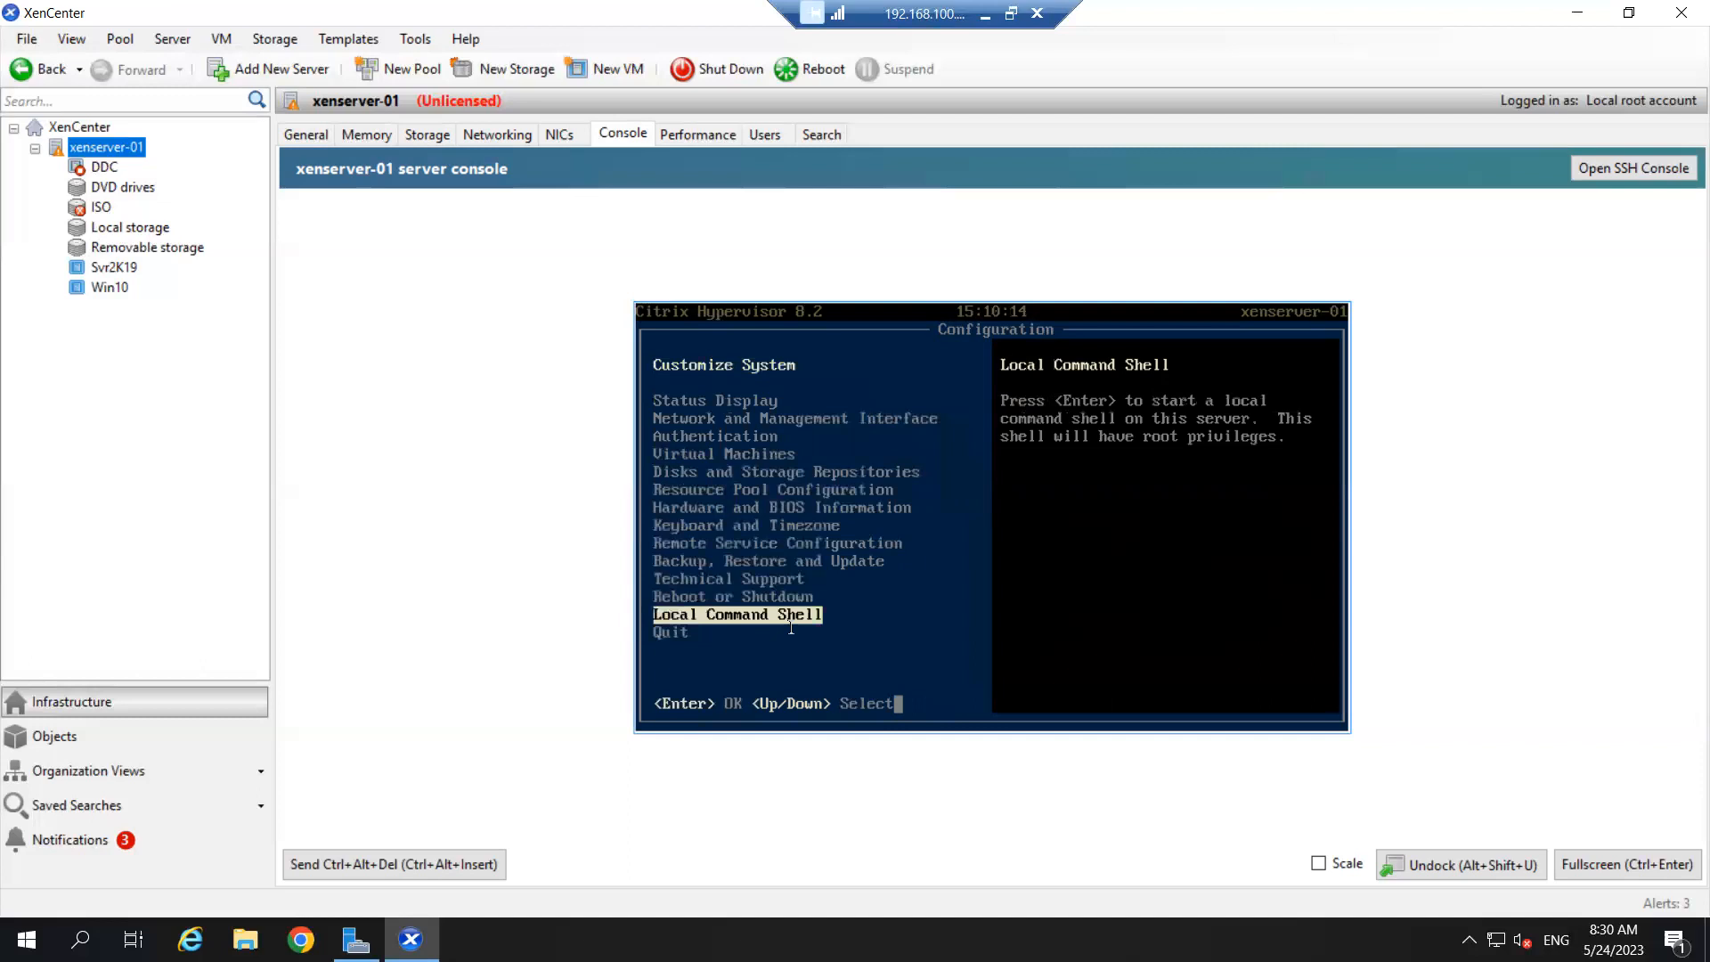
pyautogui.press('Return')
pyautogui.press('Return')
# - Log into the root shell with the password and run ifconfig
pyautogui.write('*********')
pyautogui.press('Return')
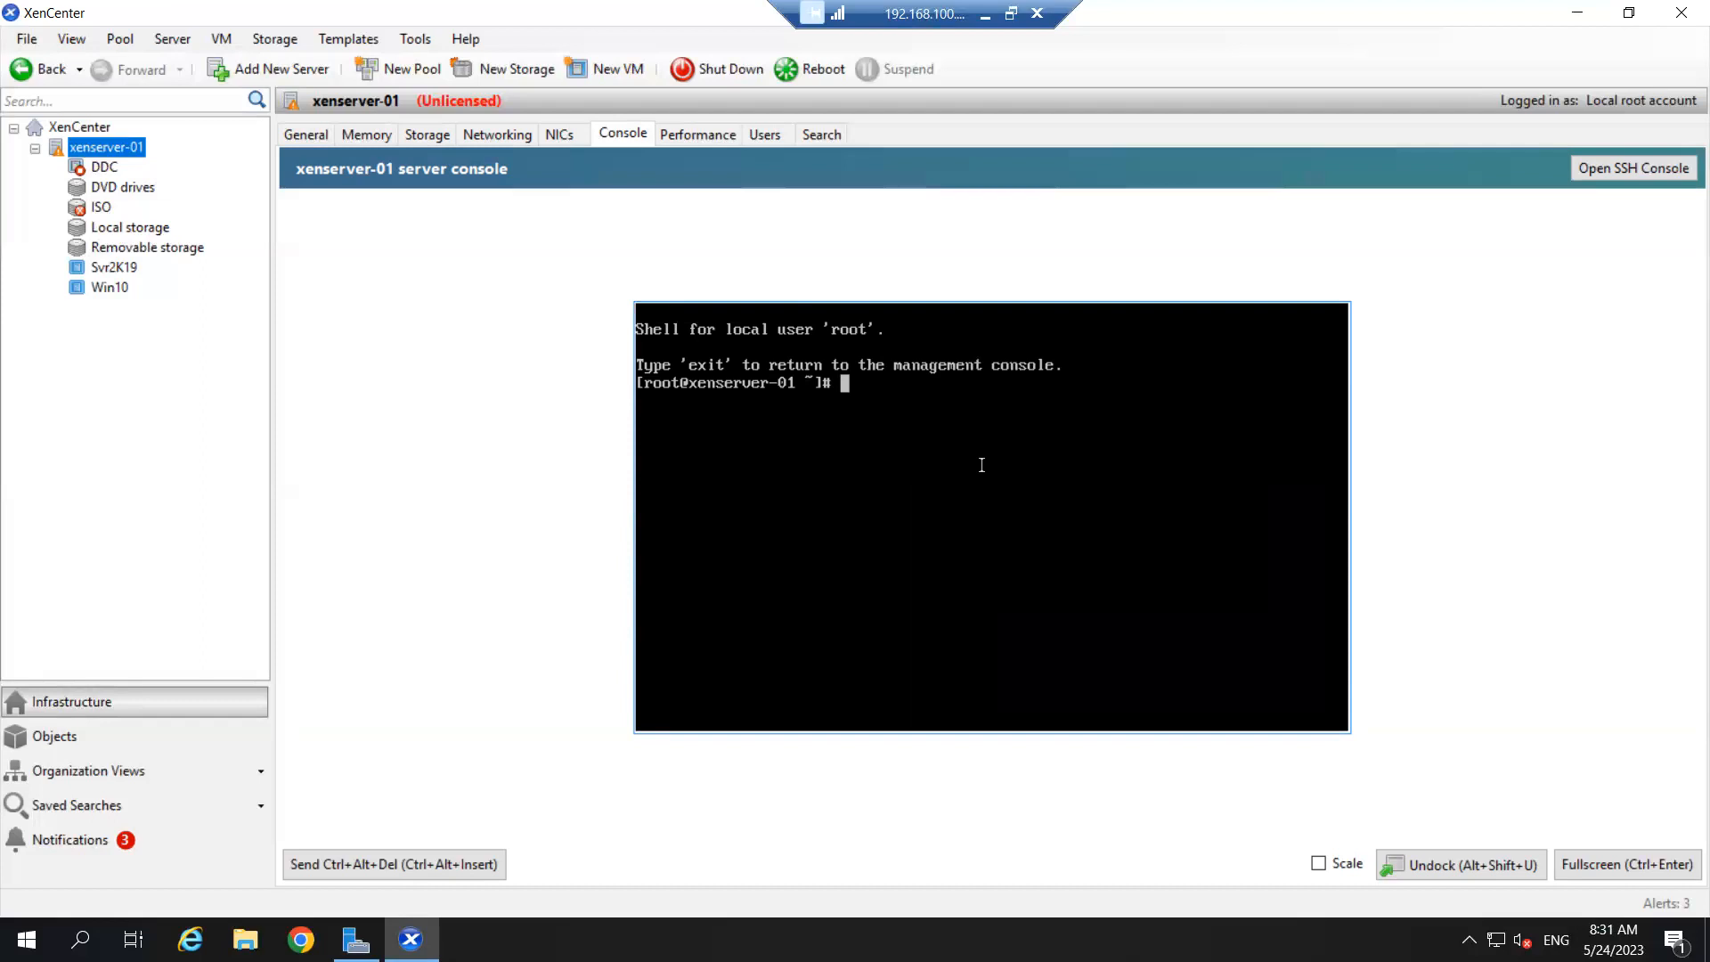
pyautogui.write('ifconfig')
pyautogui.press('Return')
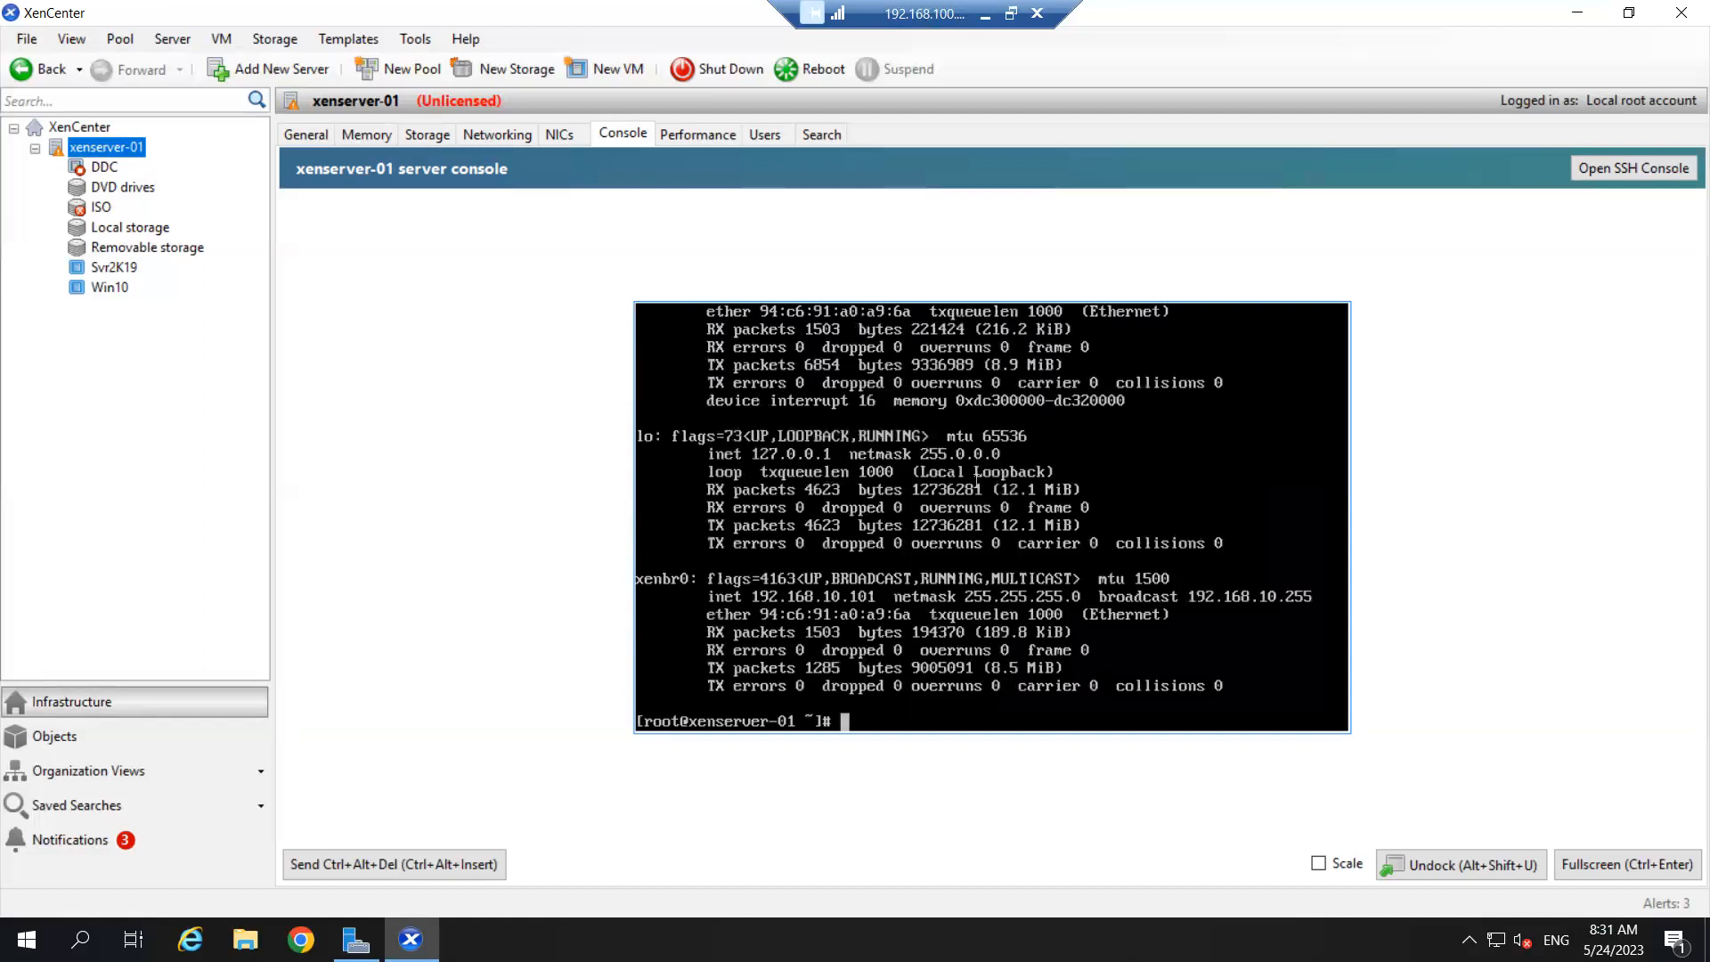
# - Review the ifconfig output showing 192.168.10.101, then show xenserver-01's General properties
pyautogui.scroll(4, 977, 478)
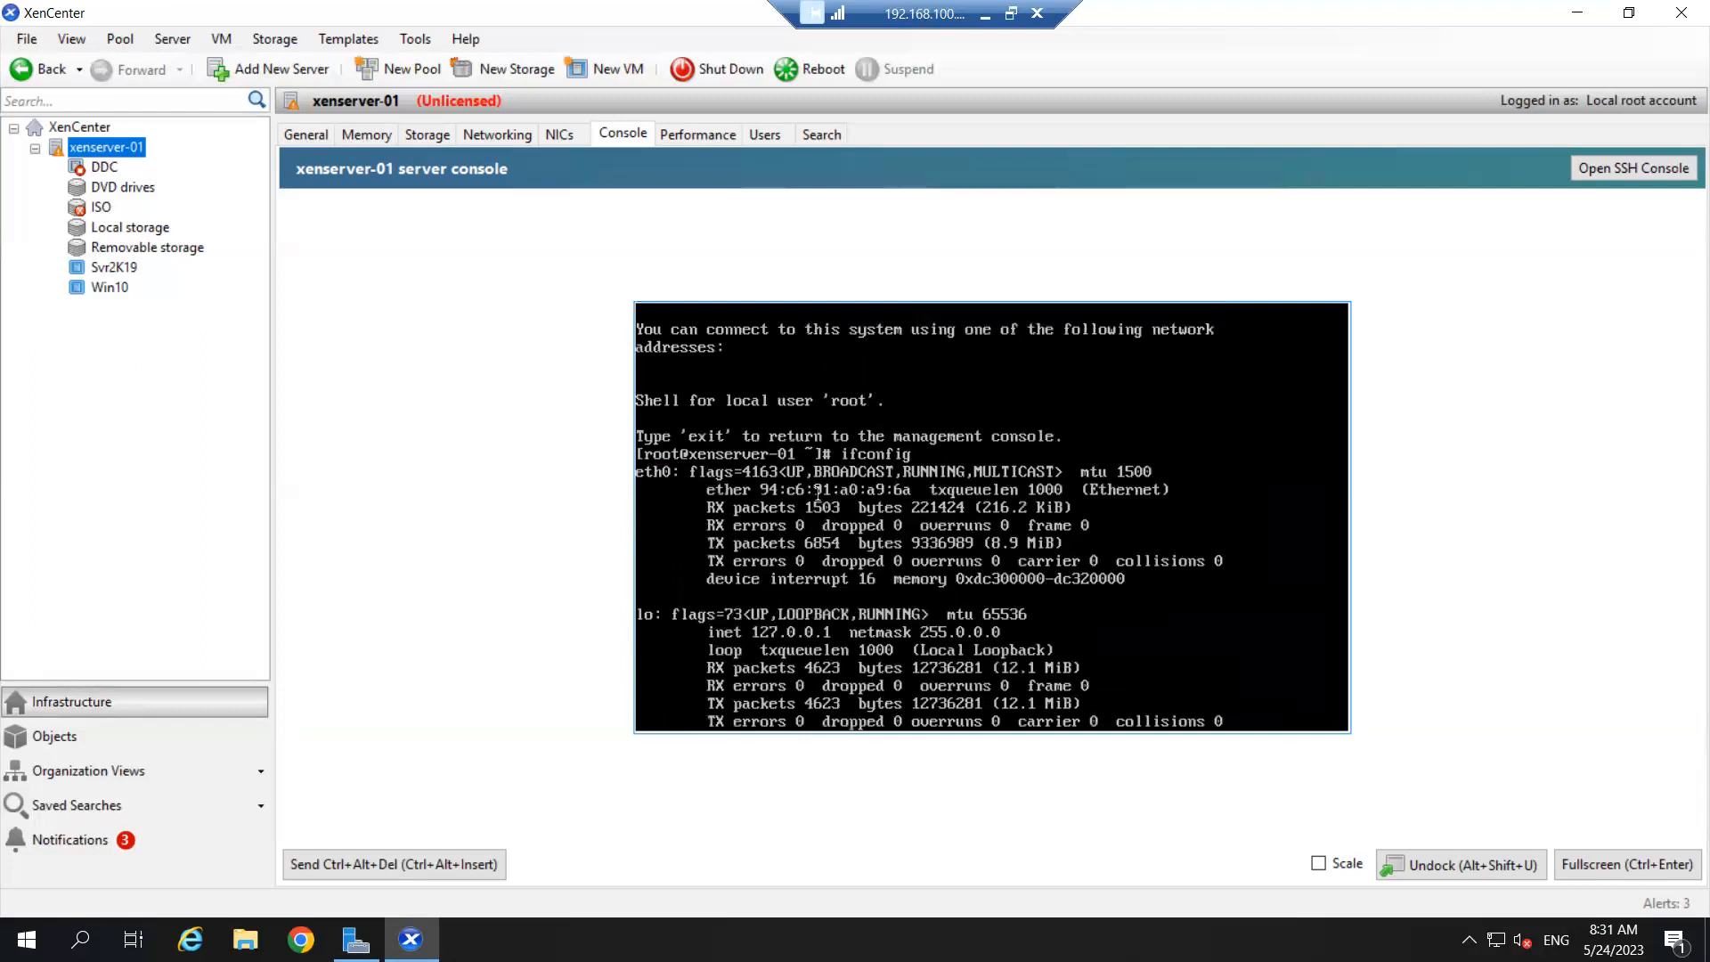
pyautogui.scroll(-1, 828, 532)
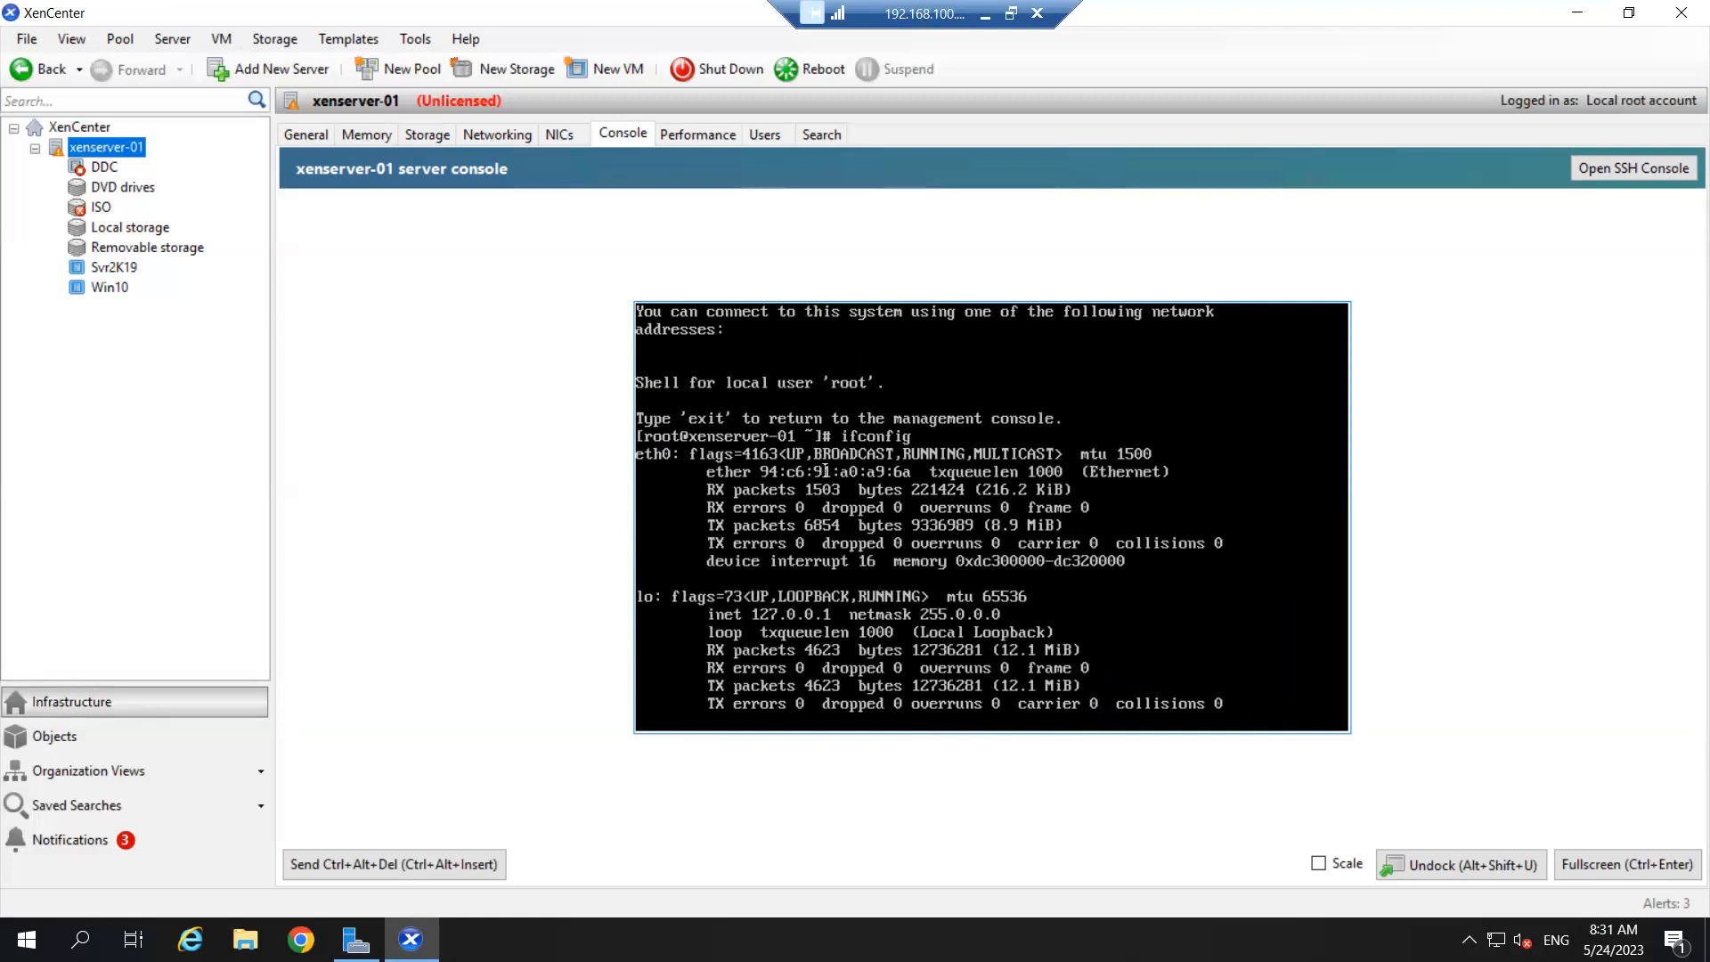
pyautogui.scroll(-3, 826, 471)
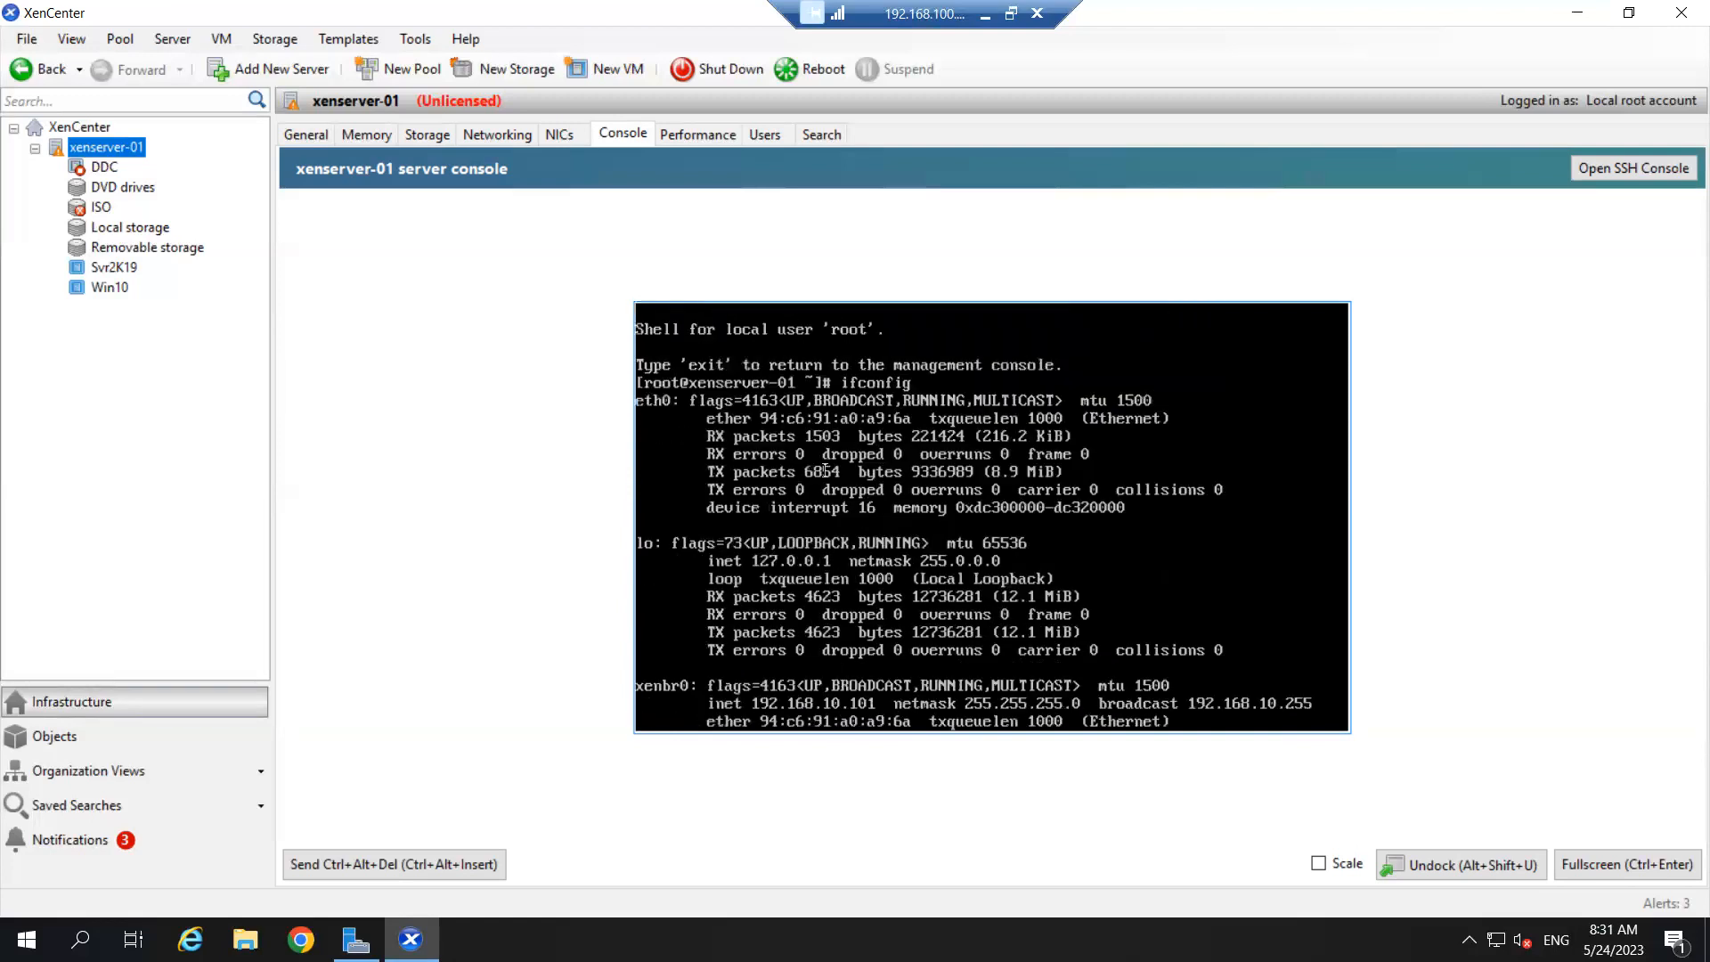
pyautogui.scroll(-6, 826, 471)
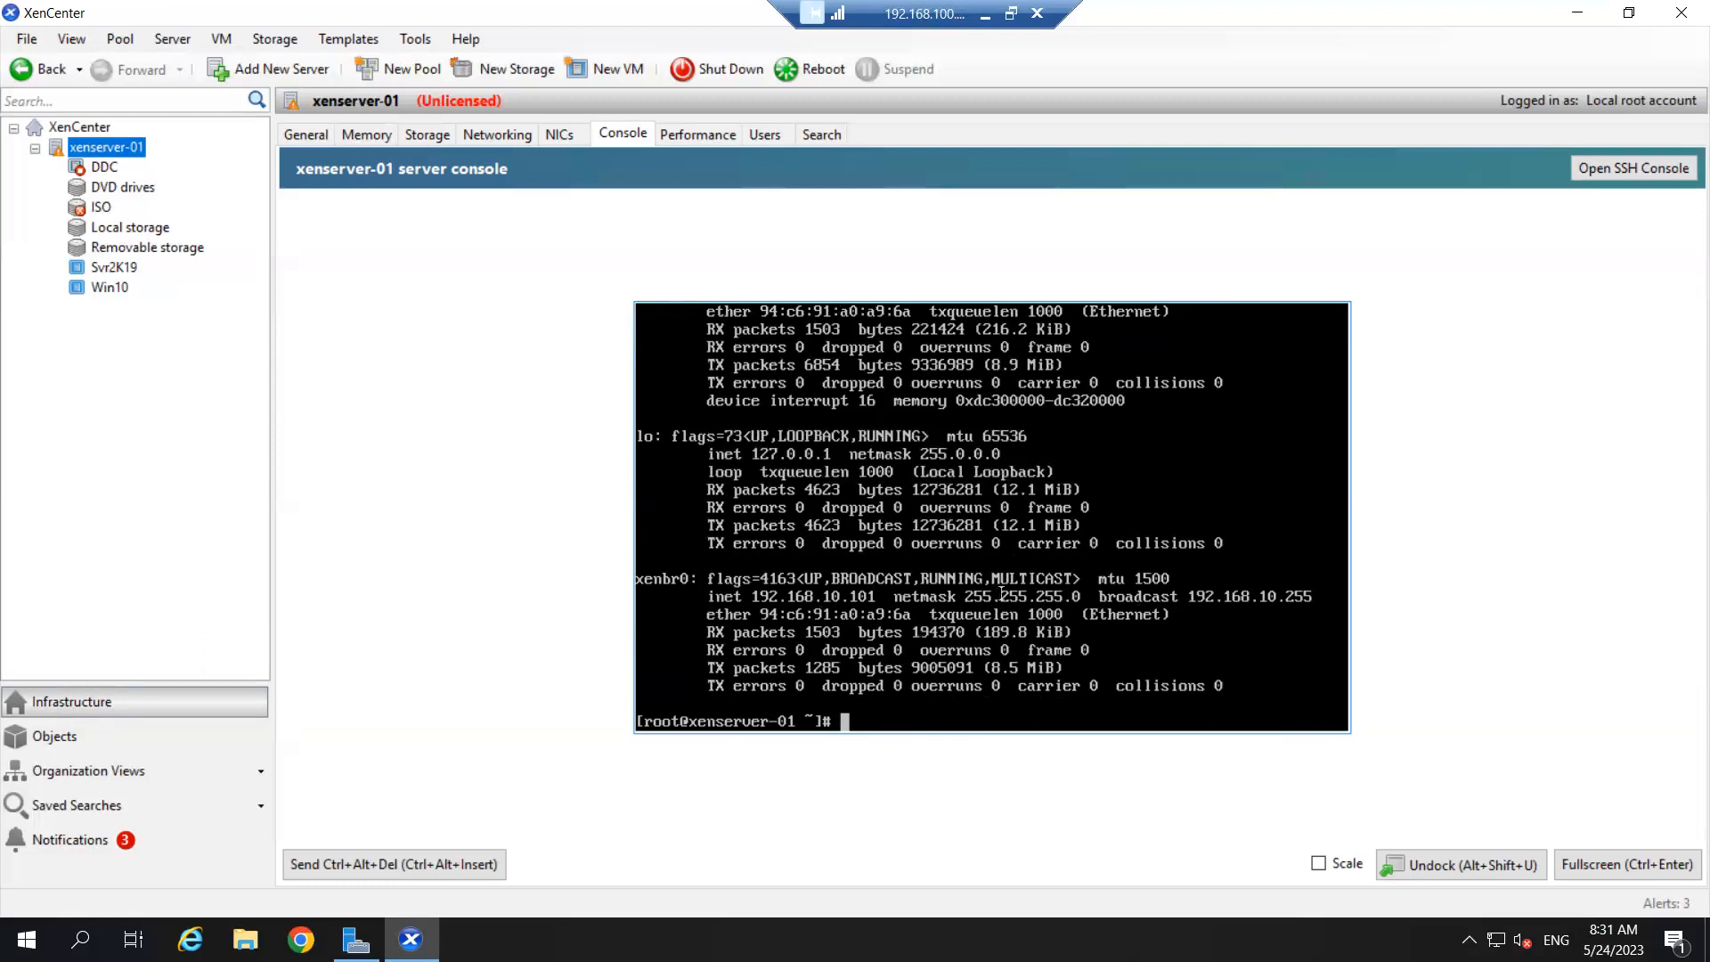
pyautogui.scroll(18, 790, 595)
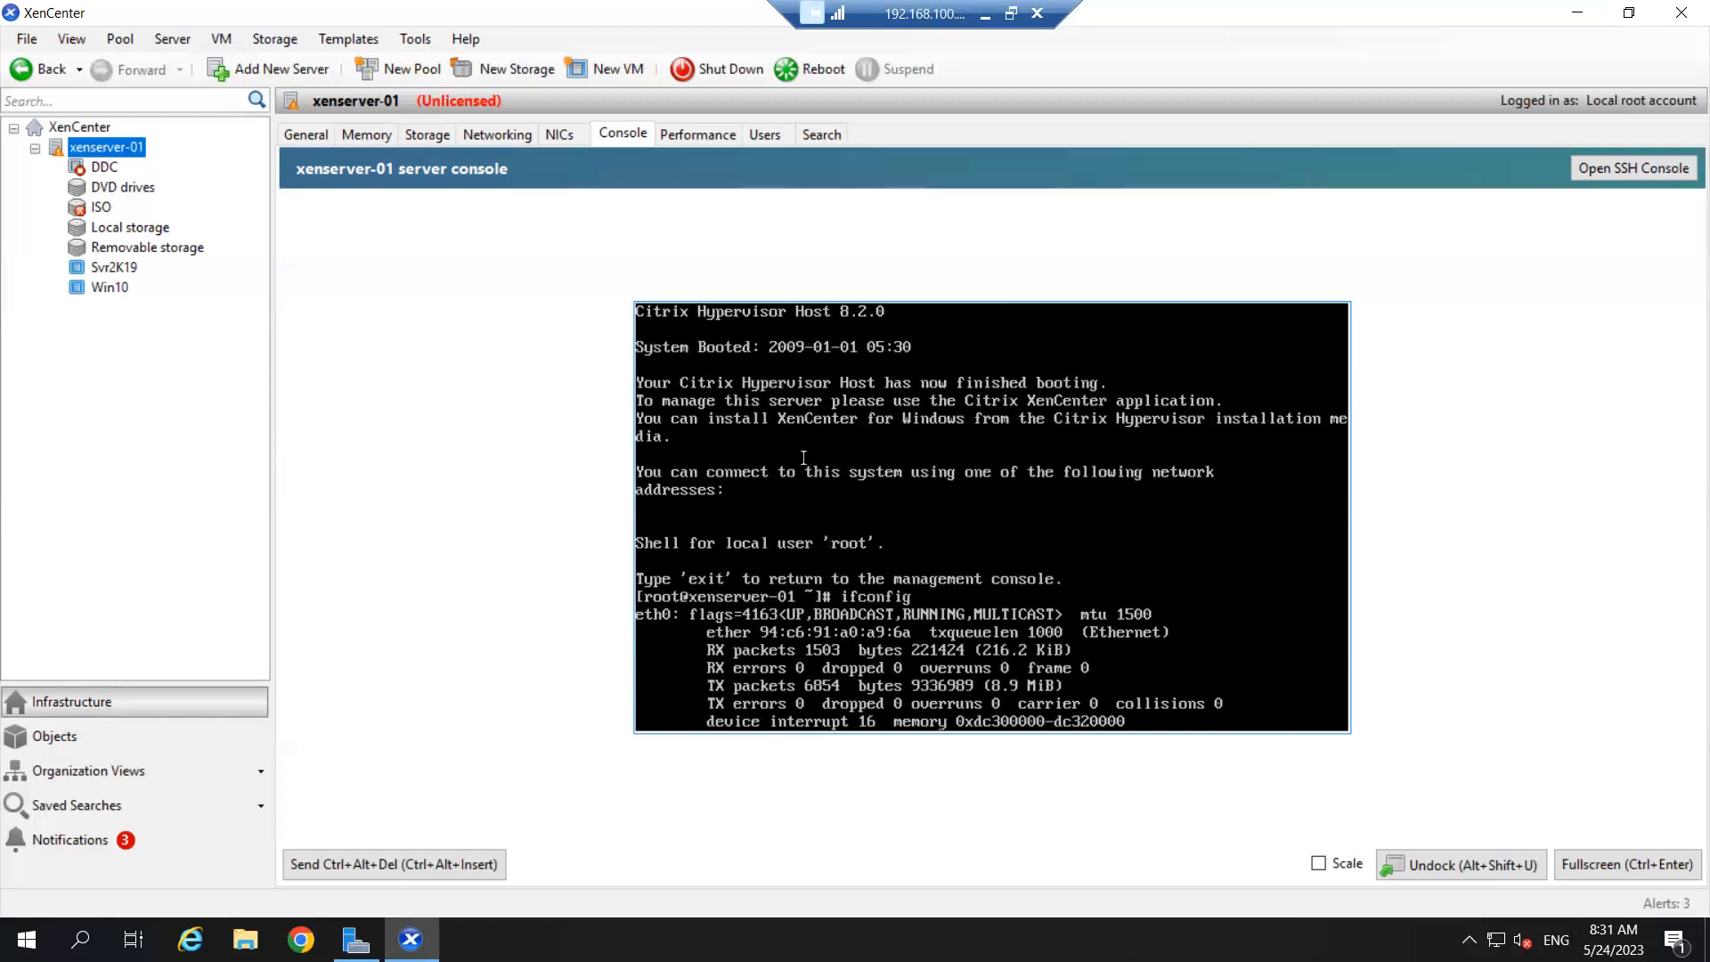
pyautogui.scroll(-6, 858, 493)
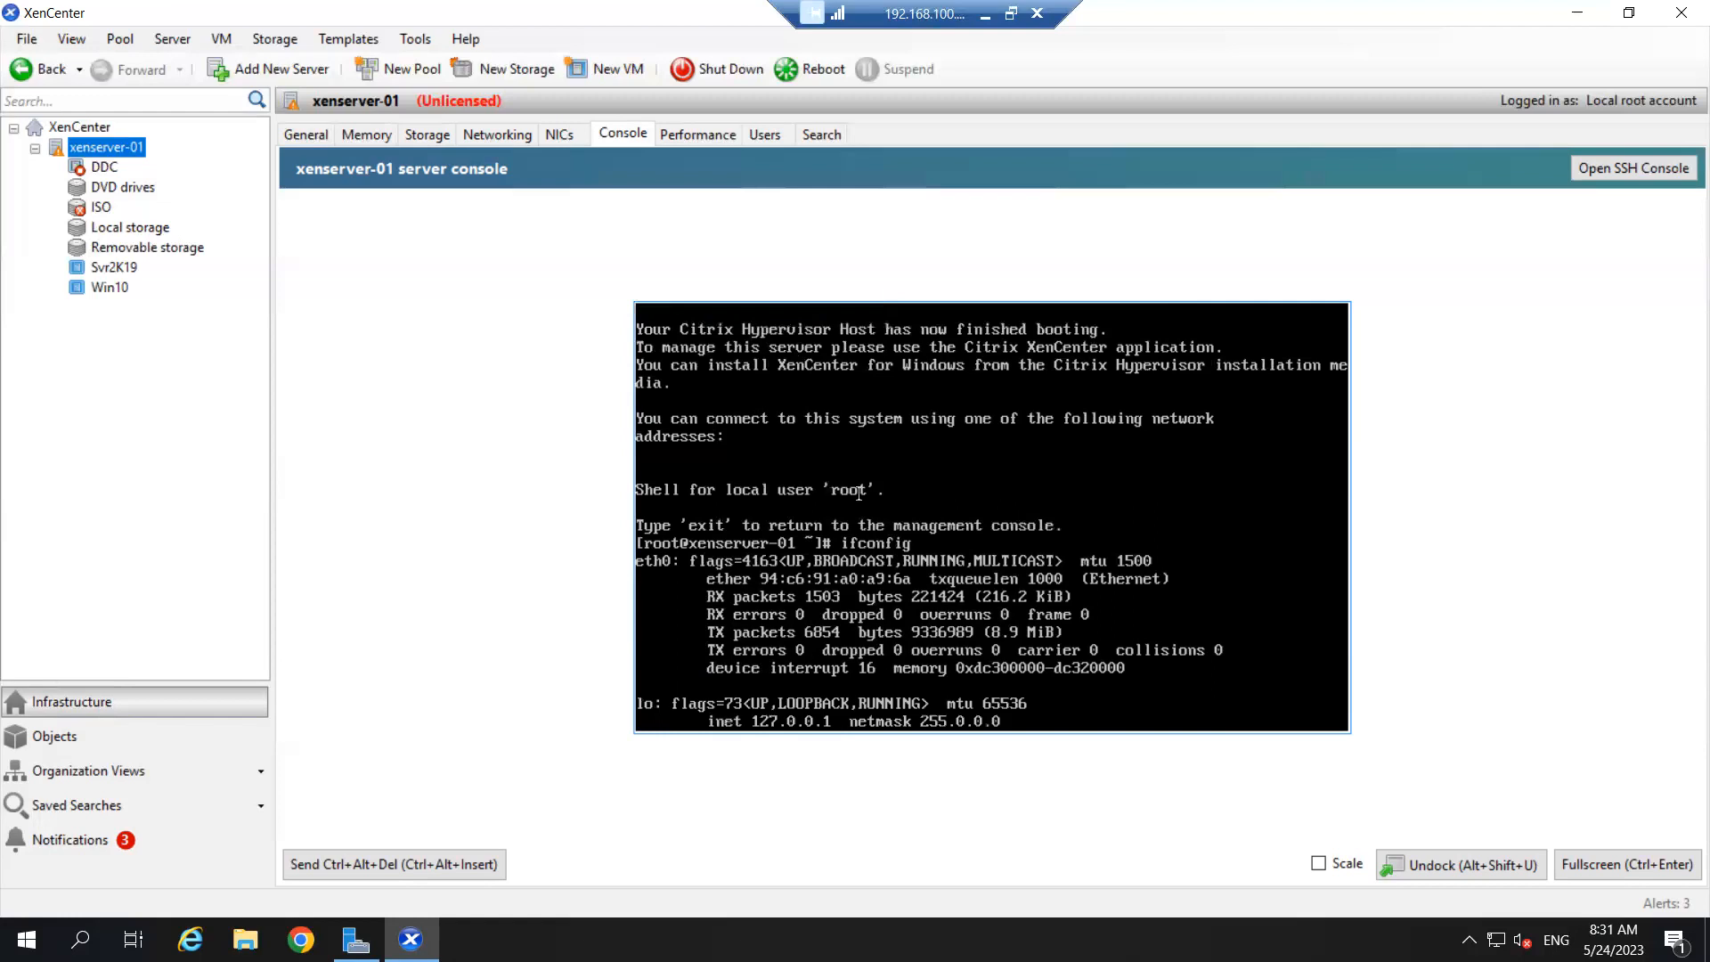
pyautogui.scroll(4, 859, 493)
pyautogui.scroll(2, 859, 494)
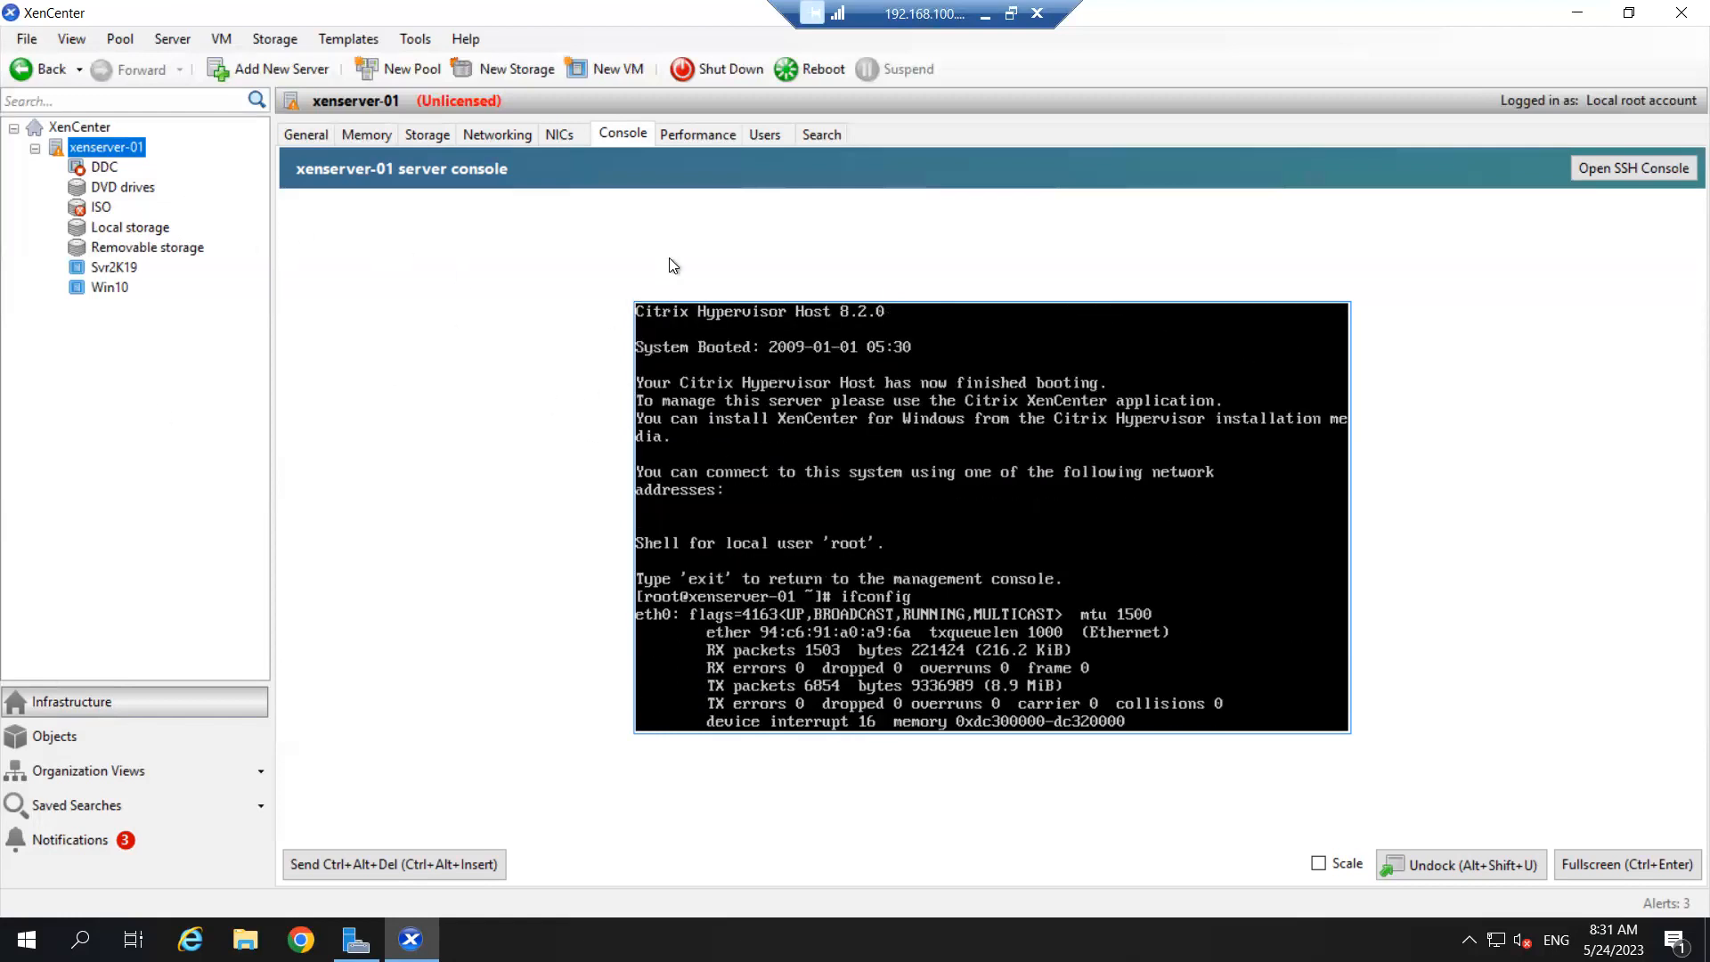
pyautogui.click(301, 135)
pyautogui.click(92, 144)
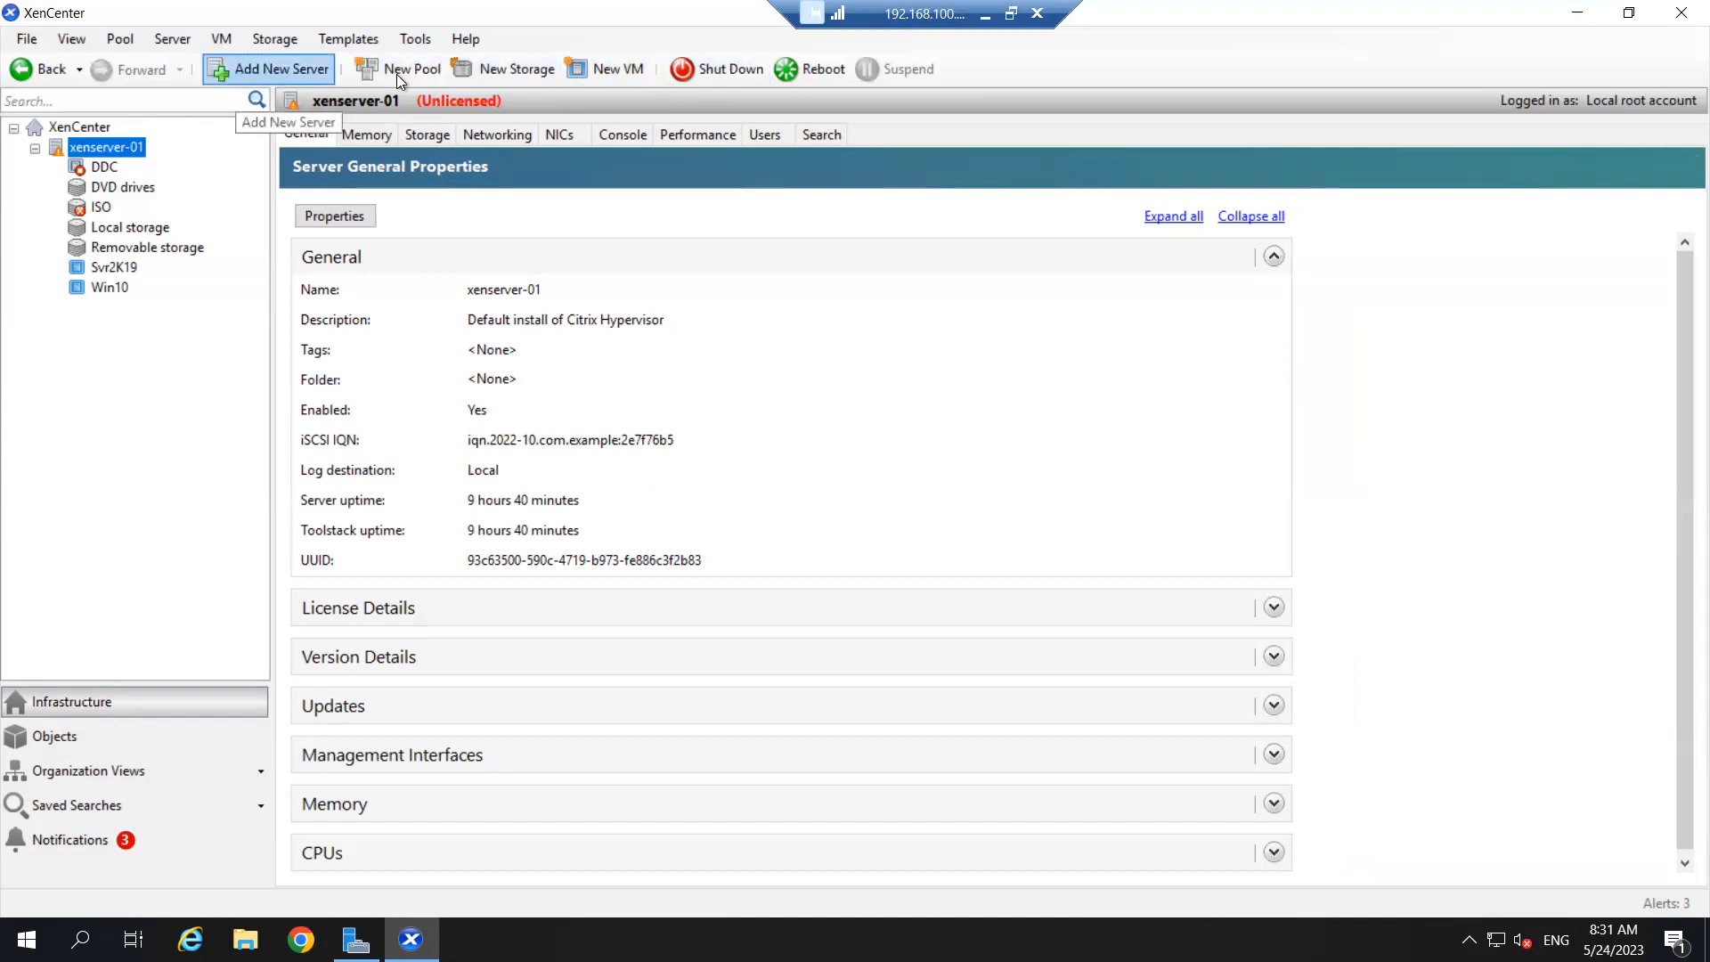
# - Start a new VM and pick the Windows Server 2019 (64-bit) template
pyautogui.click(603, 64)
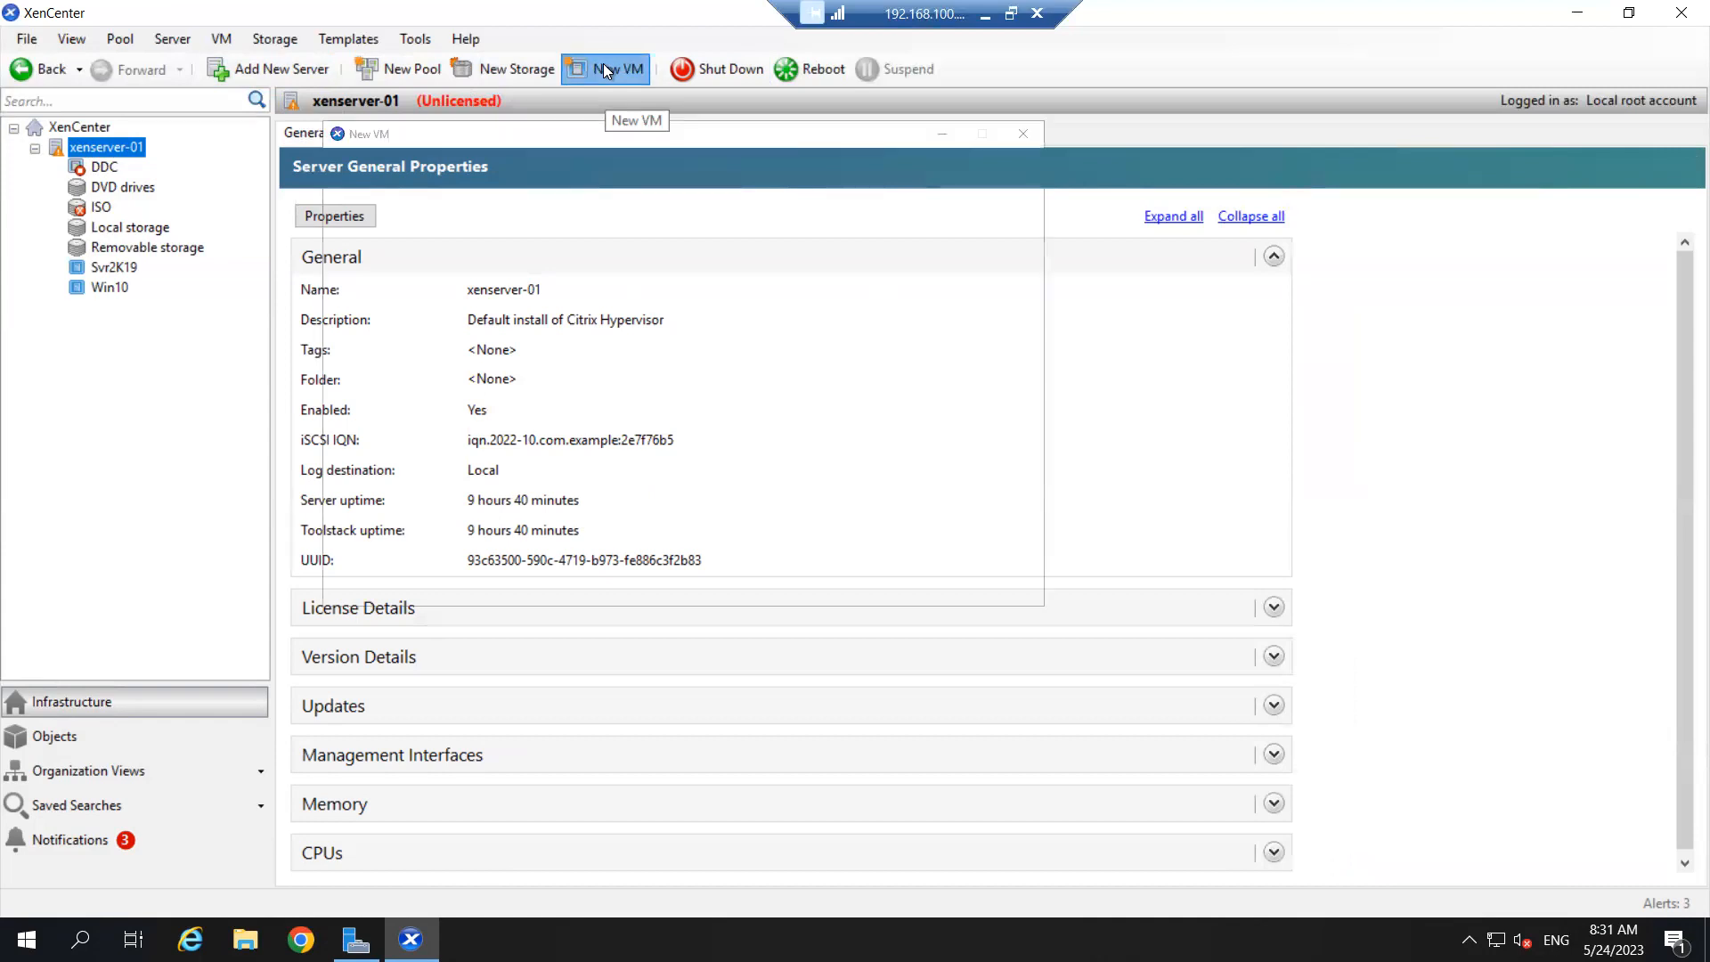
pyautogui.click(703, 468)
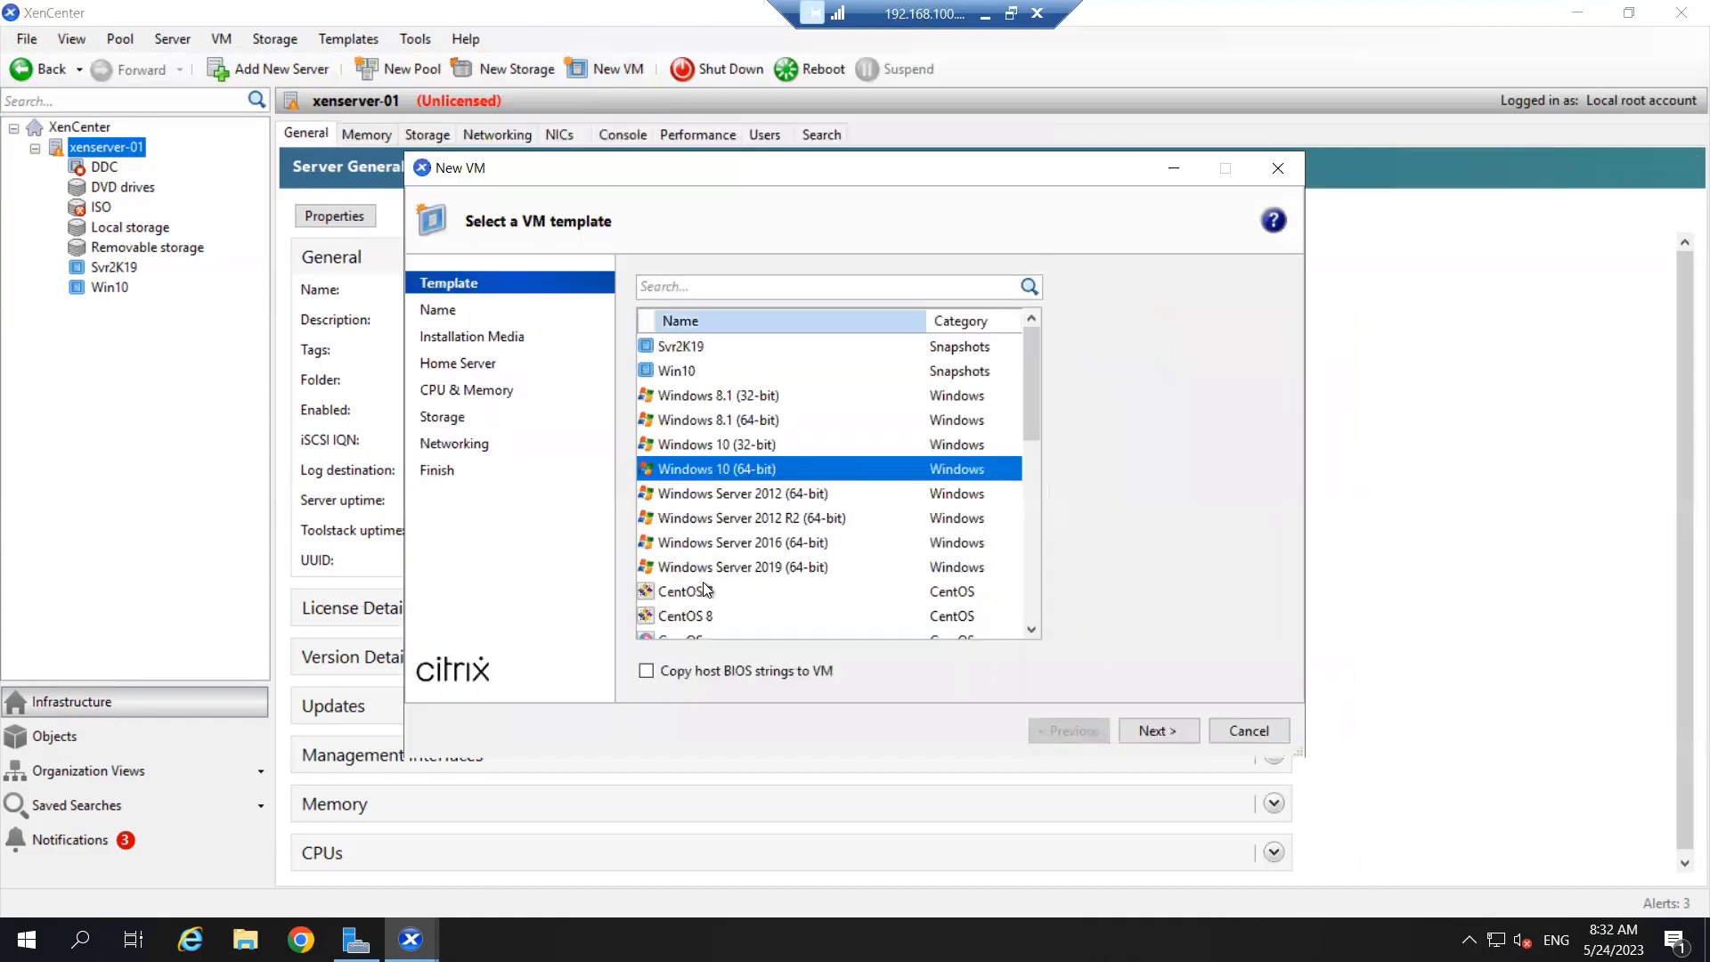
pyautogui.click(704, 592)
pyautogui.click(703, 445)
pyautogui.click(708, 470)
pyautogui.click(724, 450)
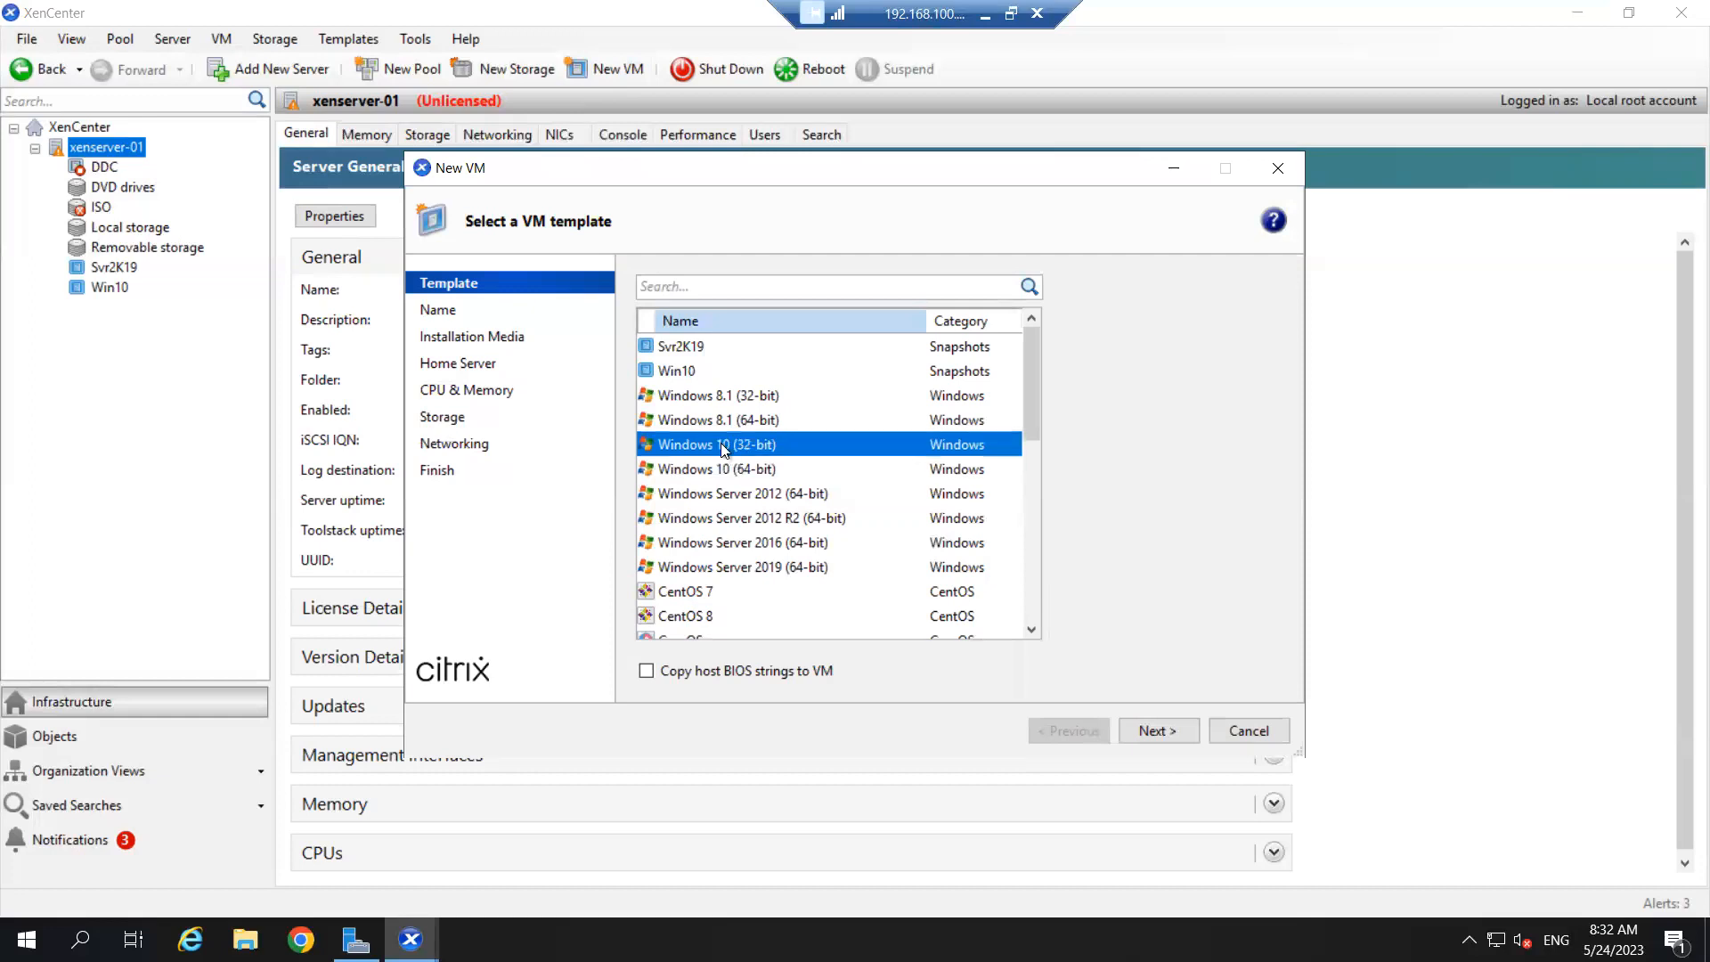
pyautogui.click(710, 495)
pyautogui.scroll(-5, 710, 496)
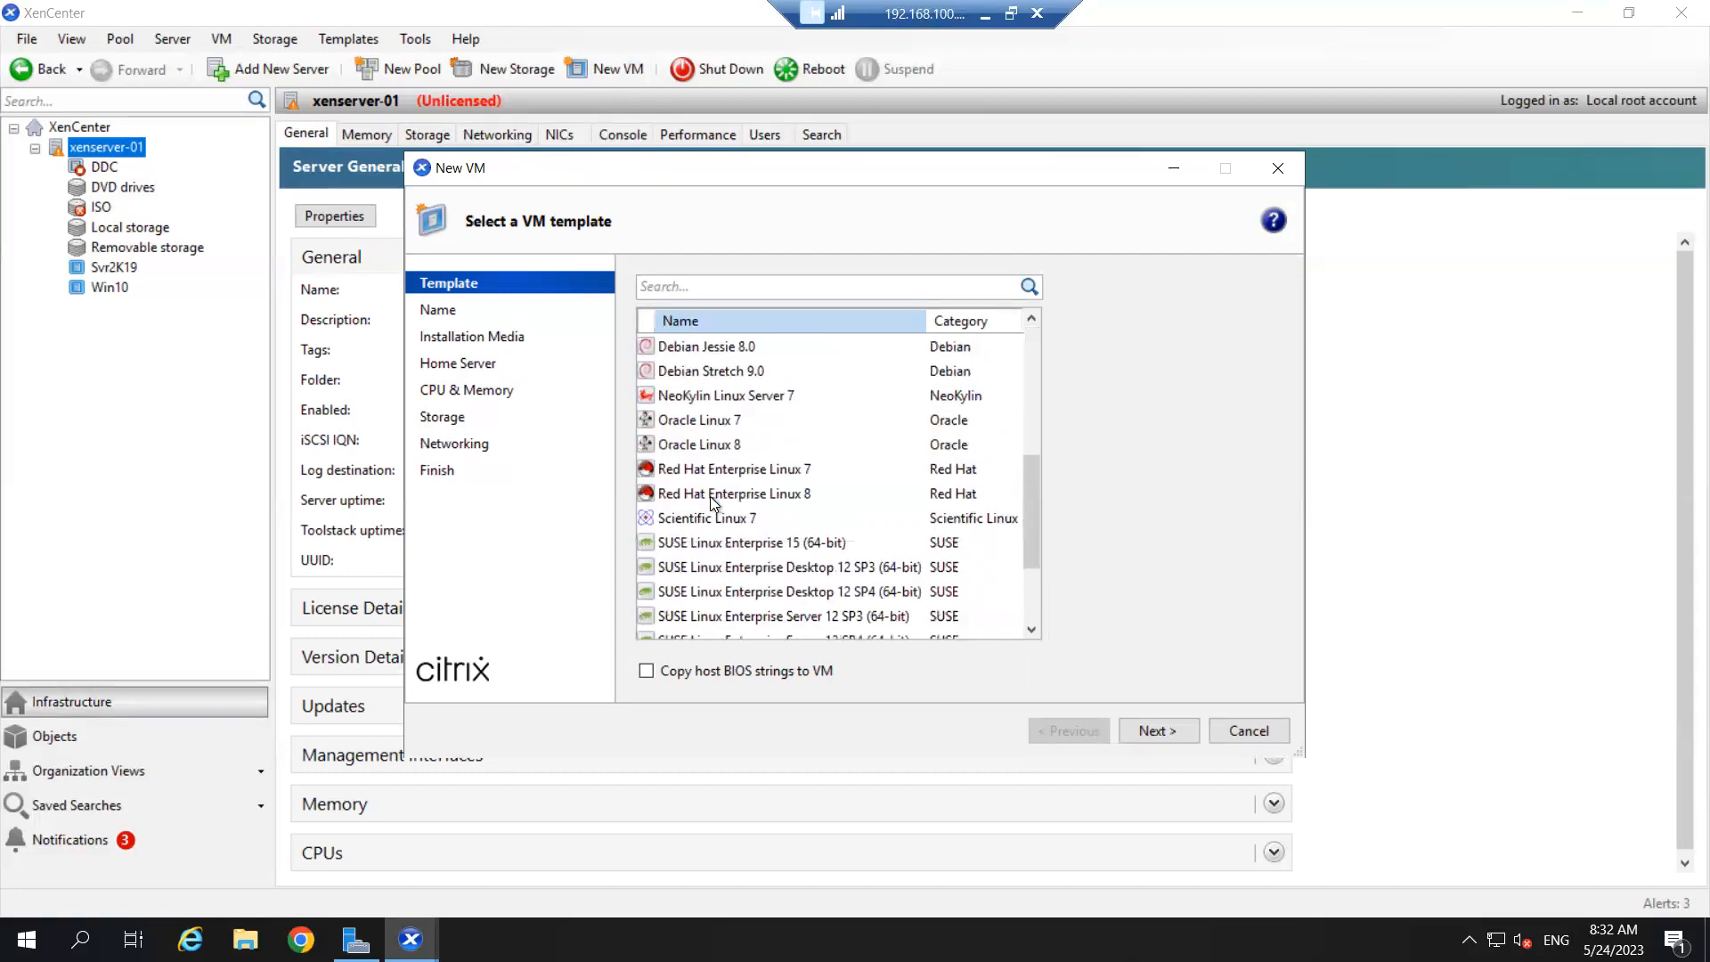
pyautogui.scroll(5, 713, 503)
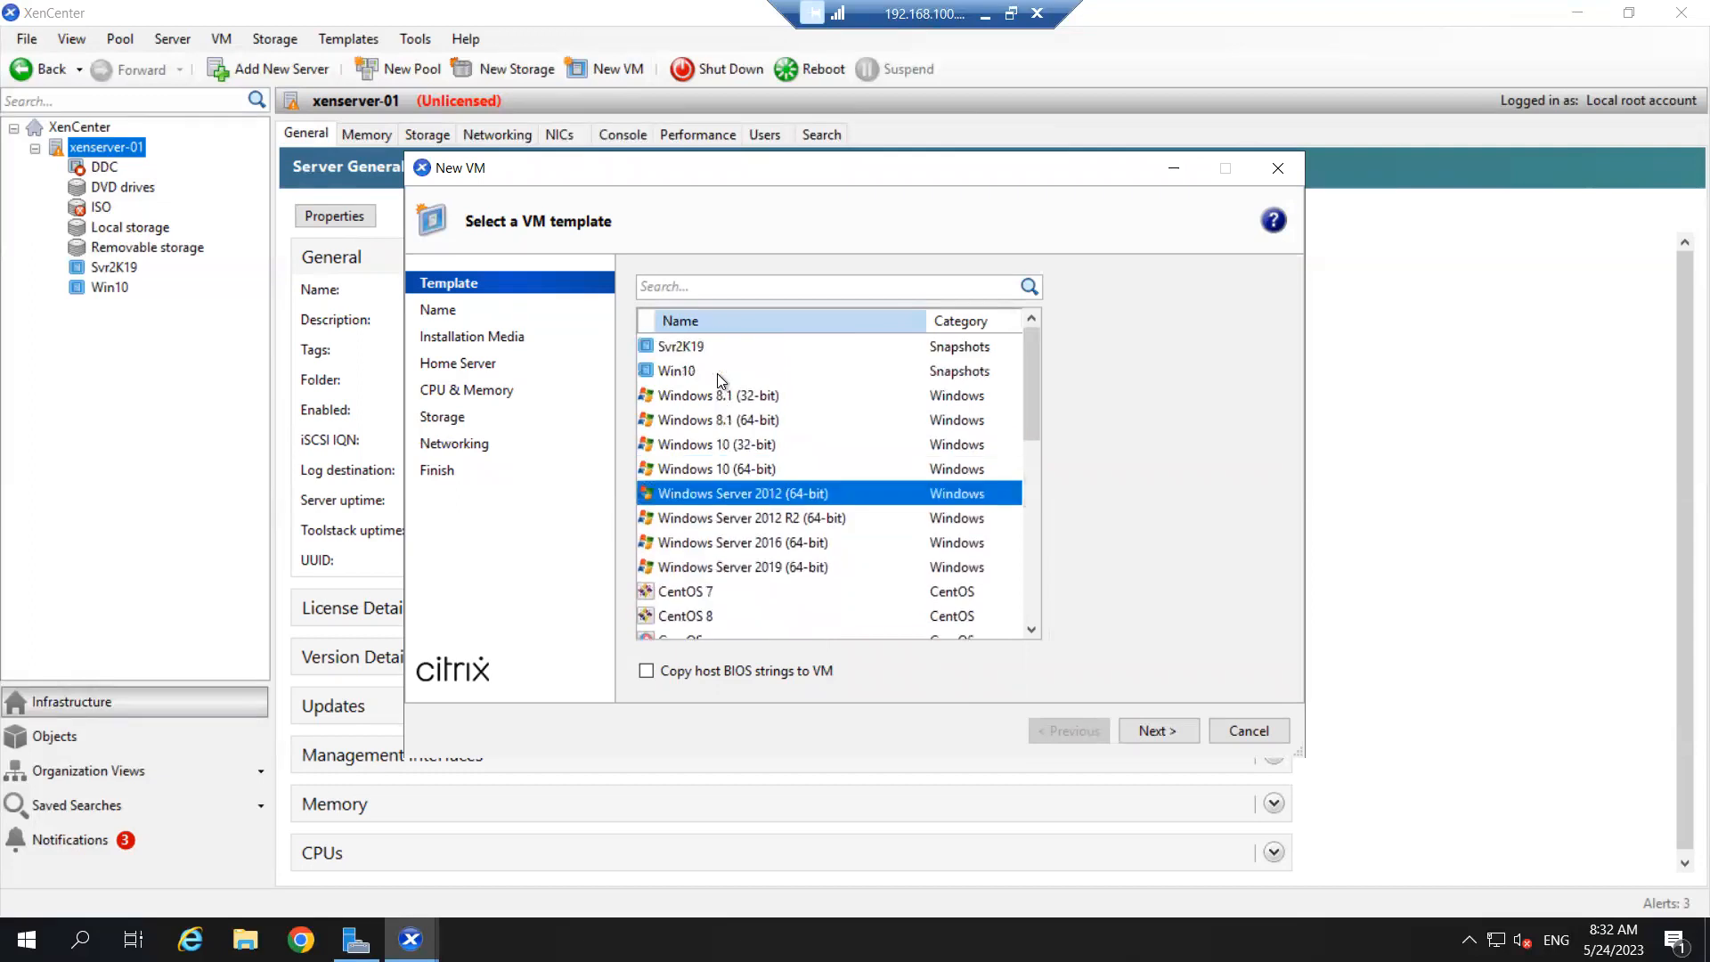
pyautogui.click(766, 568)
# - Keep the default VM name and use Server 2019.iso as installation media
pyautogui.click(1157, 731)
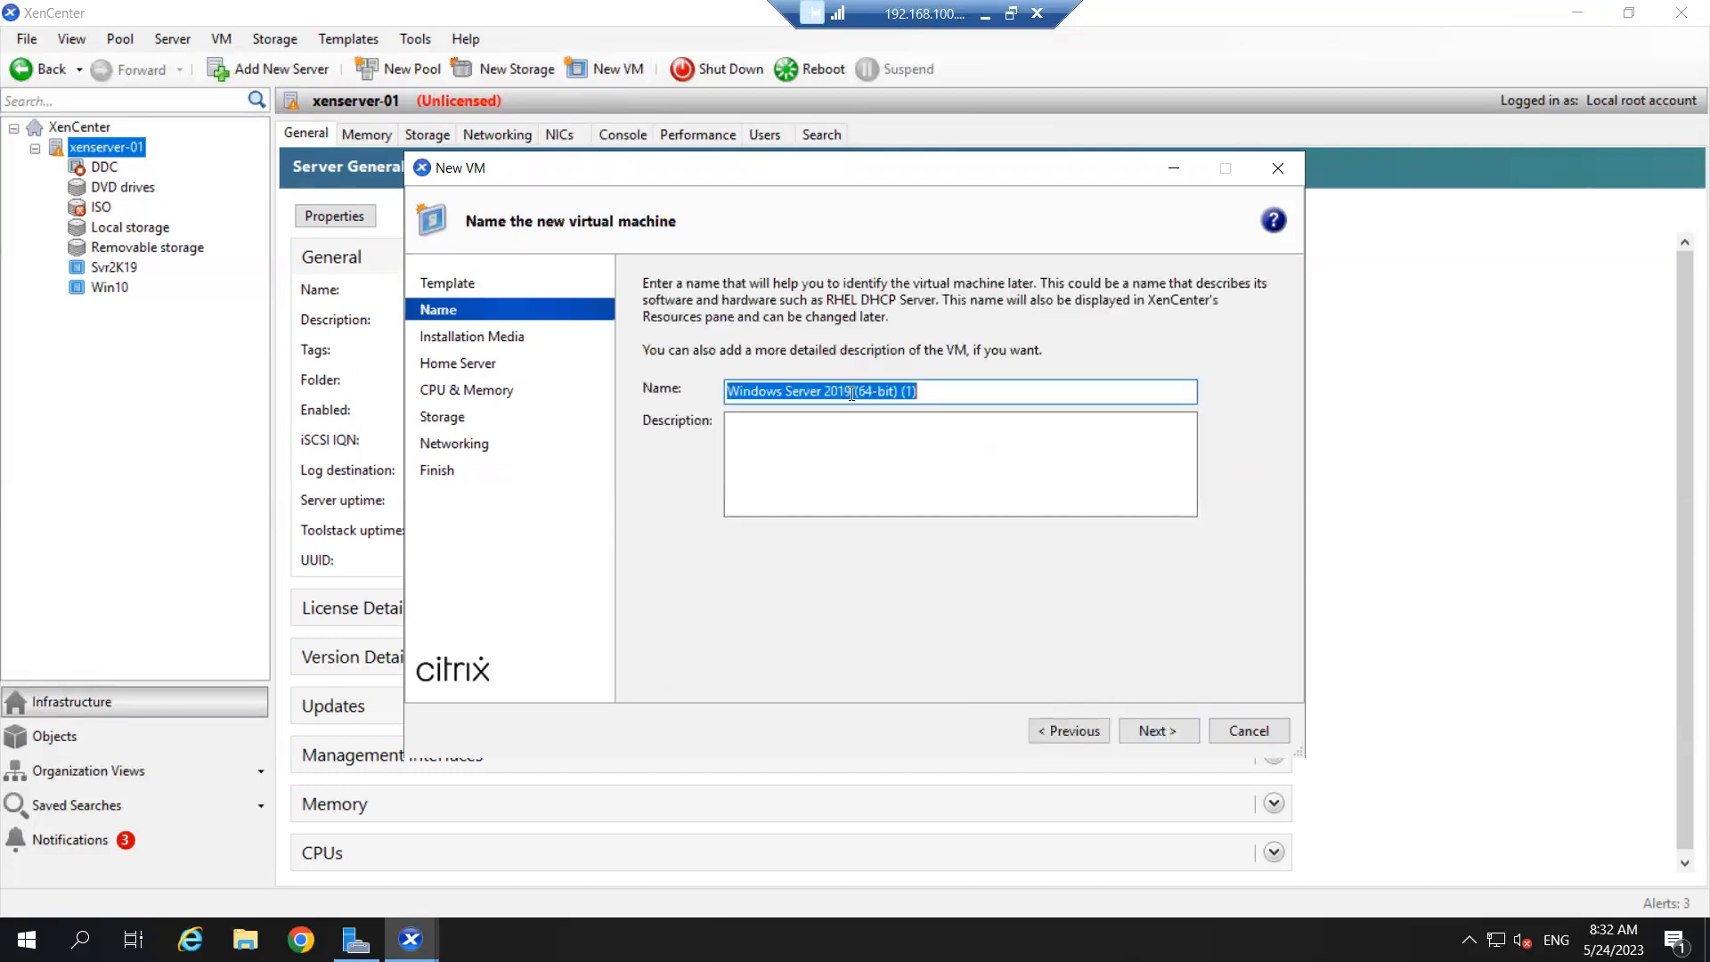
pyautogui.click(1147, 728)
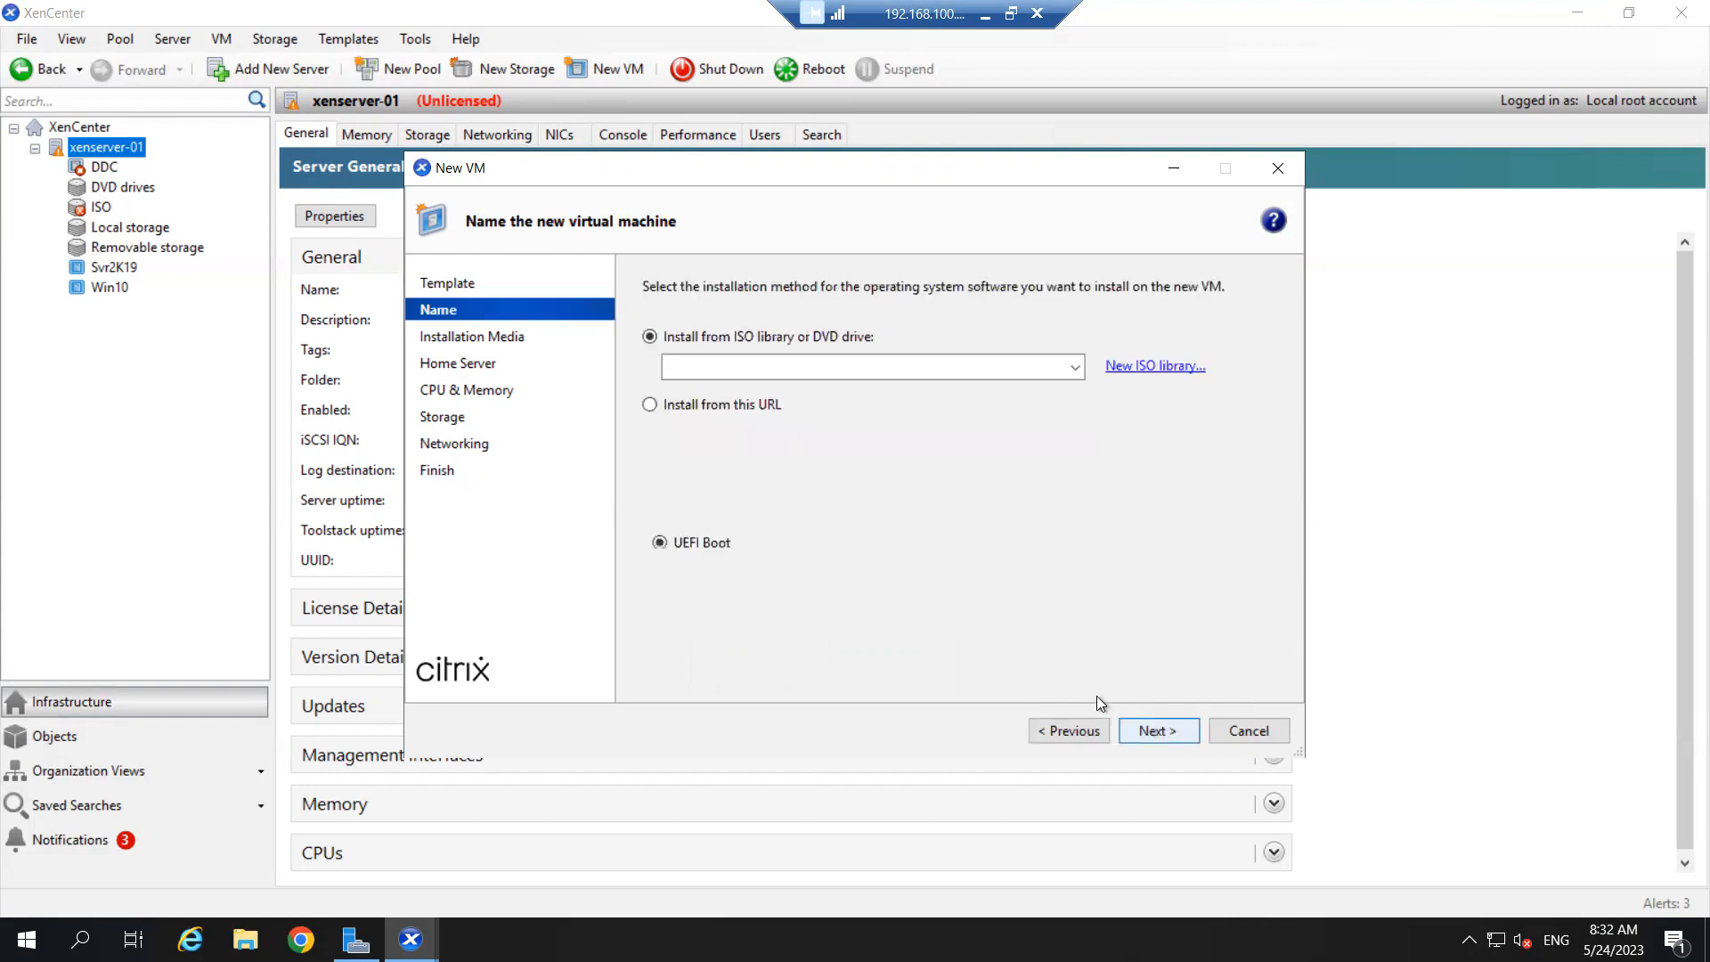
pyautogui.click(783, 363)
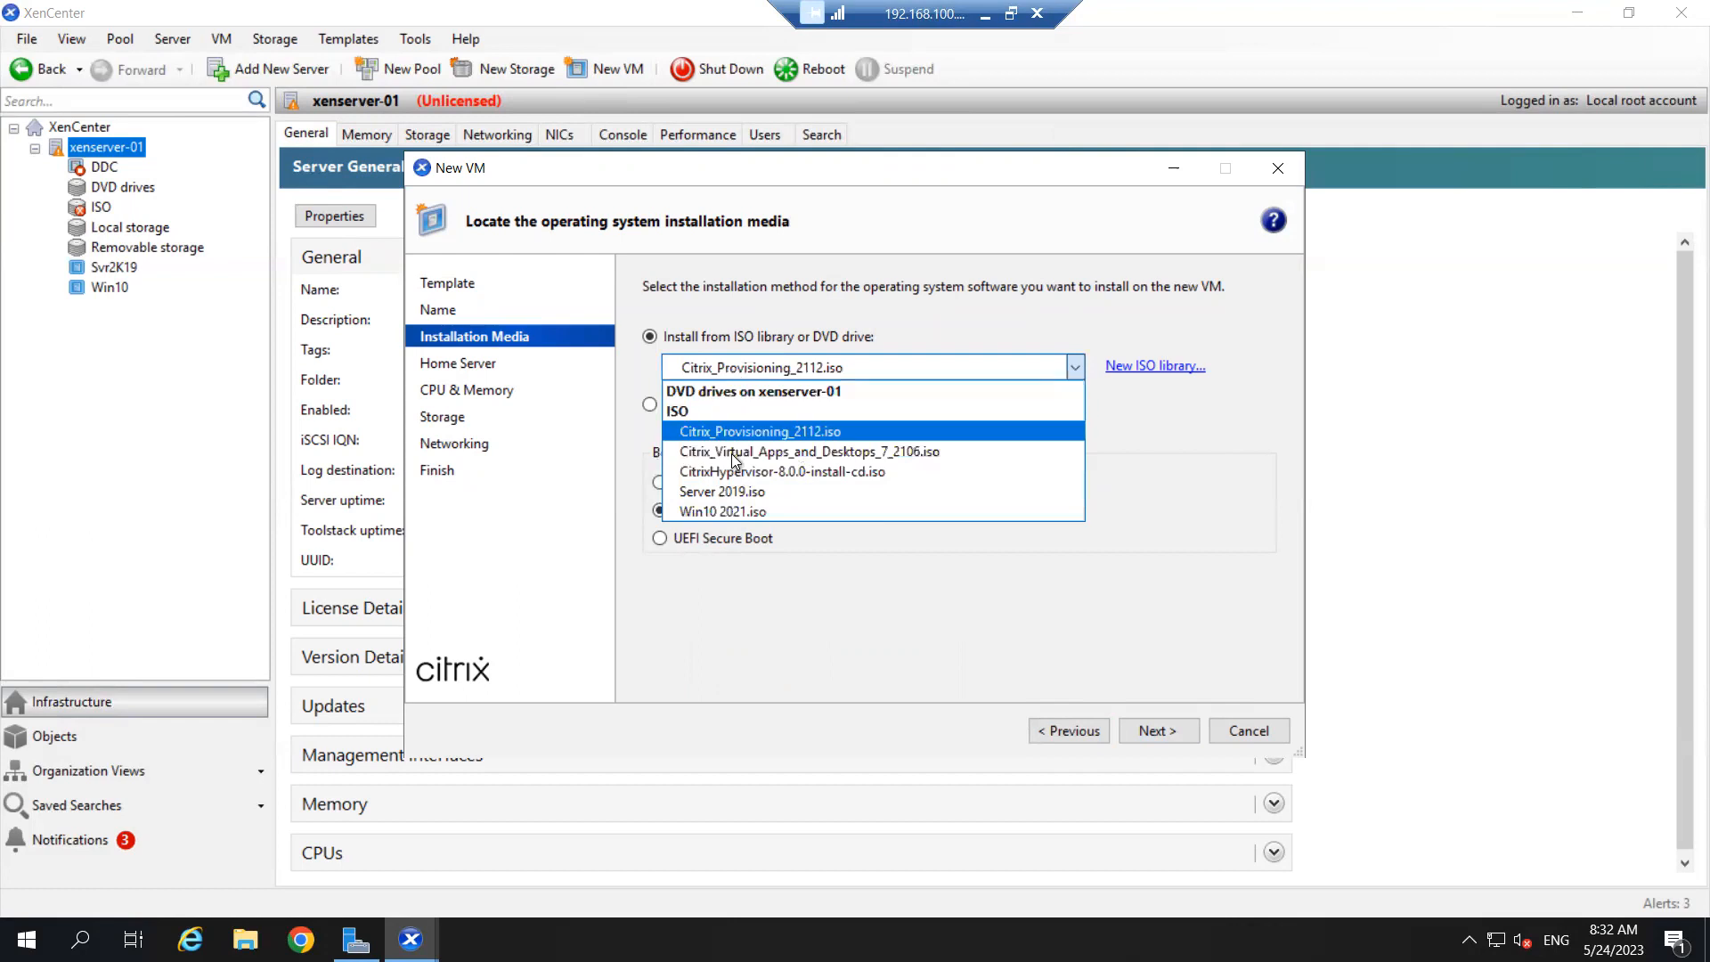
pyautogui.click(772, 495)
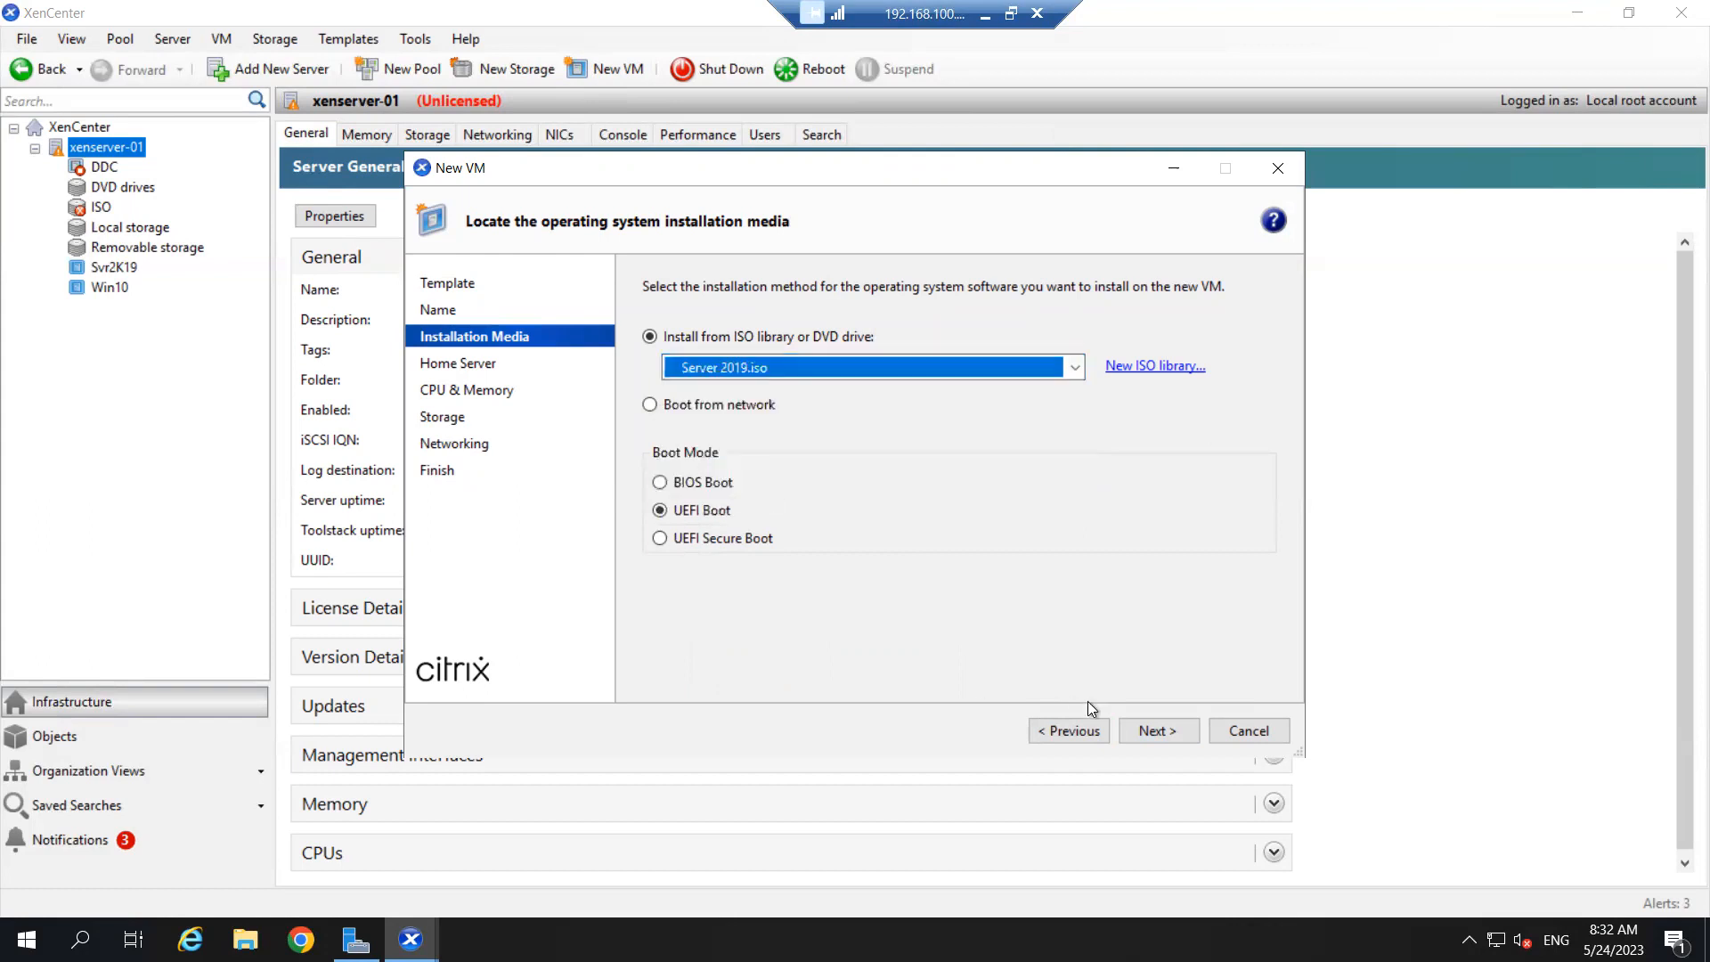
pyautogui.click(1146, 730)
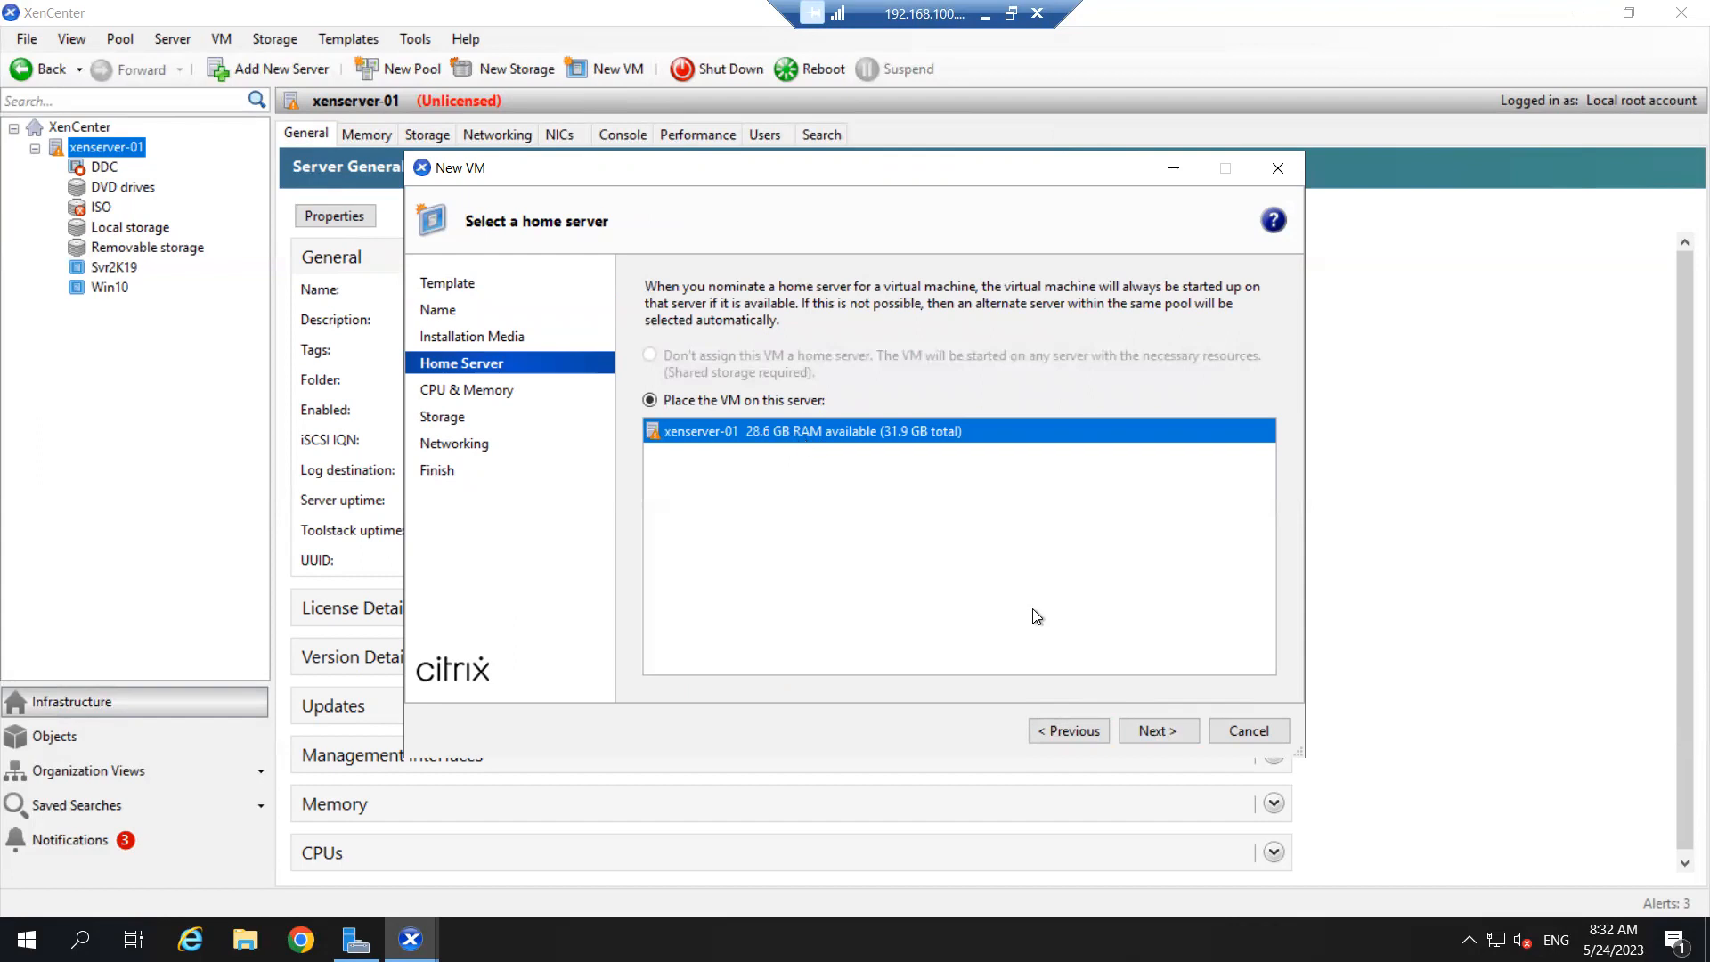
# - Set the new VM's memory amount to 1000
pyautogui.click(1162, 731)
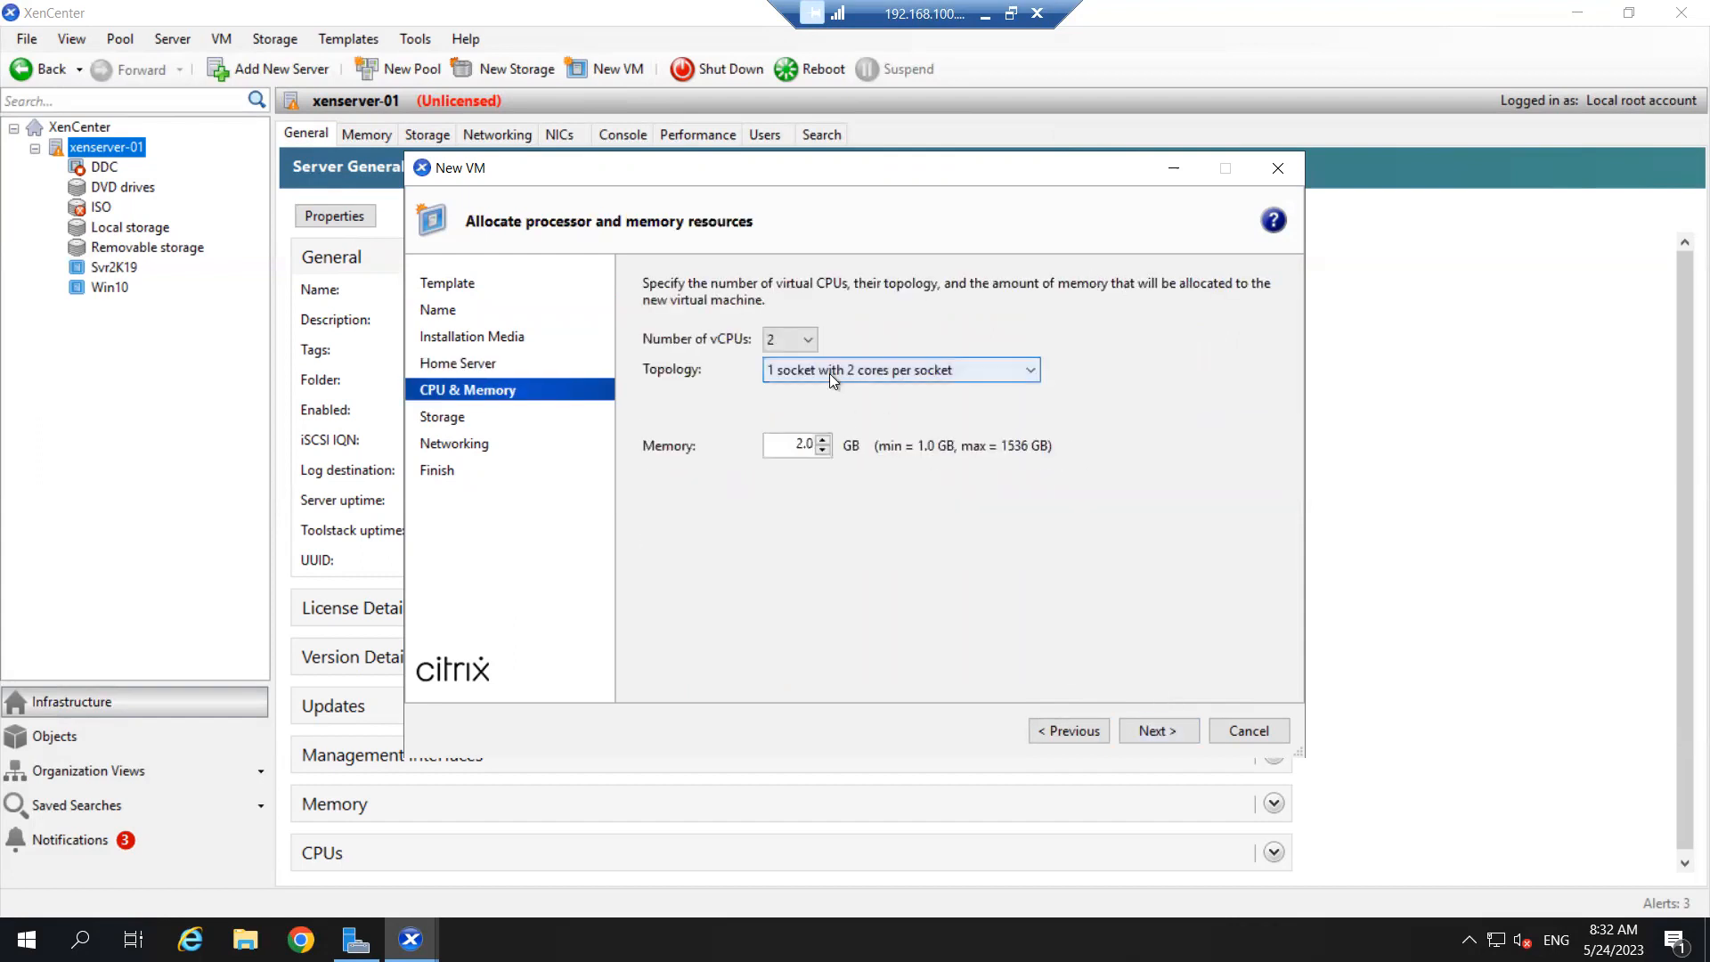
pyautogui.doubleClick(804, 444)
pyautogui.write('1000')
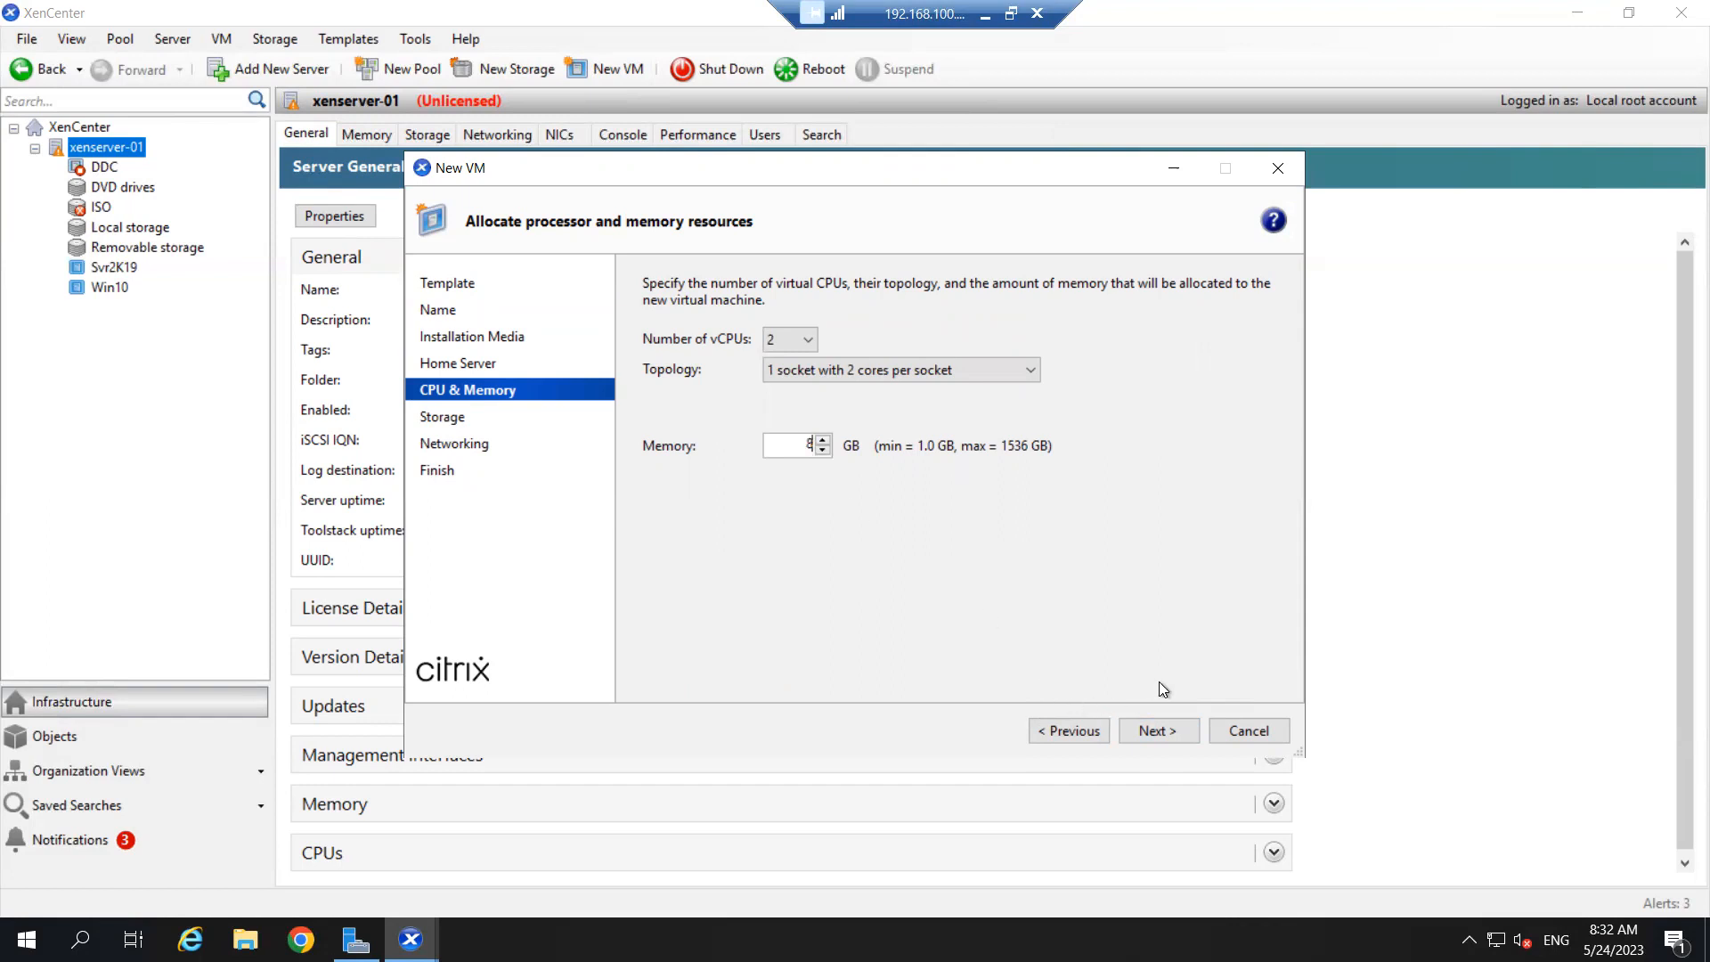
pyautogui.click(1172, 730)
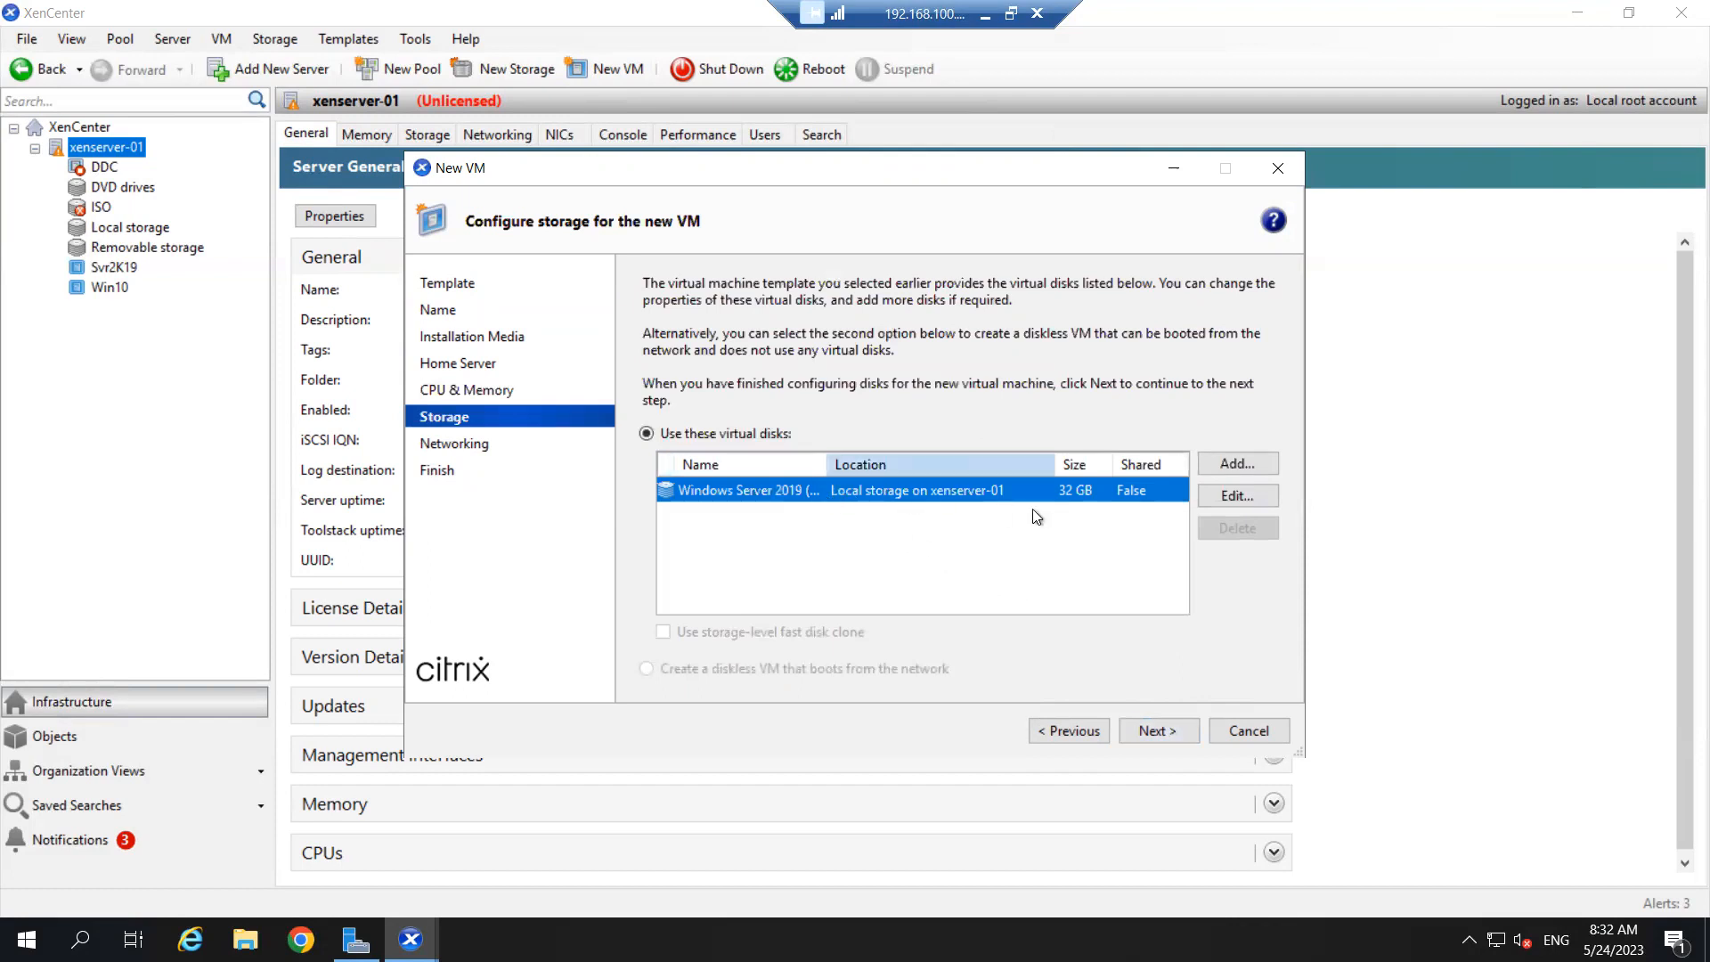
# - Leave the 32 GB disk unchanged and accept storage and networking defaults to reach the summary
pyautogui.click(1247, 498)
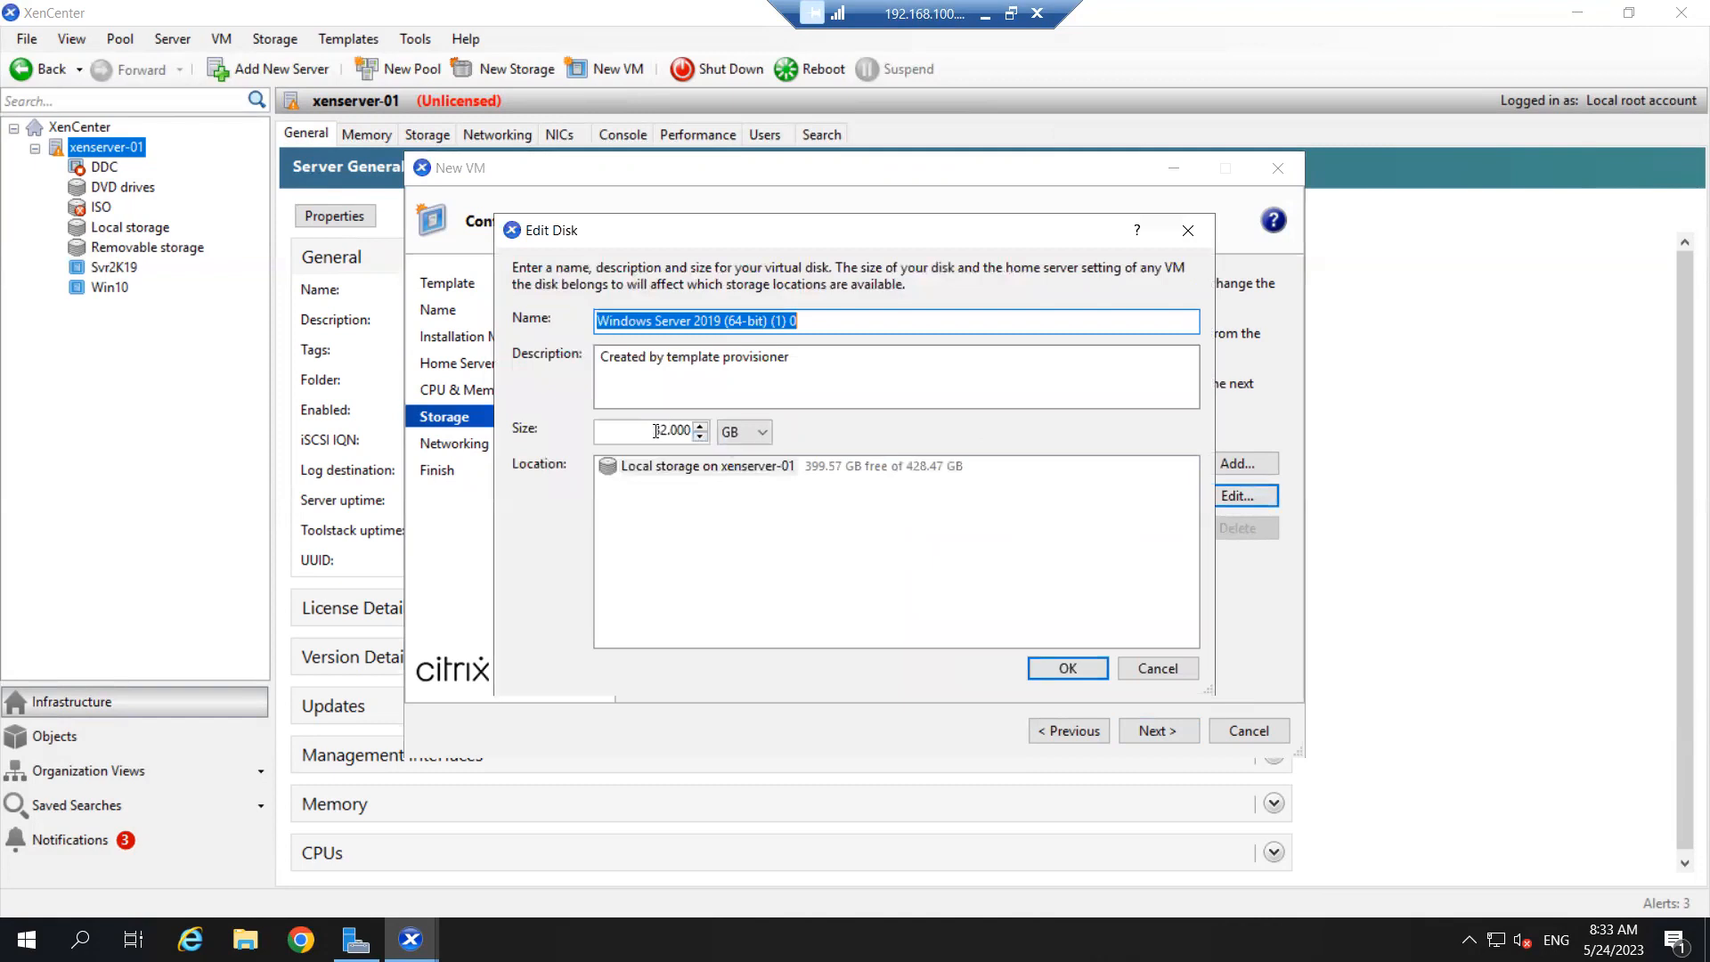
pyautogui.doubleClick(667, 433)
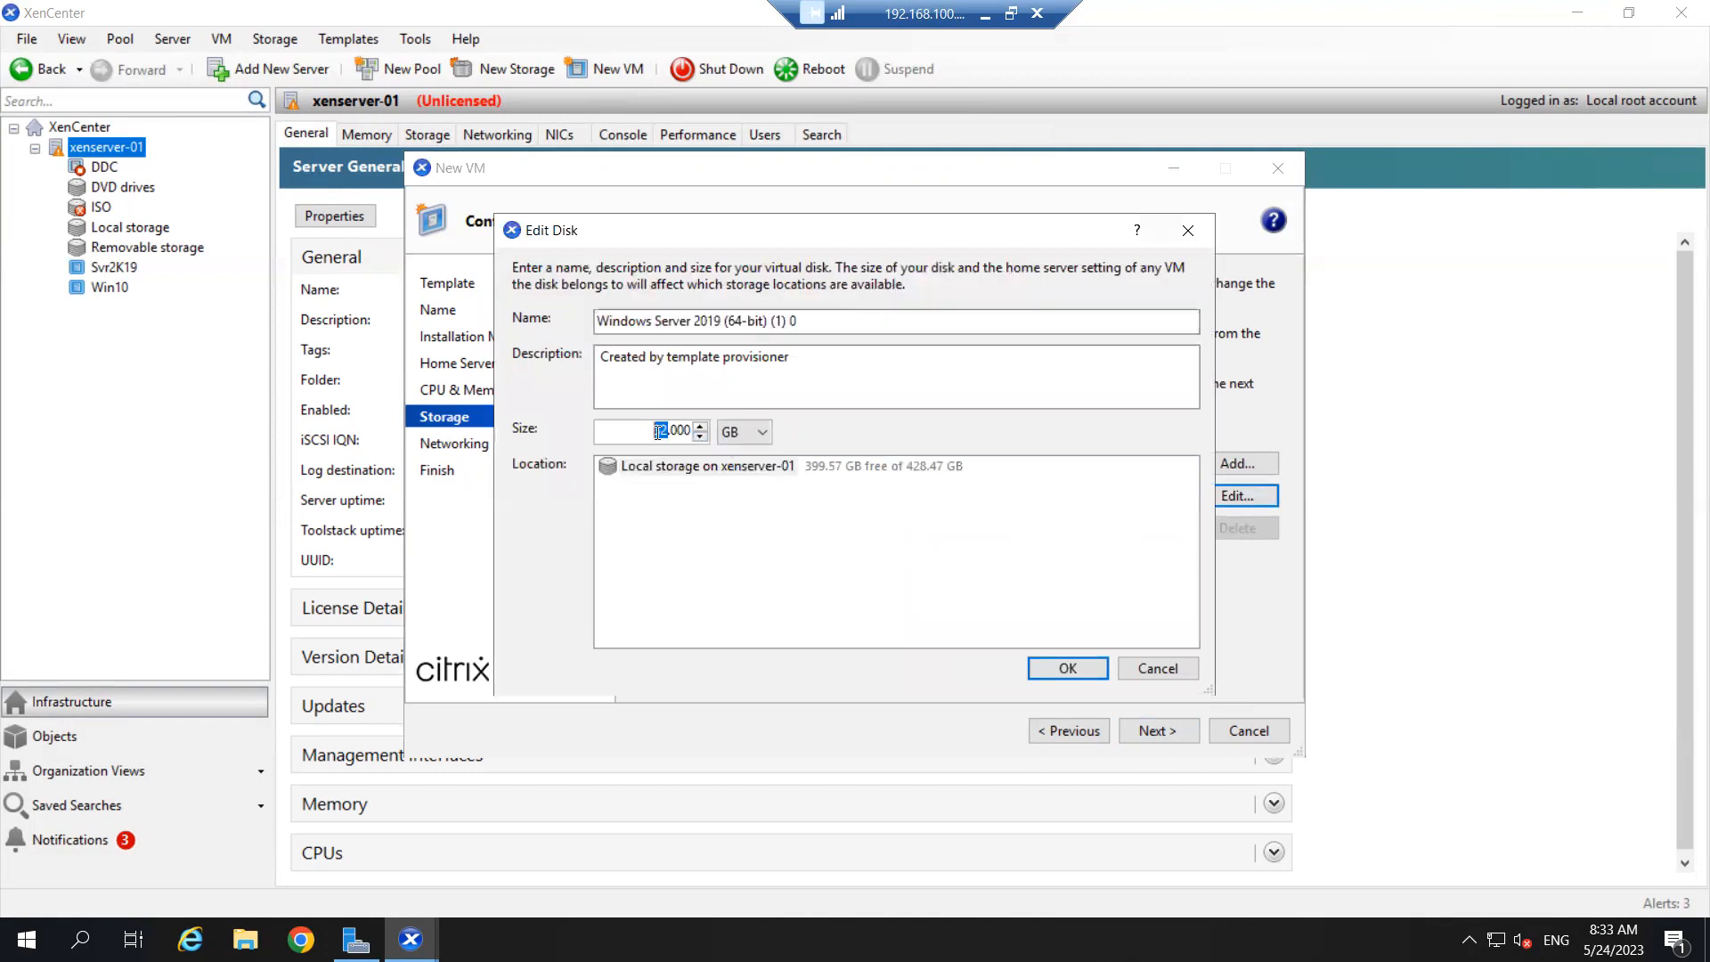
pyautogui.click(669, 432)
pyautogui.click(1173, 672)
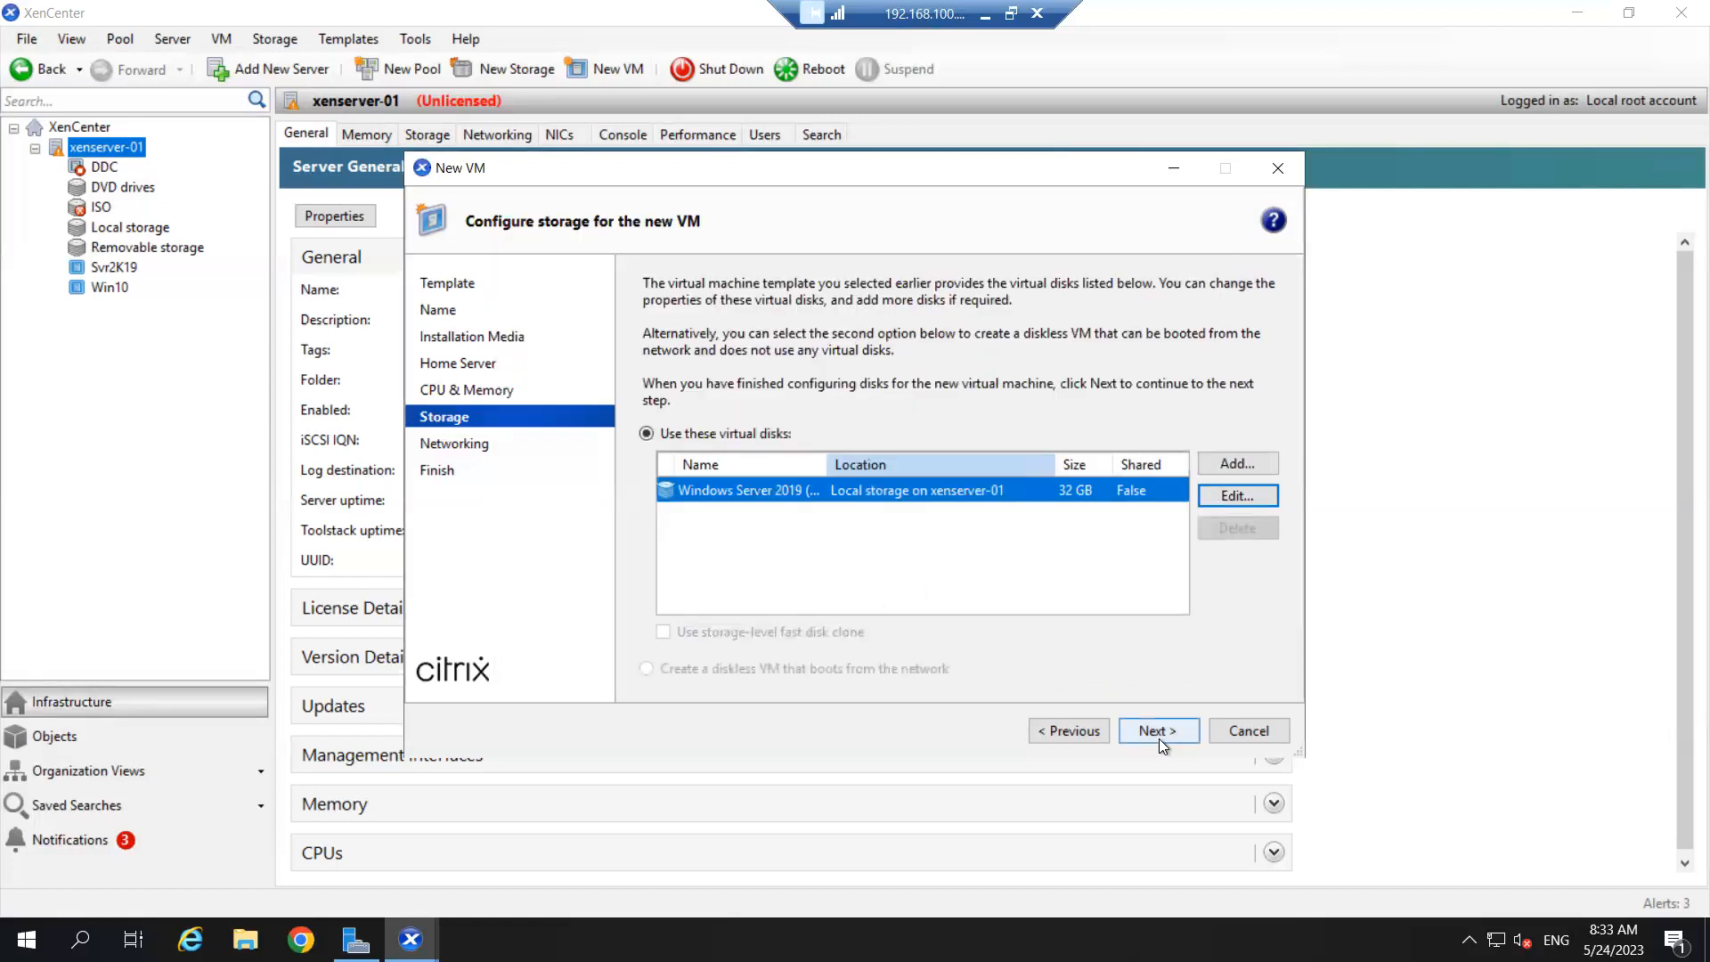
pyautogui.click(1158, 733)
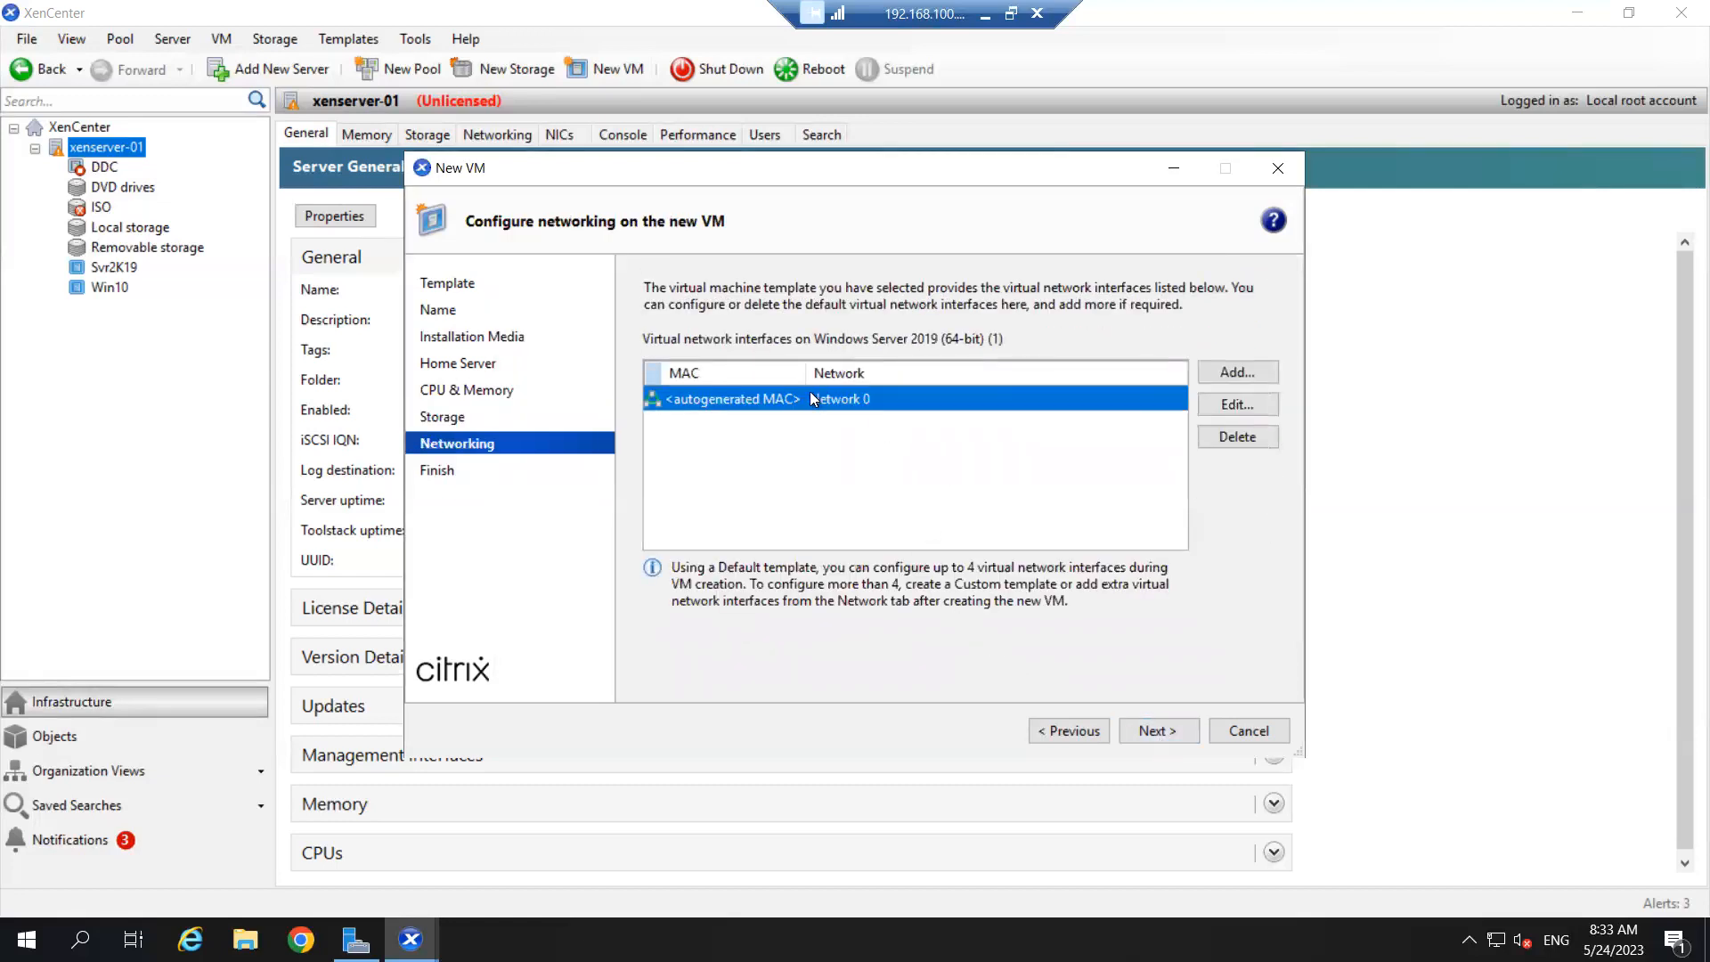
pyautogui.click(1142, 729)
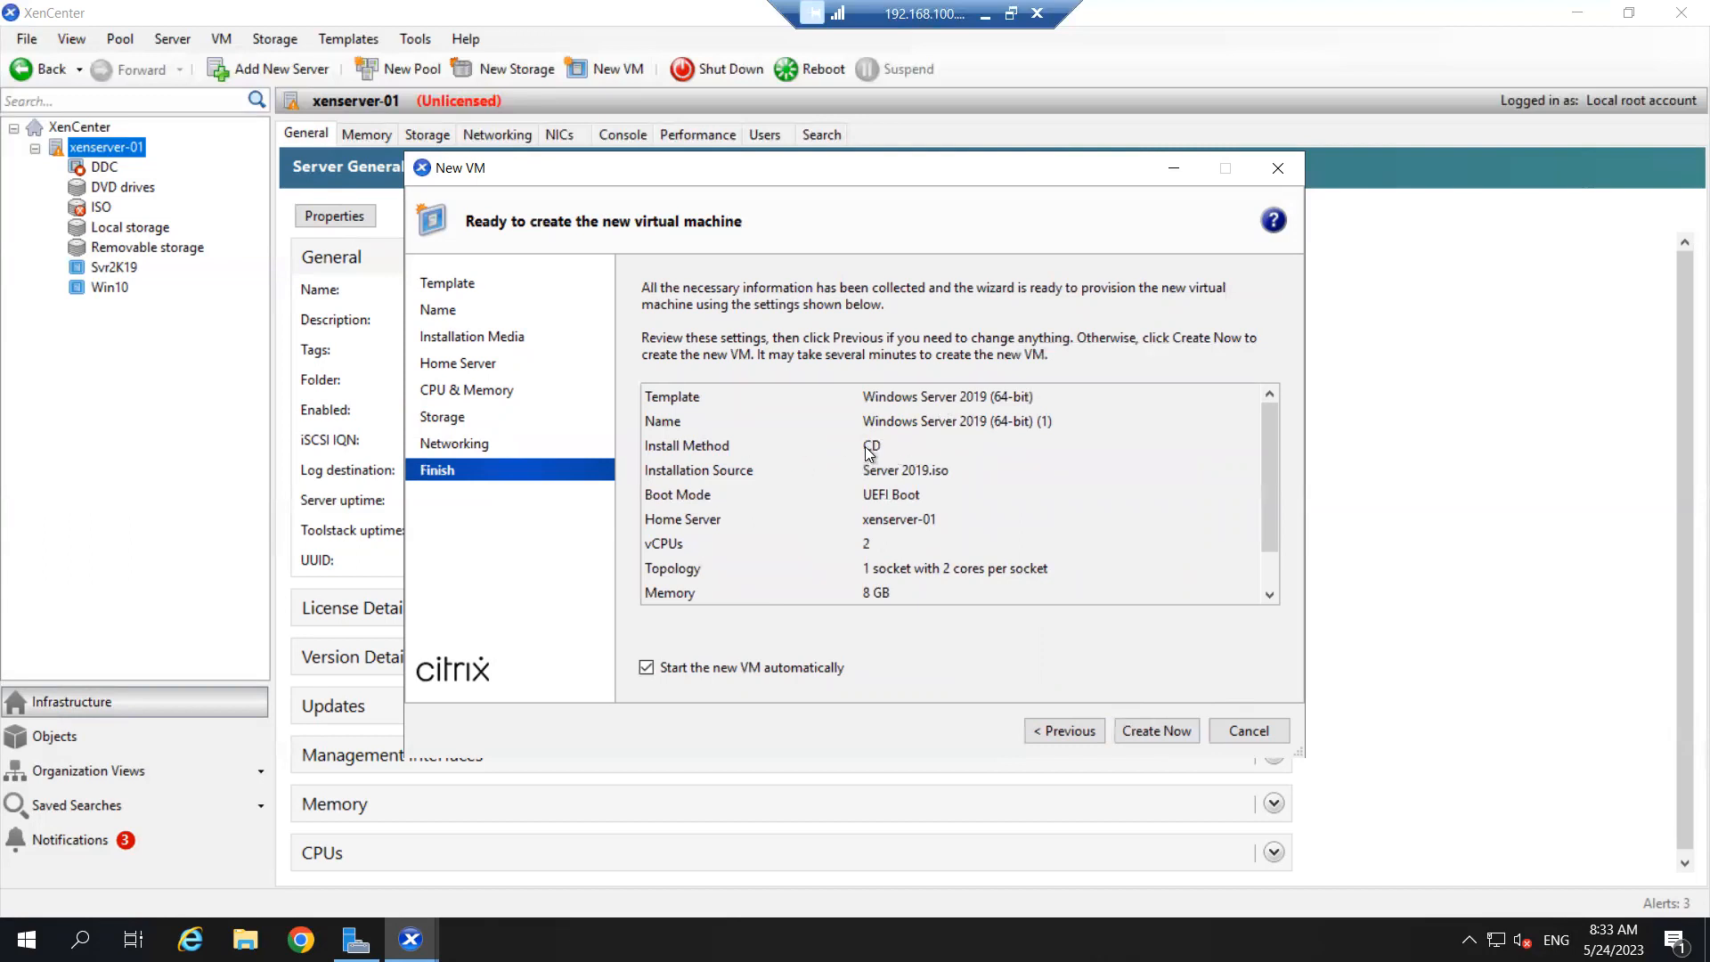
# - Cancel the New VM wizard, then reopen and cancel it once more
pyautogui.scroll(-1, 750, 458)
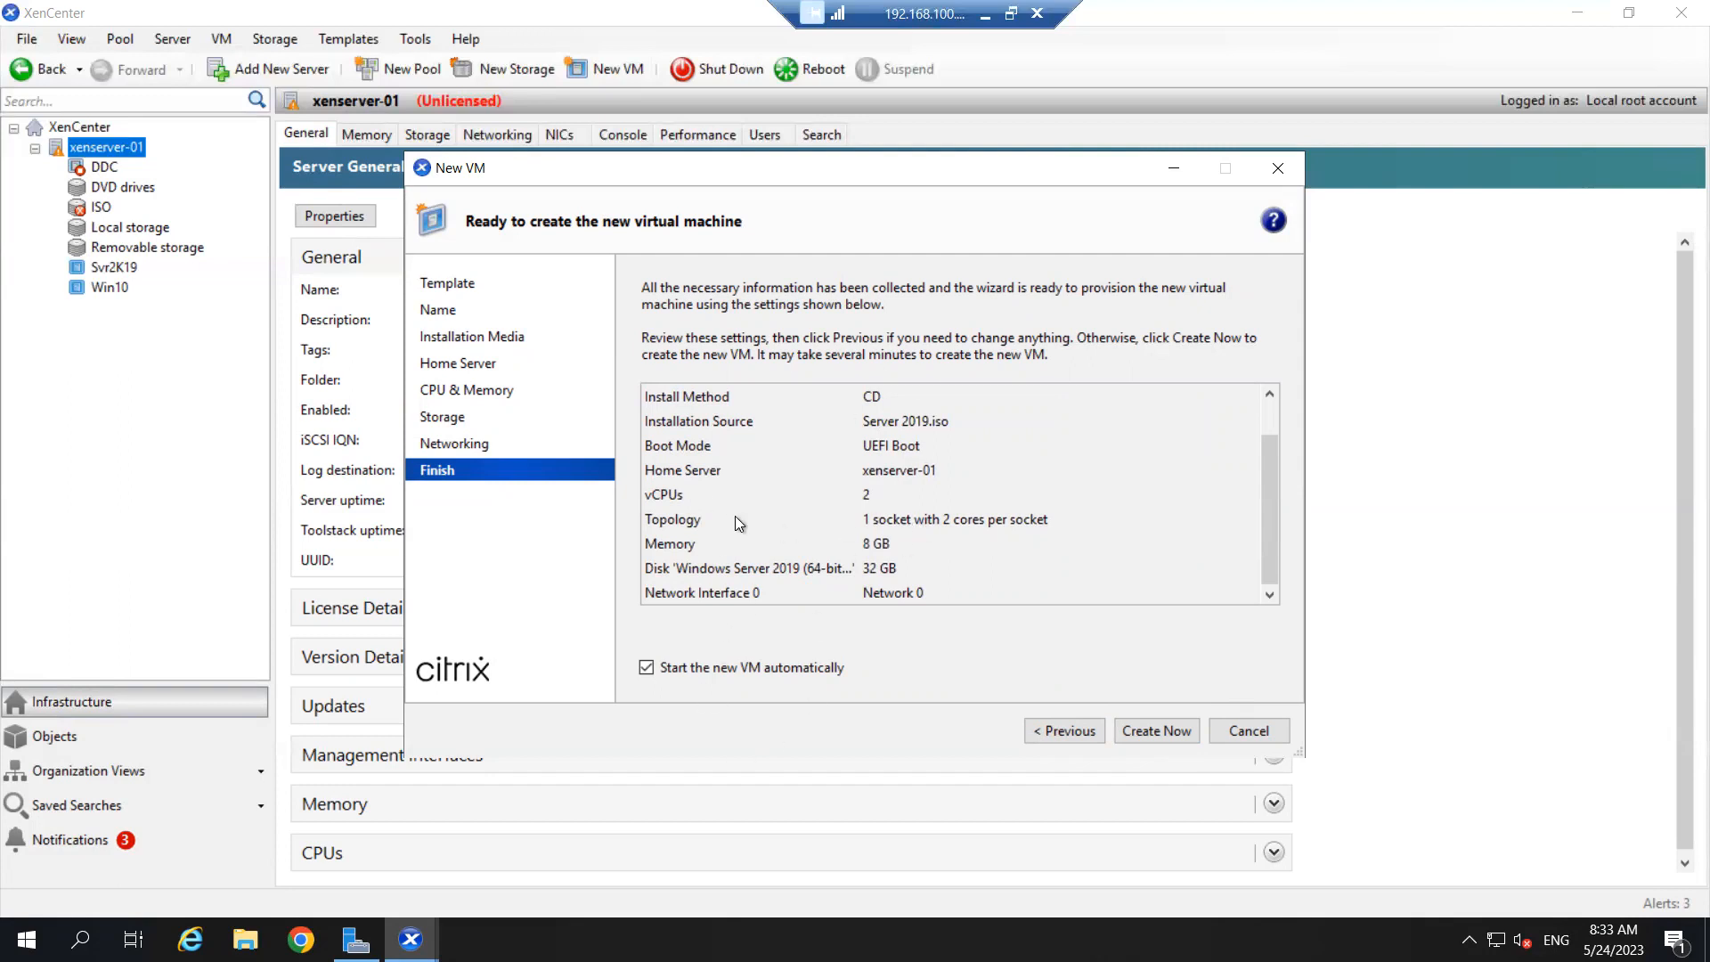
pyautogui.click(1242, 730)
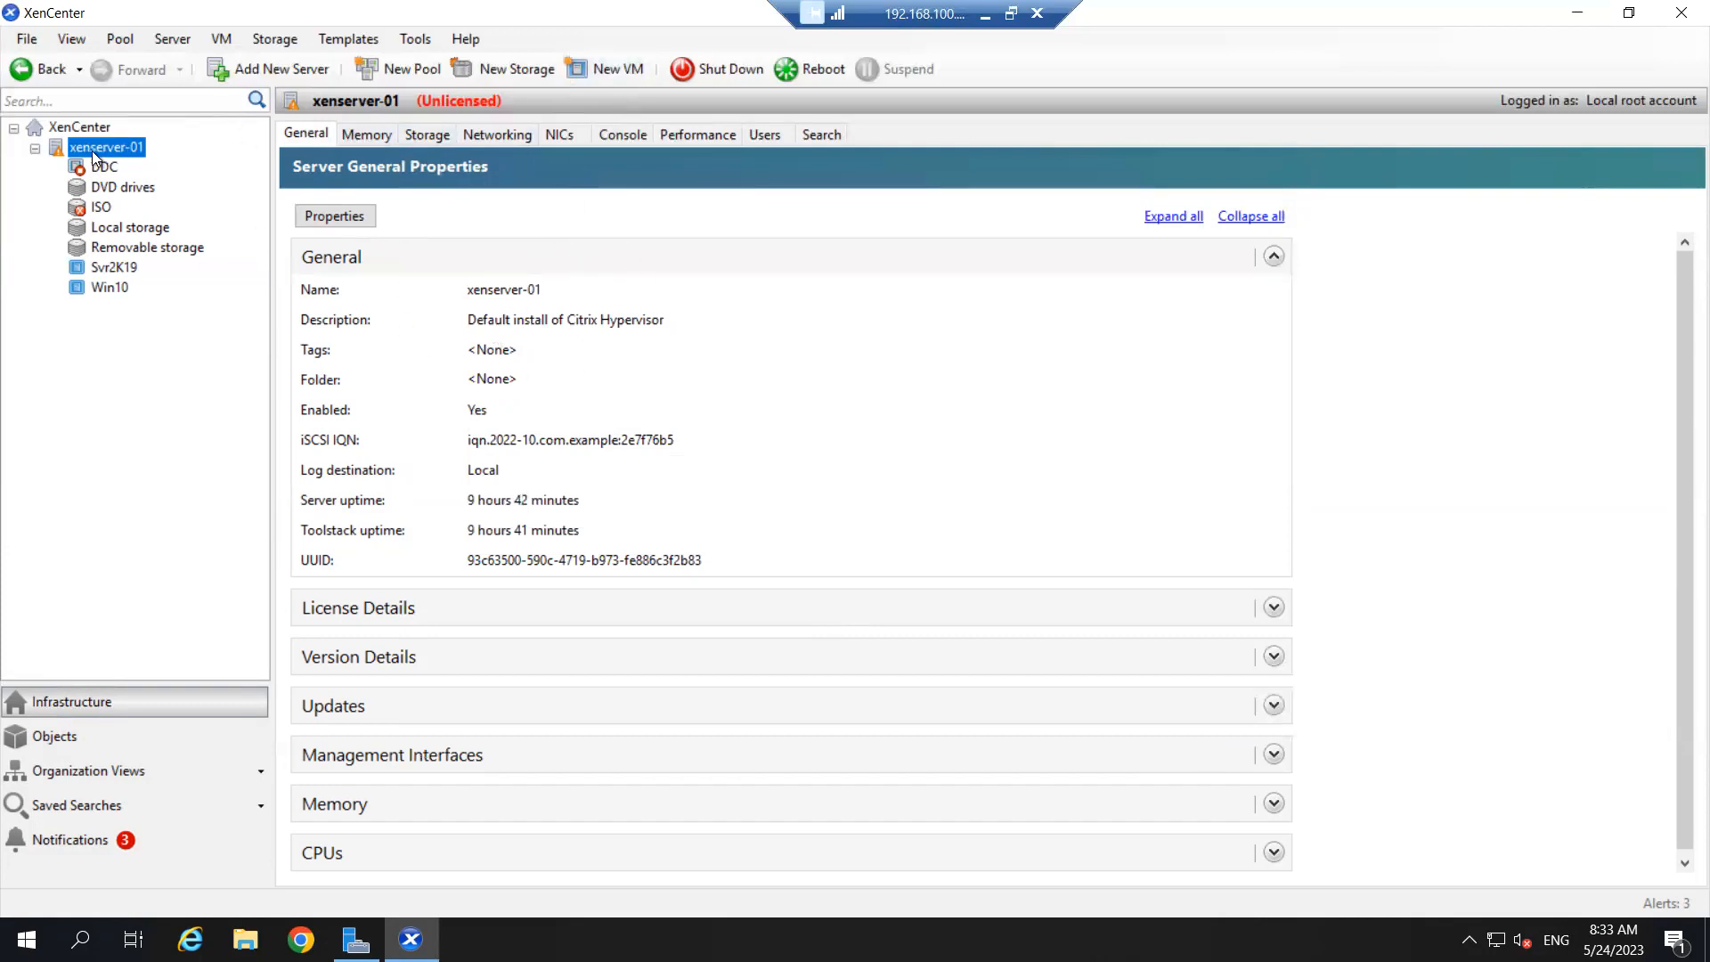
pyautogui.click(606, 69)
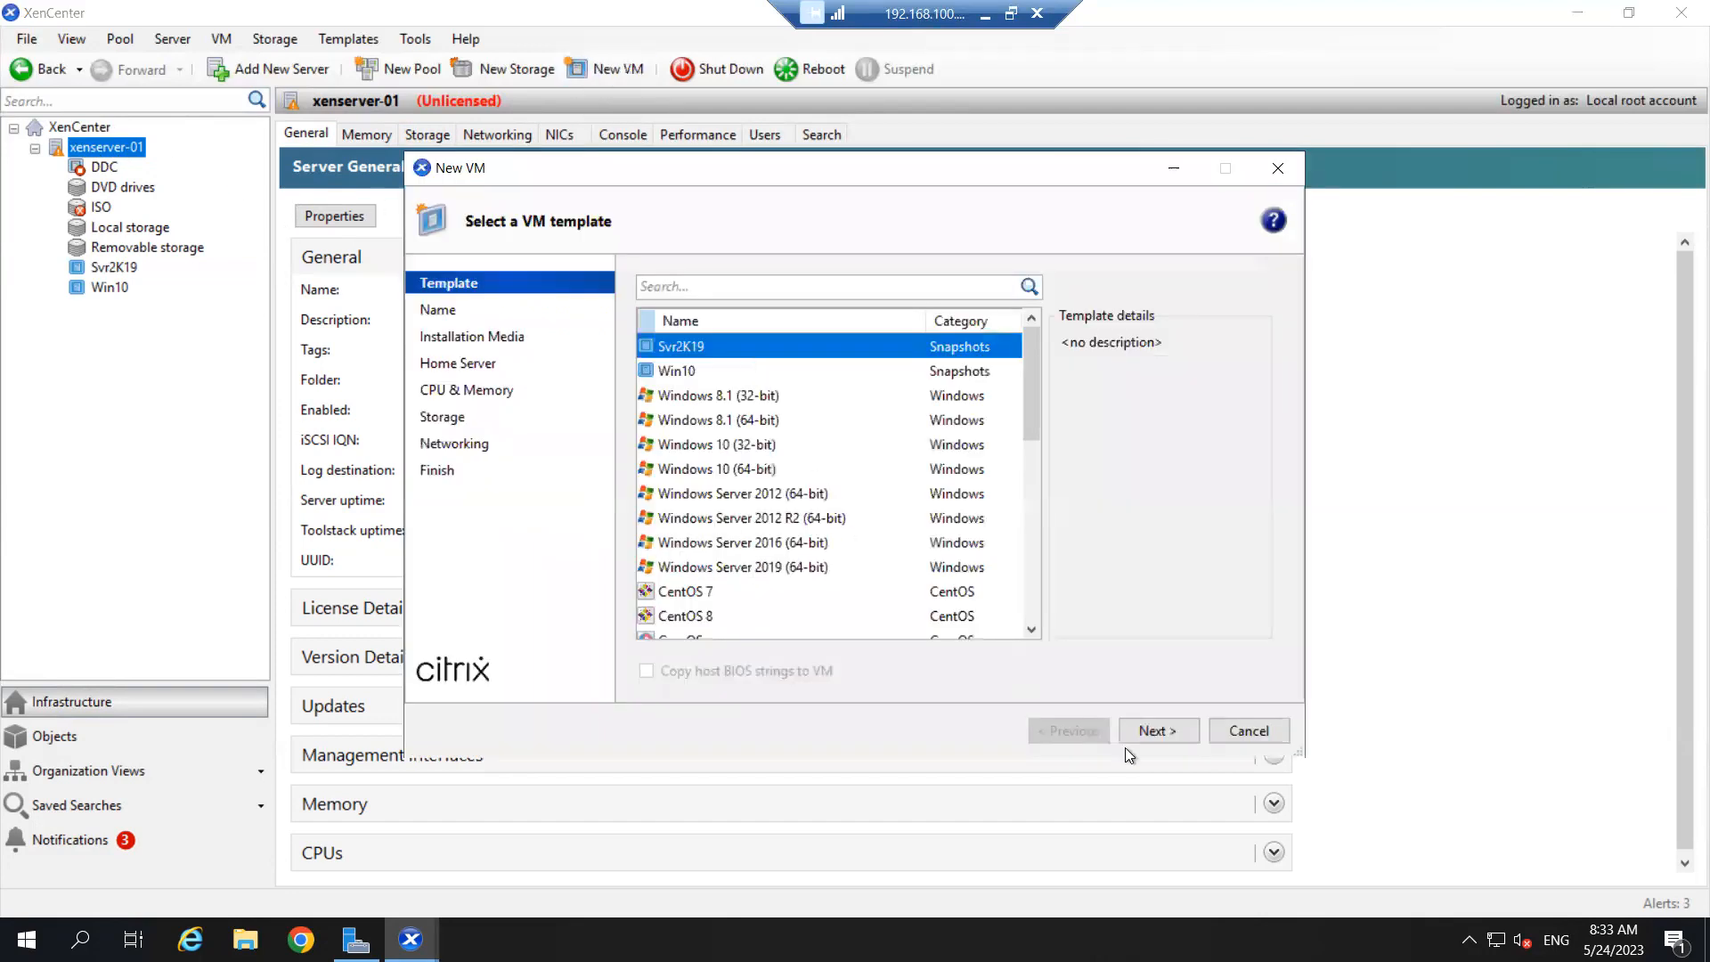
pyautogui.click(1260, 732)
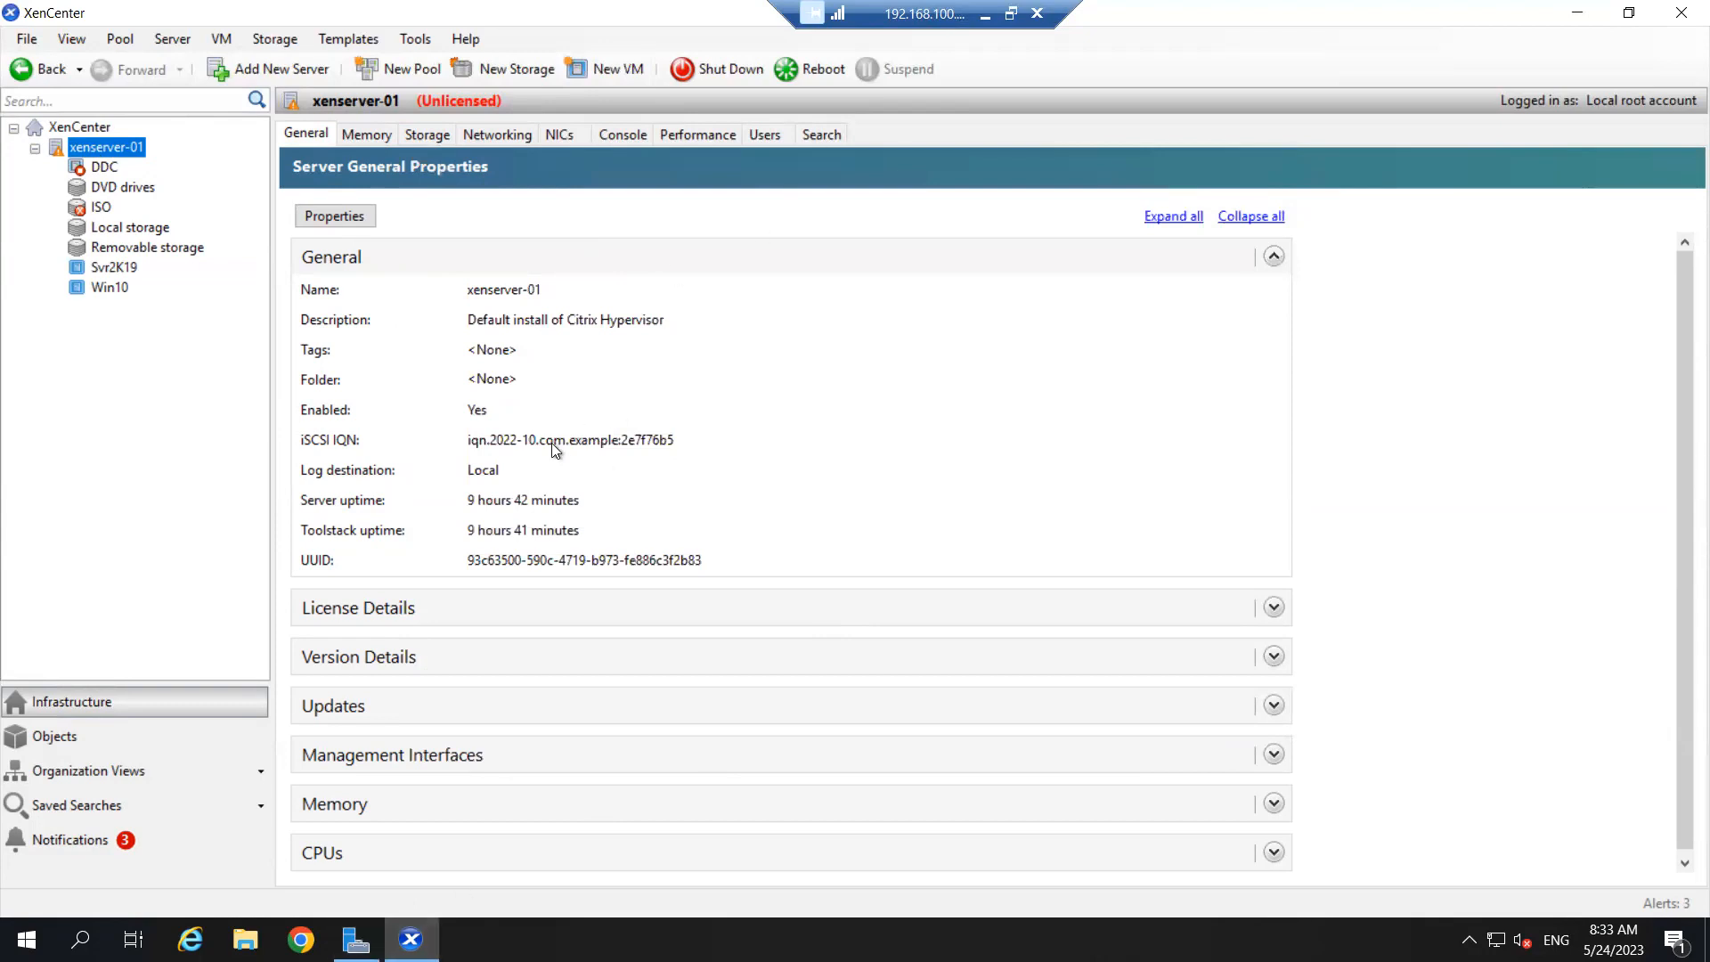
# - Show xenserver-01's console, then switch to the local Citrix Hypervisor VM in VMware Workstation
pyautogui.click(615, 139)
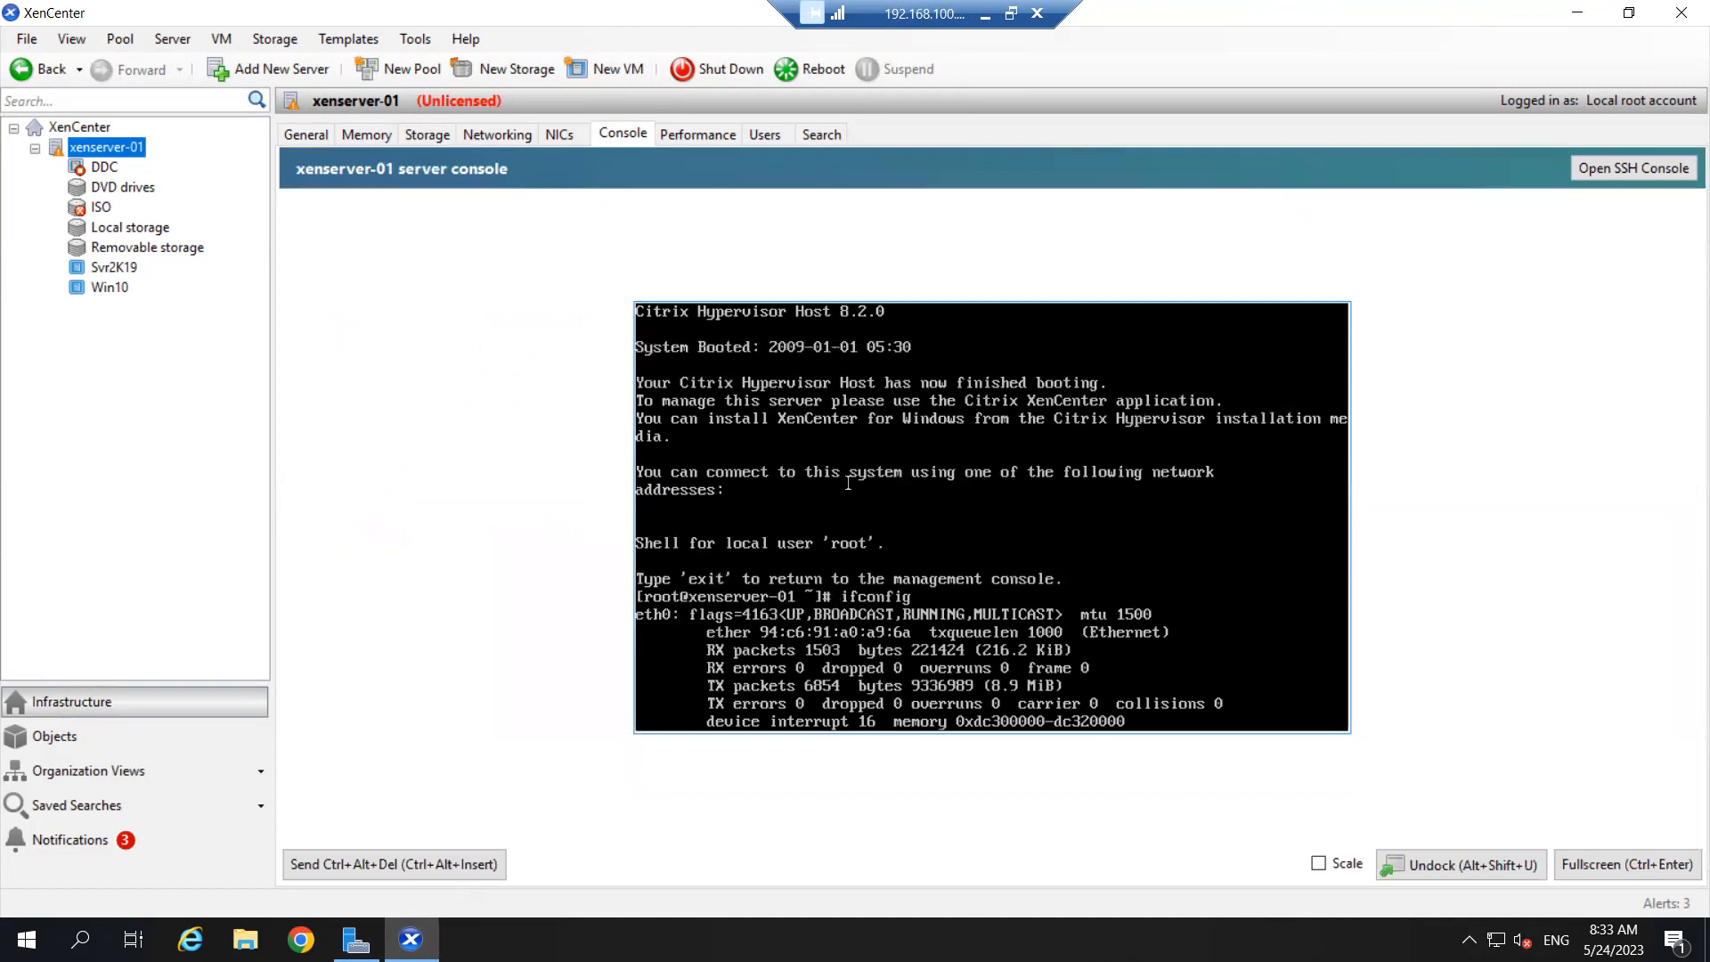
pyautogui.click(986, 16)
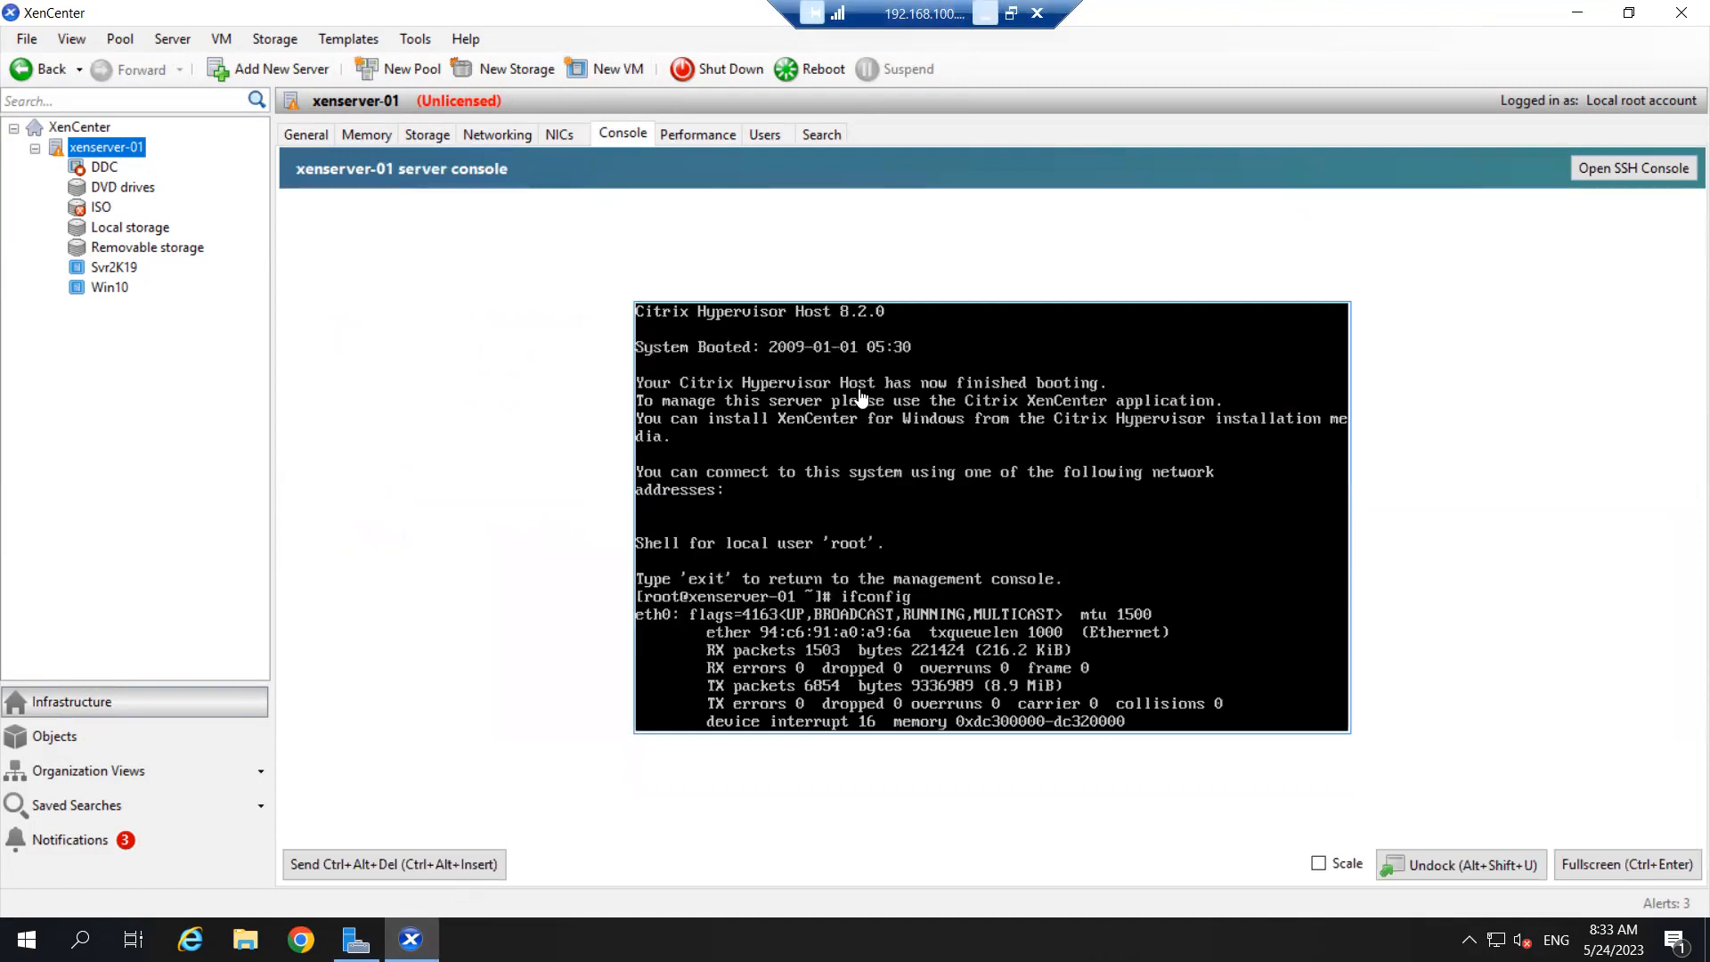
pyautogui.click(939, 380)
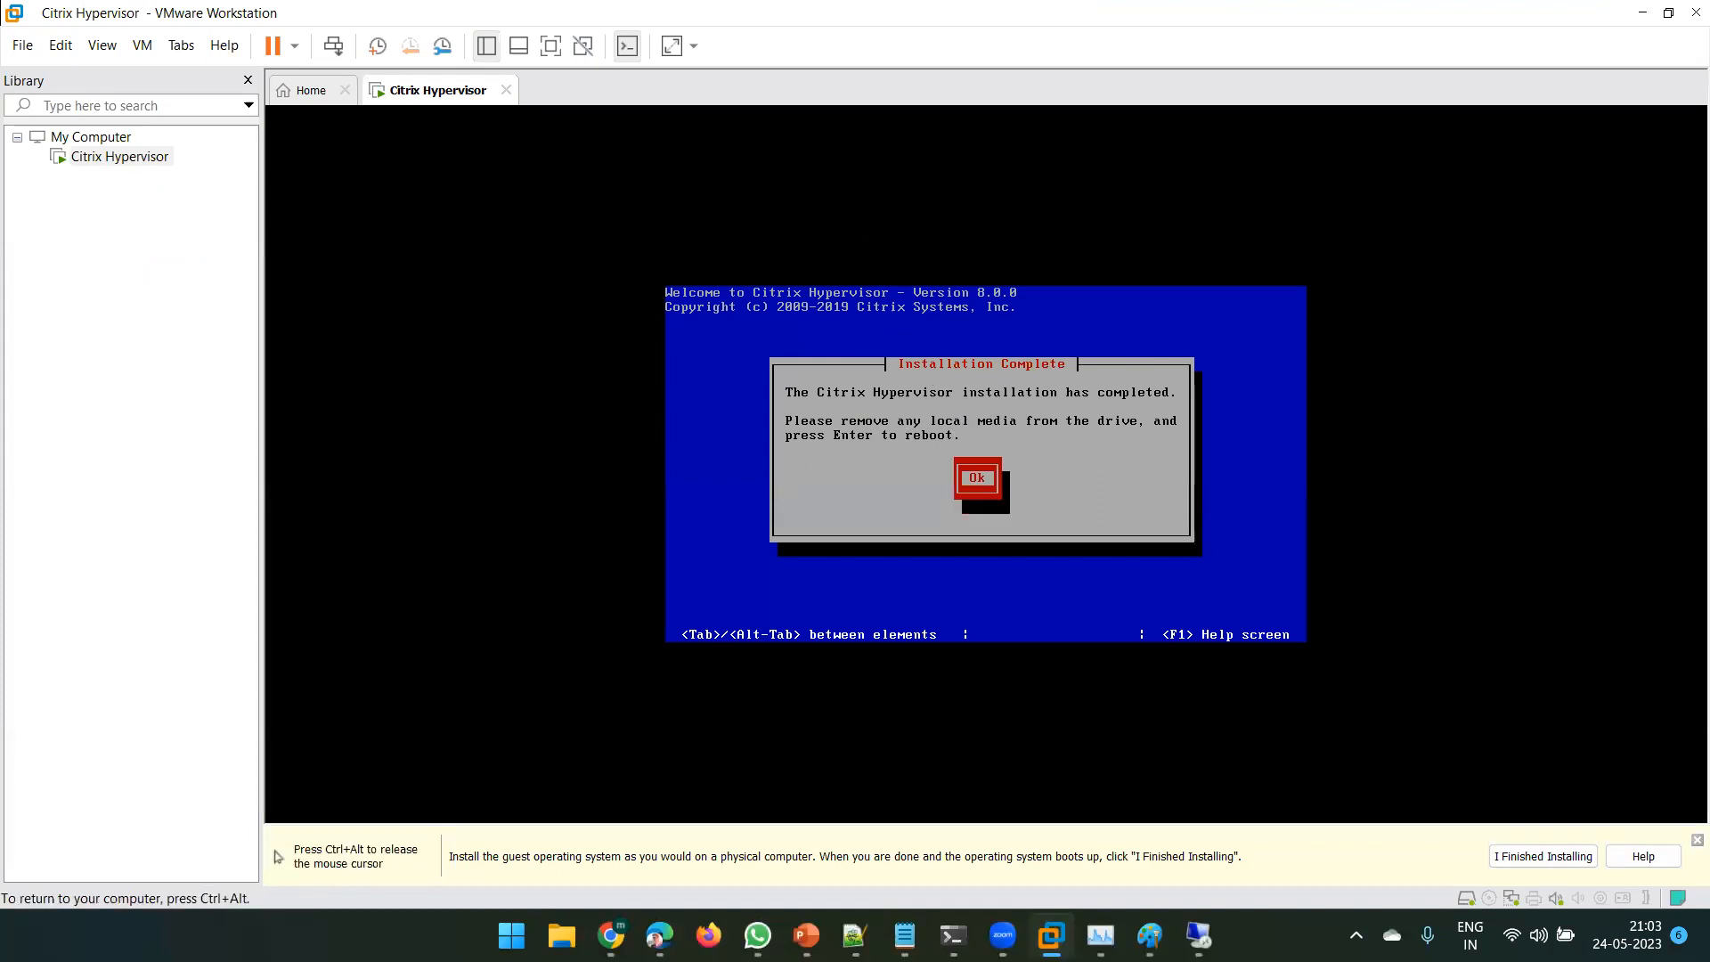
# - Reboot the newly installed Citrix Hypervisor 8.0 into its Configuration console, then release input
pyautogui.press('Return')
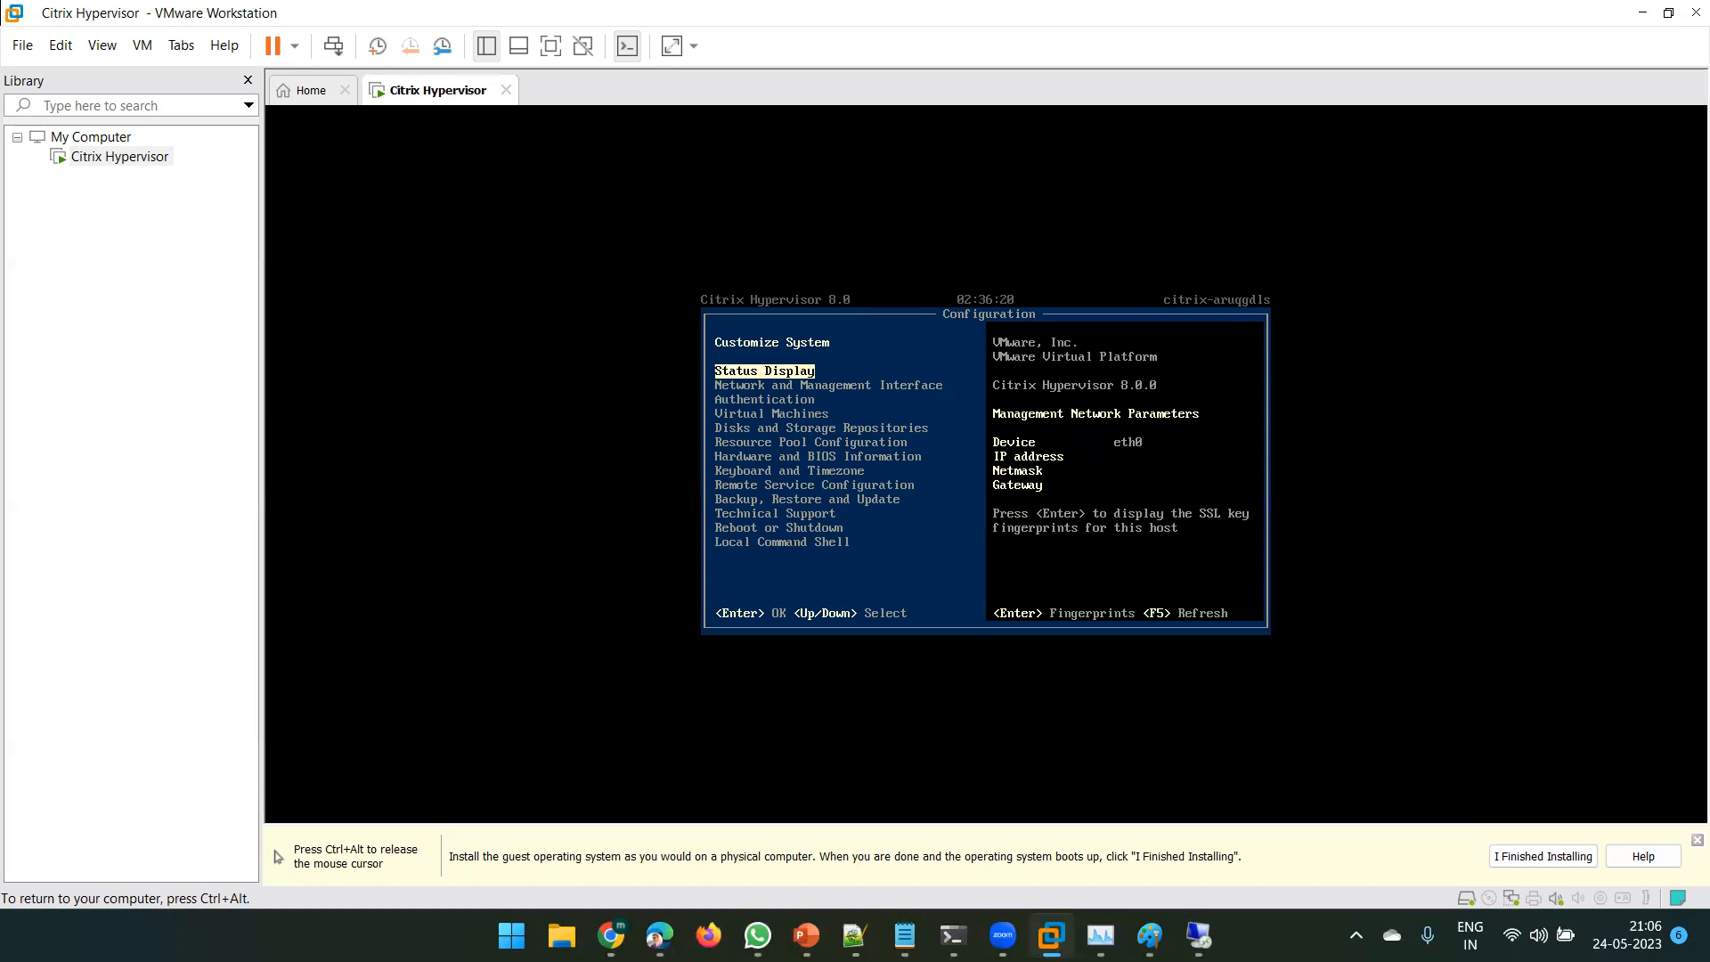
pyautogui.hotkey('ctrl', 'alt')
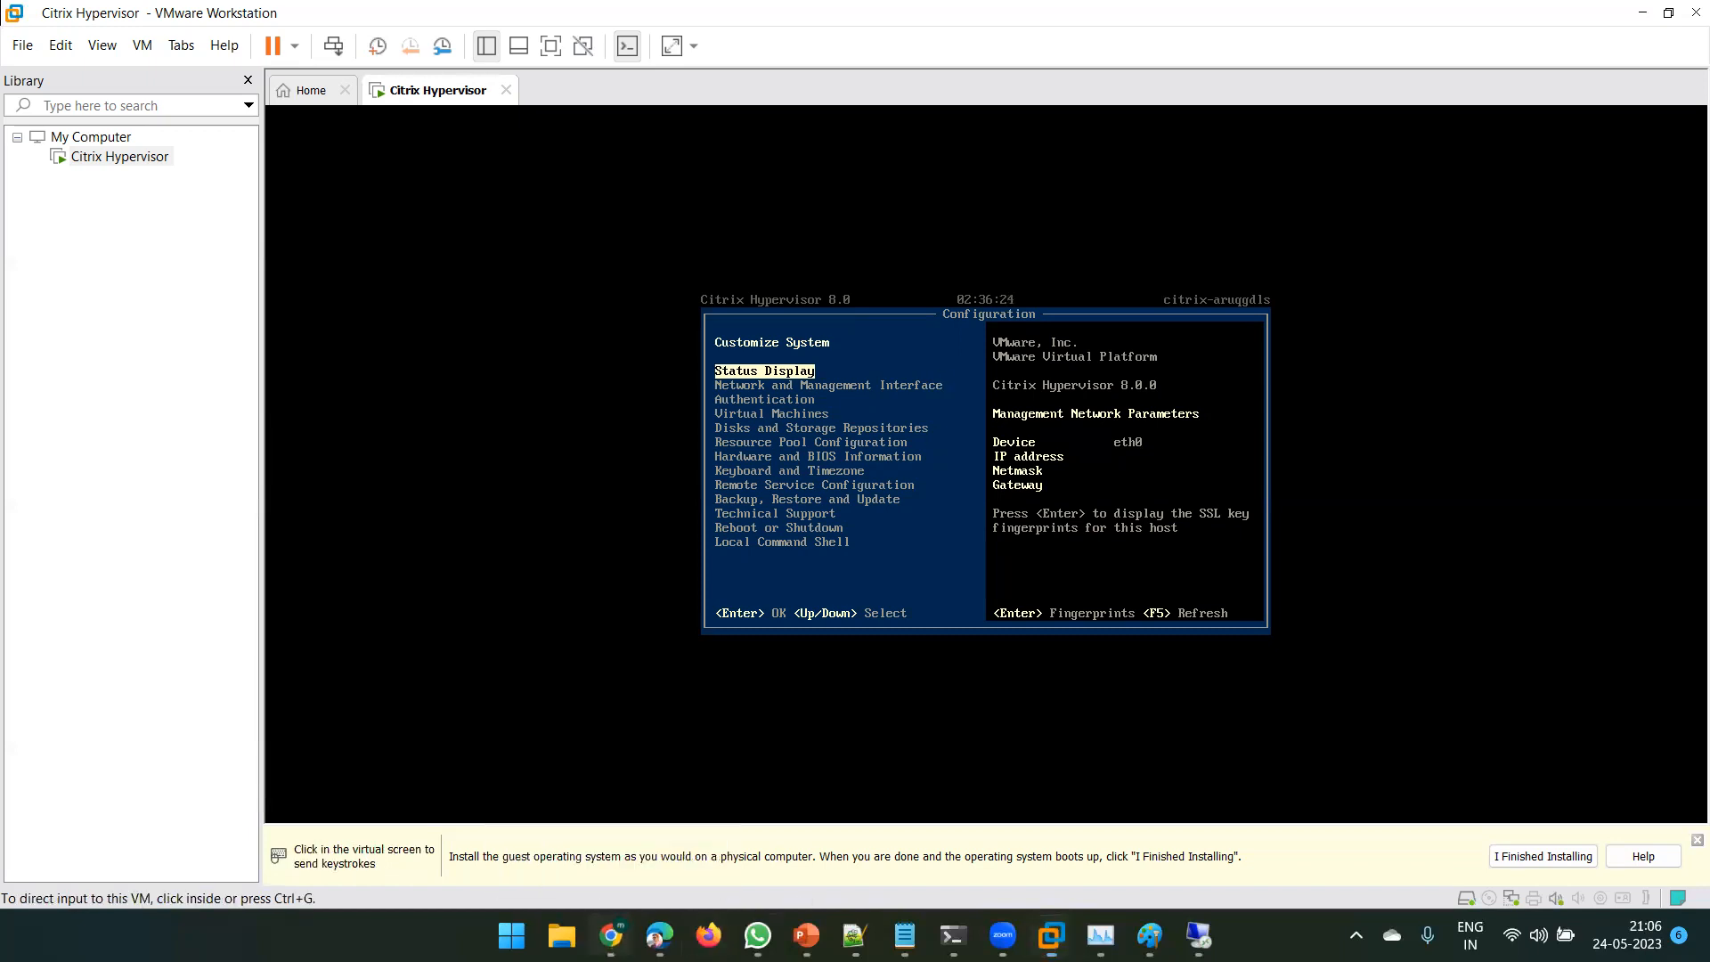
# - Search Chrome for 'vmware workstation download' and open the Download VMware Workstation Pro page
pyautogui.click(611, 936)
pyautogui.click(570, 19)
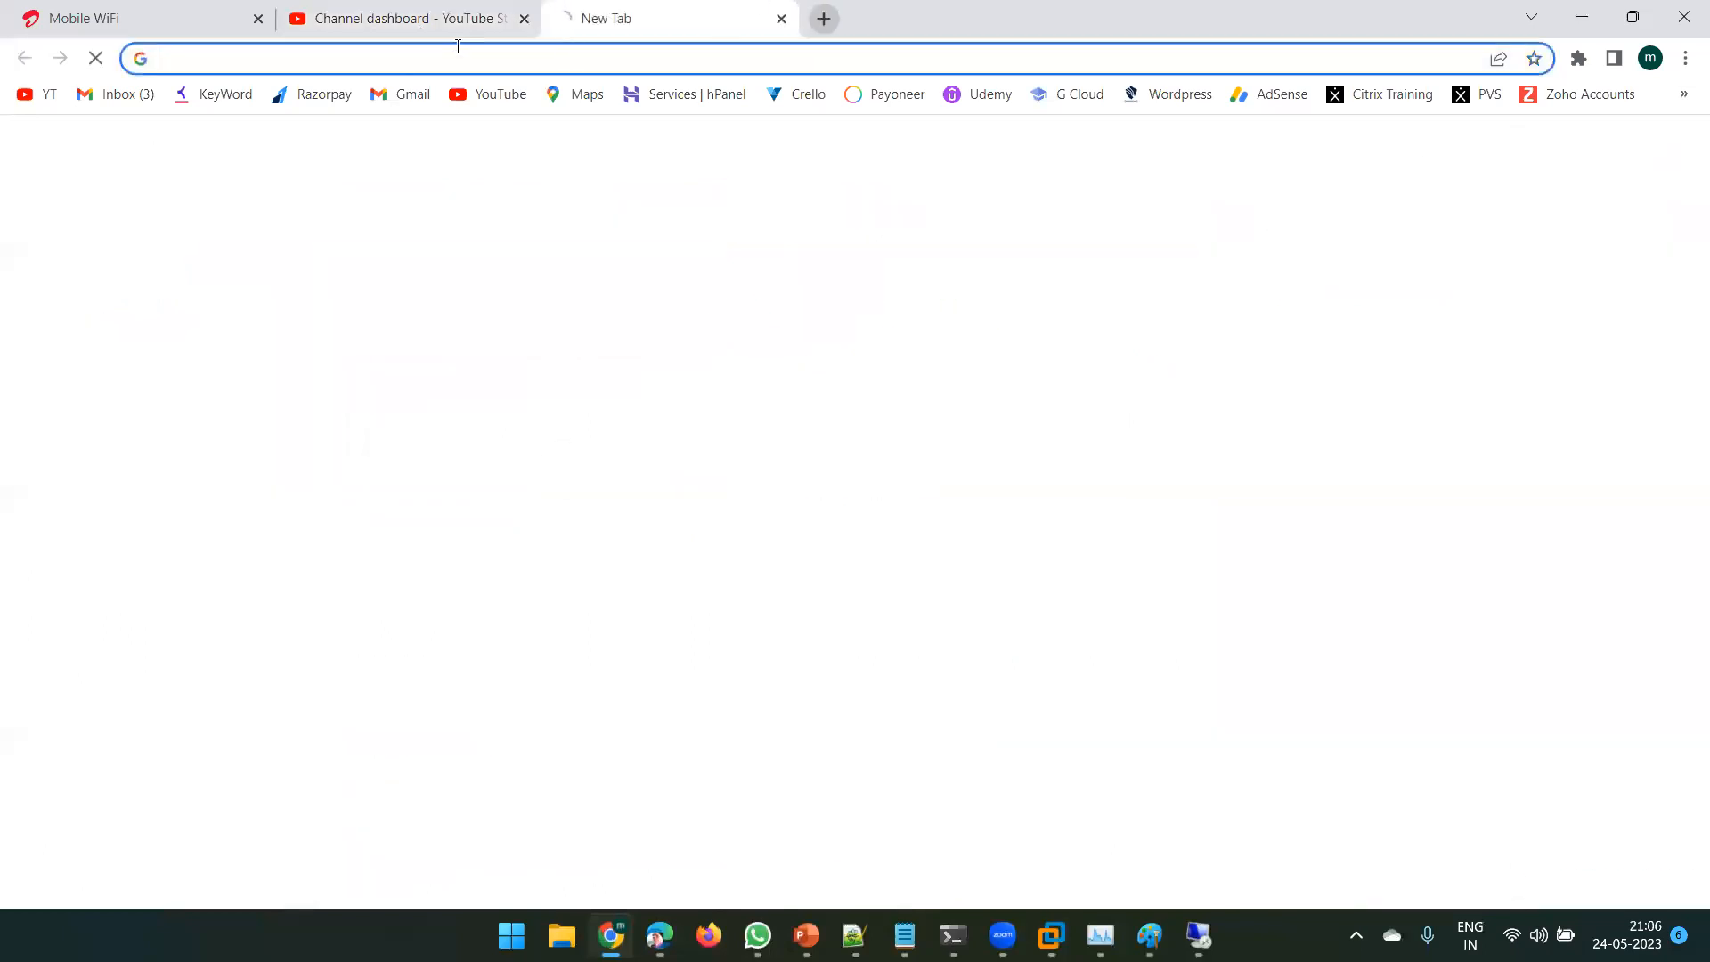
pyautogui.click(374, 55)
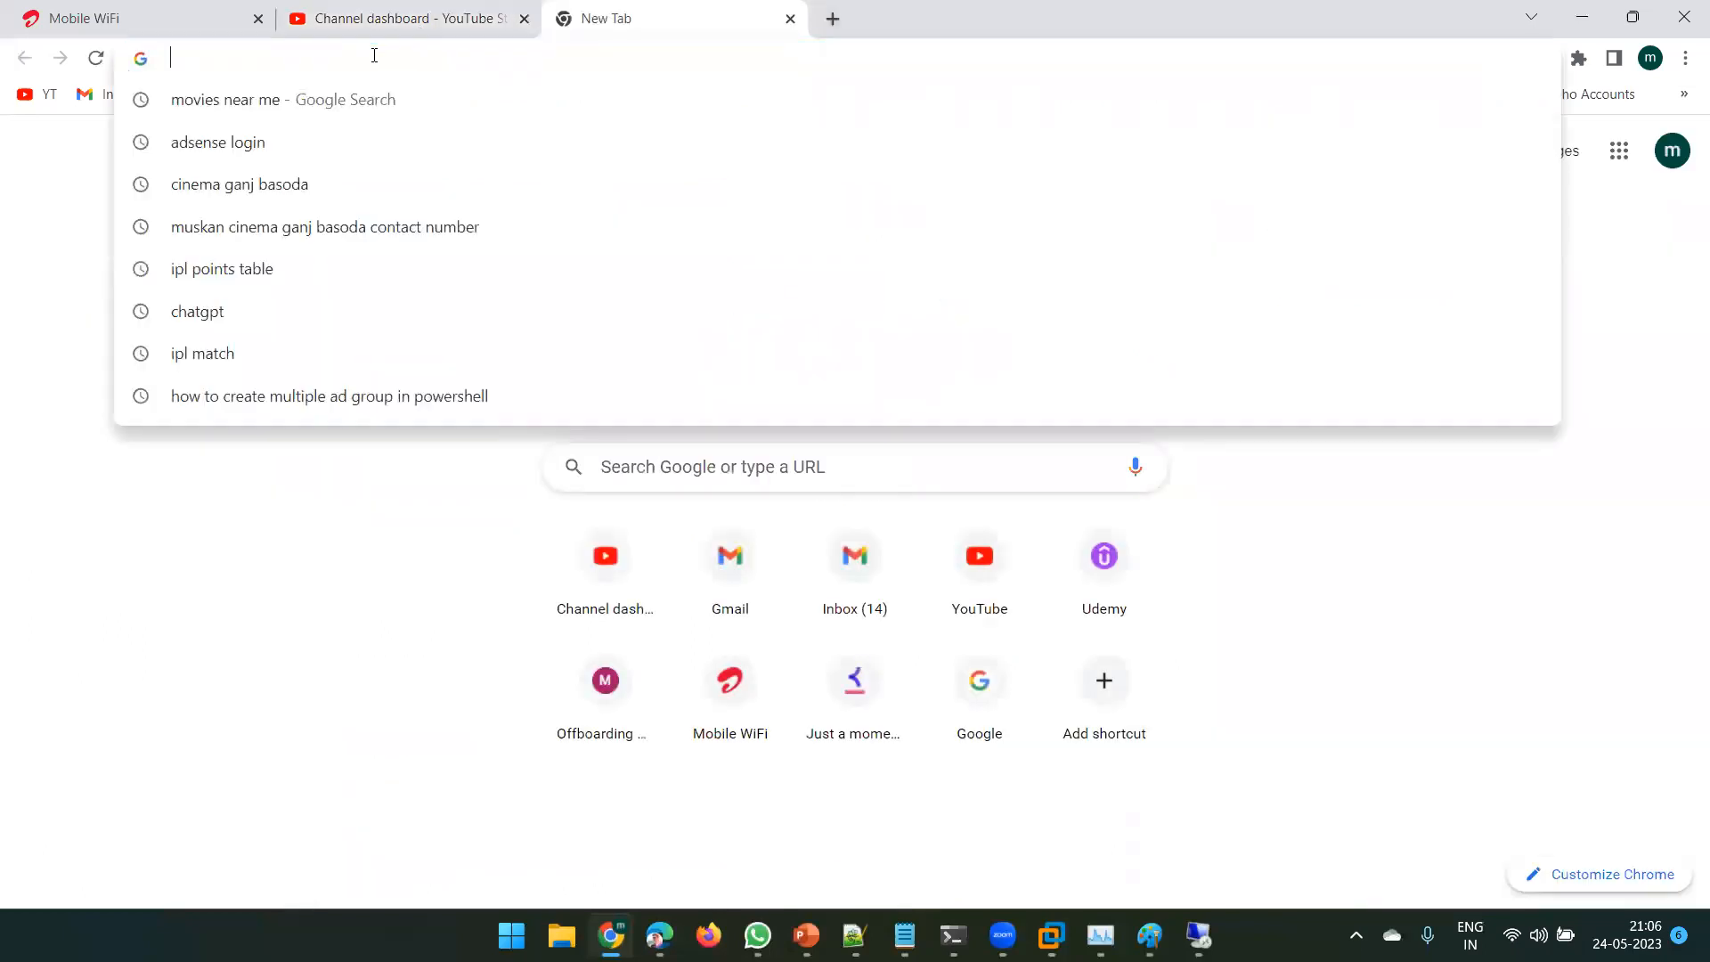
pyautogui.write('vmw')
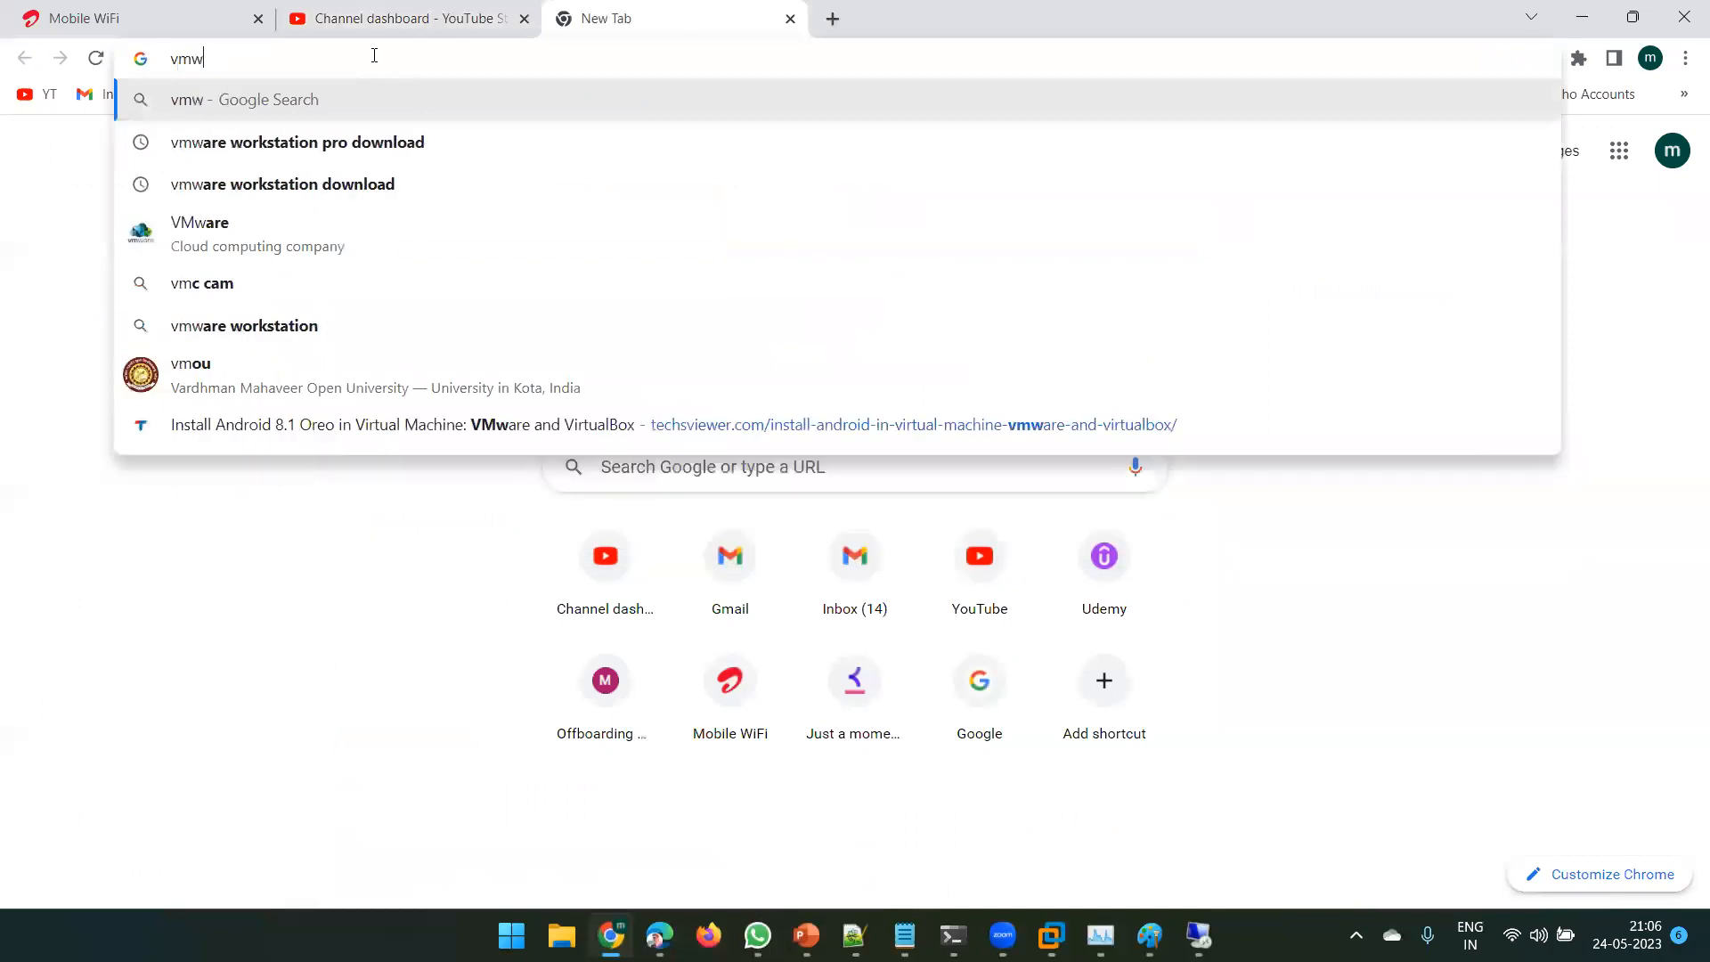
pyautogui.write('are wor')
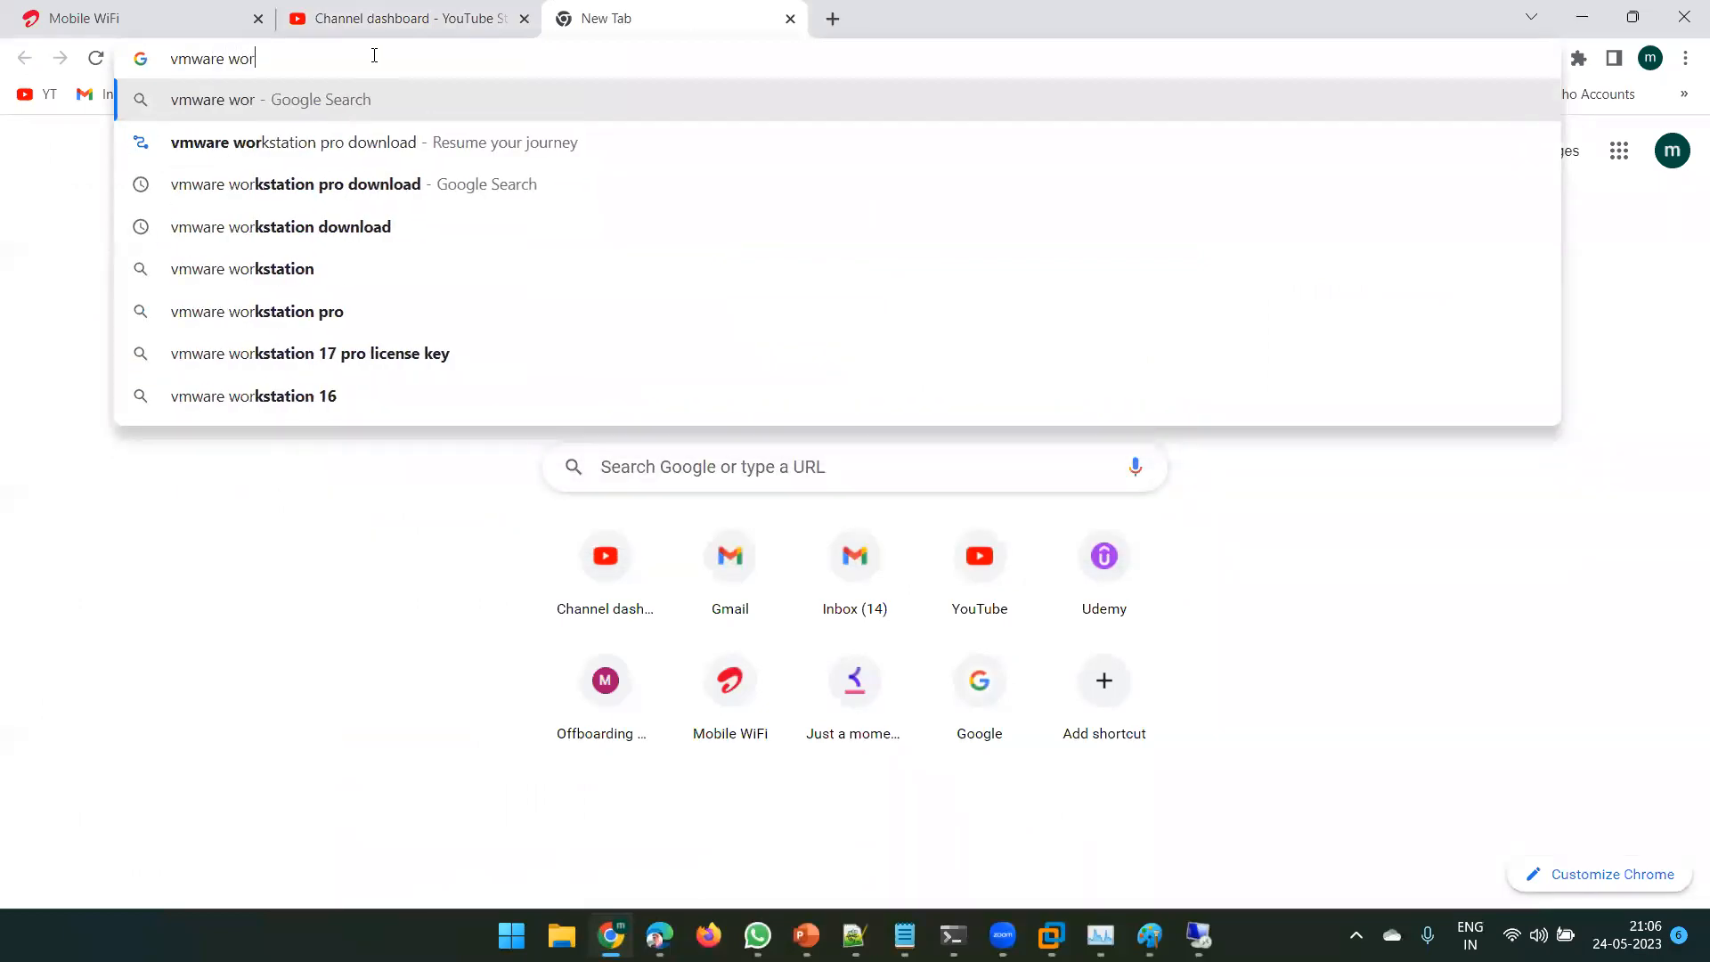
pyautogui.write('ksta')
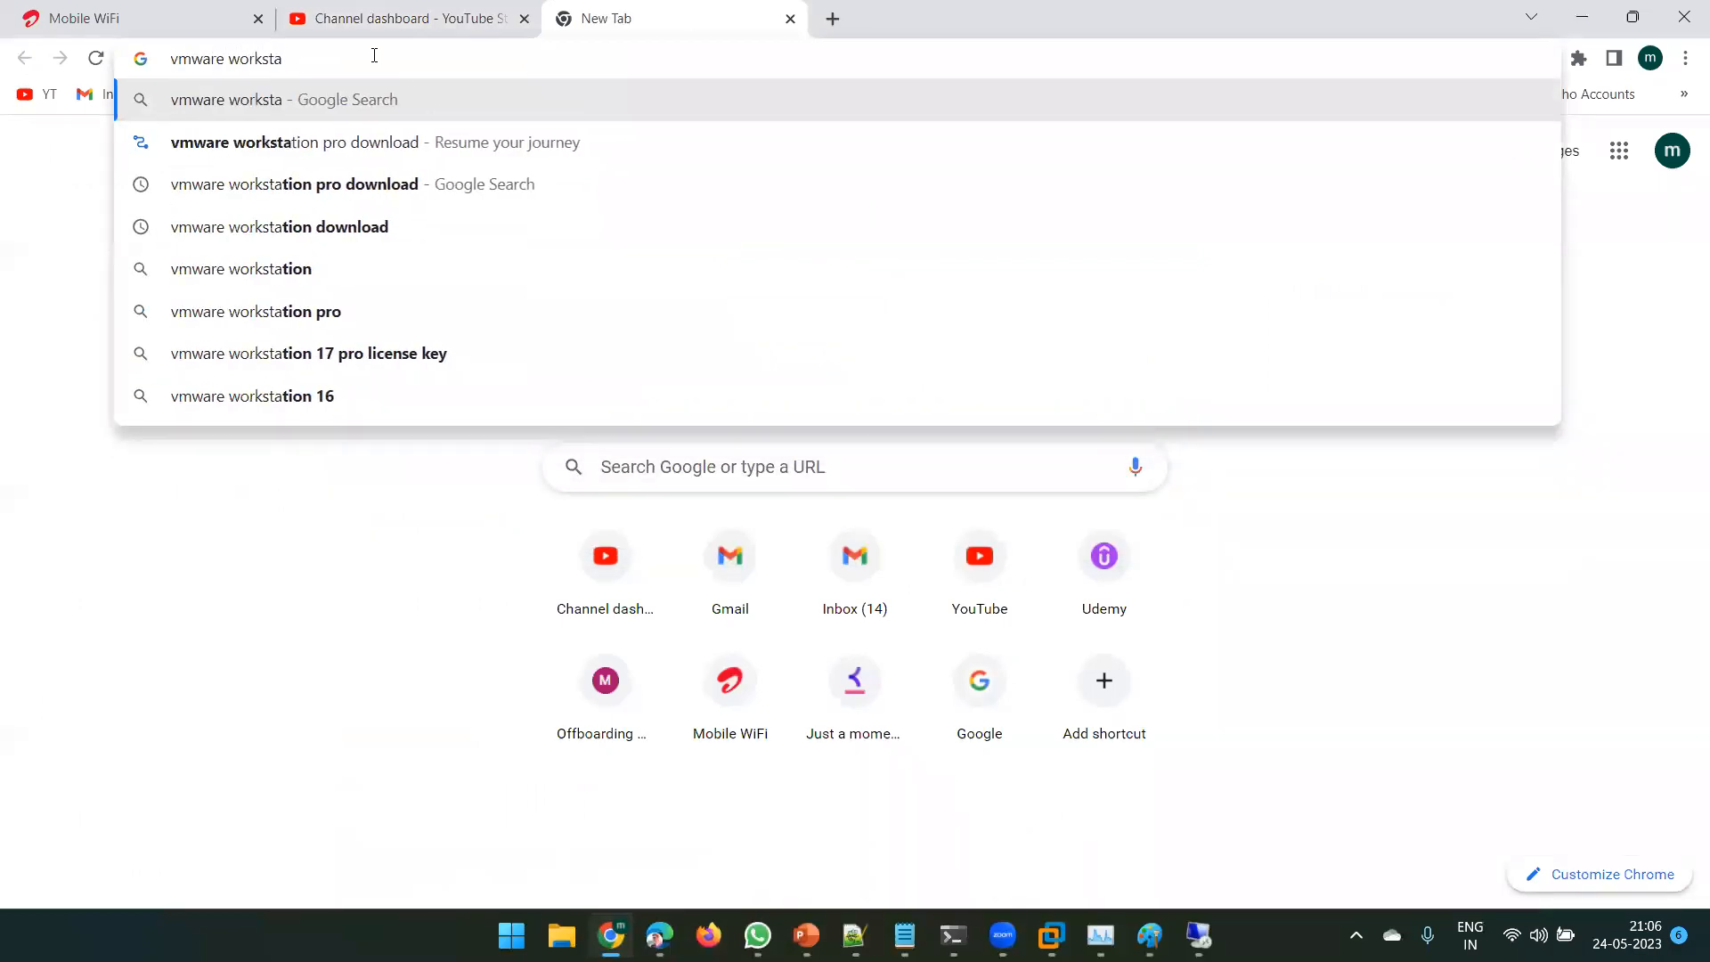
pyautogui.press('Down')
pyautogui.press('Down')
pyautogui.press('Down')
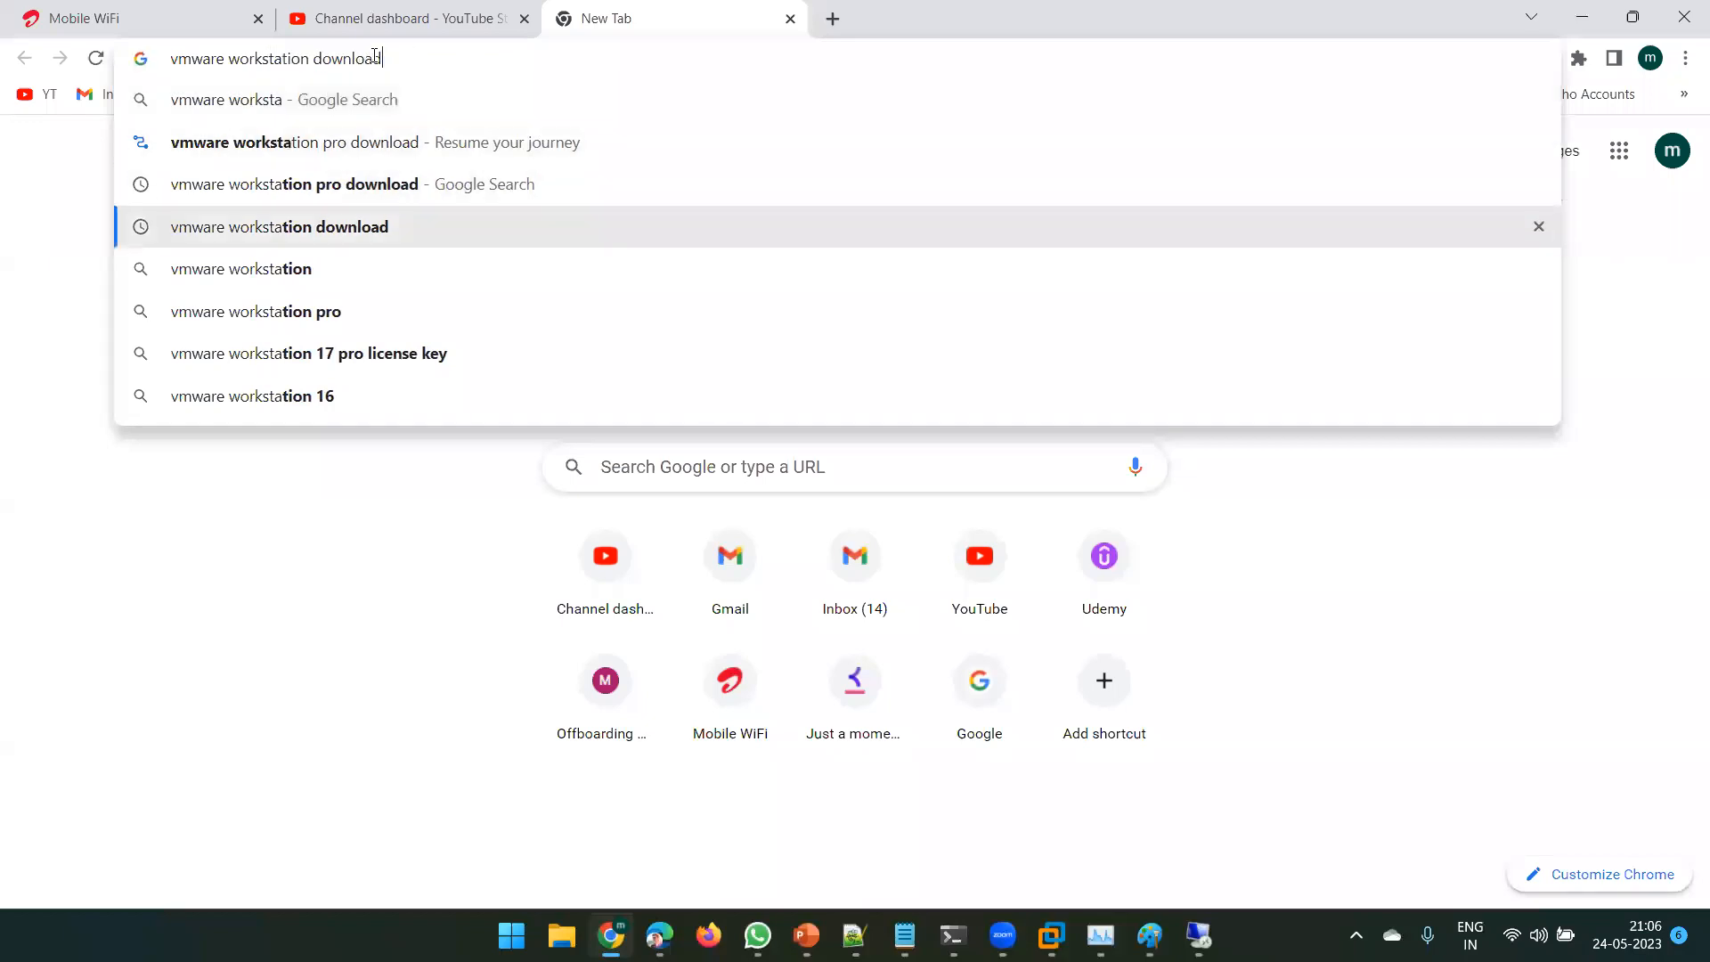
pyautogui.press('Return')
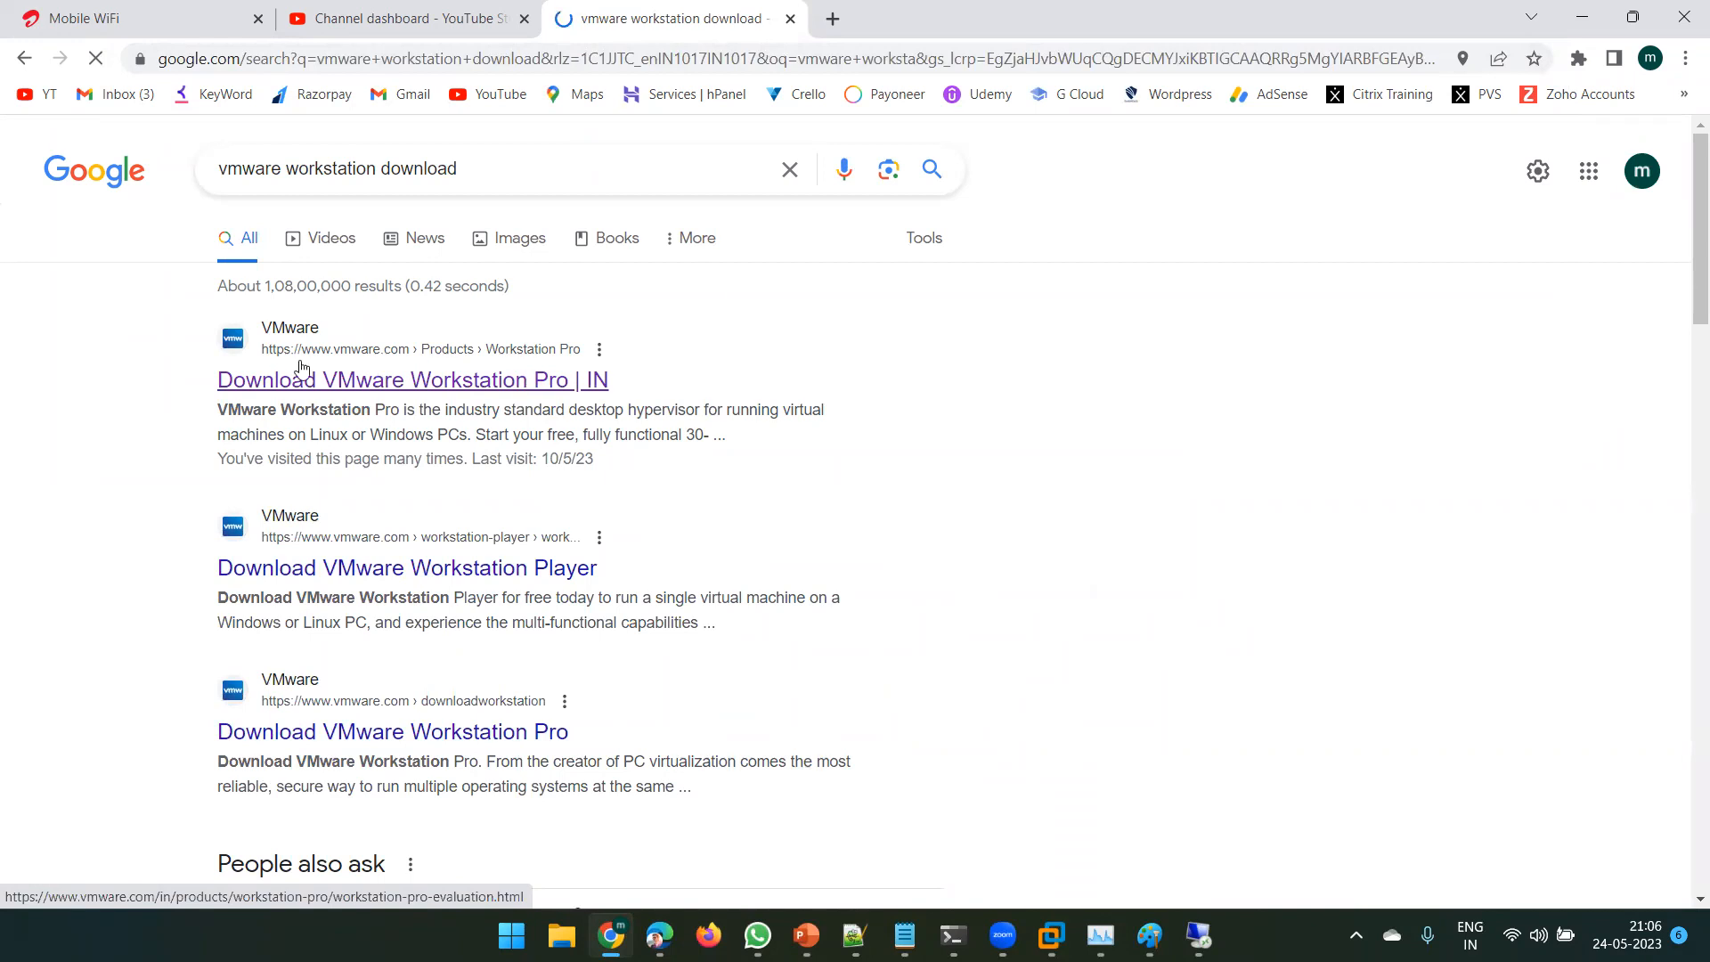
pyautogui.click(335, 381)
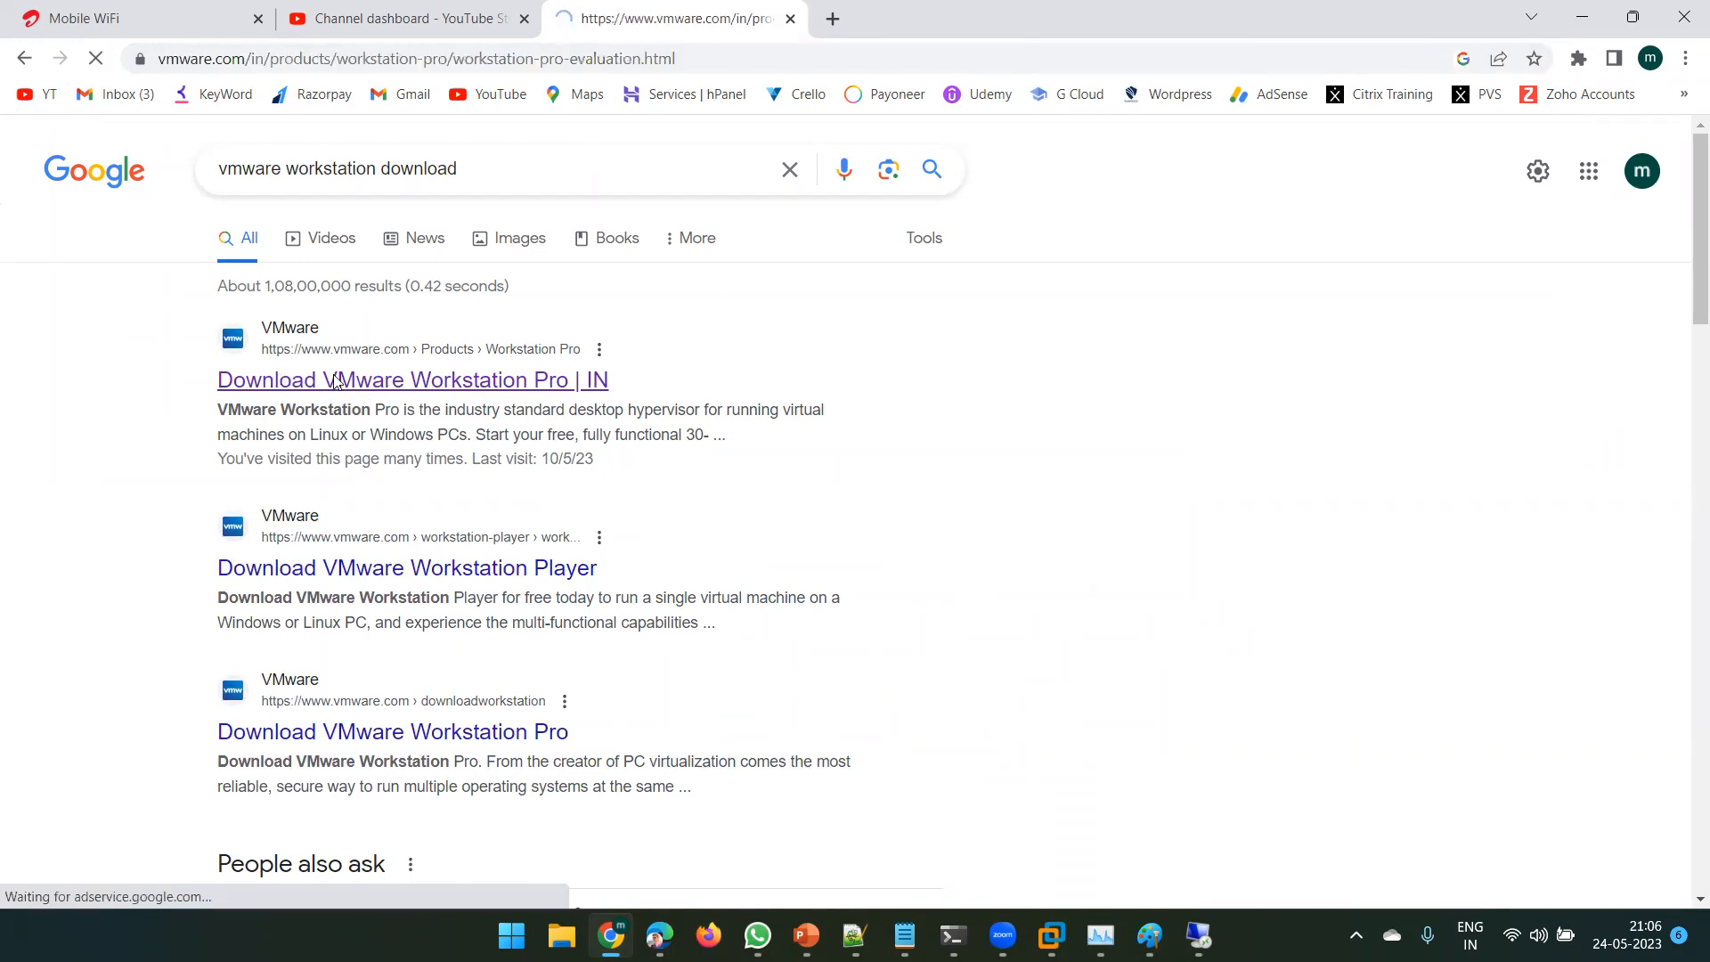
# - Highlight the Windows edition on the Workstation 17 Pro download cards, then return to VMware Workstation
pyautogui.scroll(-10, 461, 509)
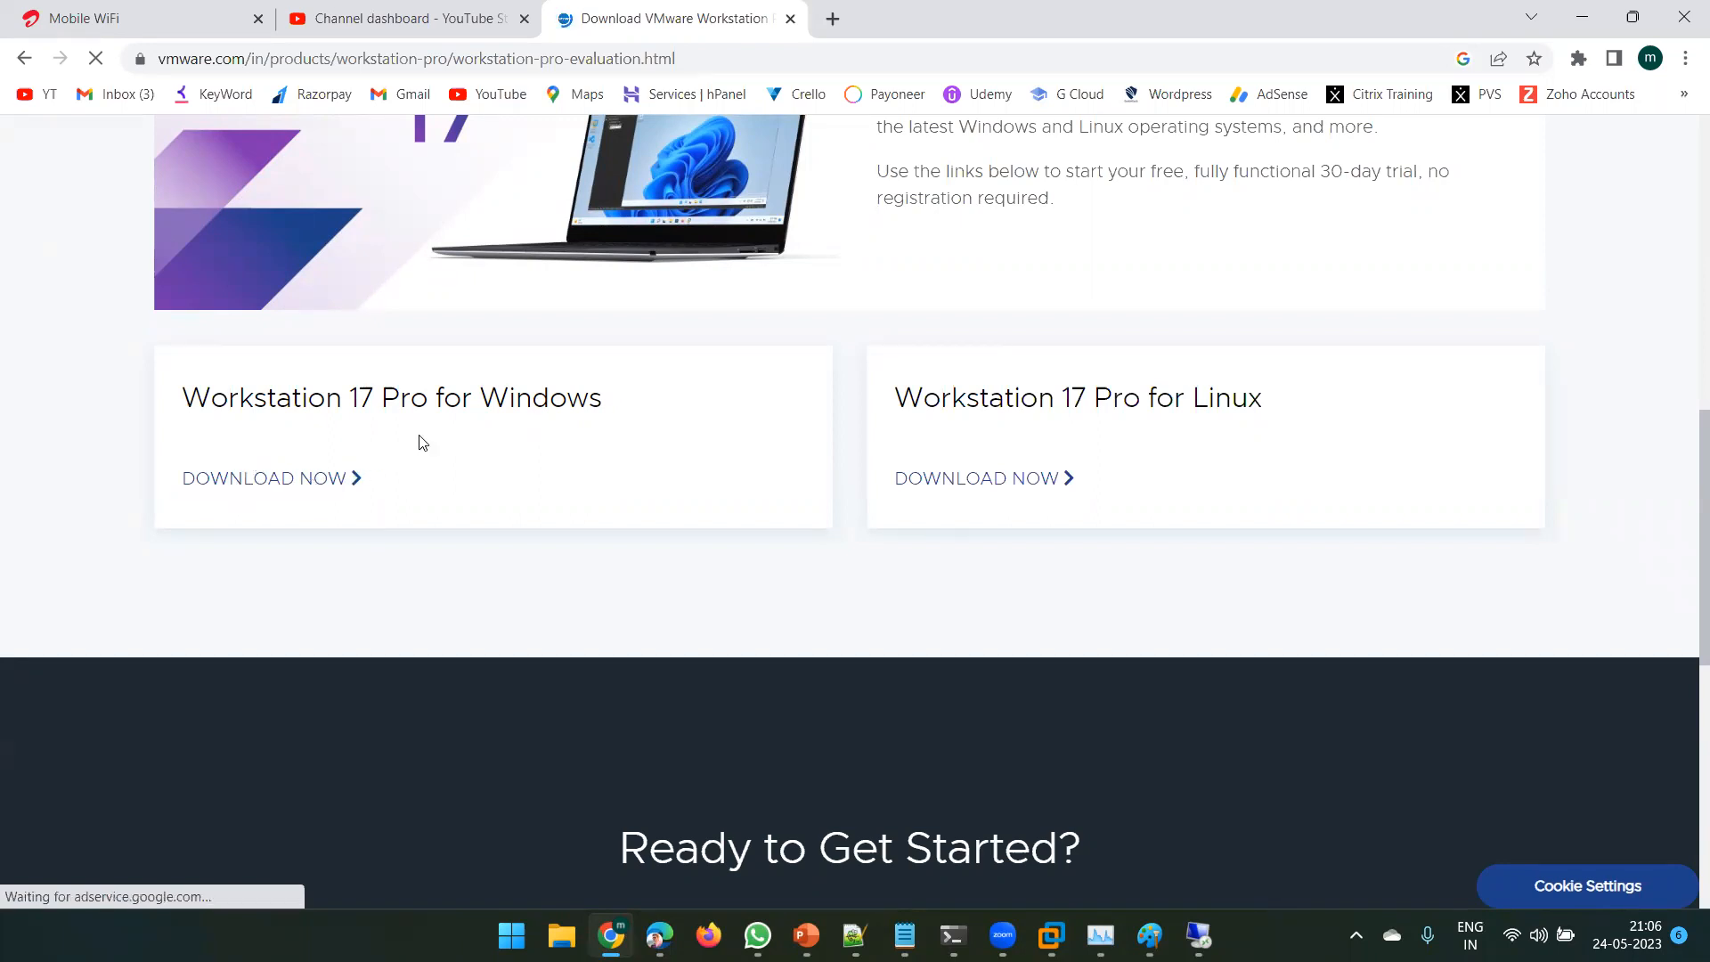
pyautogui.doubleClick(420, 398)
pyautogui.doubleClick(486, 404)
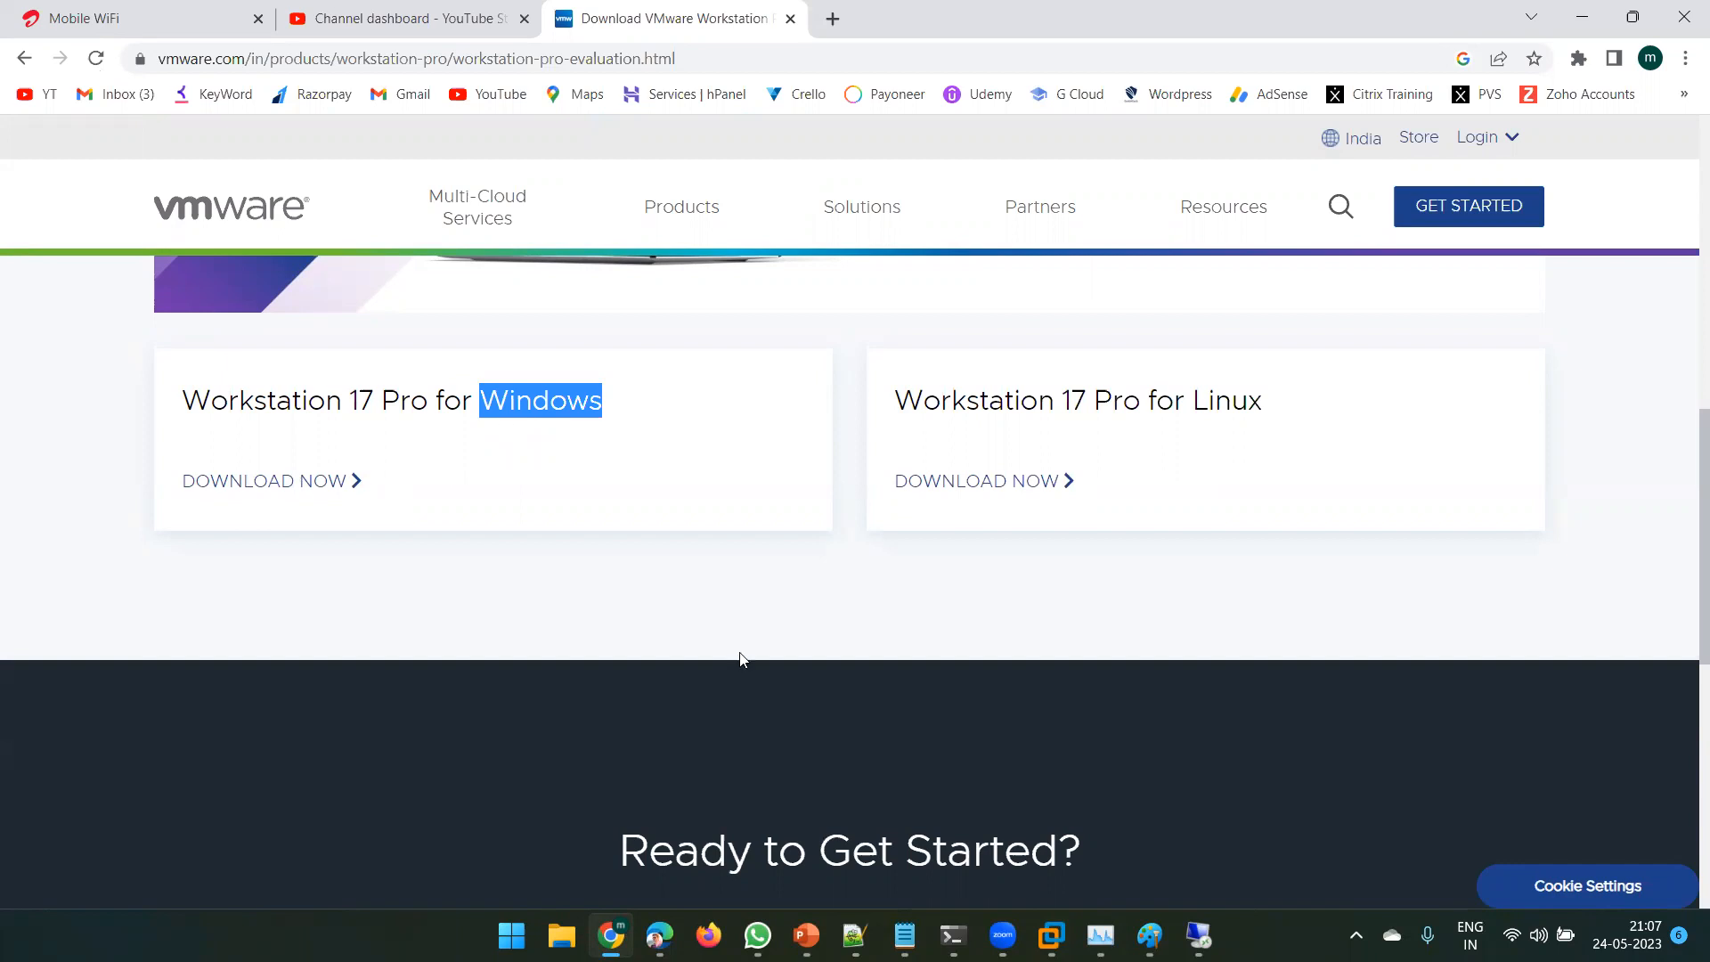
pyautogui.click(1044, 931)
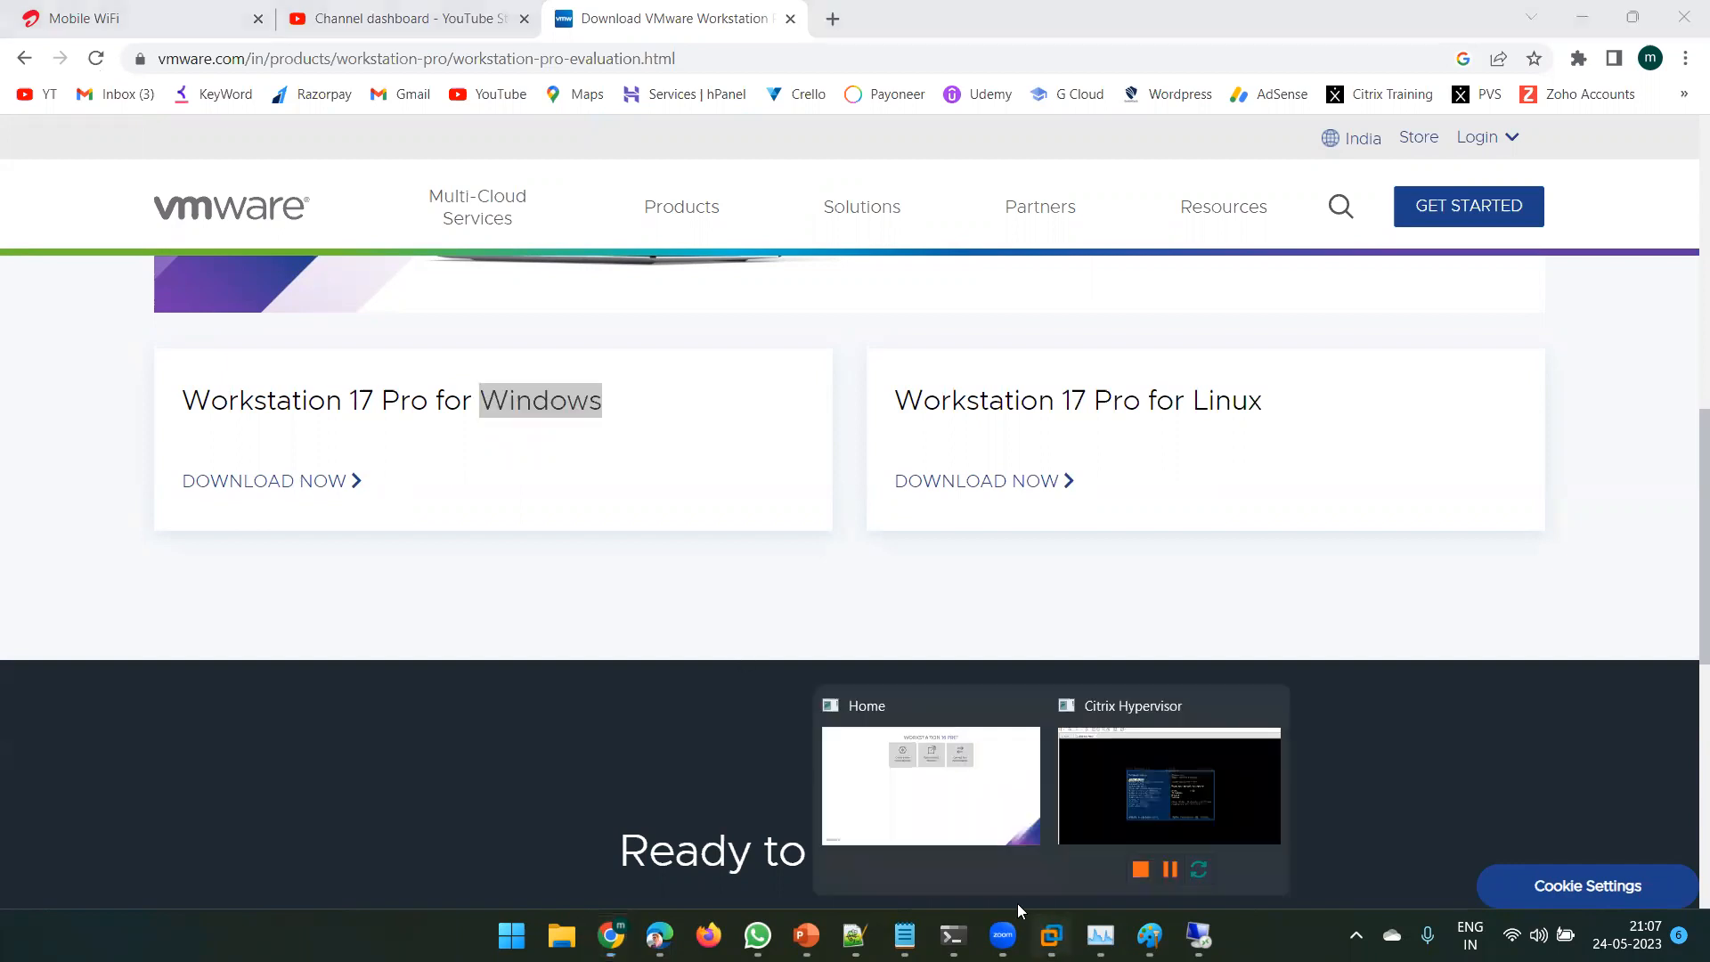
pyautogui.click(985, 757)
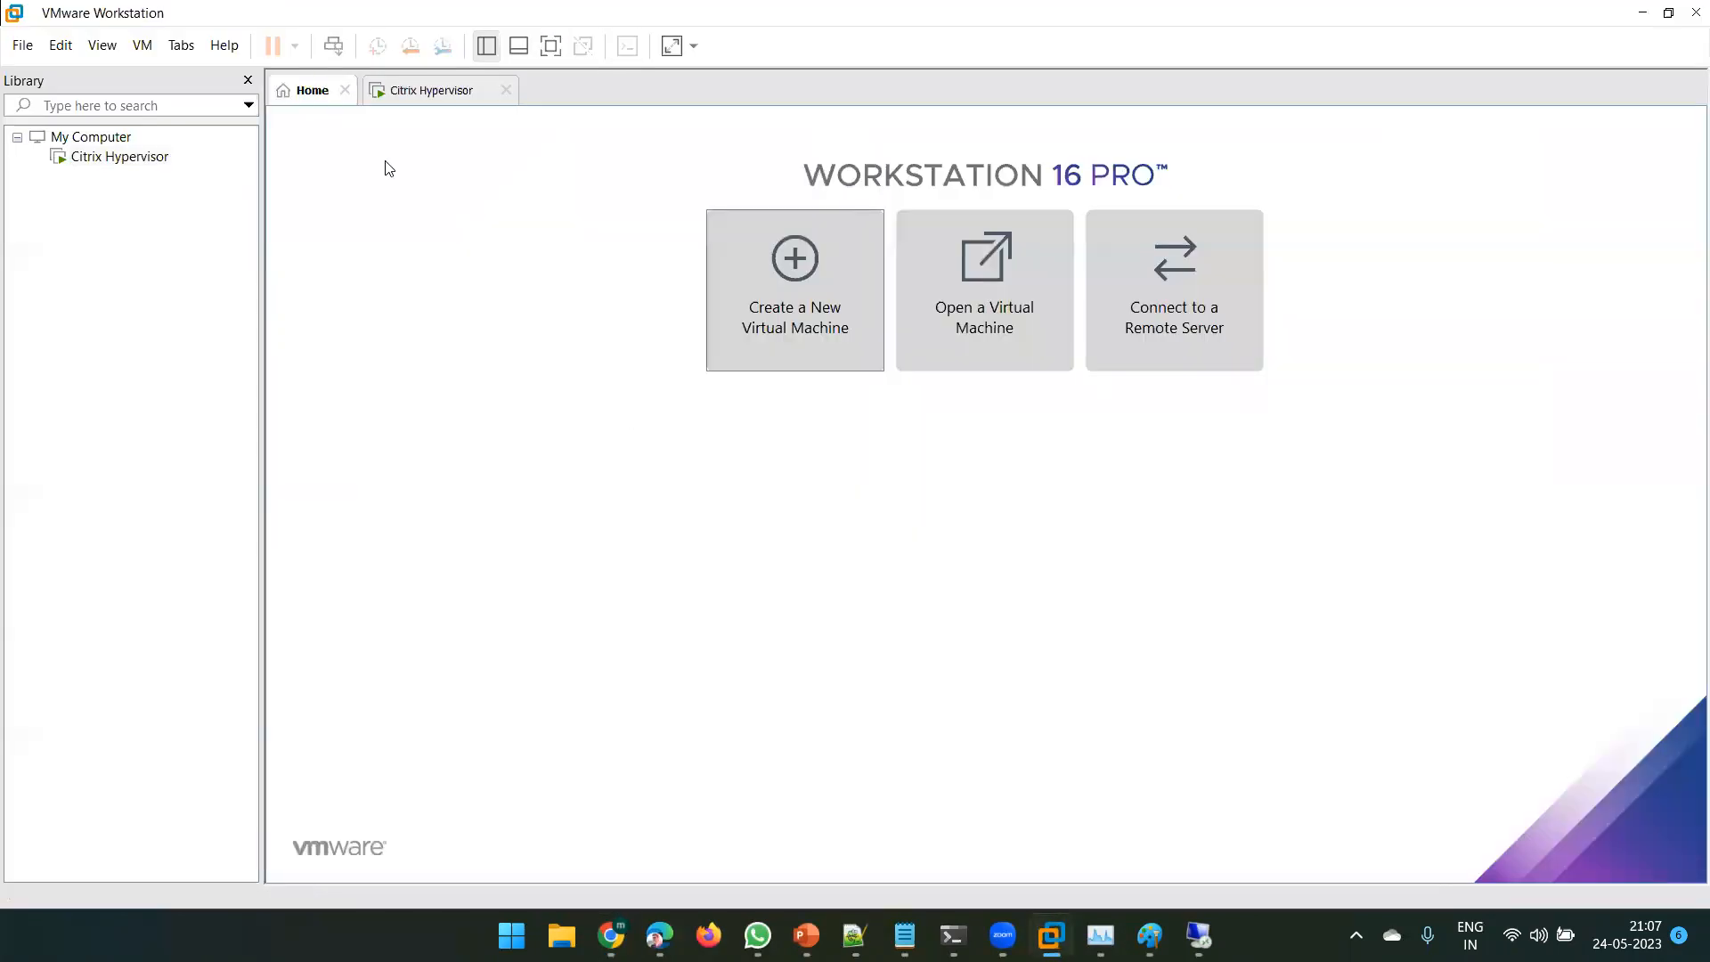
# - Close the Home tab and bring VMware Workstation back with the hypervisor console showing
pyautogui.click(345, 90)
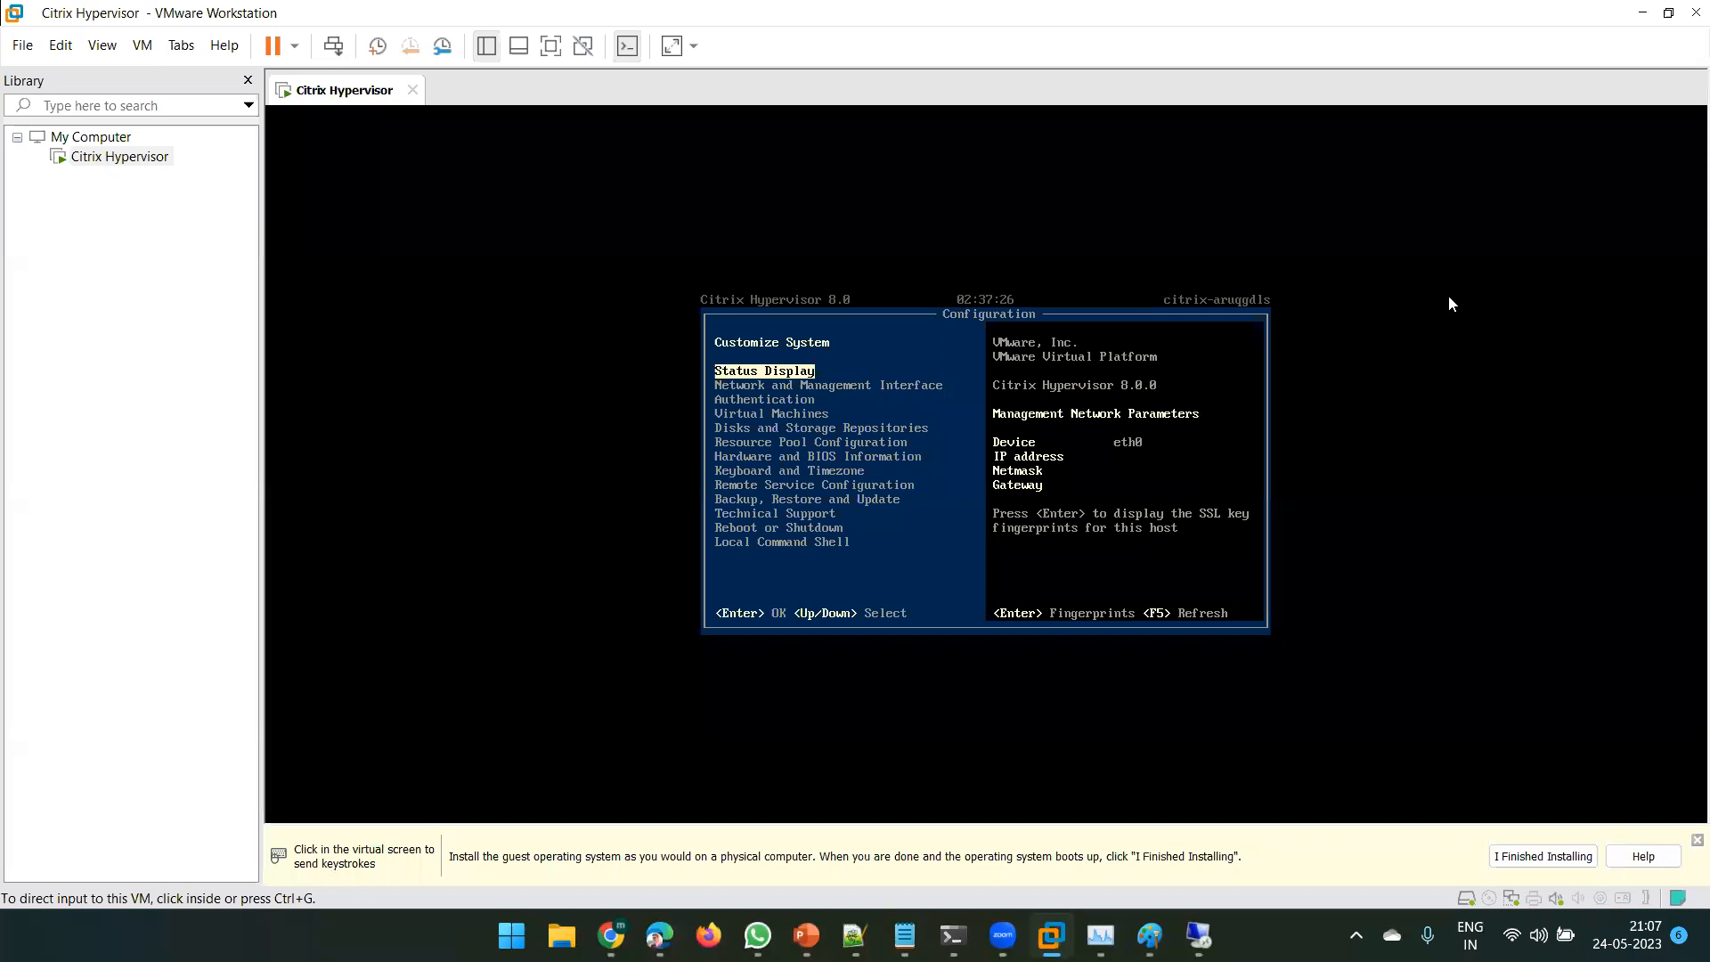
pyautogui.click(1644, 10)
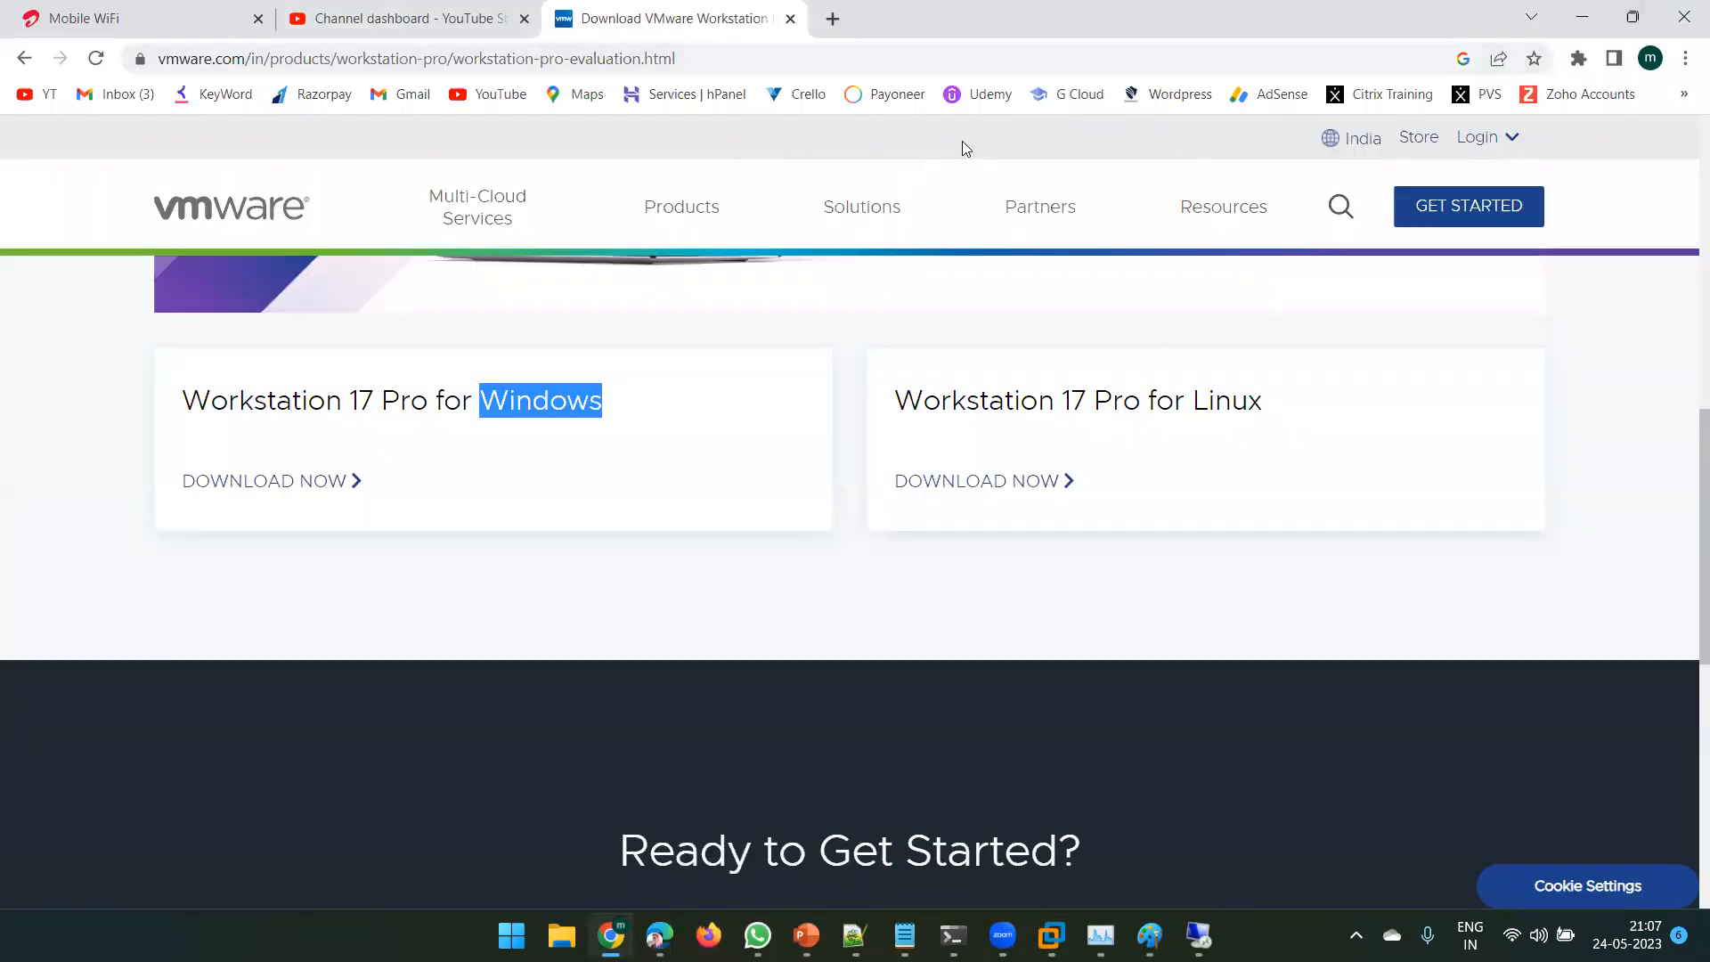
pyautogui.click(1582, 16)
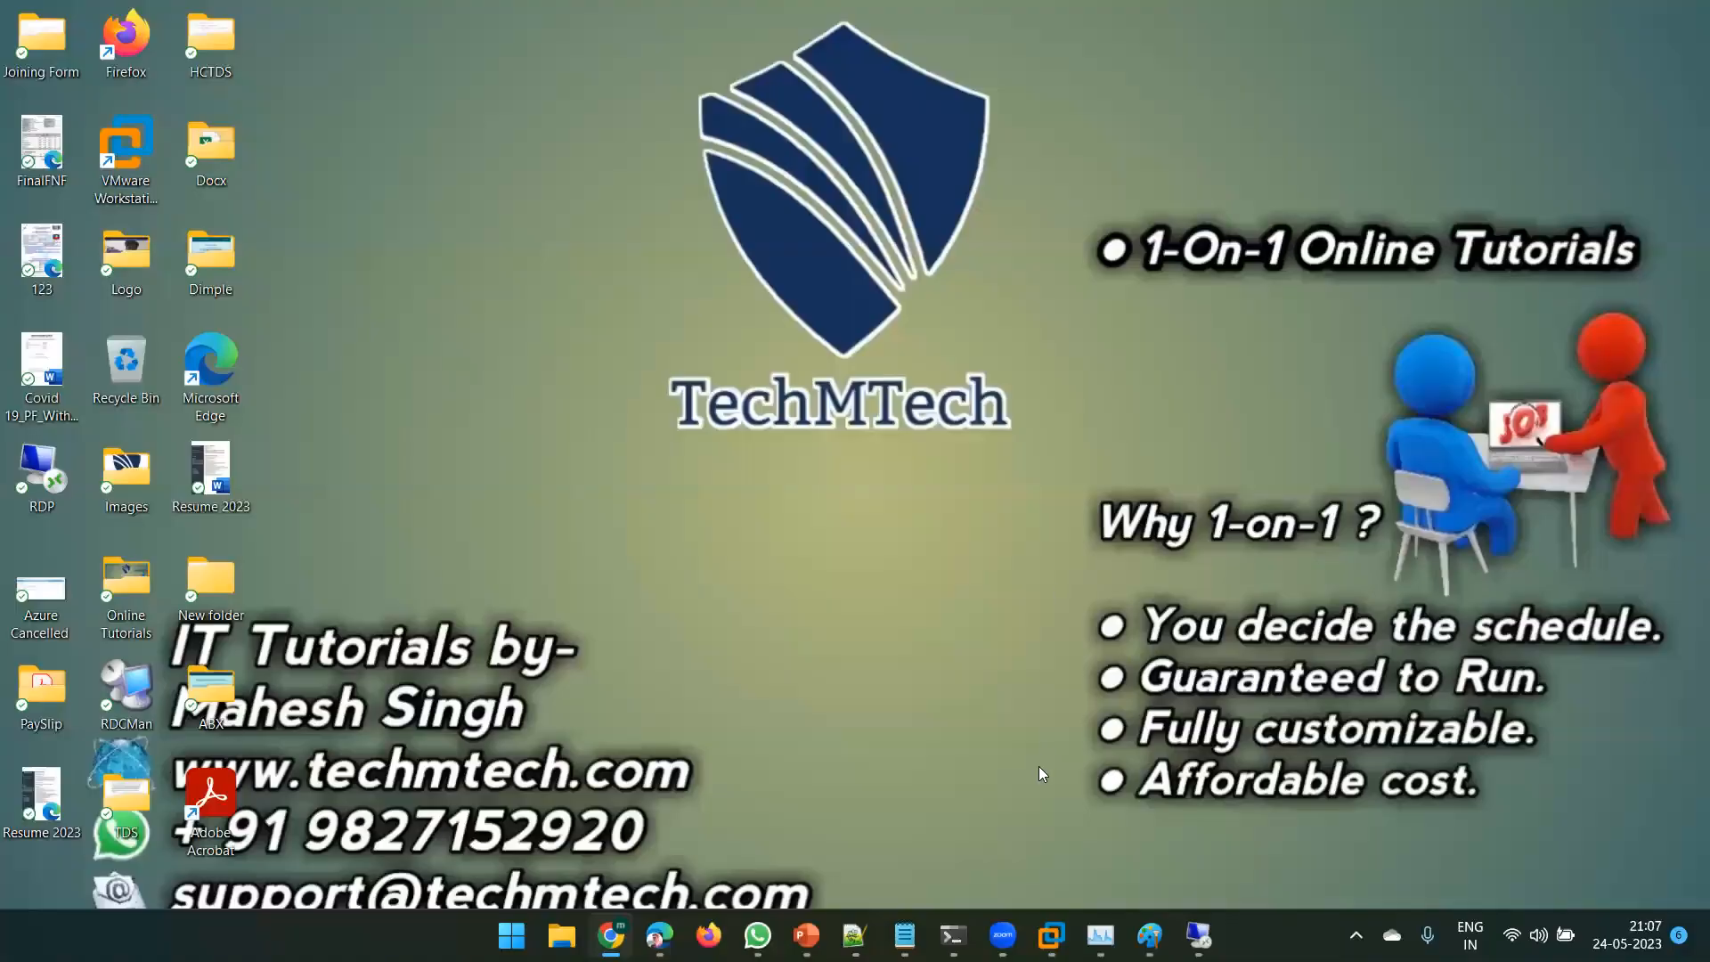
pyautogui.click(1051, 935)
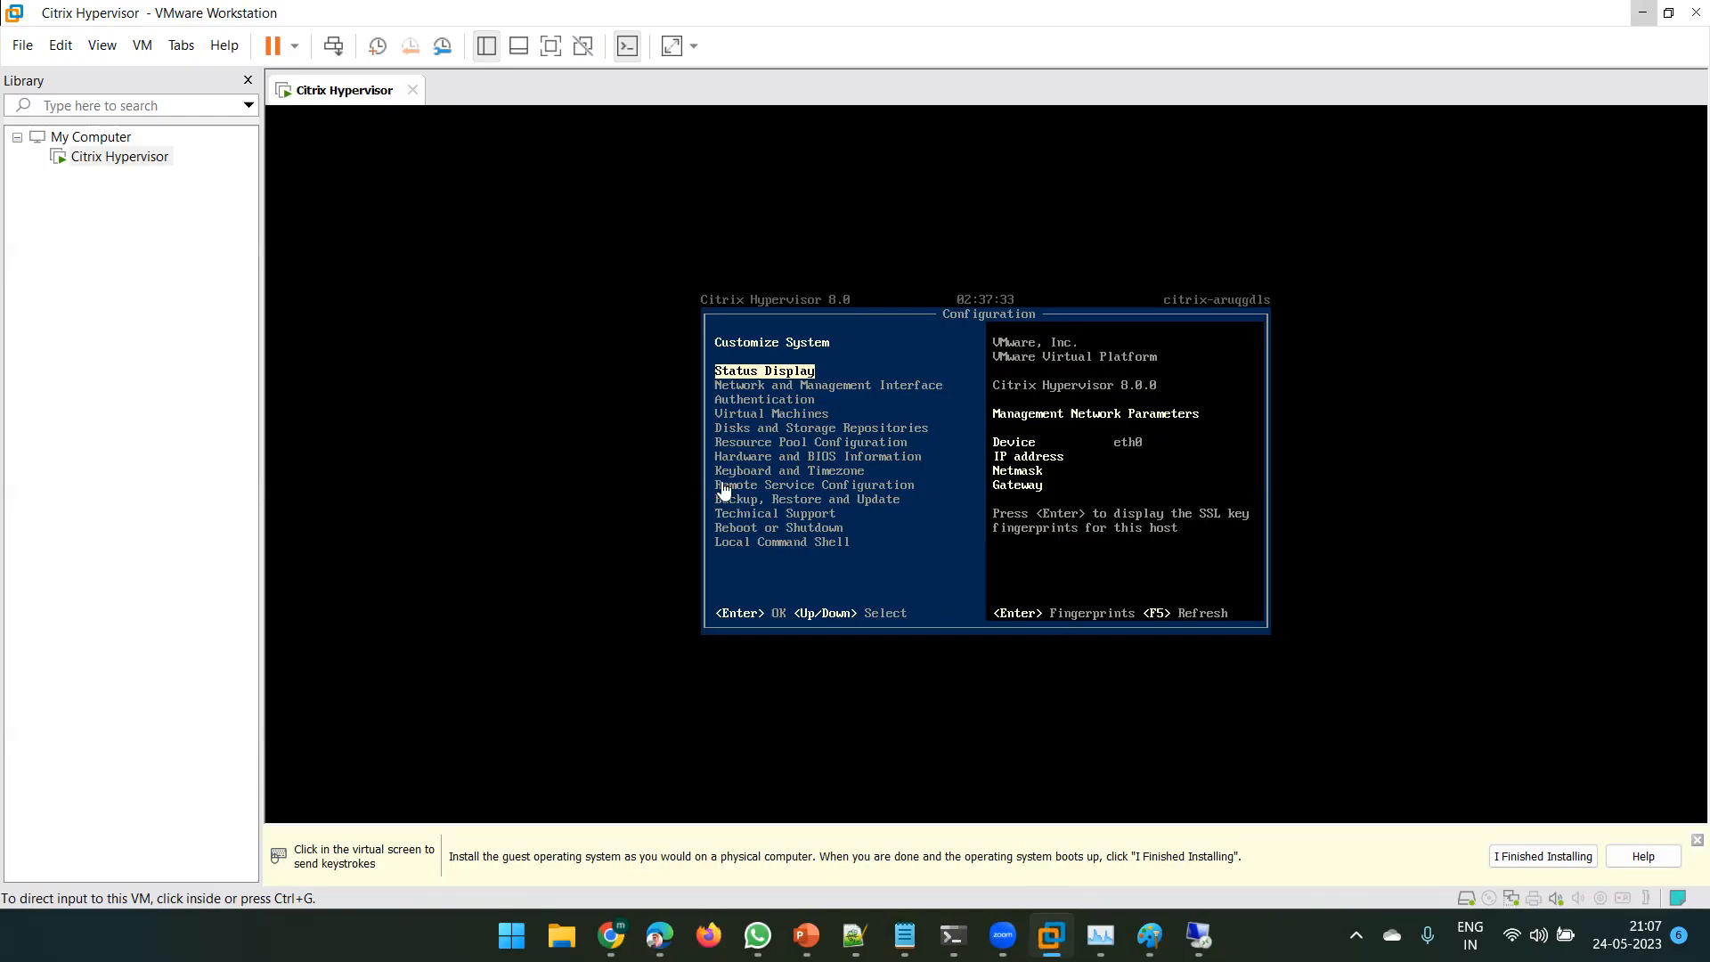
# - Browse the Customize System menu entries, settle back on Status Display, and release input
pyautogui.click(818, 452)
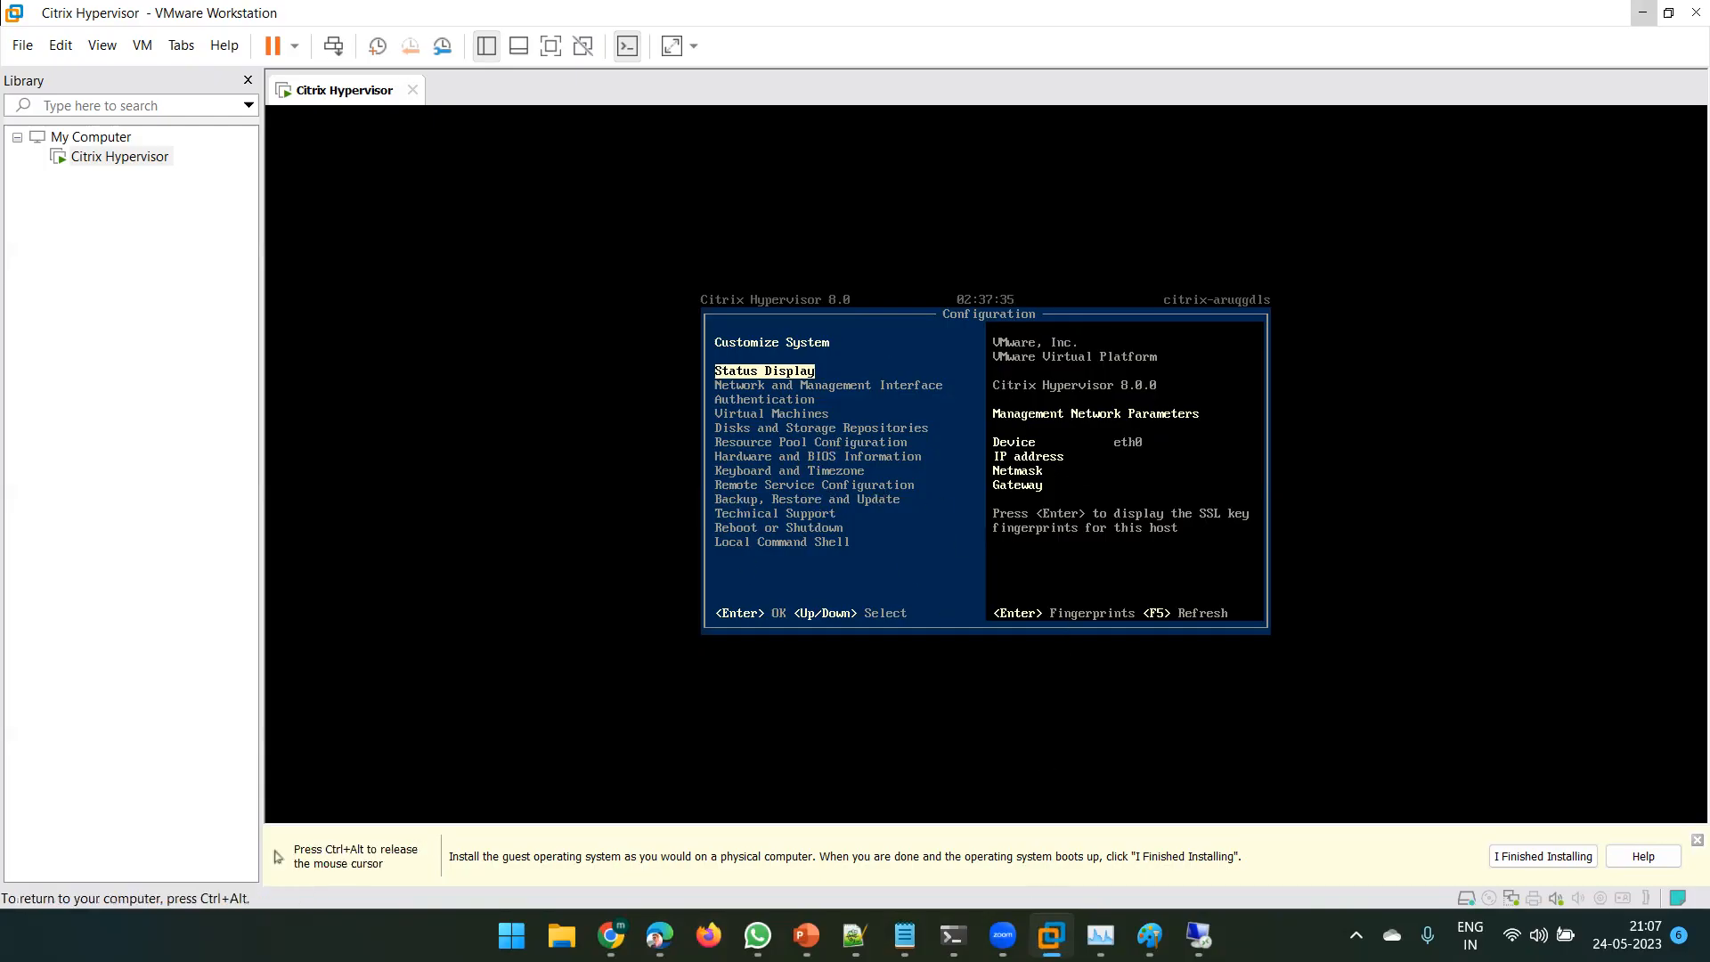
pyautogui.press('Down')
pyautogui.press('Down')
pyautogui.press('Down')
pyautogui.press('Down')
pyautogui.press('Down')
pyautogui.press('Down')
pyautogui.press('Down')
pyautogui.press('Down')
pyautogui.press('Down')
pyautogui.press('Down')
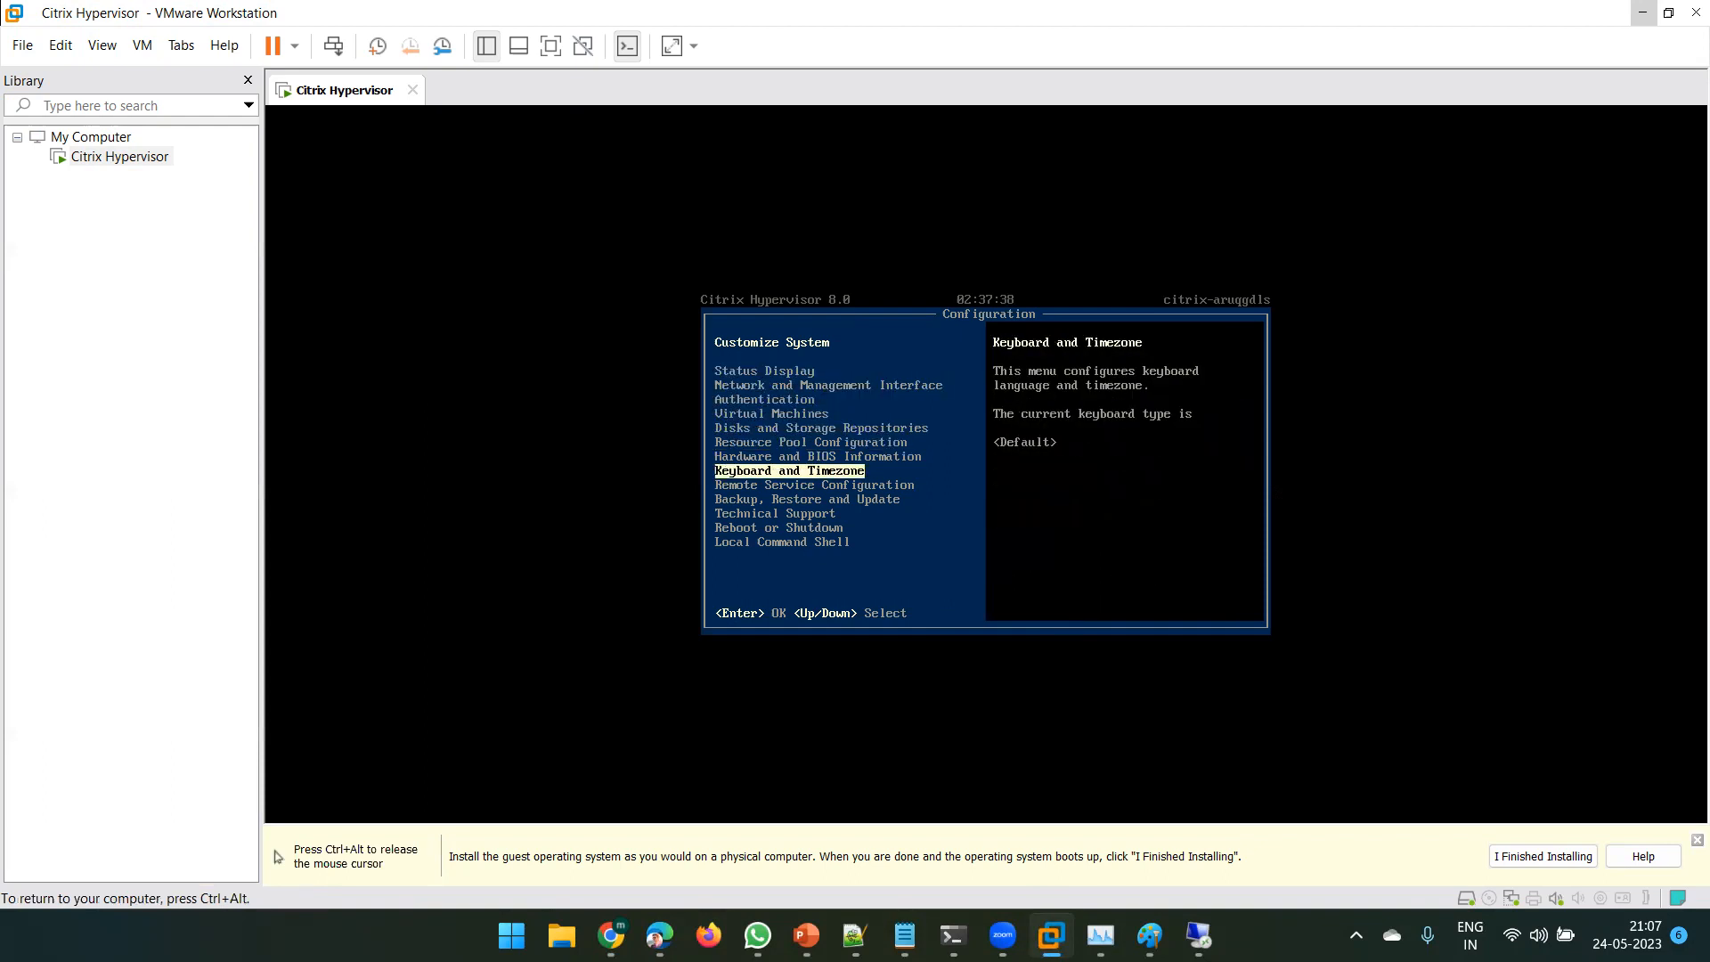
pyautogui.press('Down')
pyautogui.press('Up')
pyautogui.press('Up')
pyautogui.press('Up')
pyautogui.press('Up')
pyautogui.press('Up')
pyautogui.press('Up')
pyautogui.press('Up')
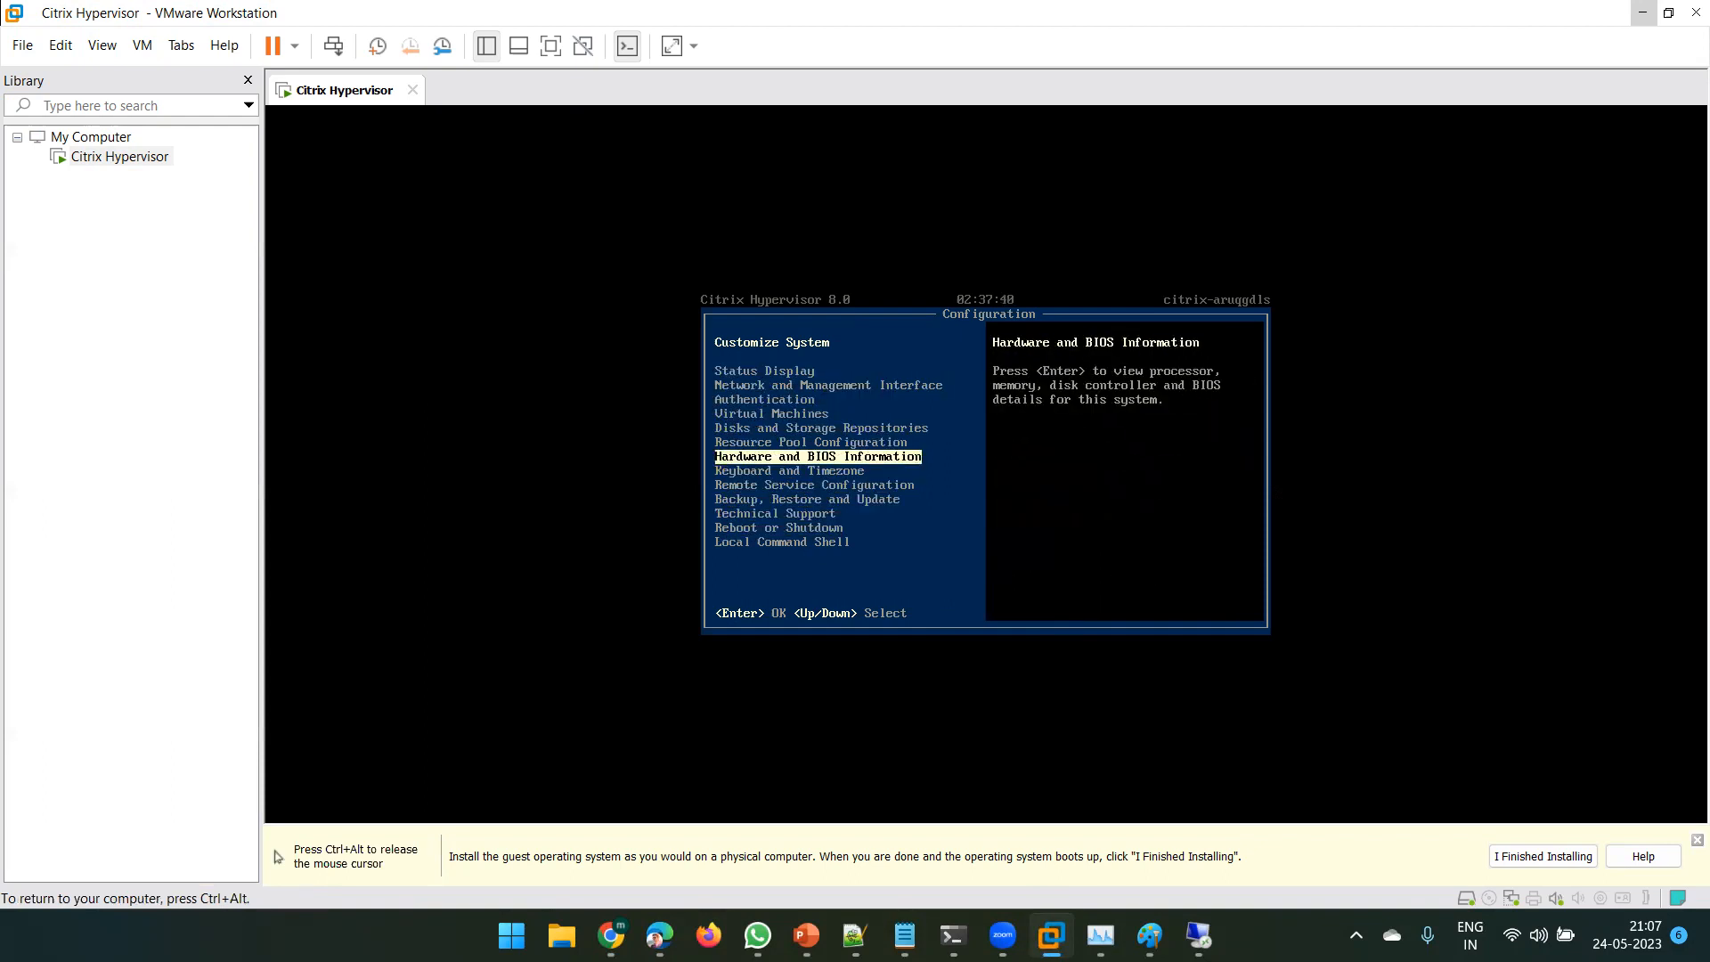
pyautogui.press('Up')
pyautogui.press('Up')
pyautogui.press('Up')
pyautogui.press('Up')
pyautogui.press('Down')
pyautogui.press('Down')
pyautogui.press('Down')
pyautogui.press('Down')
pyautogui.press('Down')
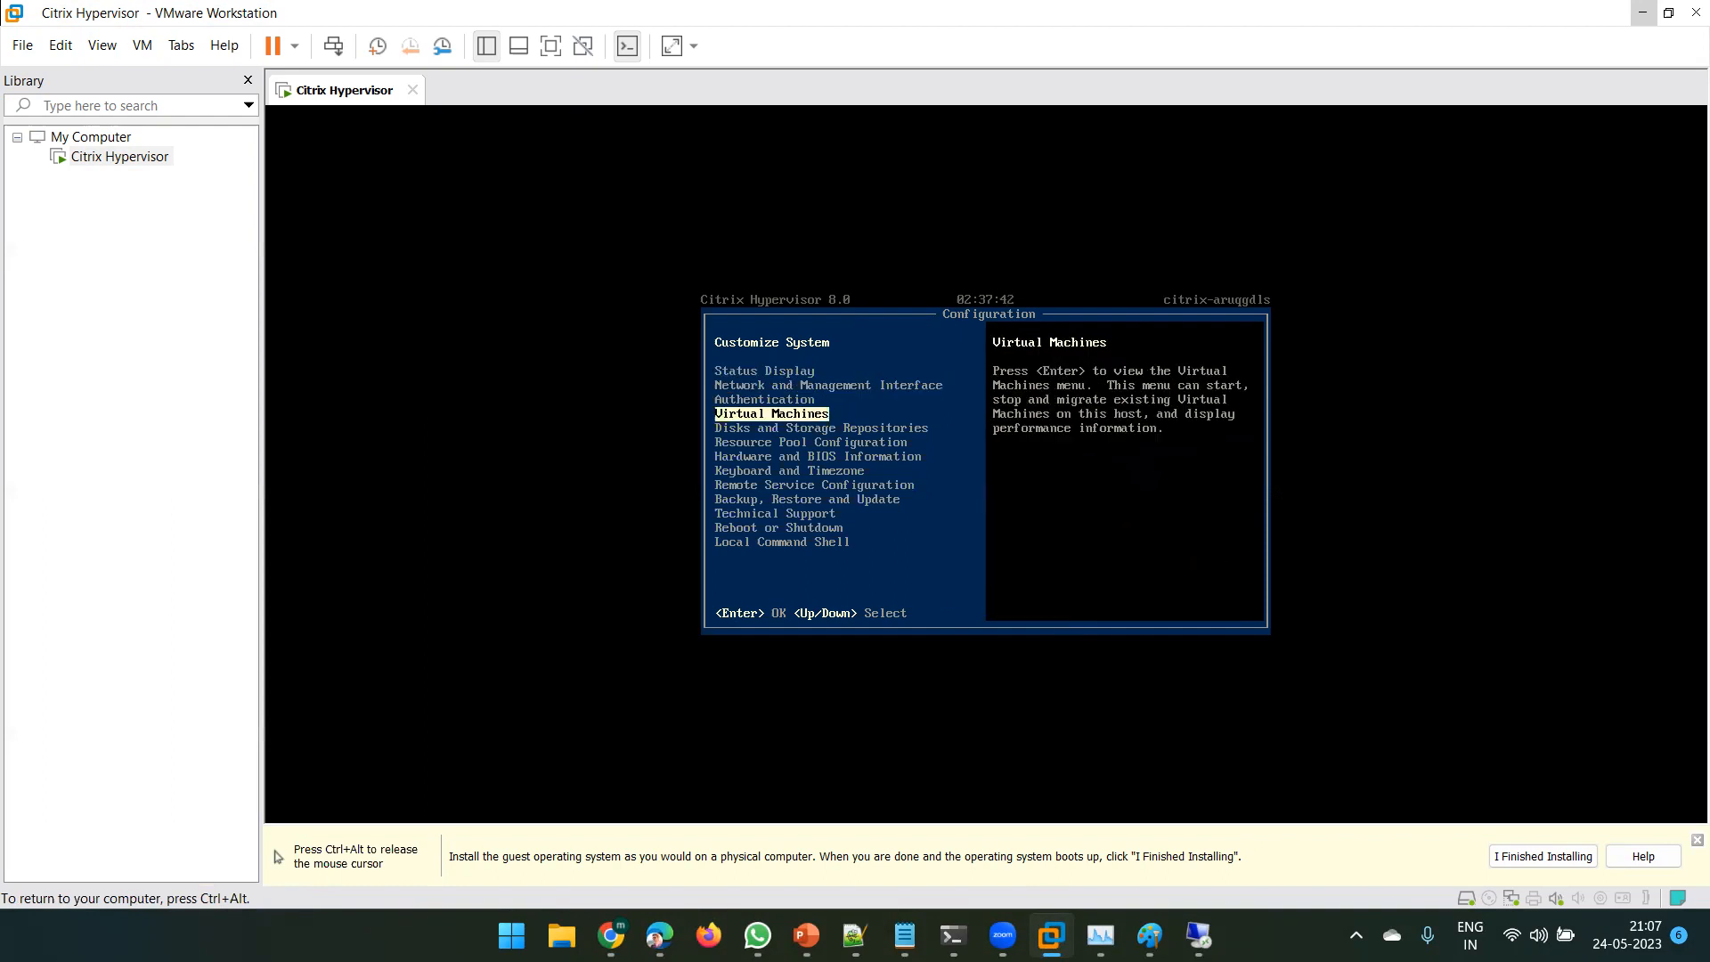
pyautogui.press('Down')
pyautogui.press('Down')
pyautogui.press('Down')
pyautogui.press('Down')
pyautogui.press('Down')
pyautogui.press('Up')
pyautogui.press('Up')
pyautogui.press('Up')
pyautogui.press('Up')
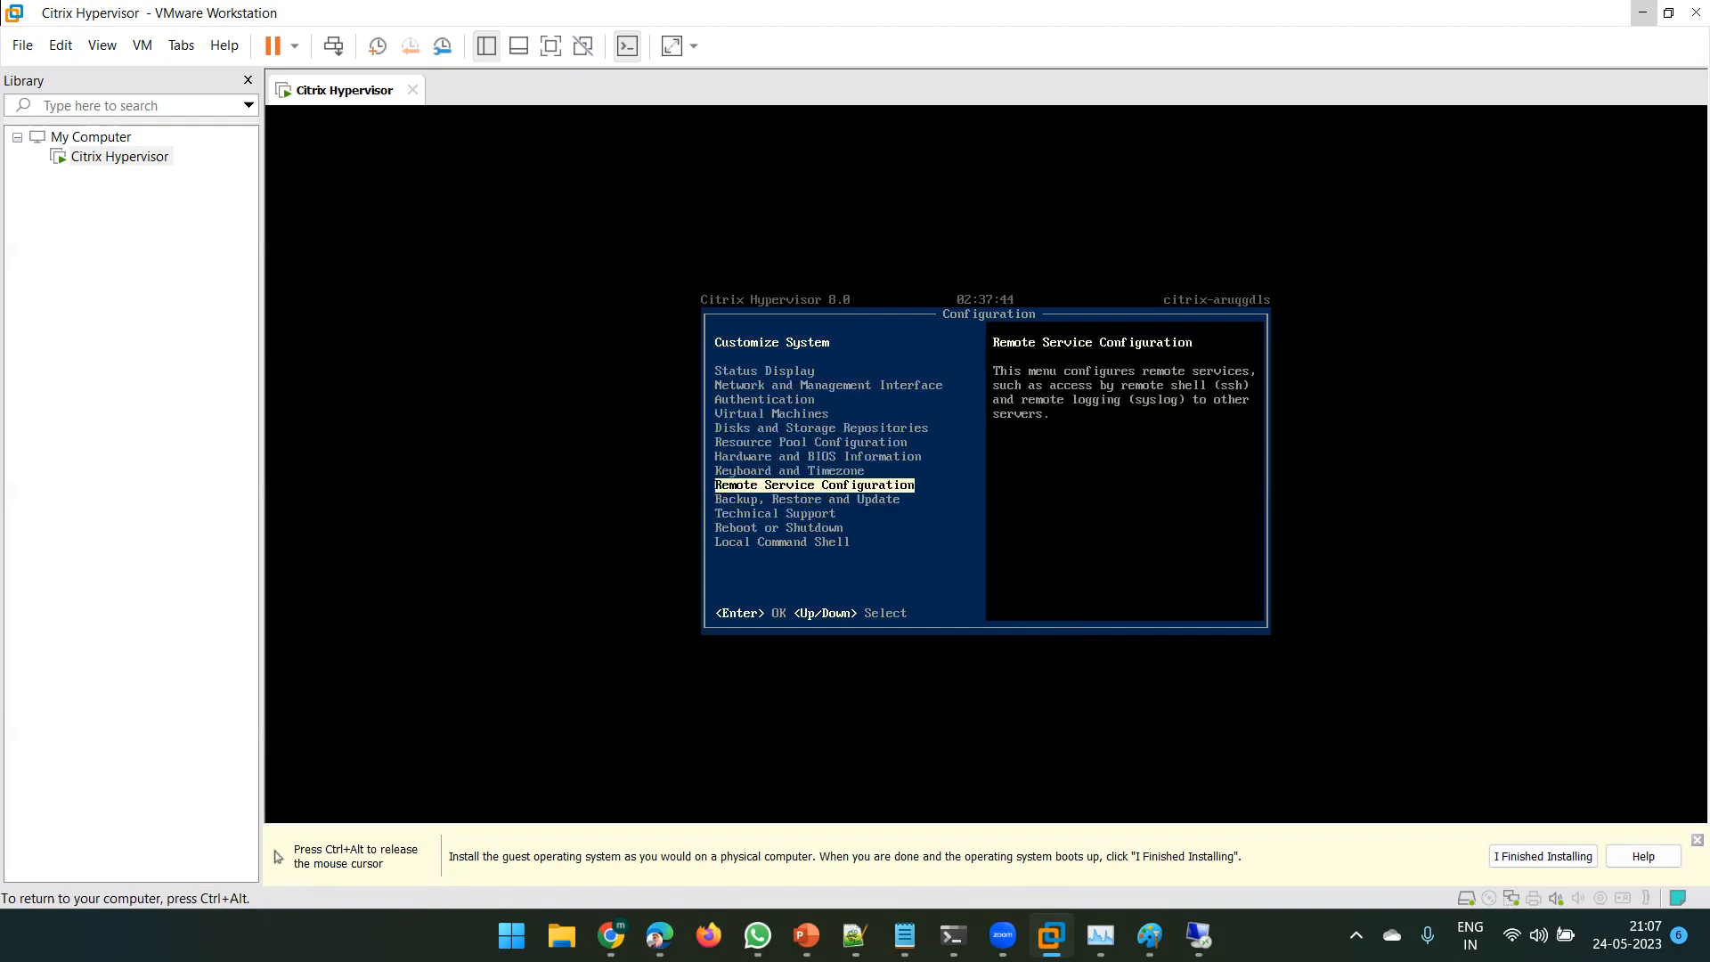
pyautogui.press('Up')
pyautogui.press('Up')
pyautogui.press('Up')
pyautogui.press('Up')
pyautogui.press('Up')
pyautogui.press('Up')
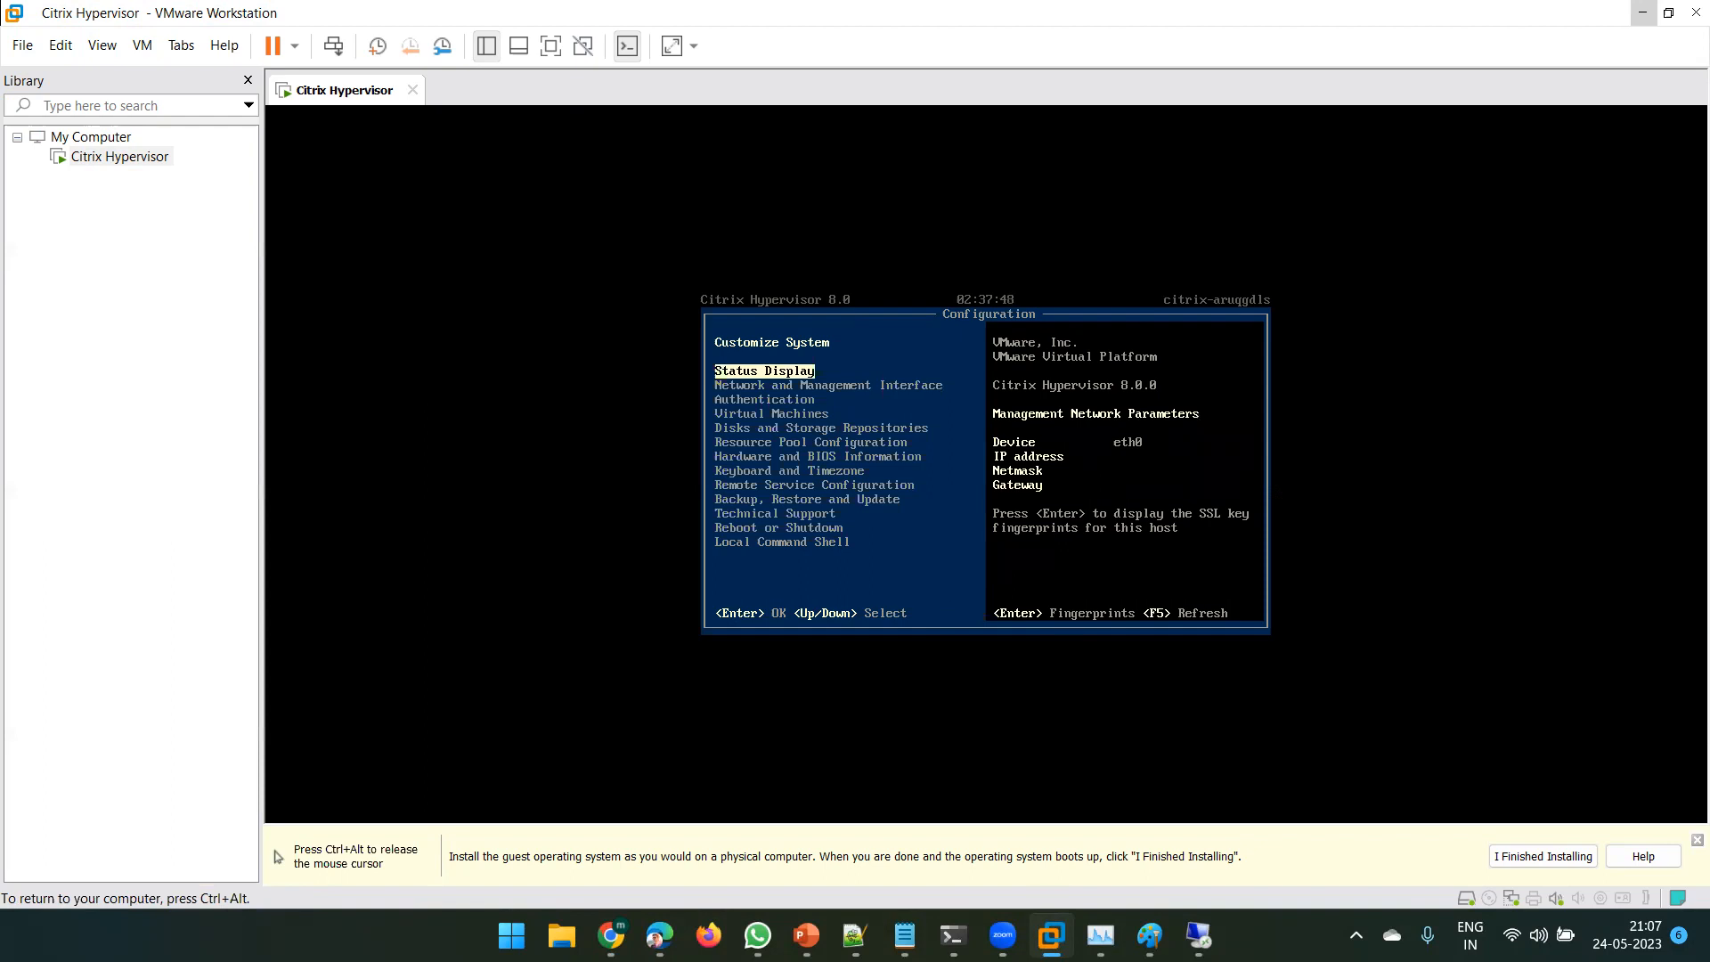
pyautogui.hotkey('ctrl', 'alt')
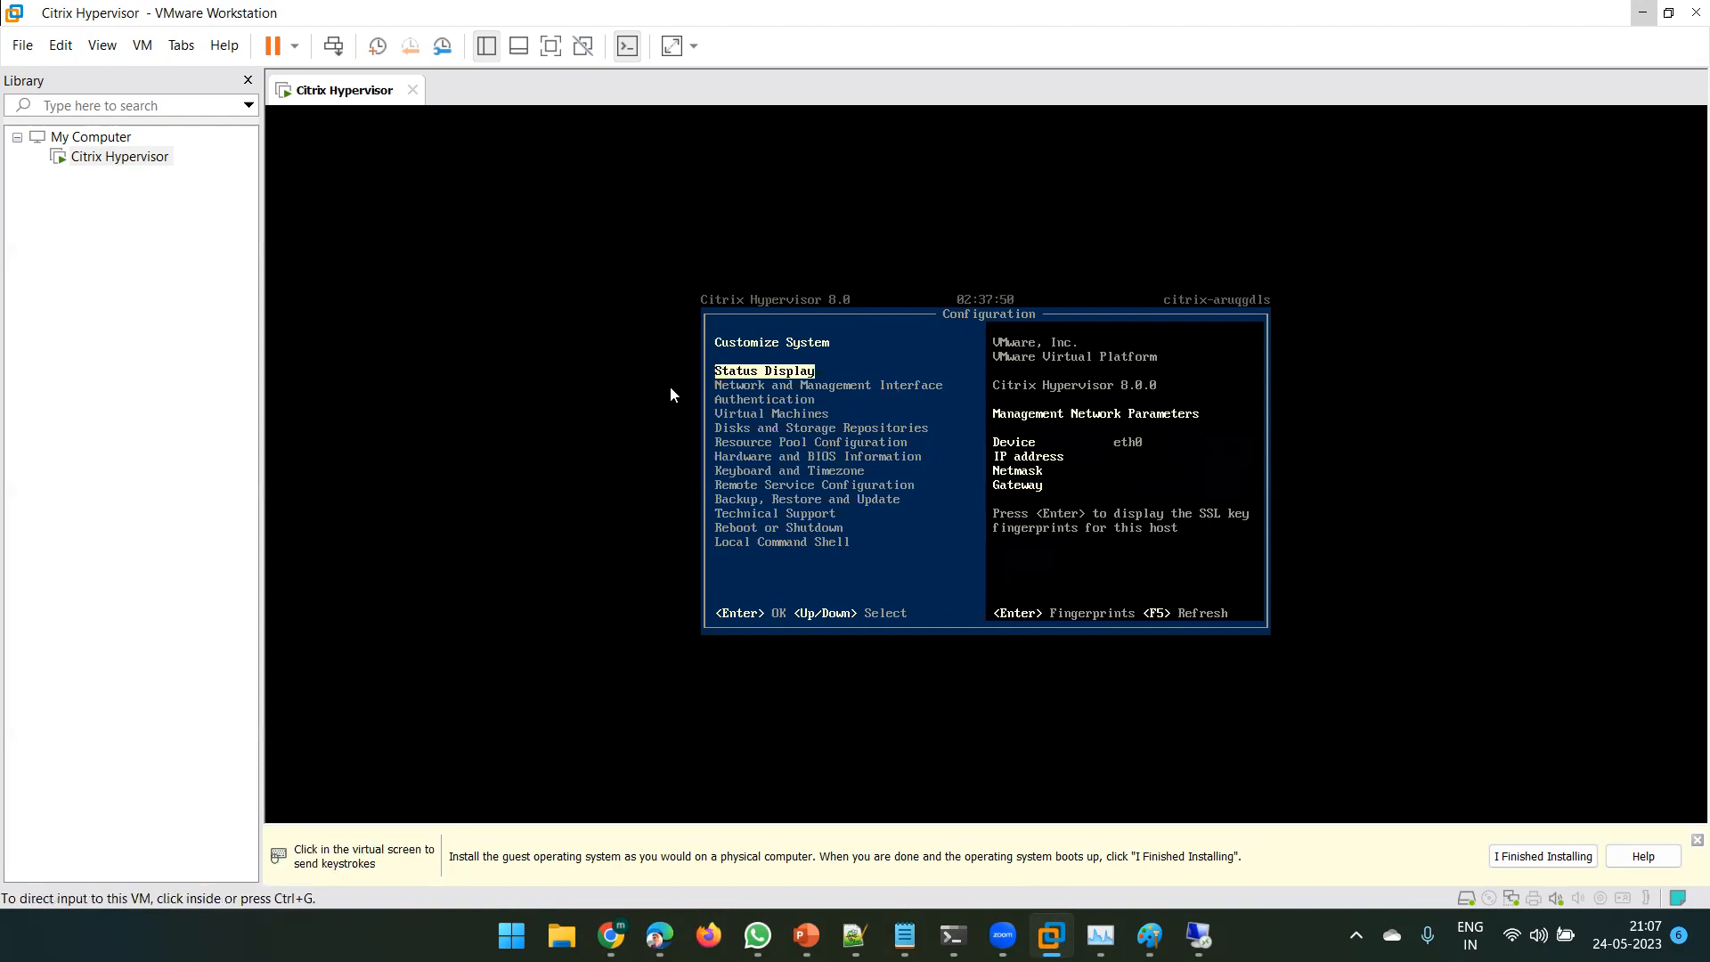
# - Power off the Citrix Hypervisor virtual machine
pyautogui.click(299, 51)
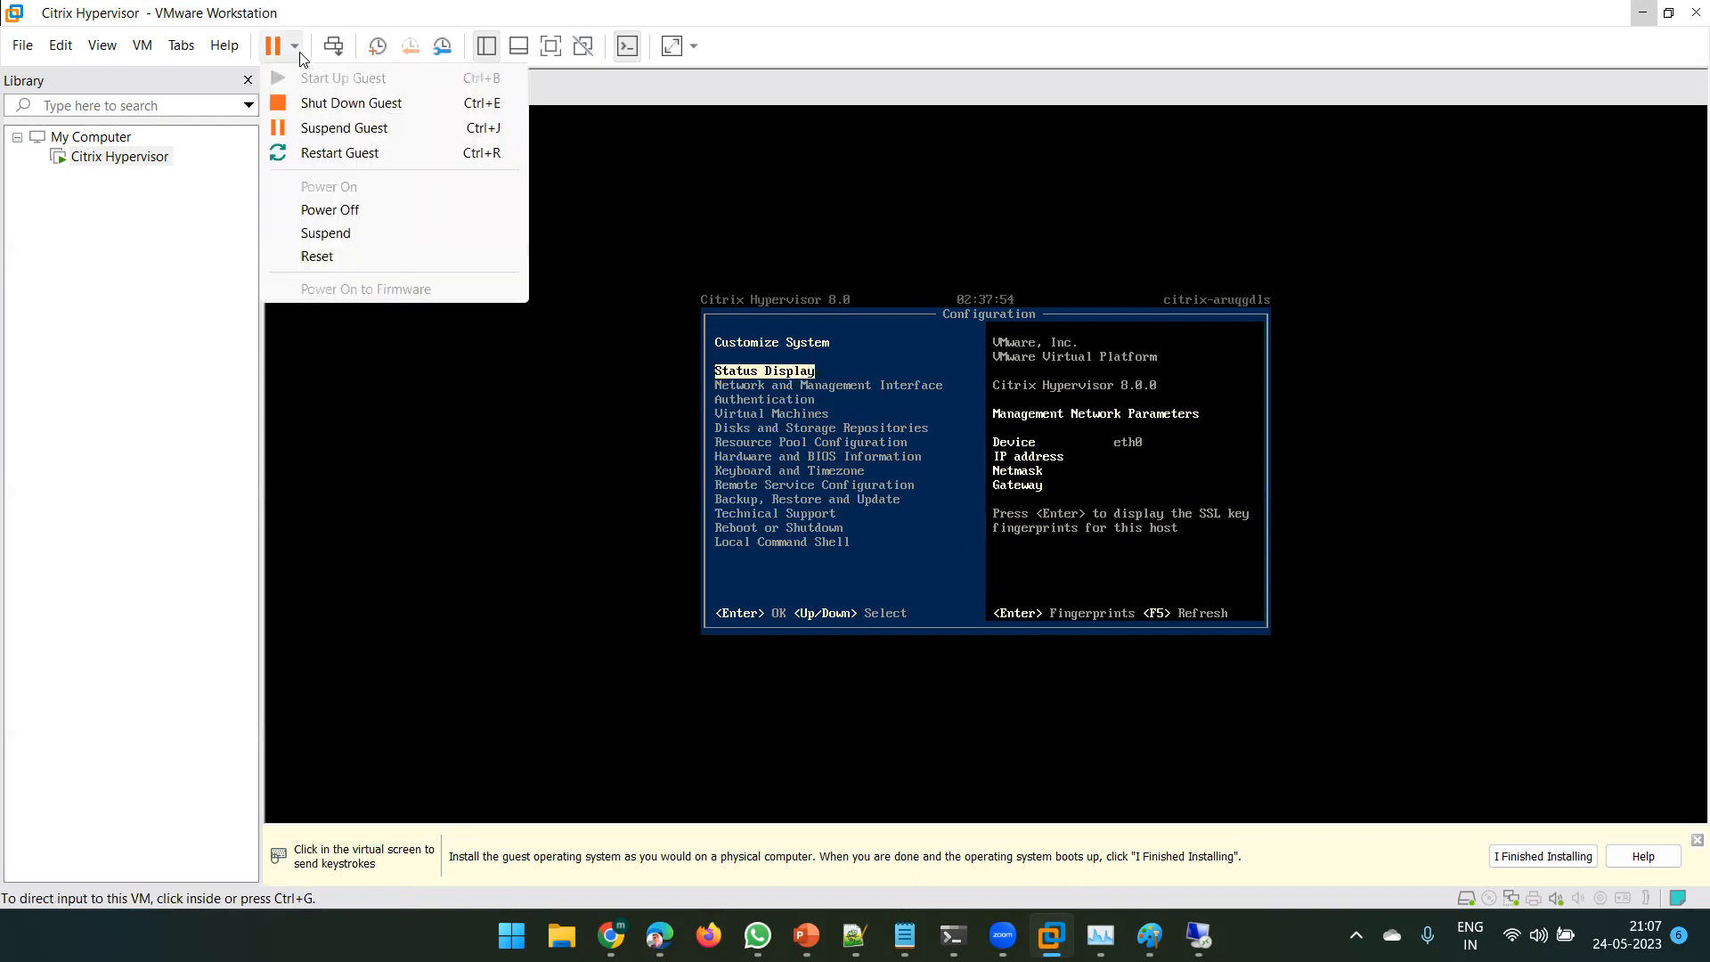
pyautogui.click(150, 300)
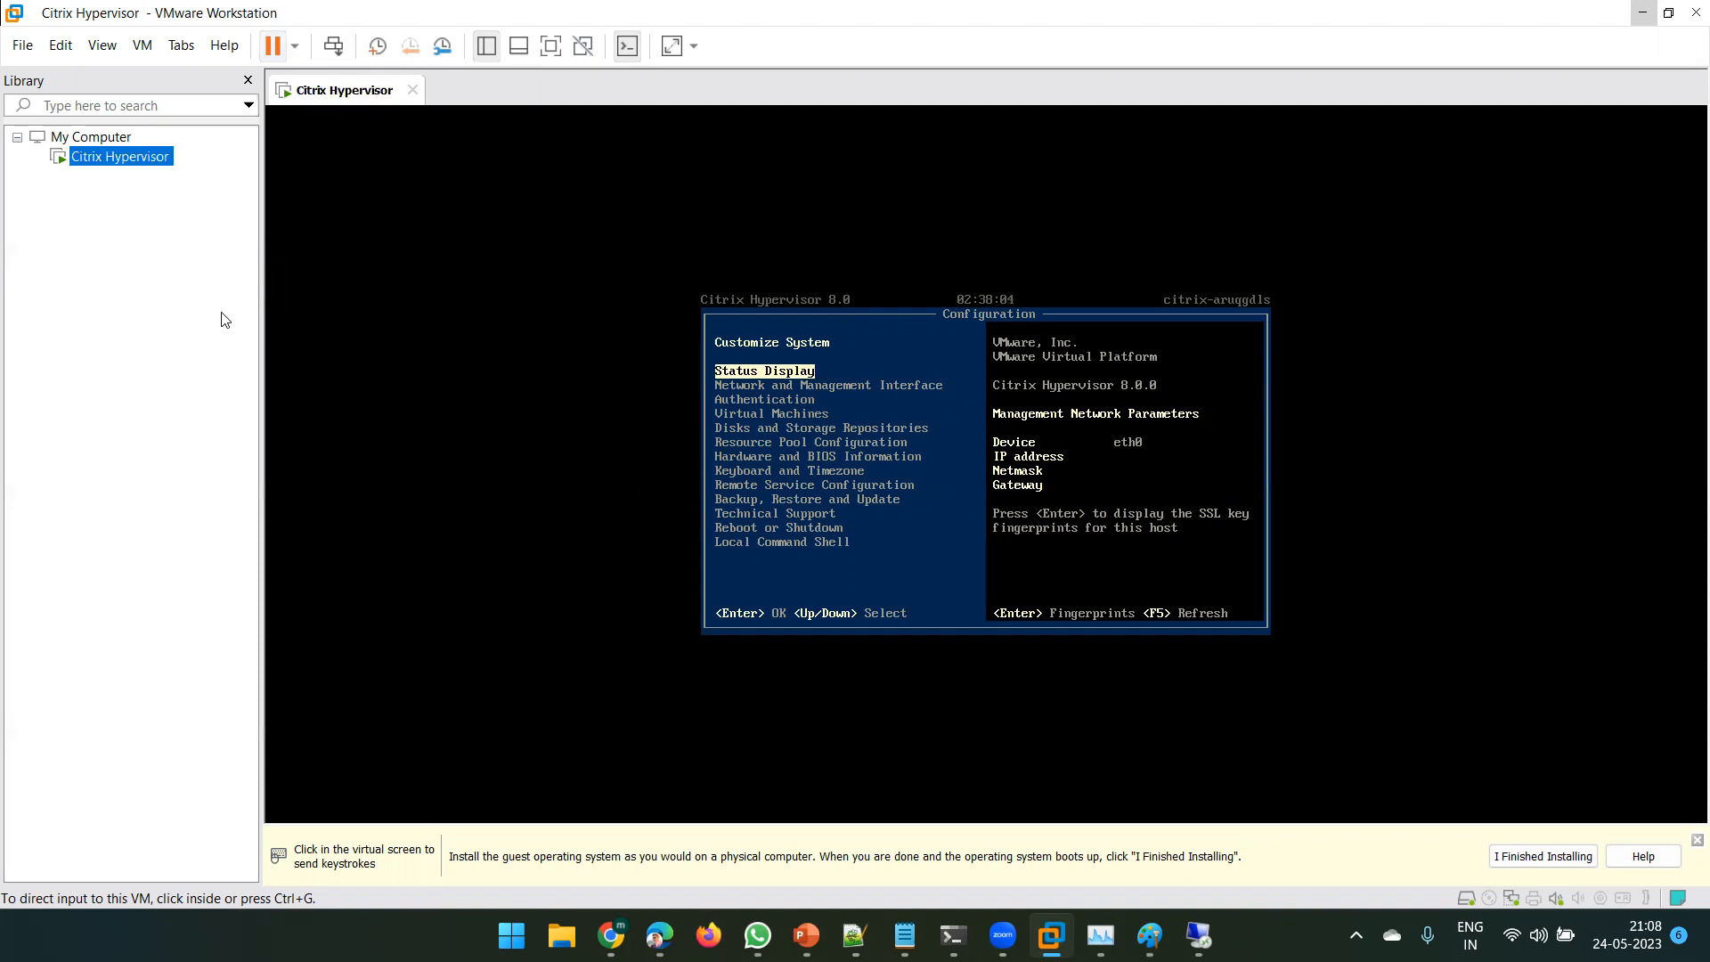
pyautogui.click(297, 51)
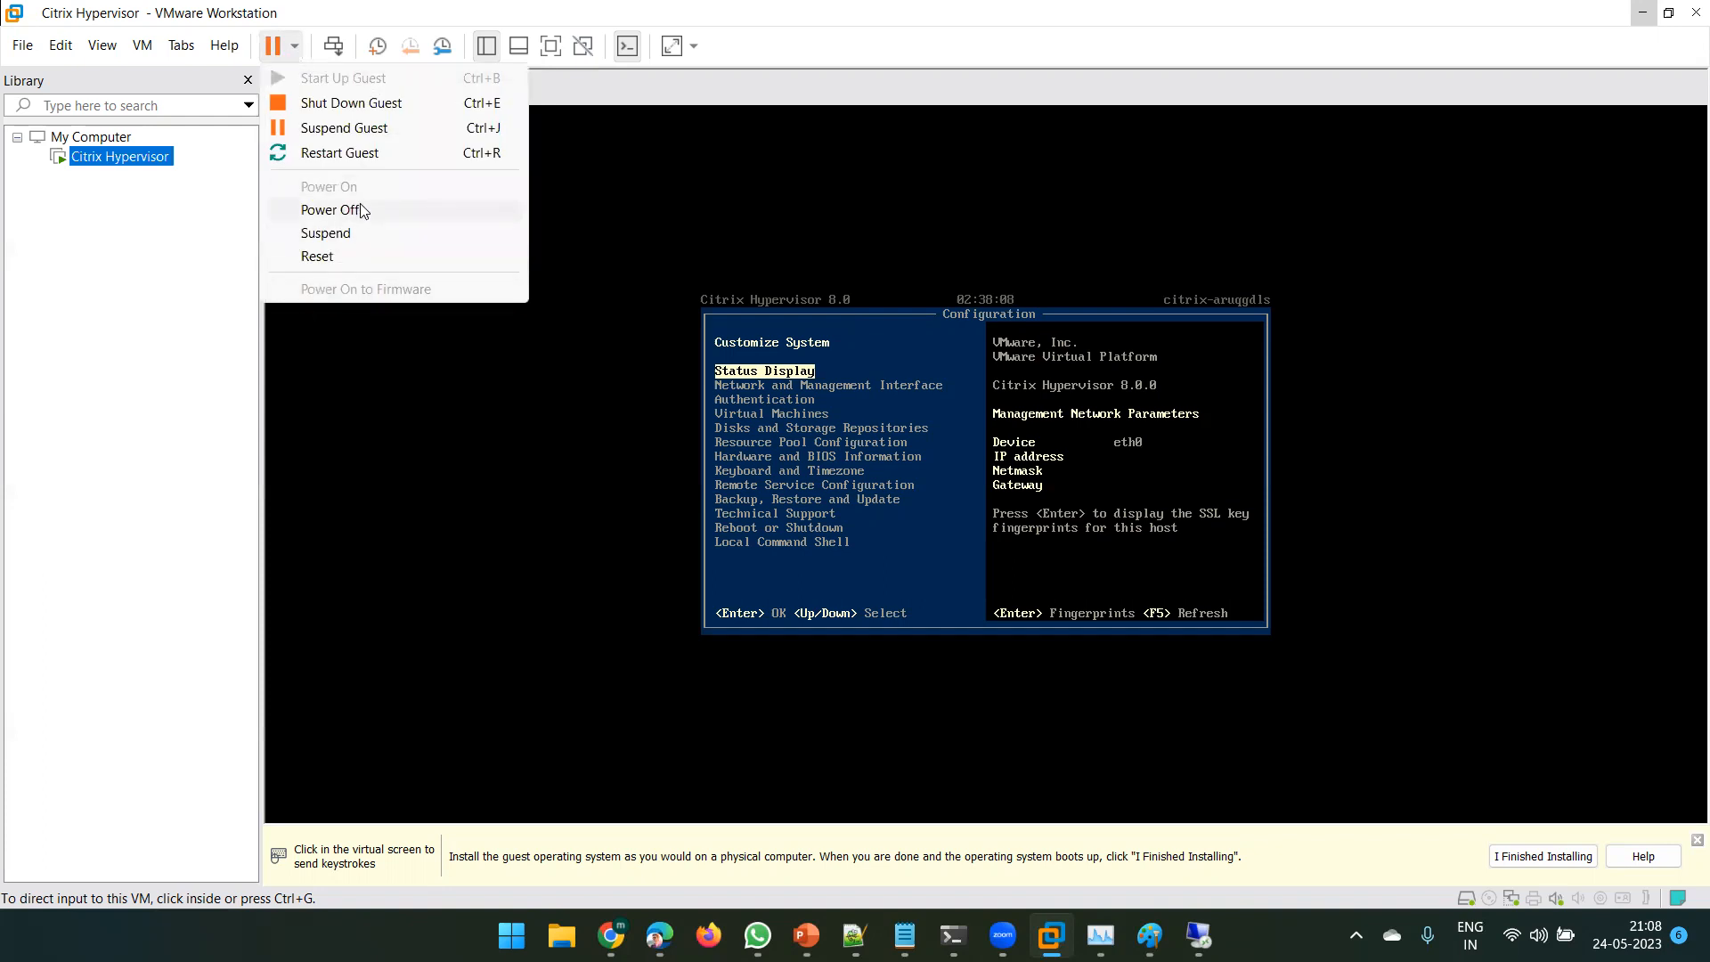
pyautogui.click(381, 210)
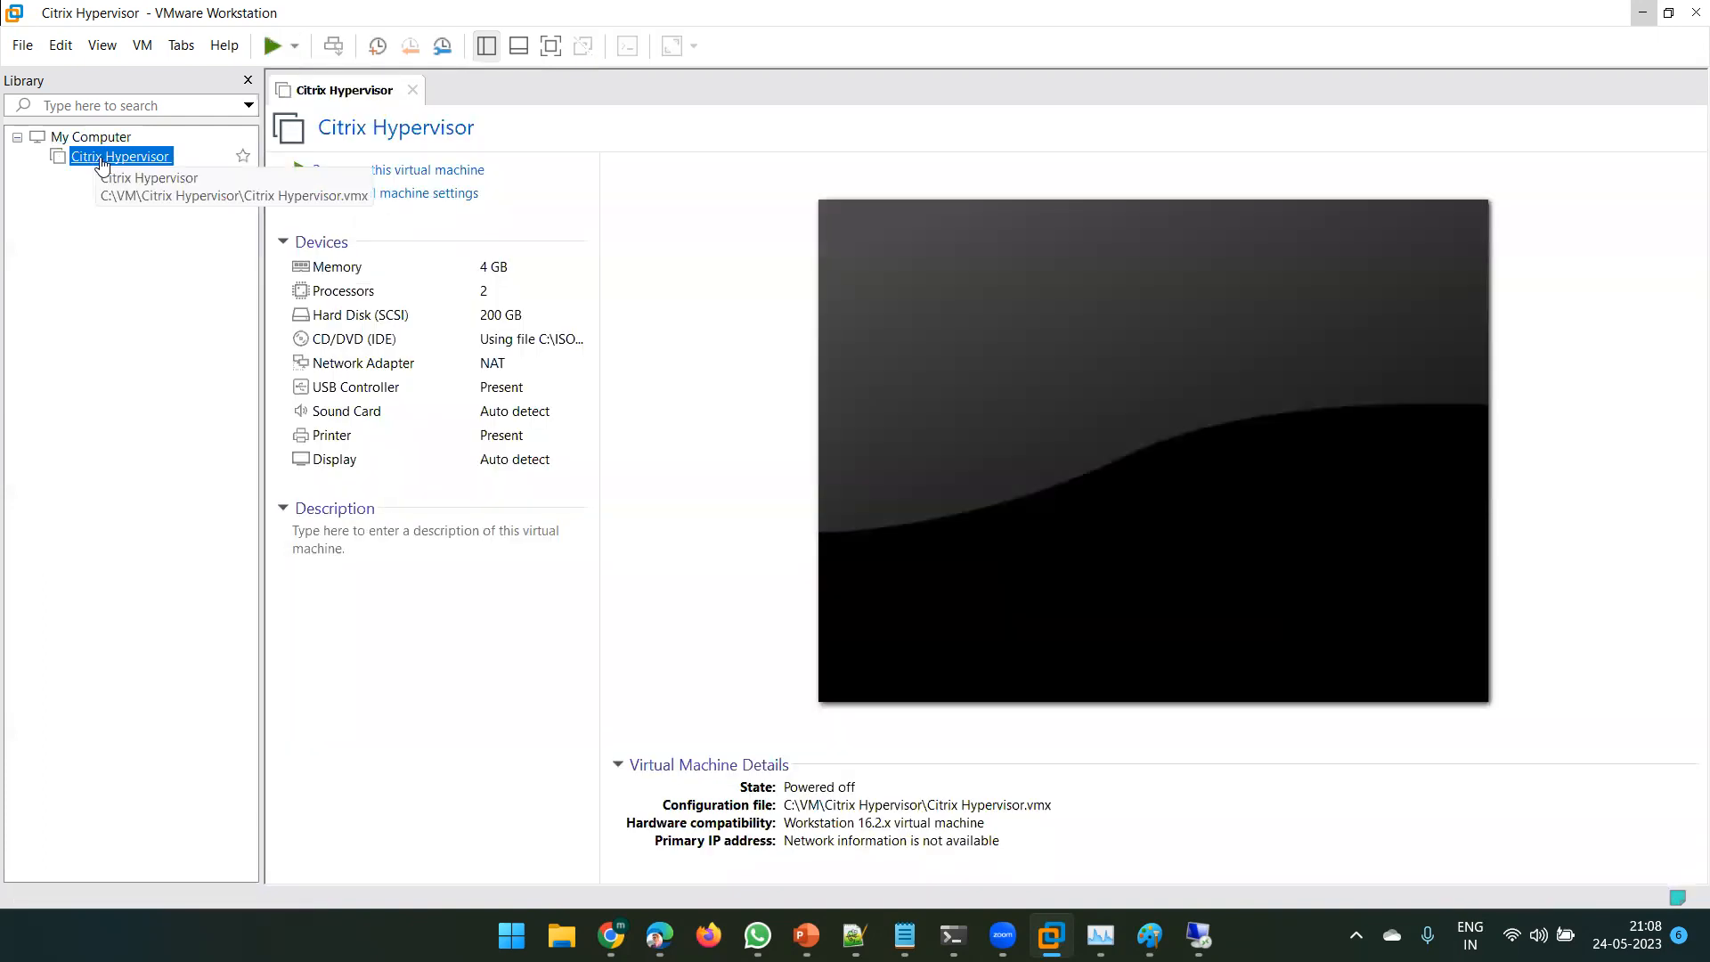
# - Delete the Citrix Hypervisor VM from disk and close VMware Workstation
pyautogui.rightClick(101, 163)
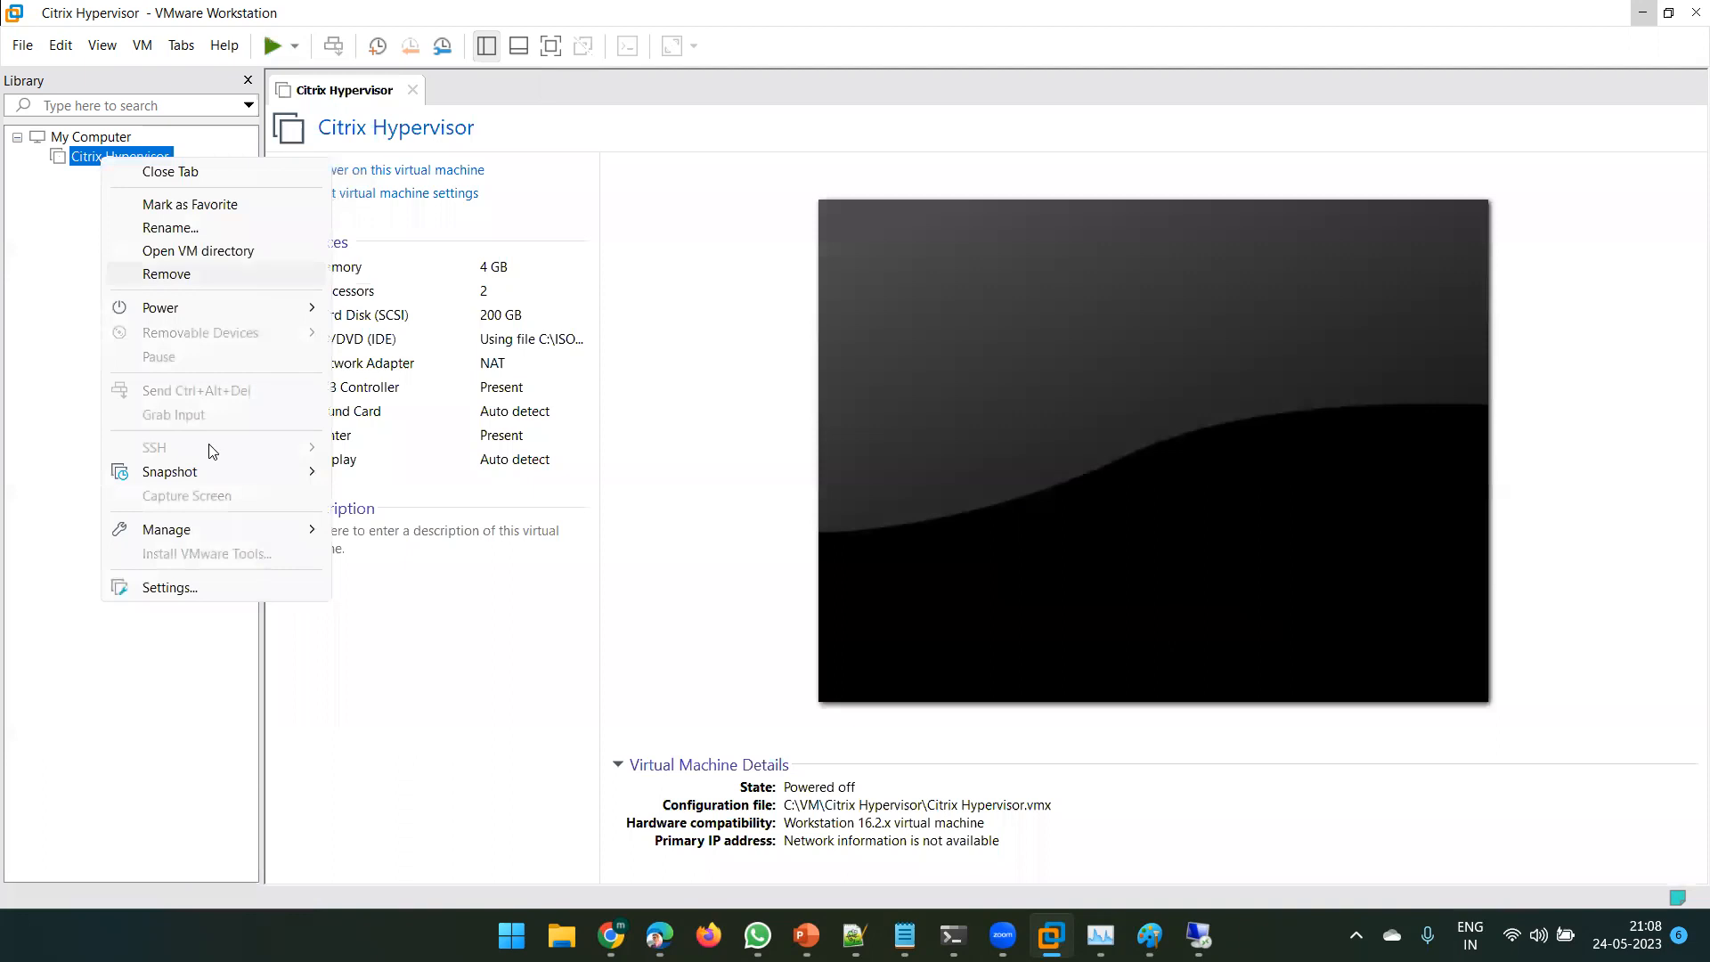
pyautogui.moveTo(239, 529)
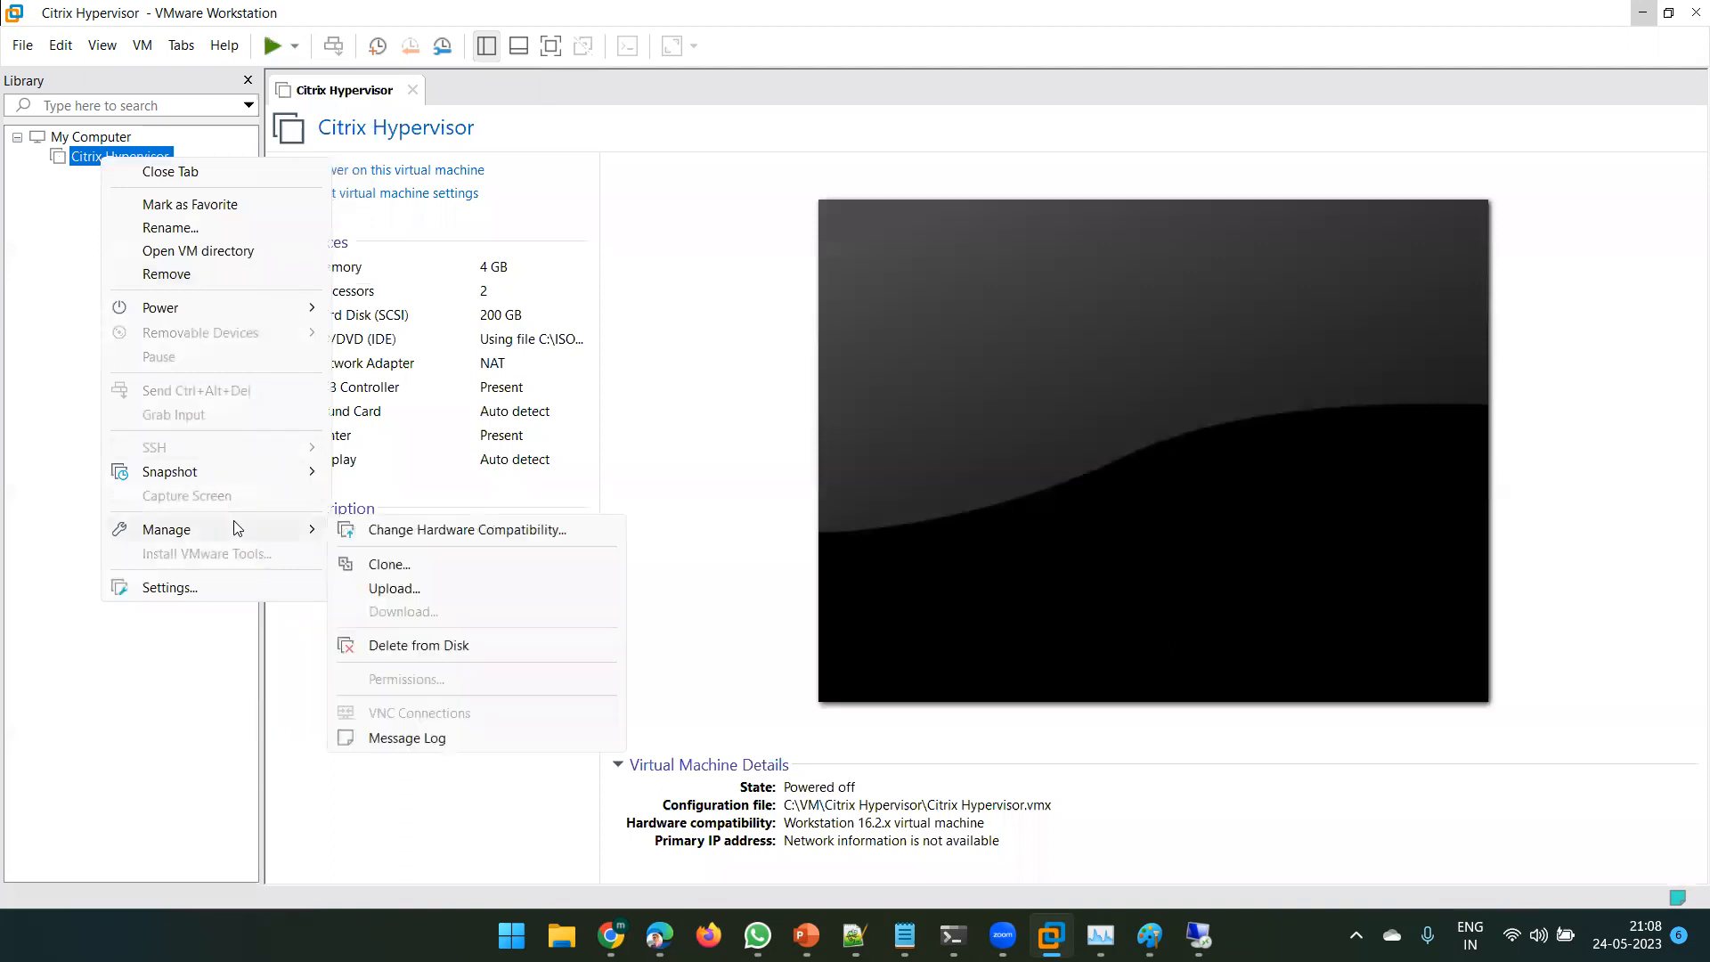
pyautogui.click(457, 645)
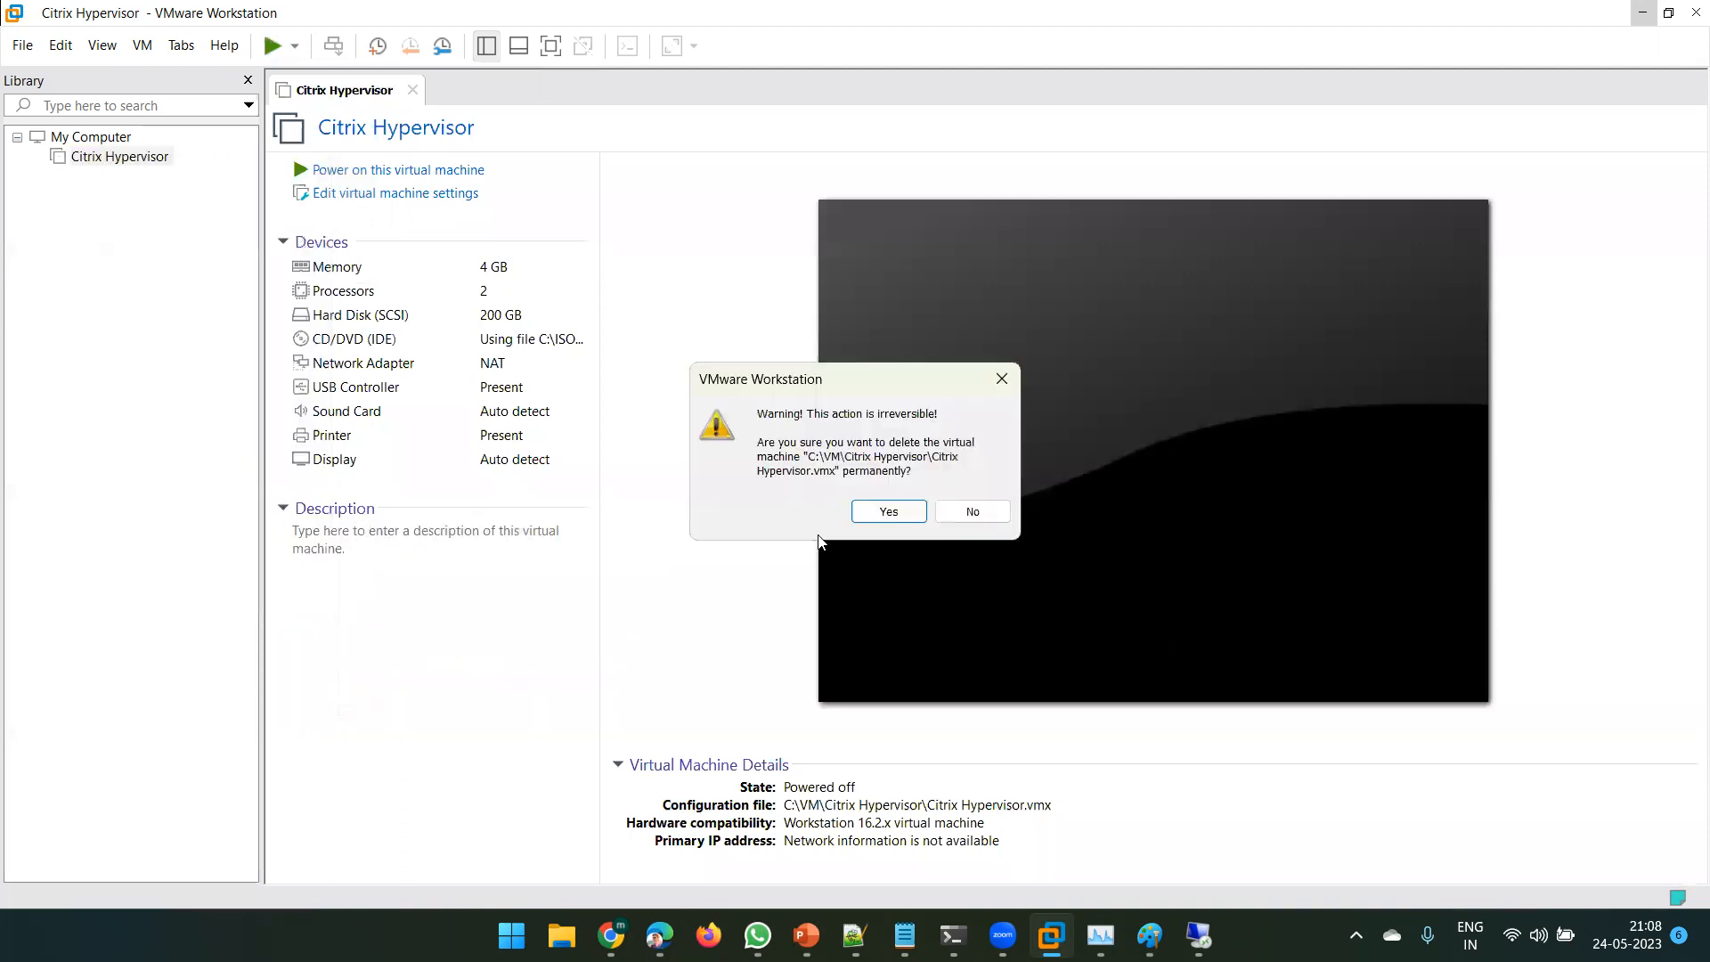
pyautogui.click(886, 512)
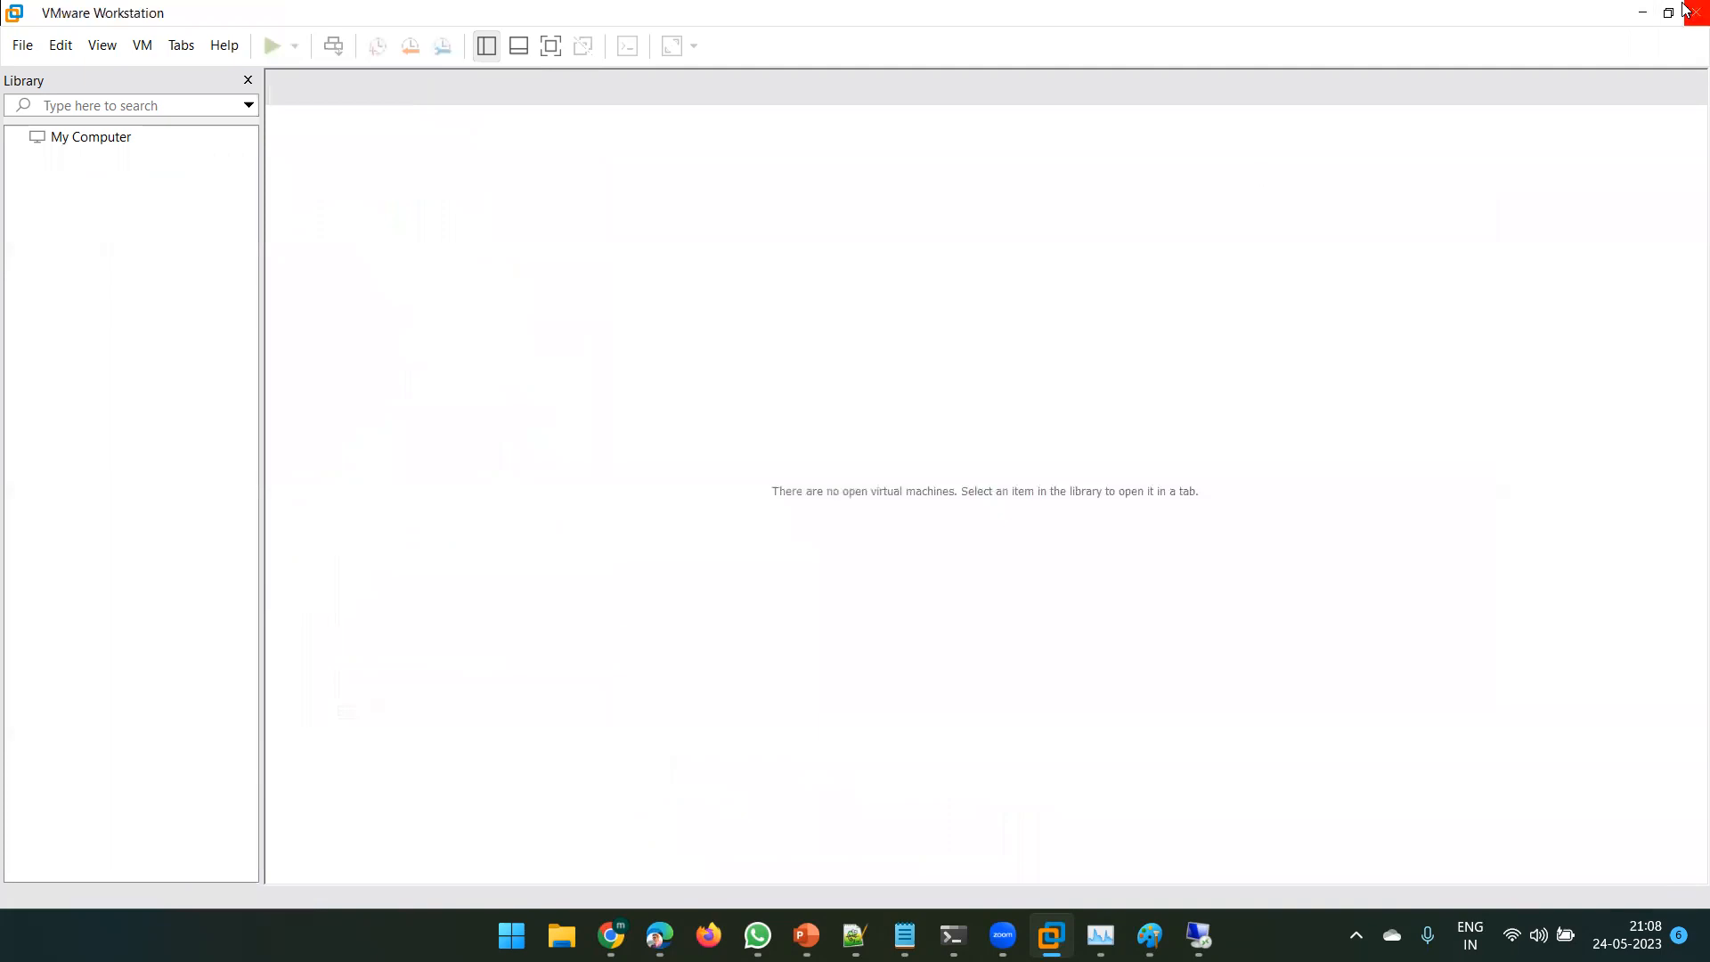
pyautogui.click(1696, 12)
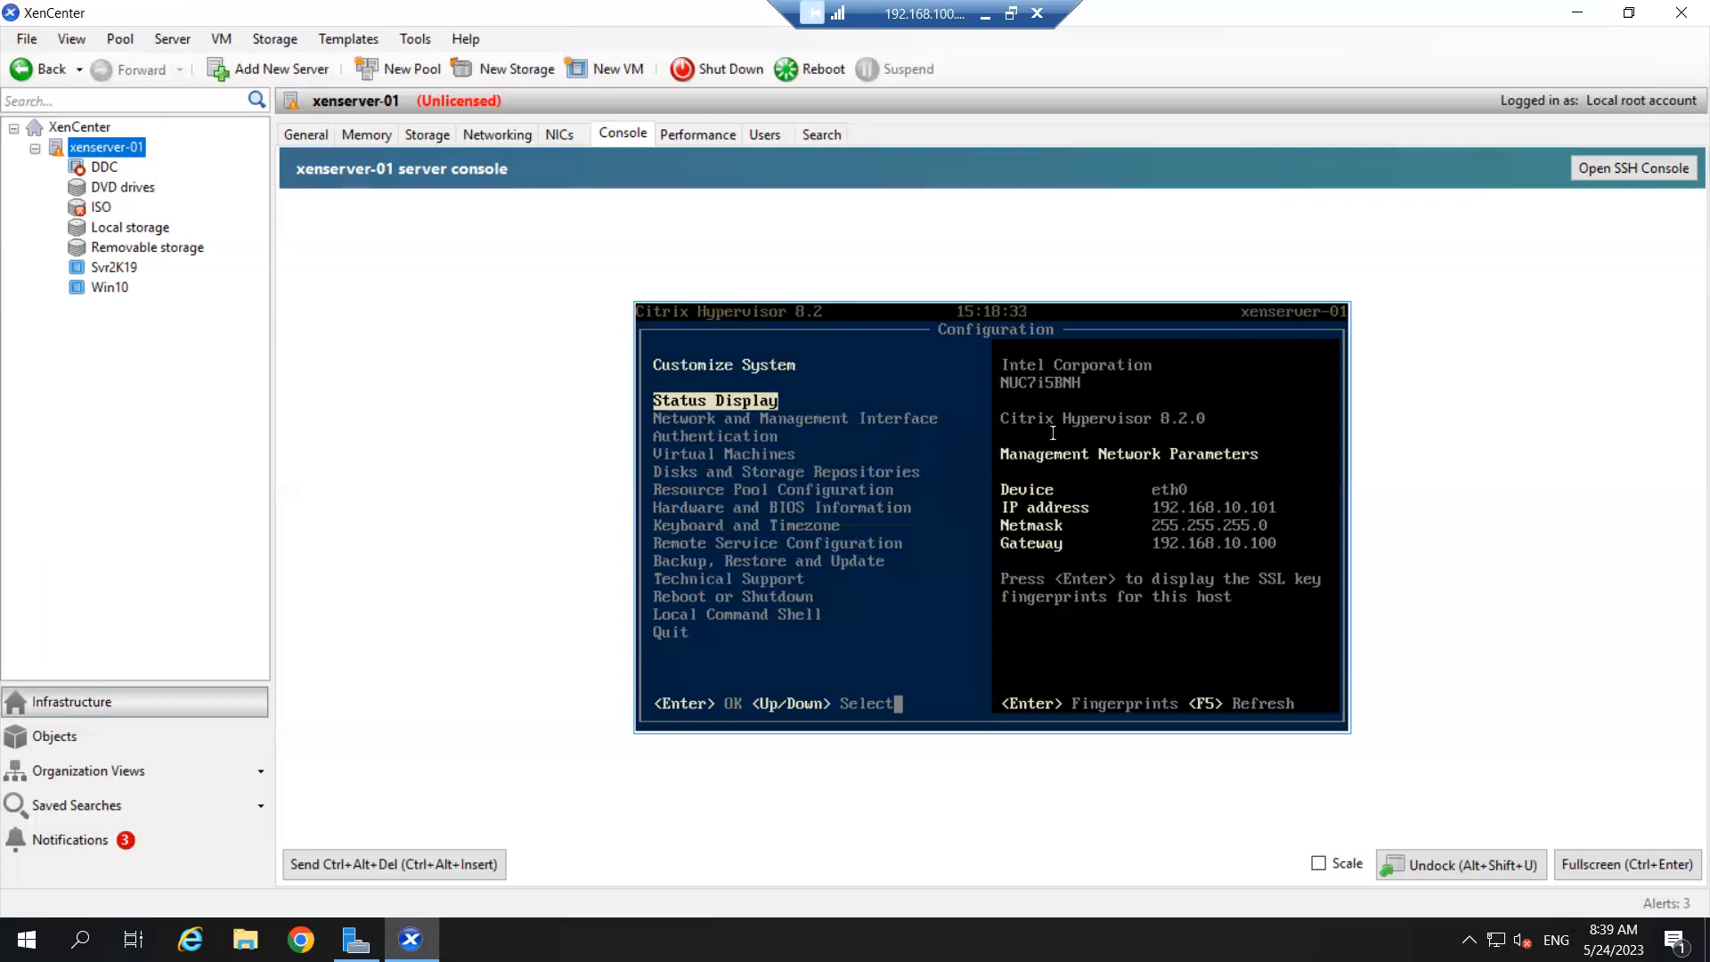
# - Start the DDC VM, show its console scaled to fit, and minimize the remote session
pyautogui.click(95, 170)
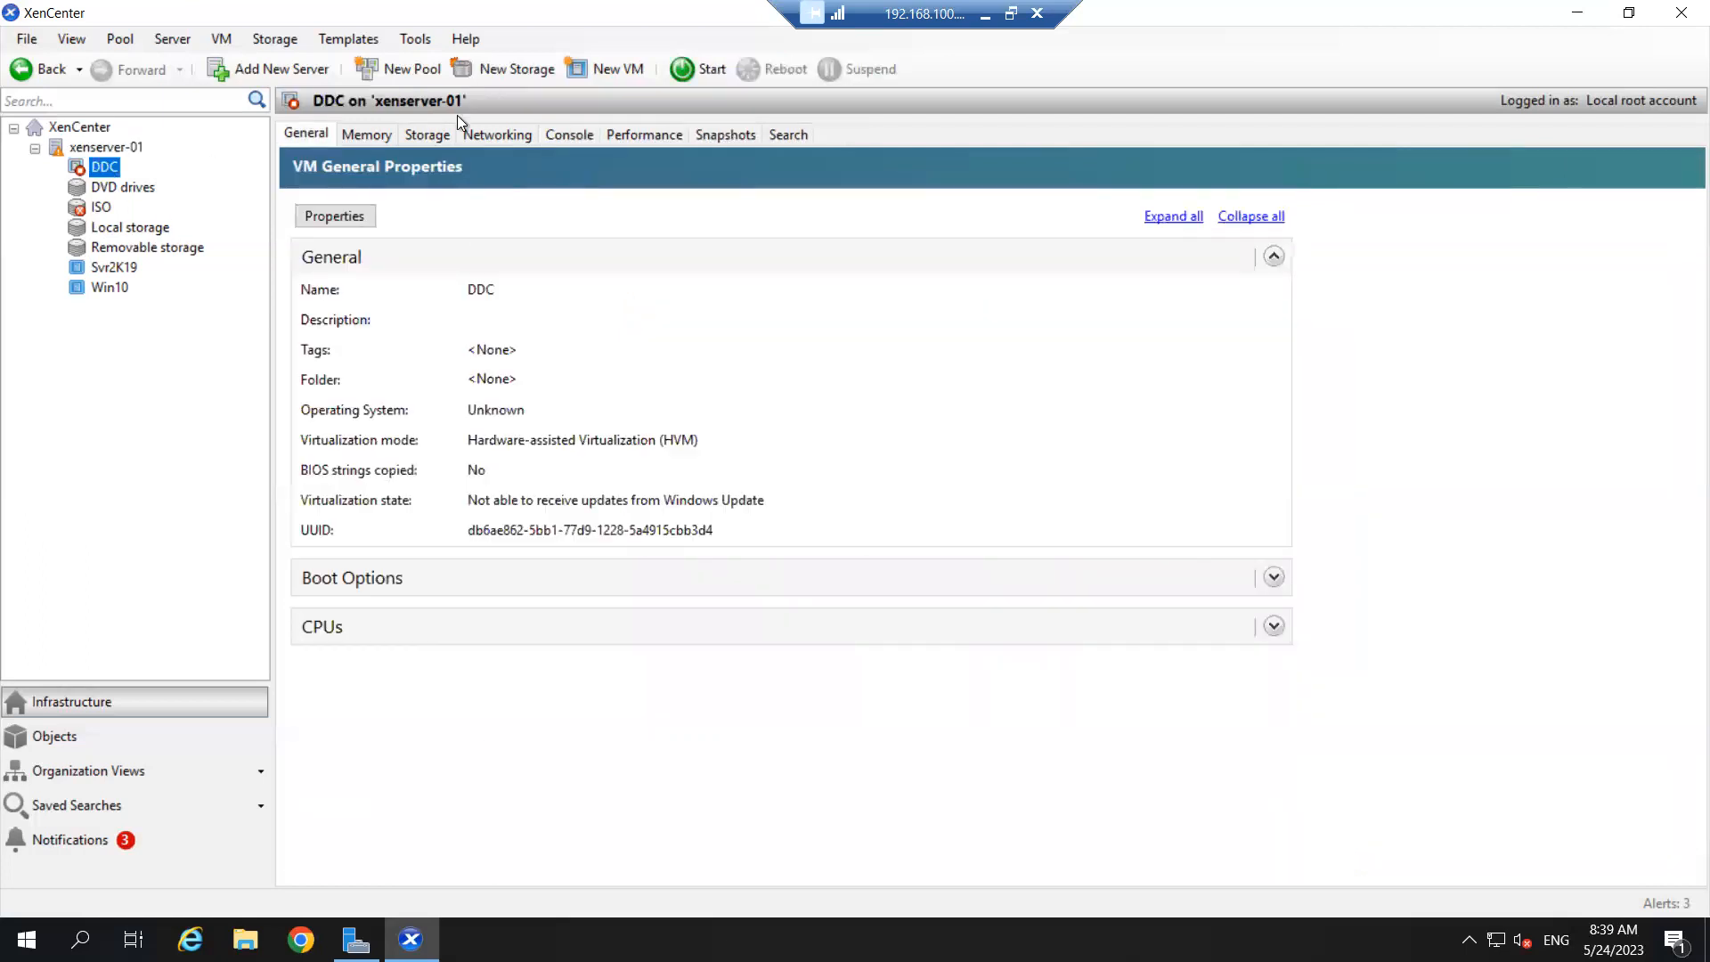
pyautogui.click(693, 77)
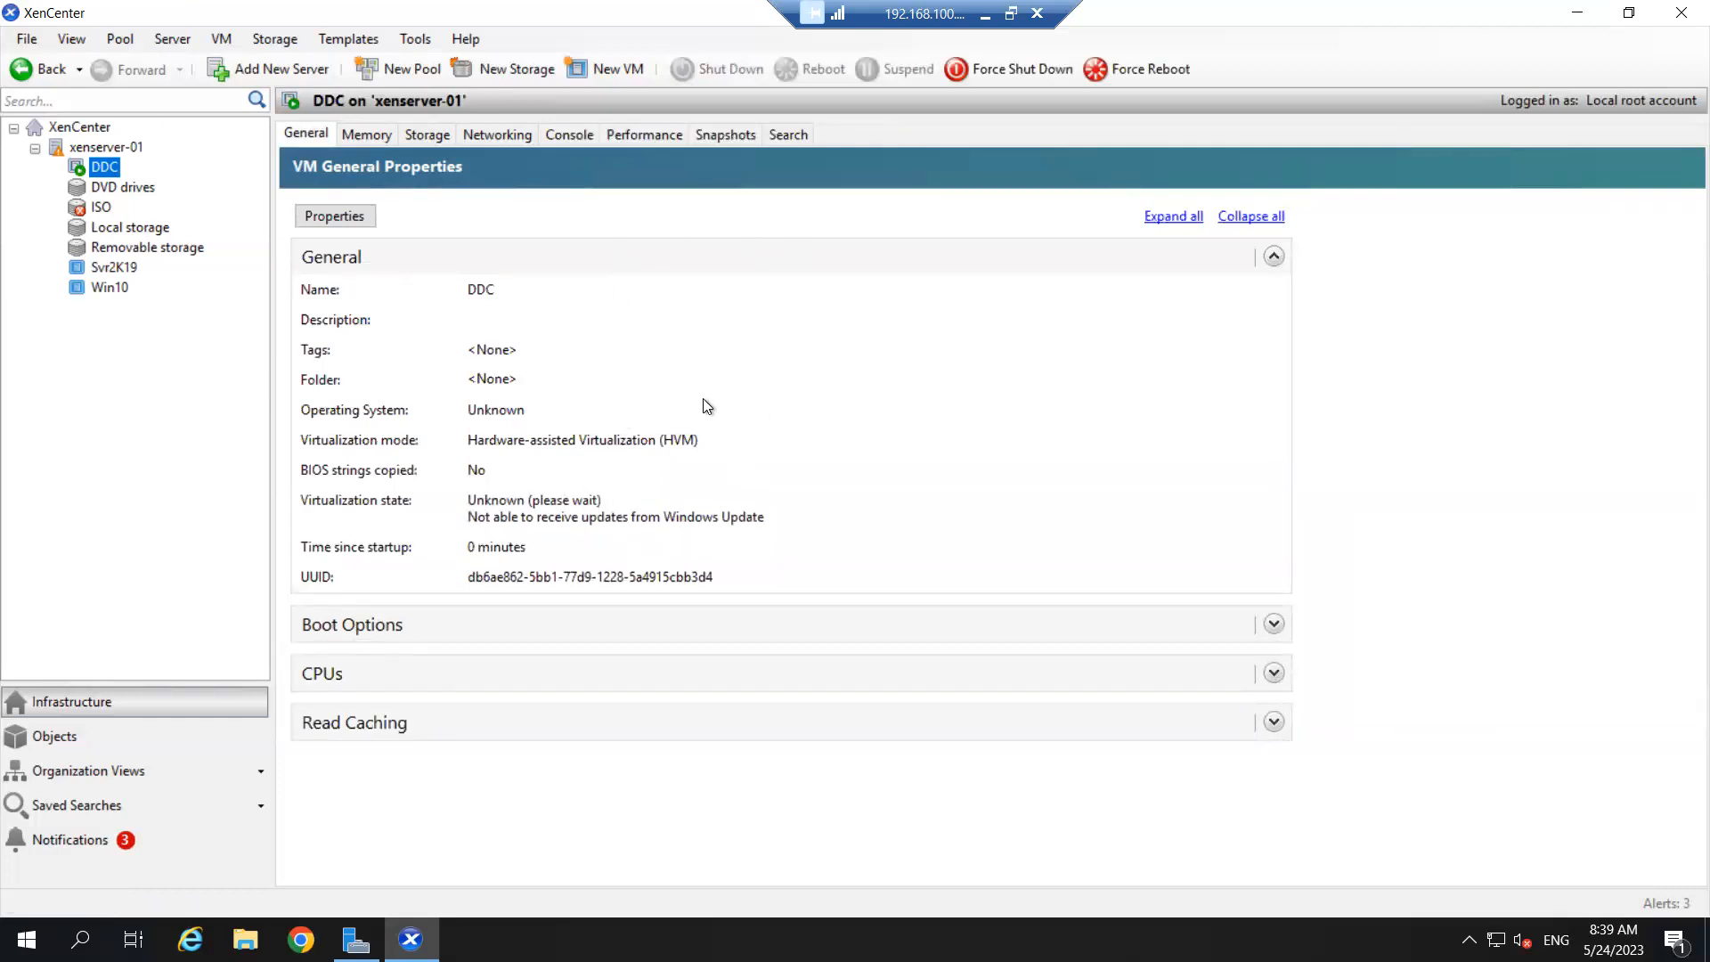
pyautogui.click(562, 136)
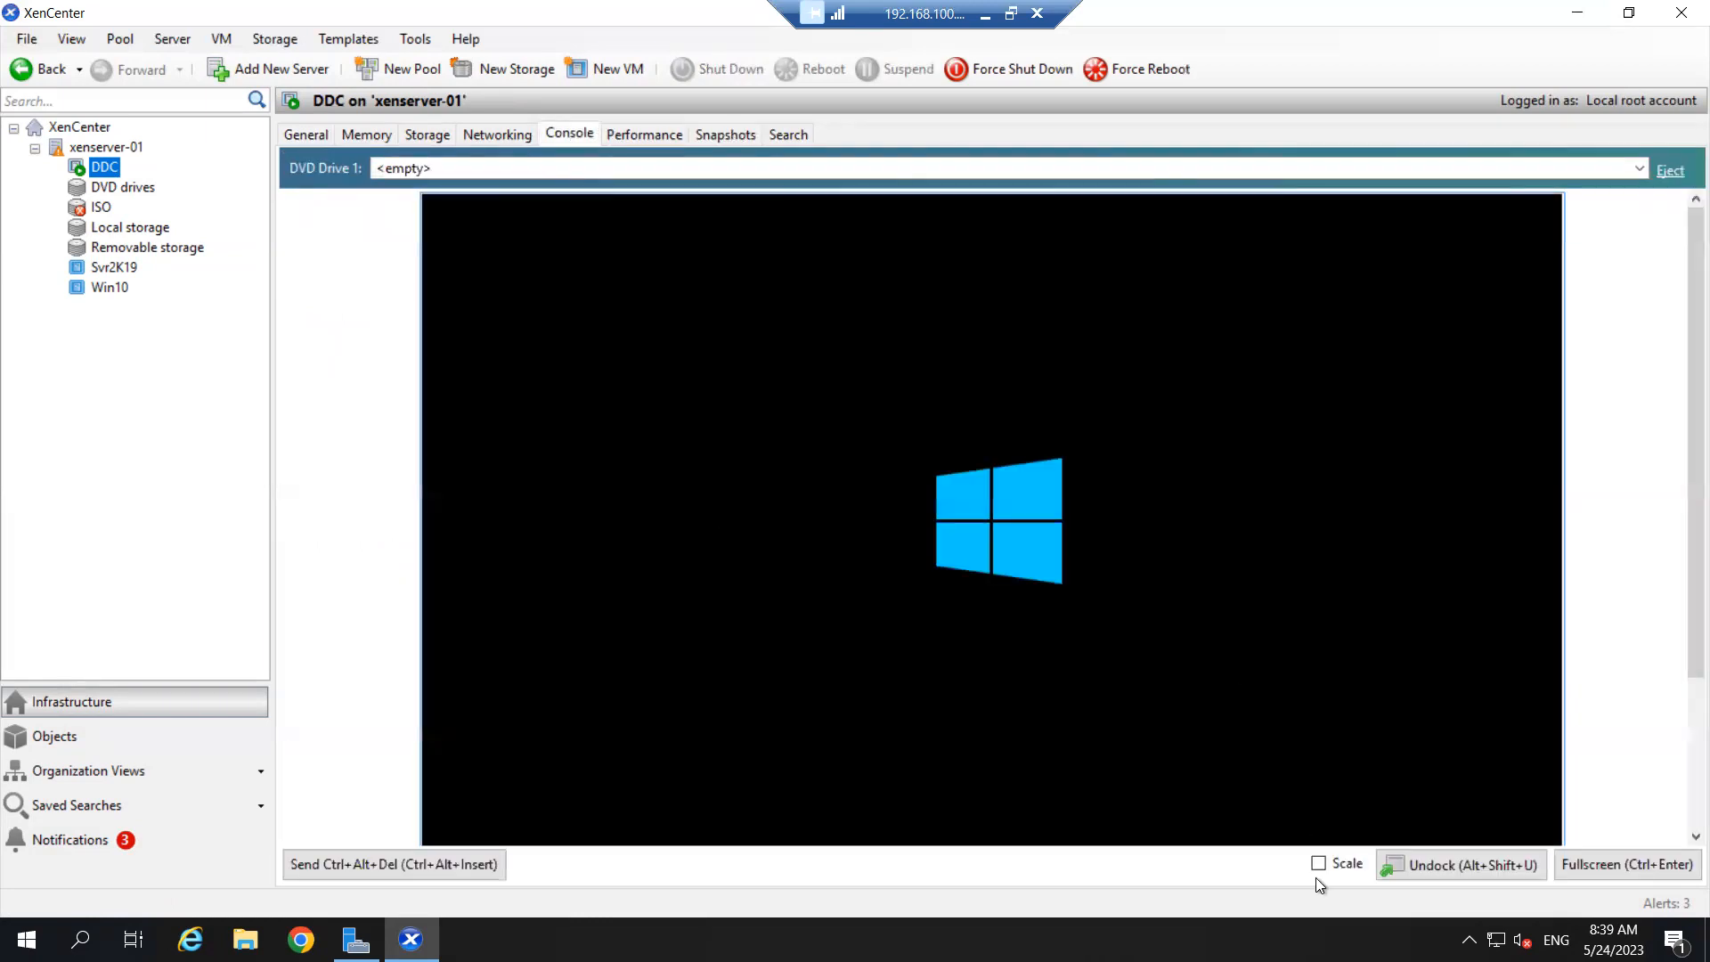
pyautogui.click(1318, 863)
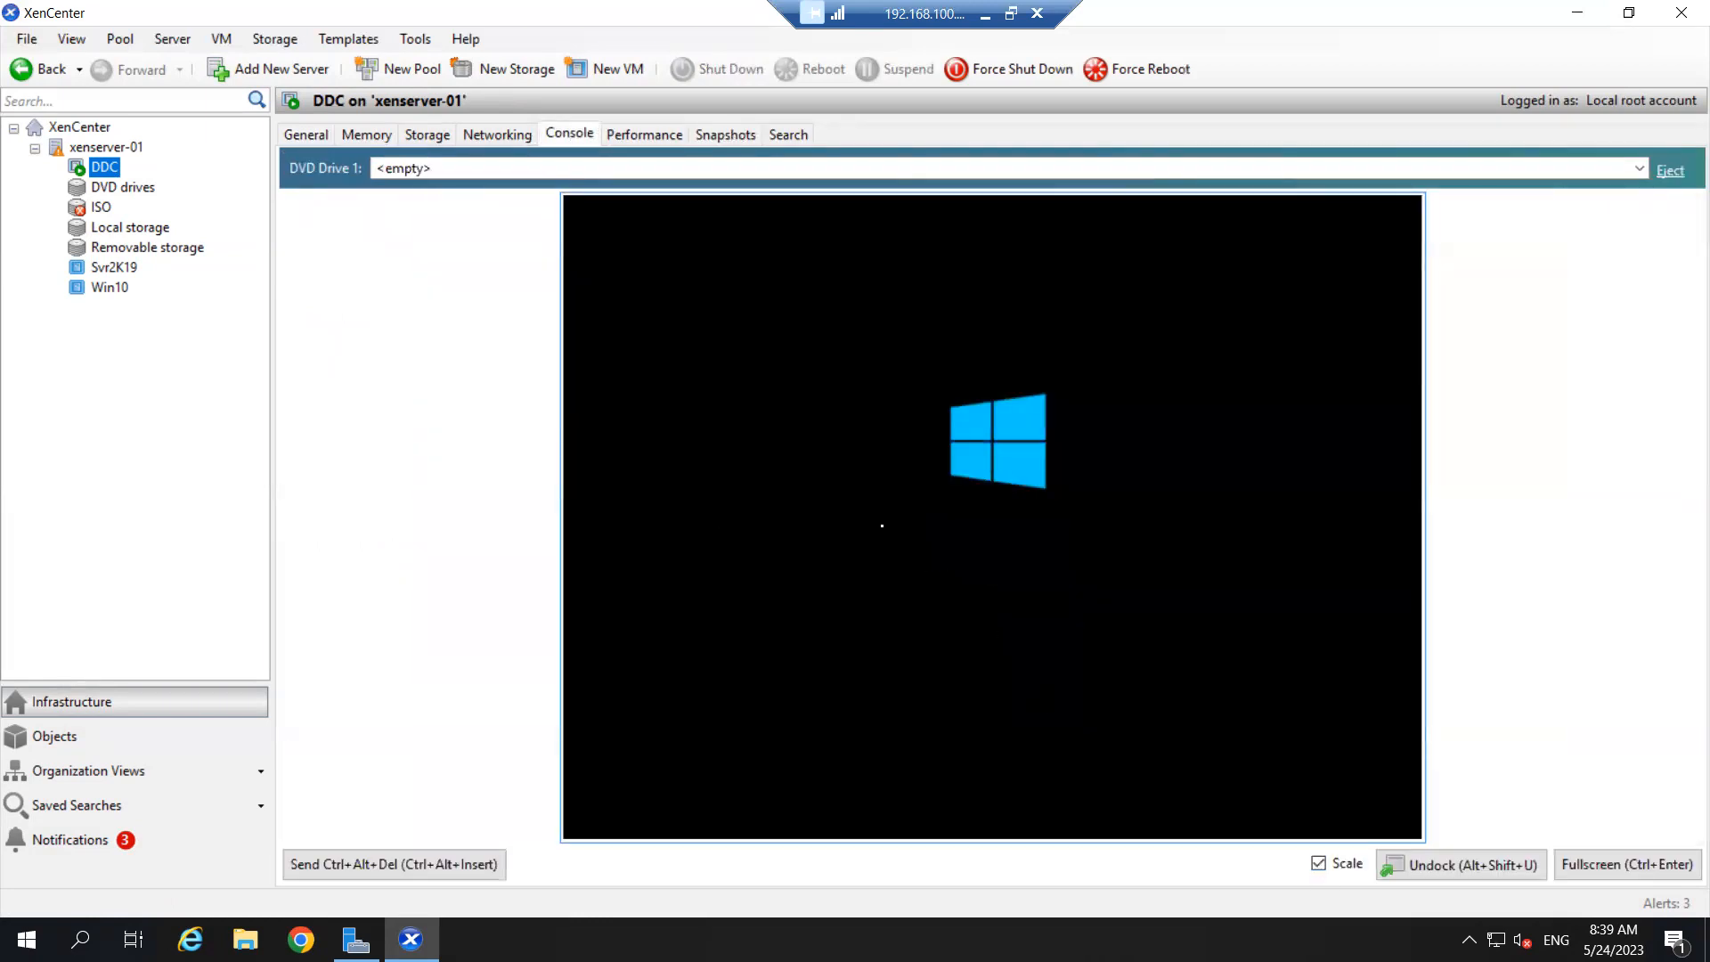
pyautogui.click(985, 14)
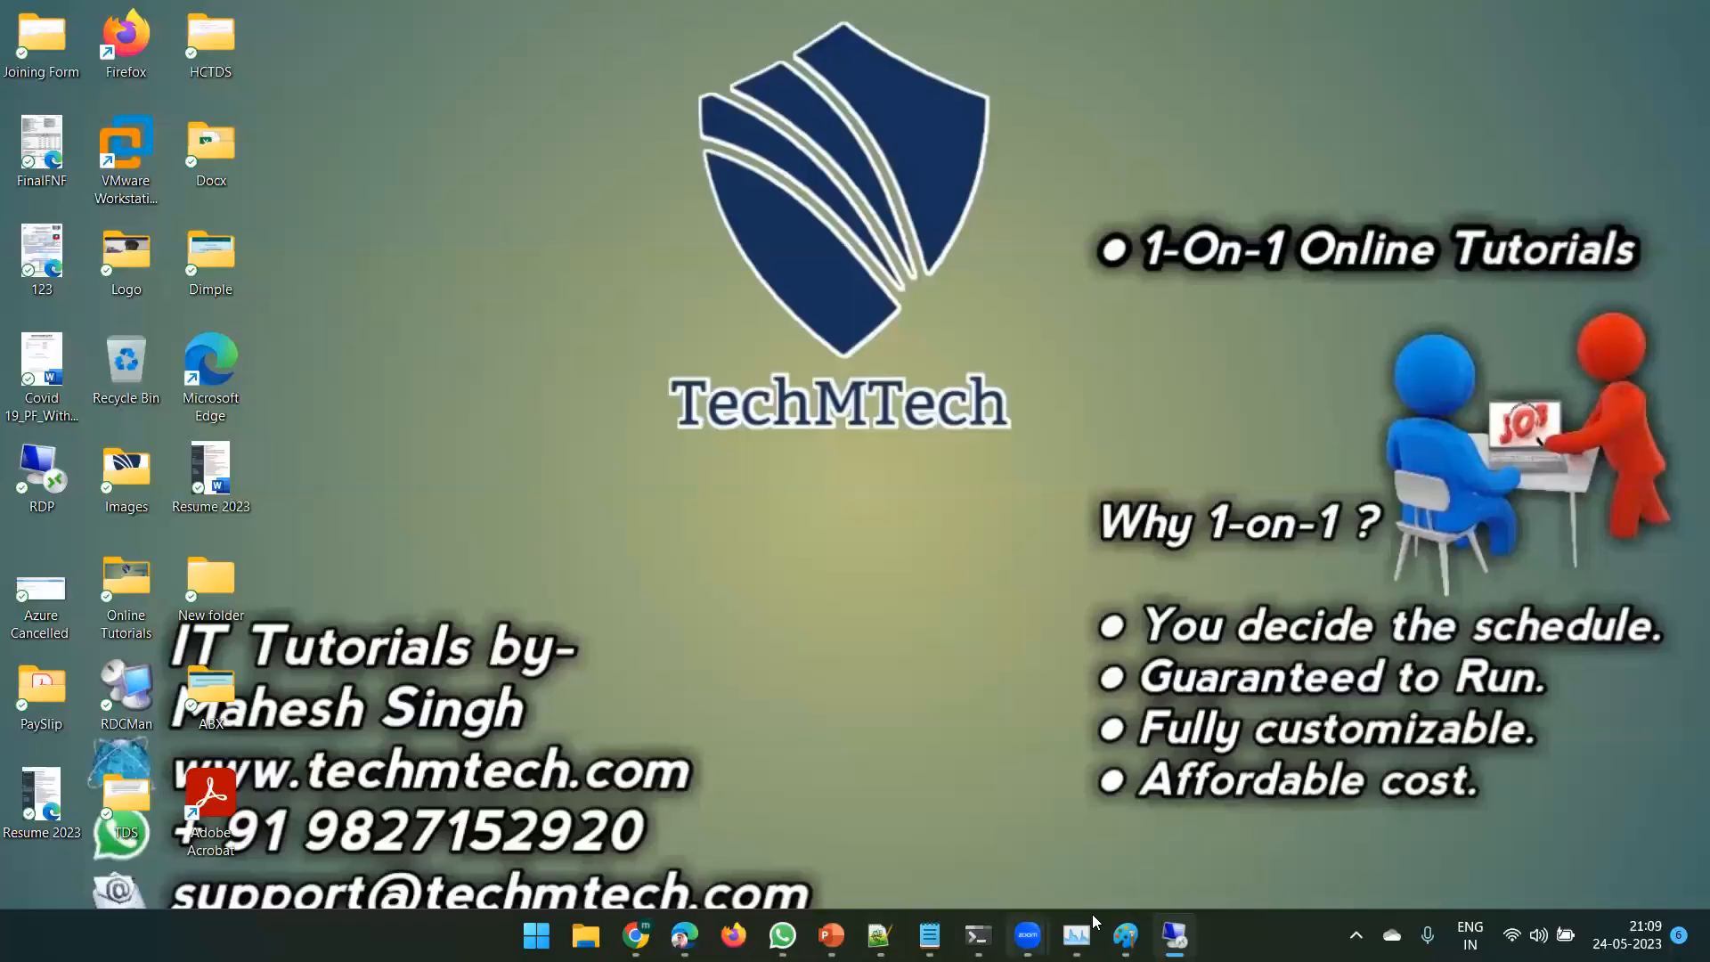
pyautogui.click(1355, 935)
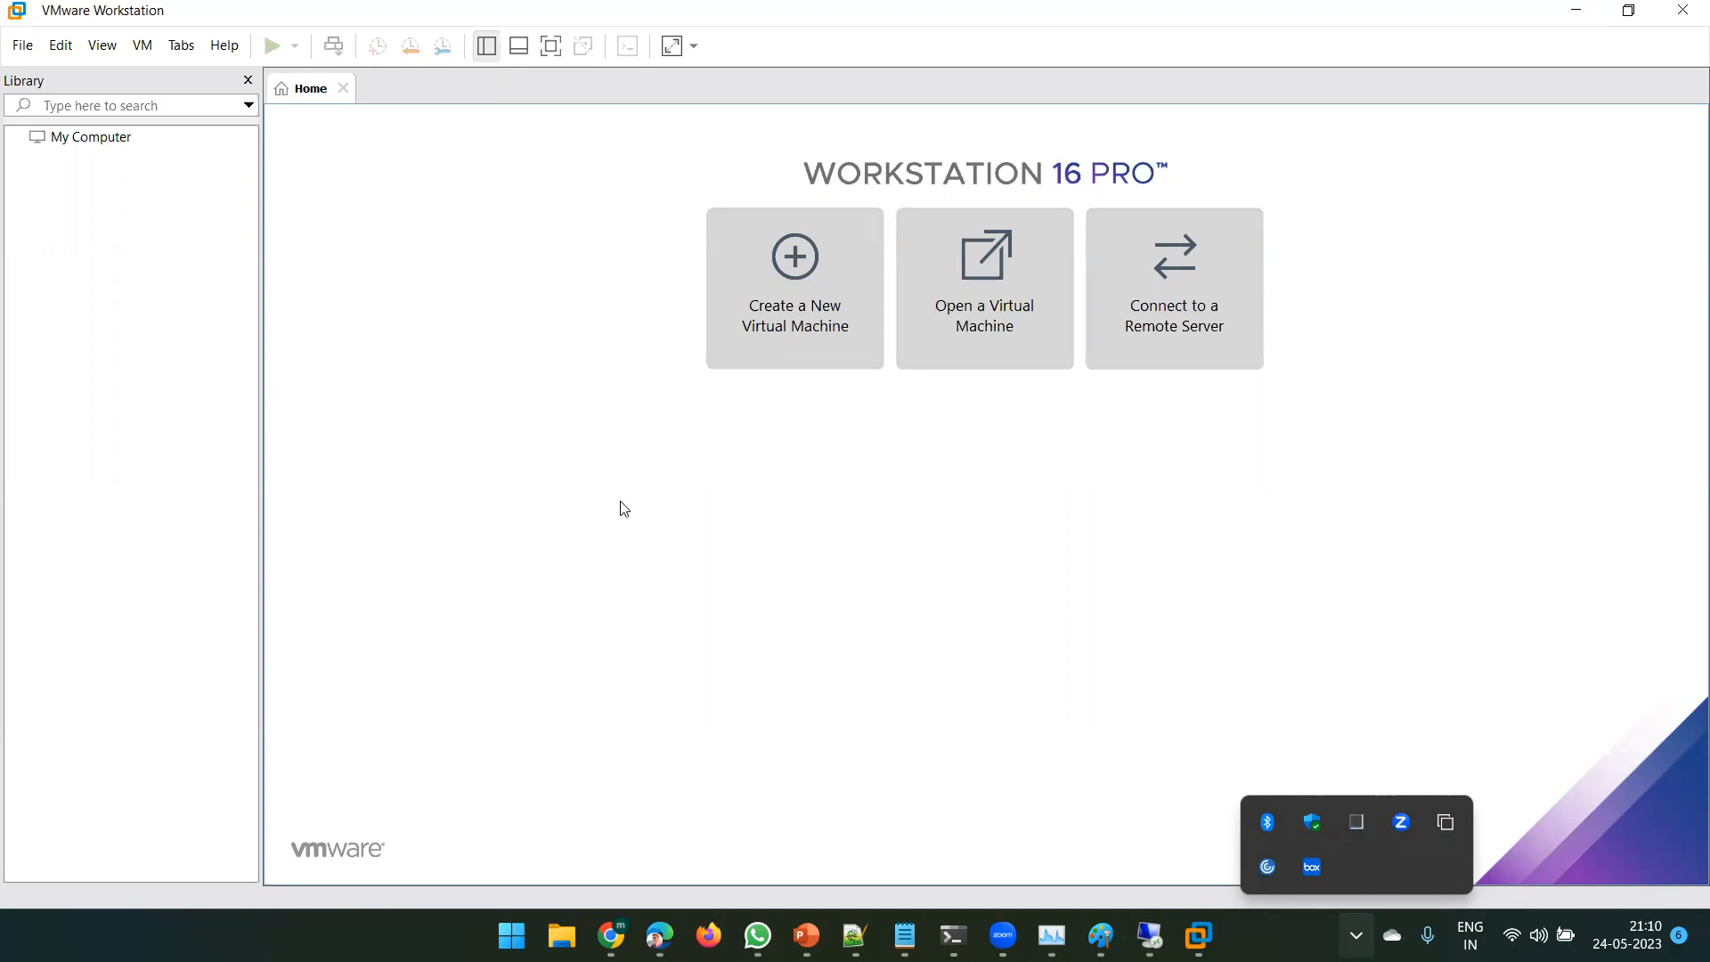
pyautogui.click(1330, 617)
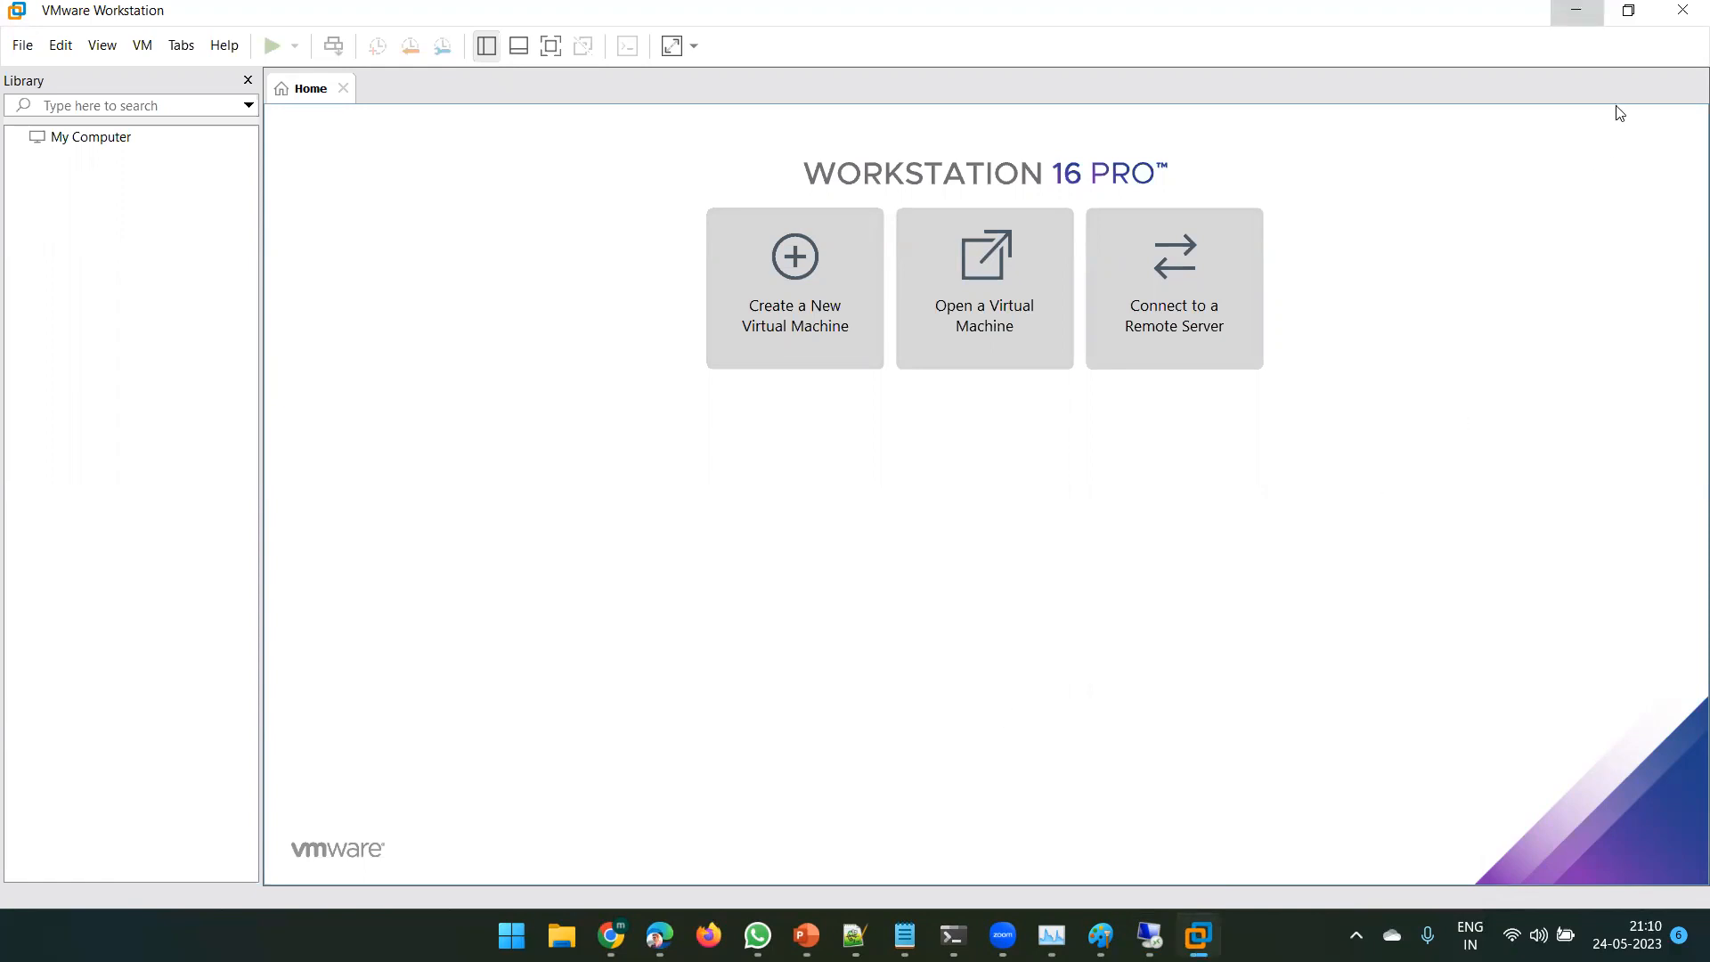
pyautogui.click(1576, 10)
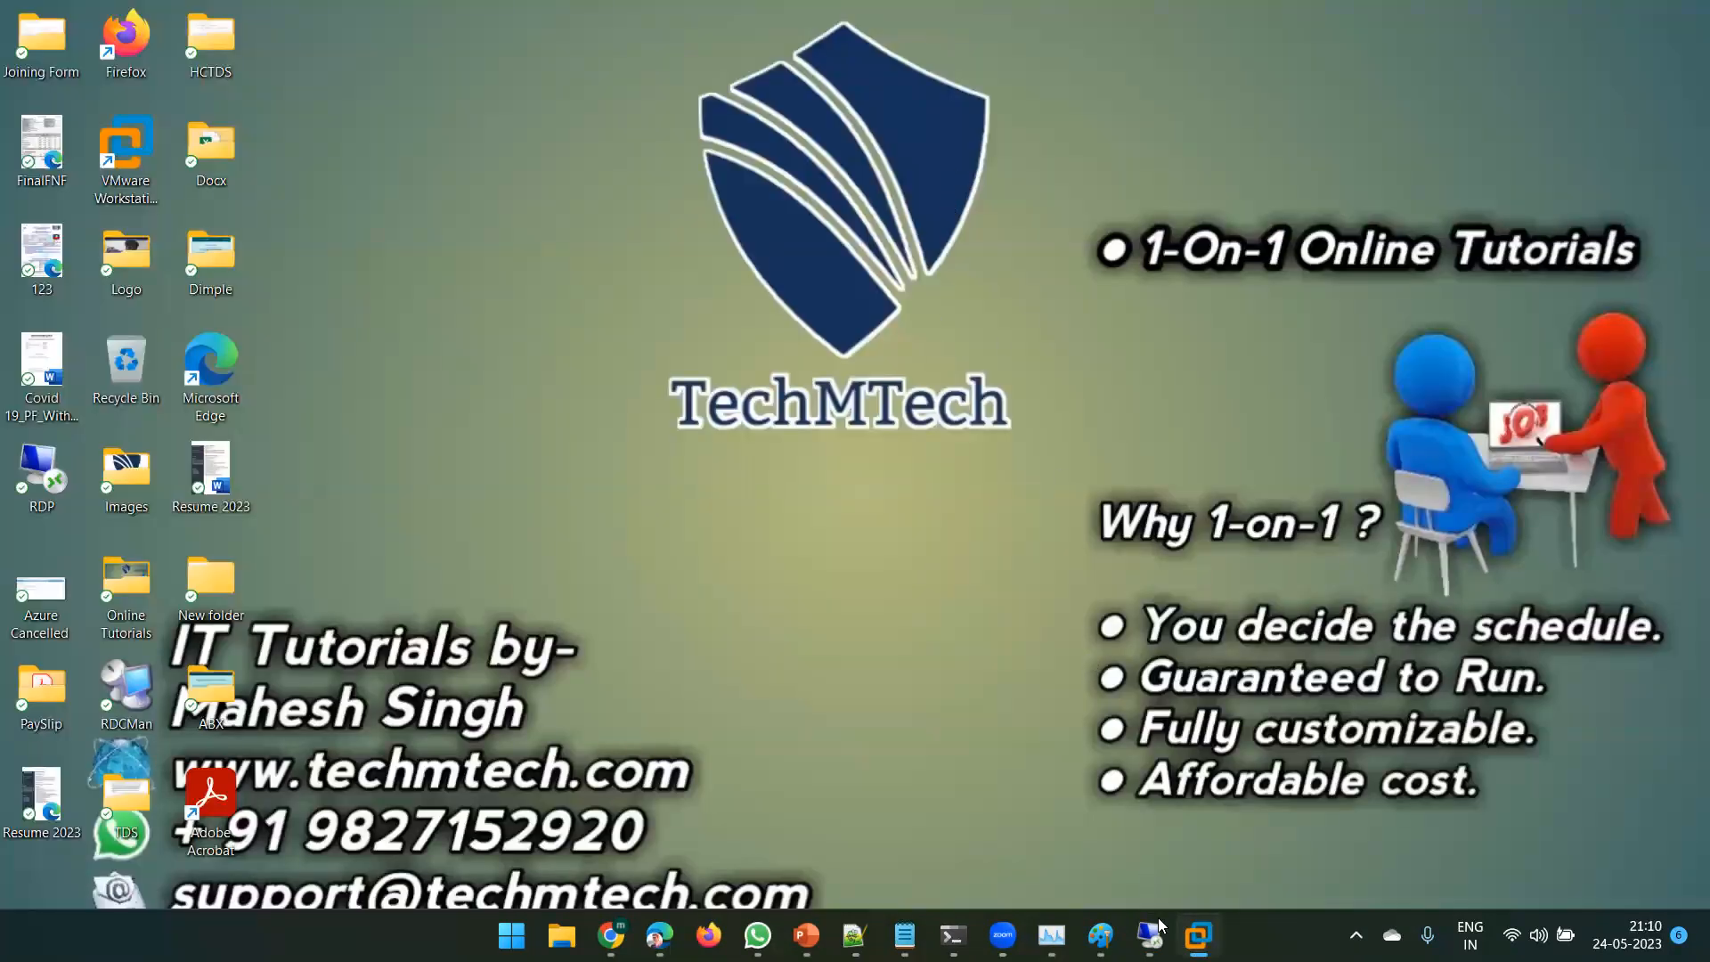
# - Show slide 4 of the Citrix Intro deck and highlight the words Xendesktop and Site
pyautogui.click(806, 935)
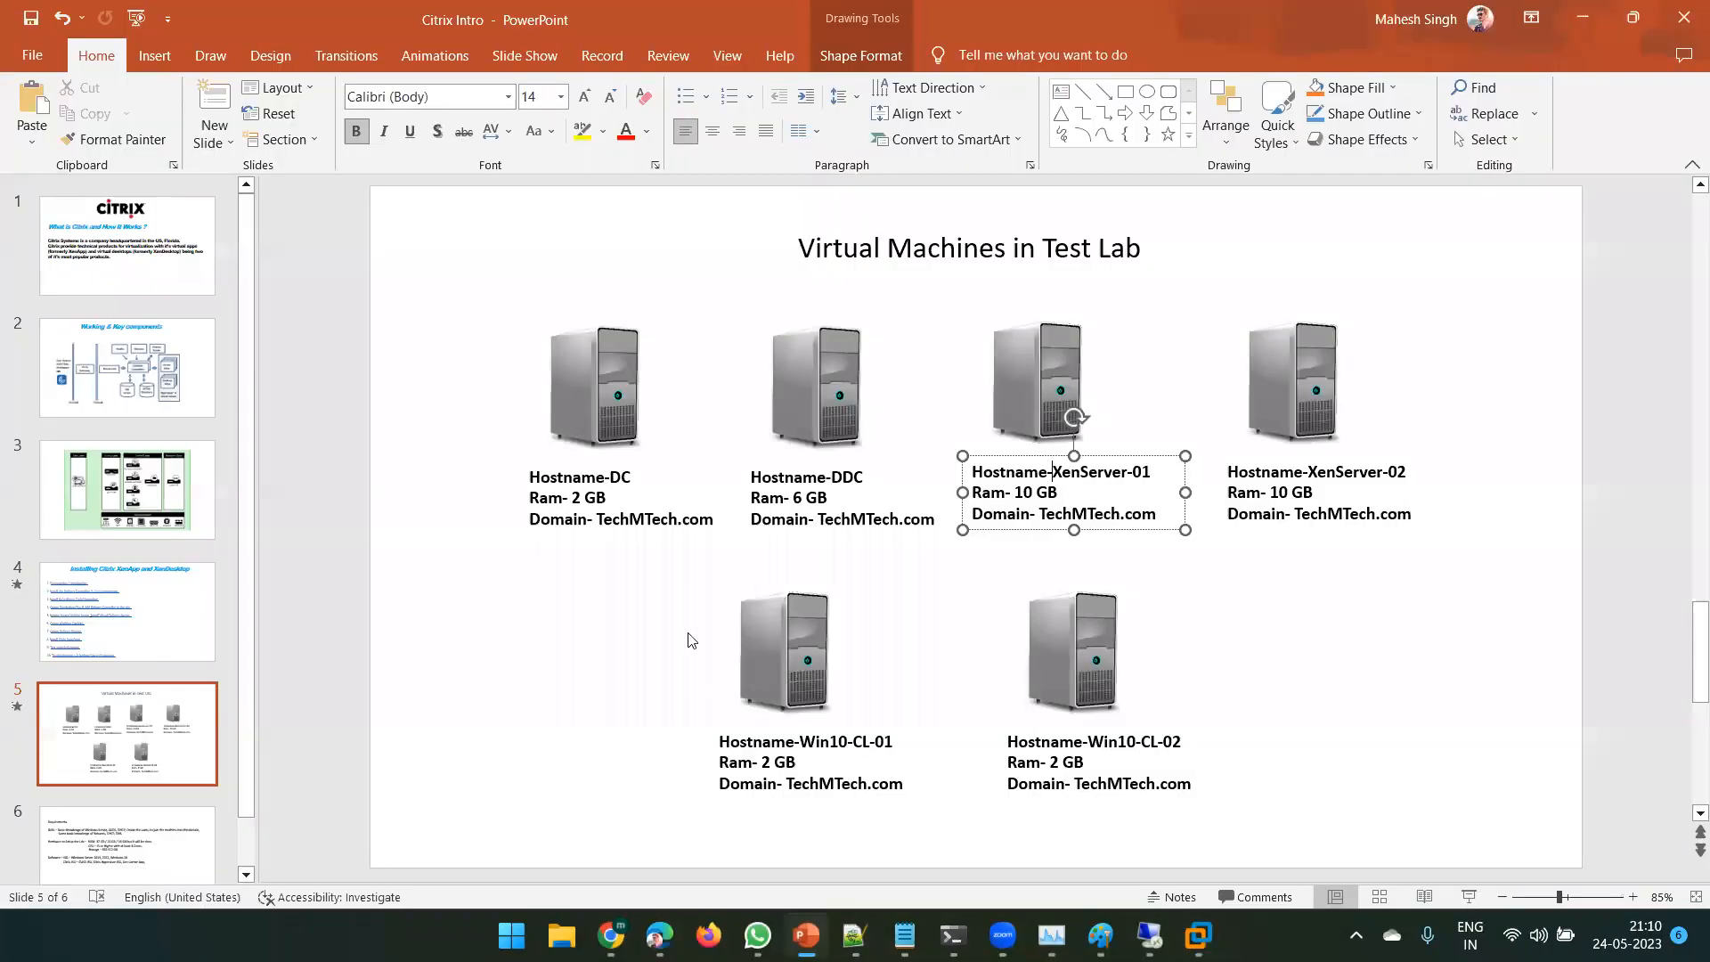
pyautogui.click(131, 611)
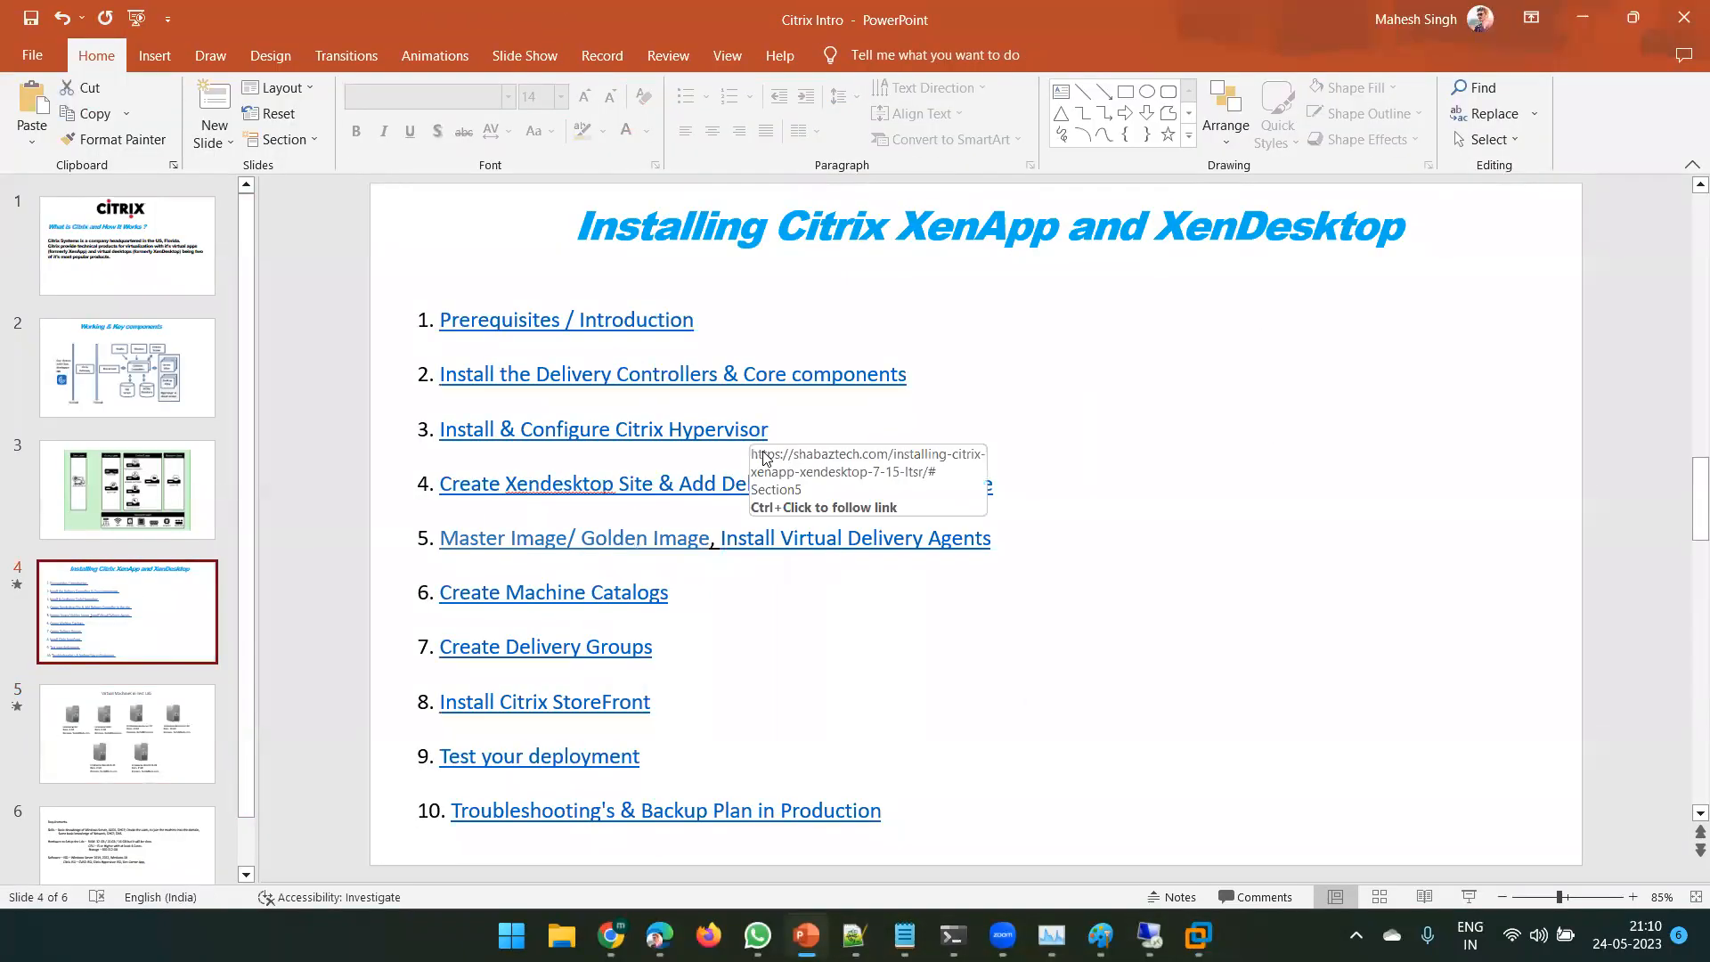
pyautogui.doubleClick(526, 482)
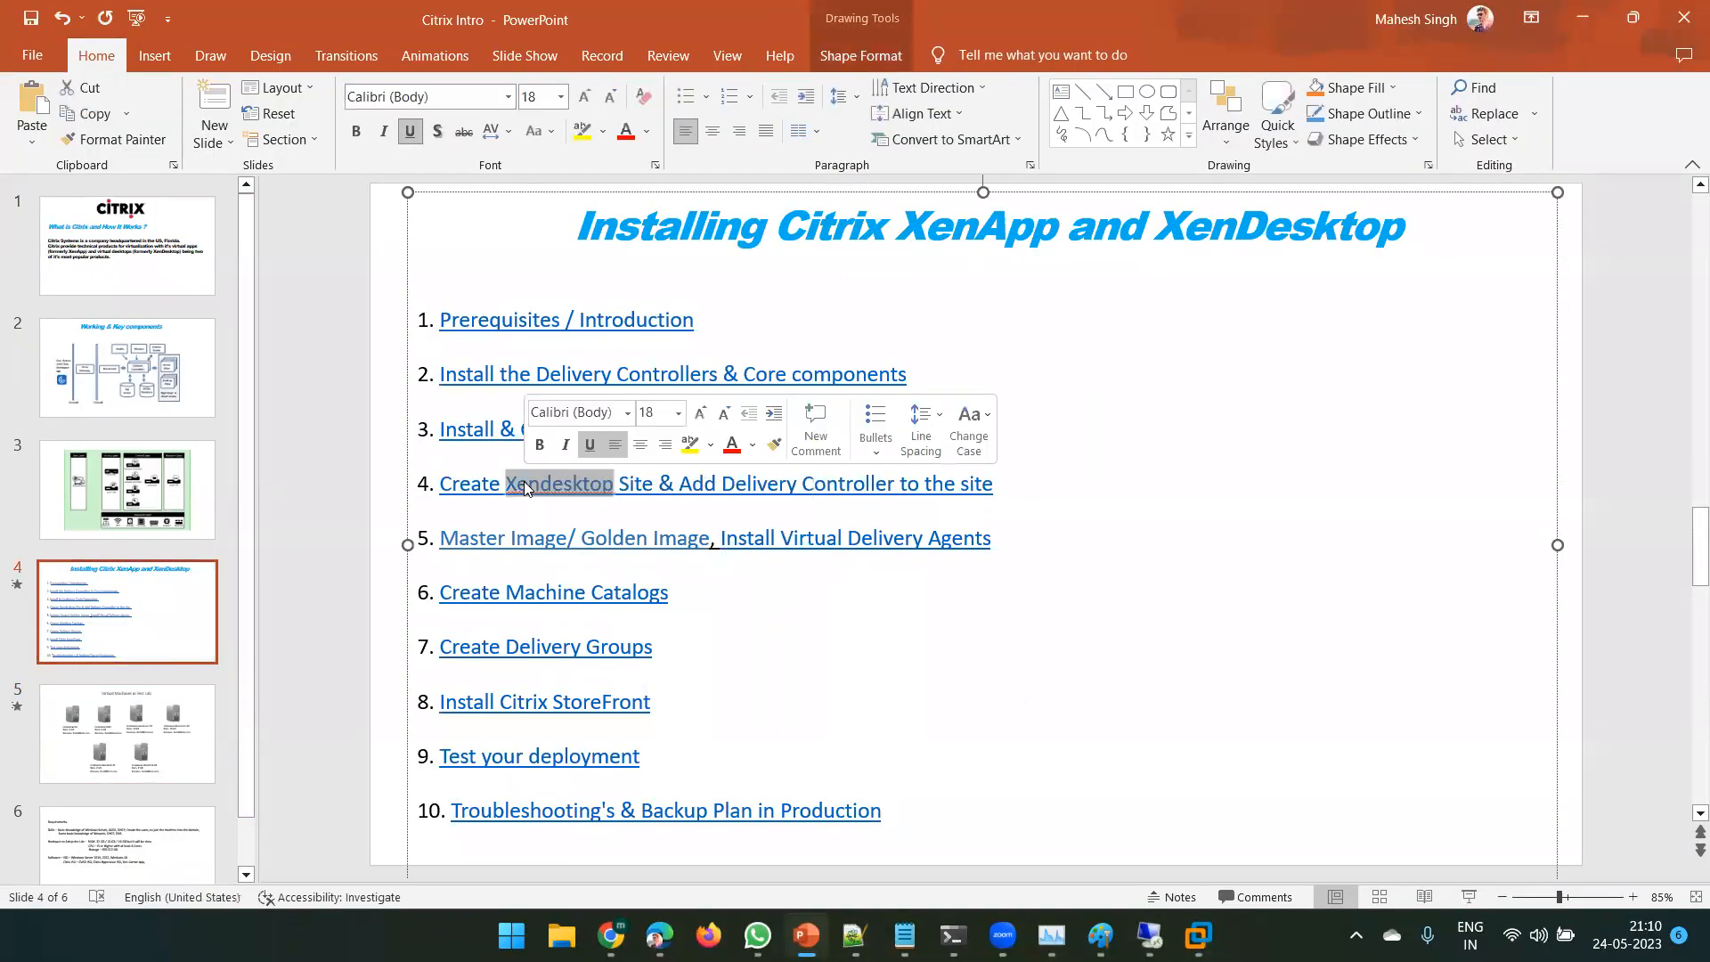
pyautogui.doubleClick(636, 484)
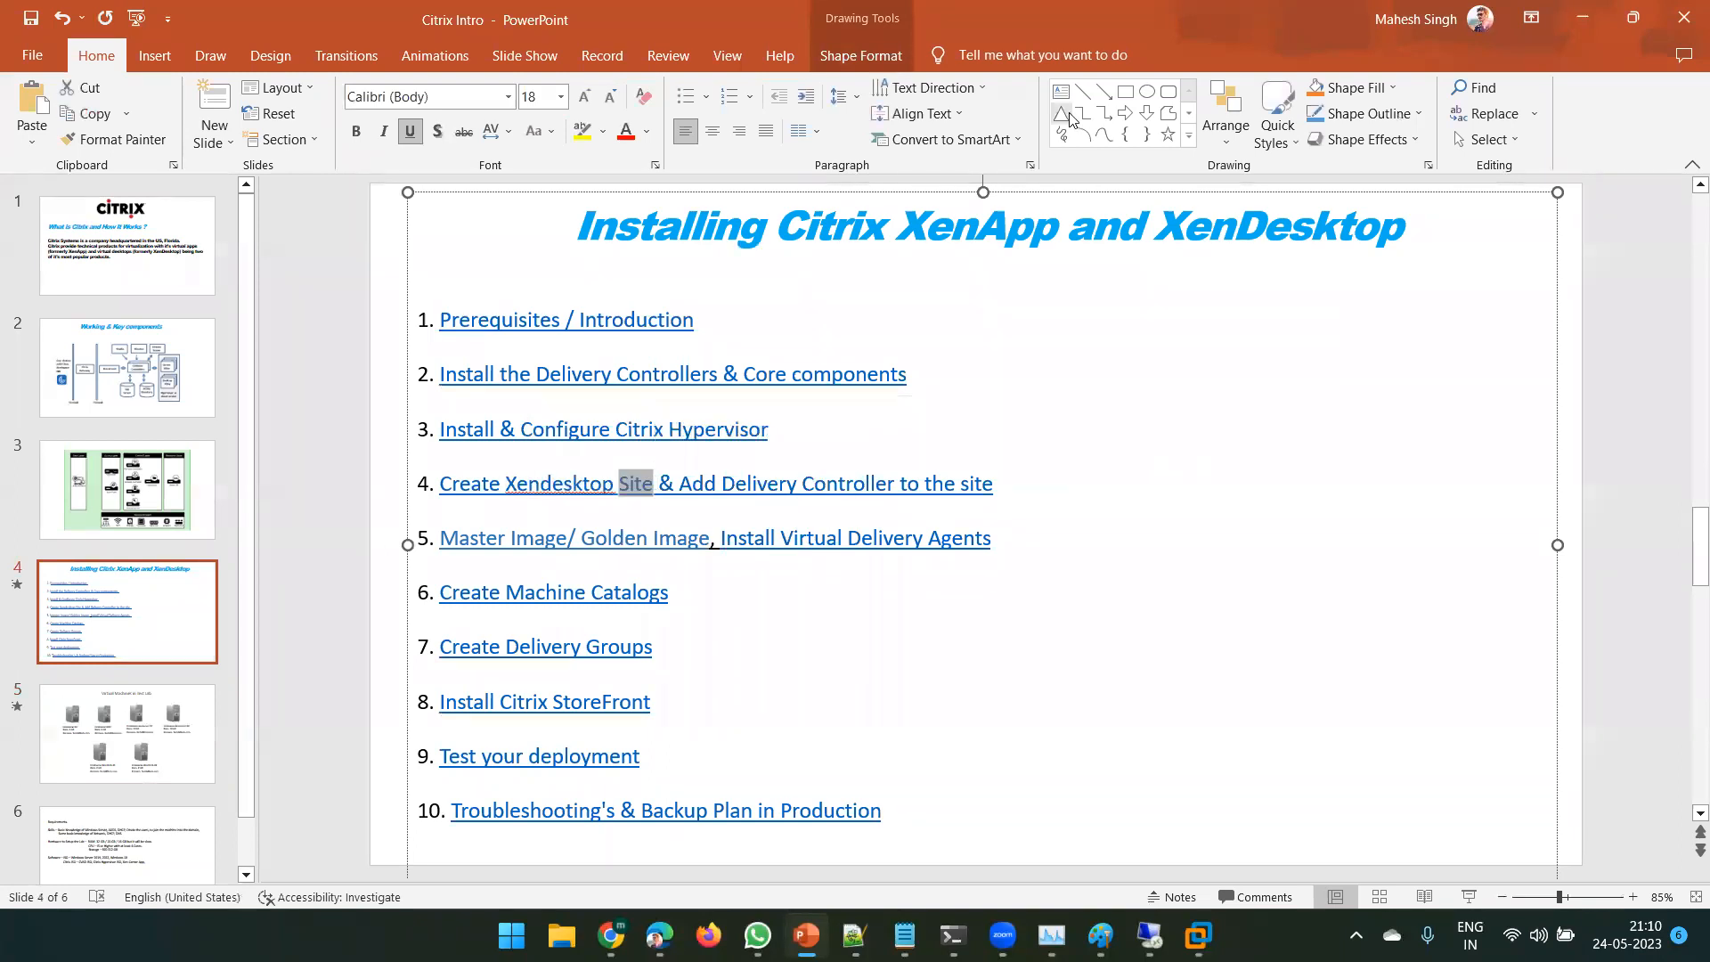